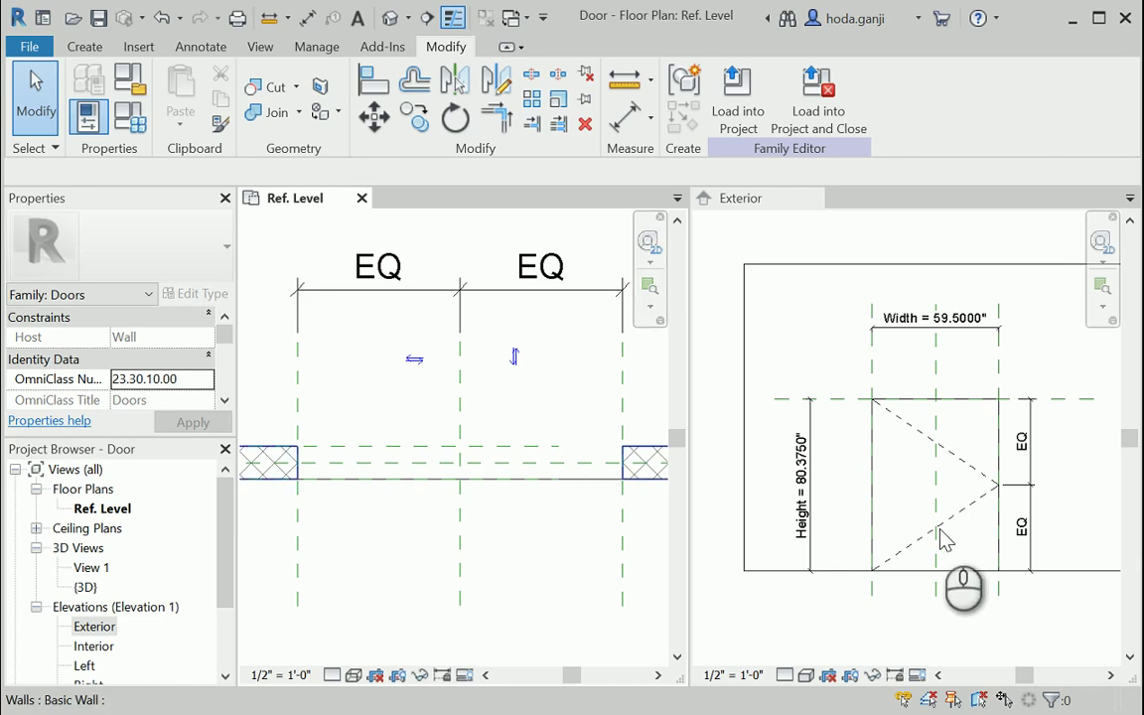
Switch to the Door workbook in Excel and review the frame, panel and screen width and height columns.
scroll(978, 523, "up", 1)
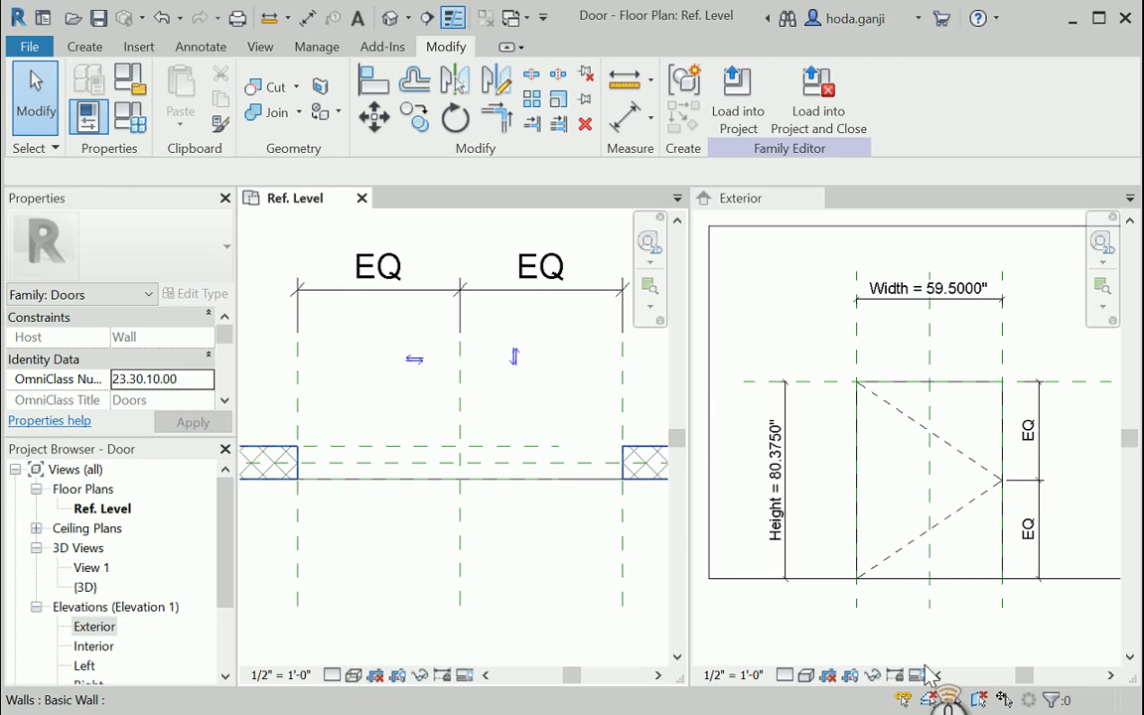
scroll(930, 636, "up", 1)
key("alt+Tab")
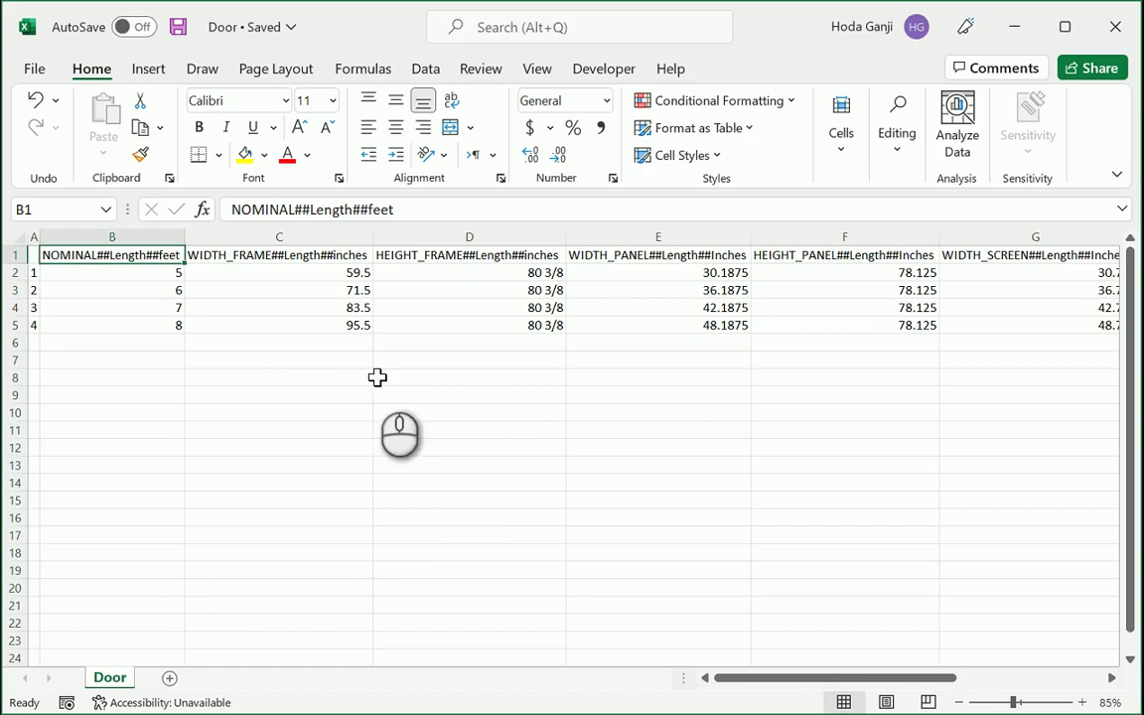
left_click(256, 257)
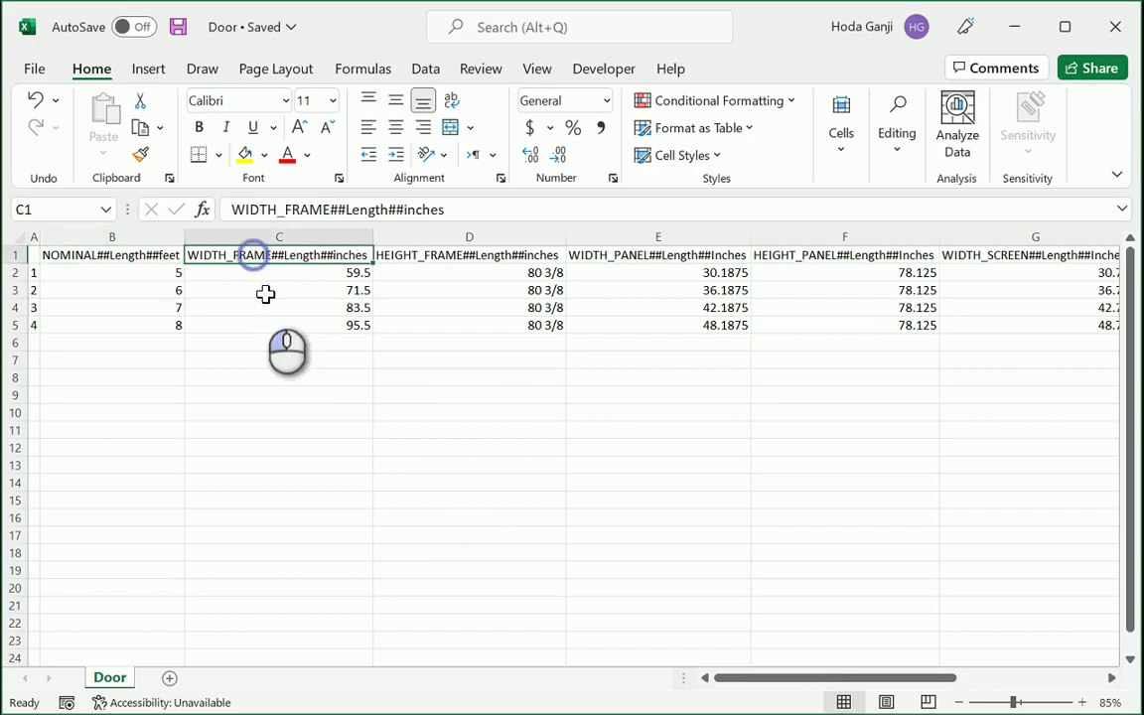
left_click(408, 256)
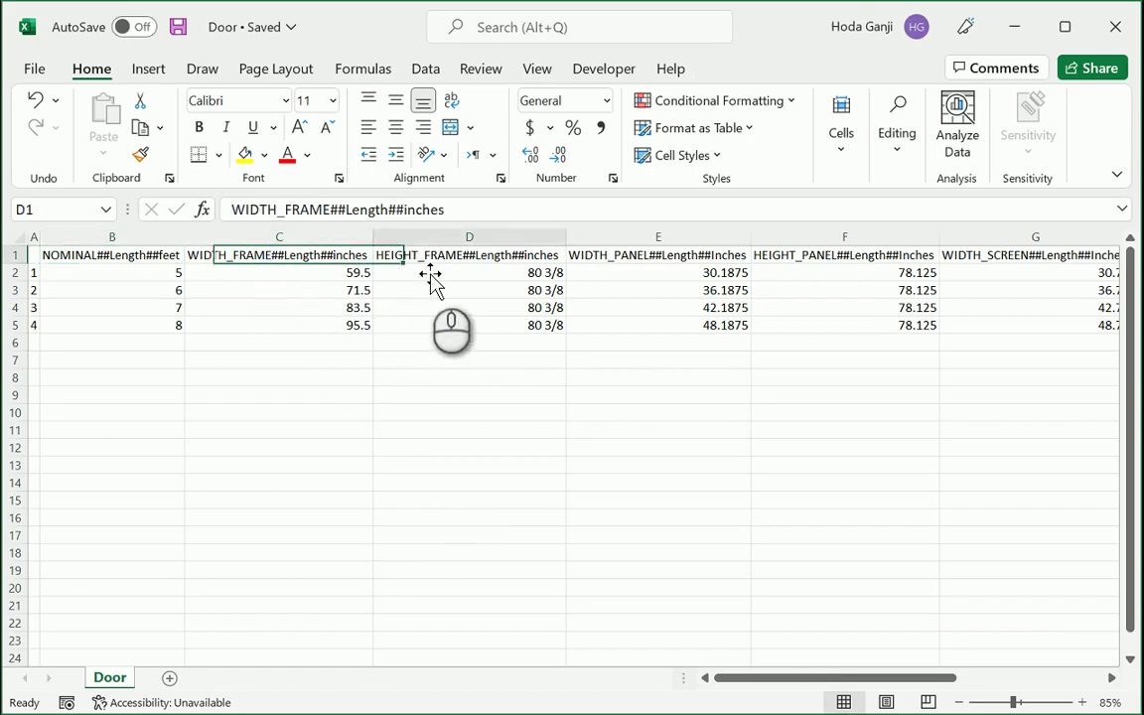
left_click(663, 255)
left_click(769, 256)
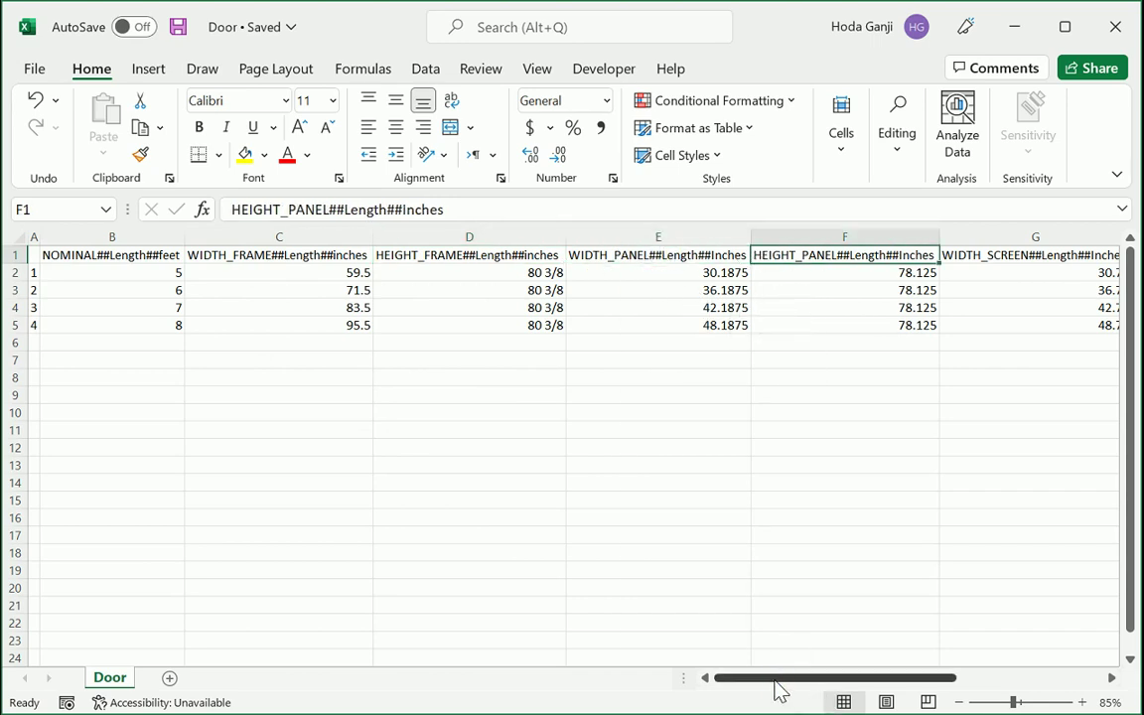
left_click_drag(780, 692, 793, 683)
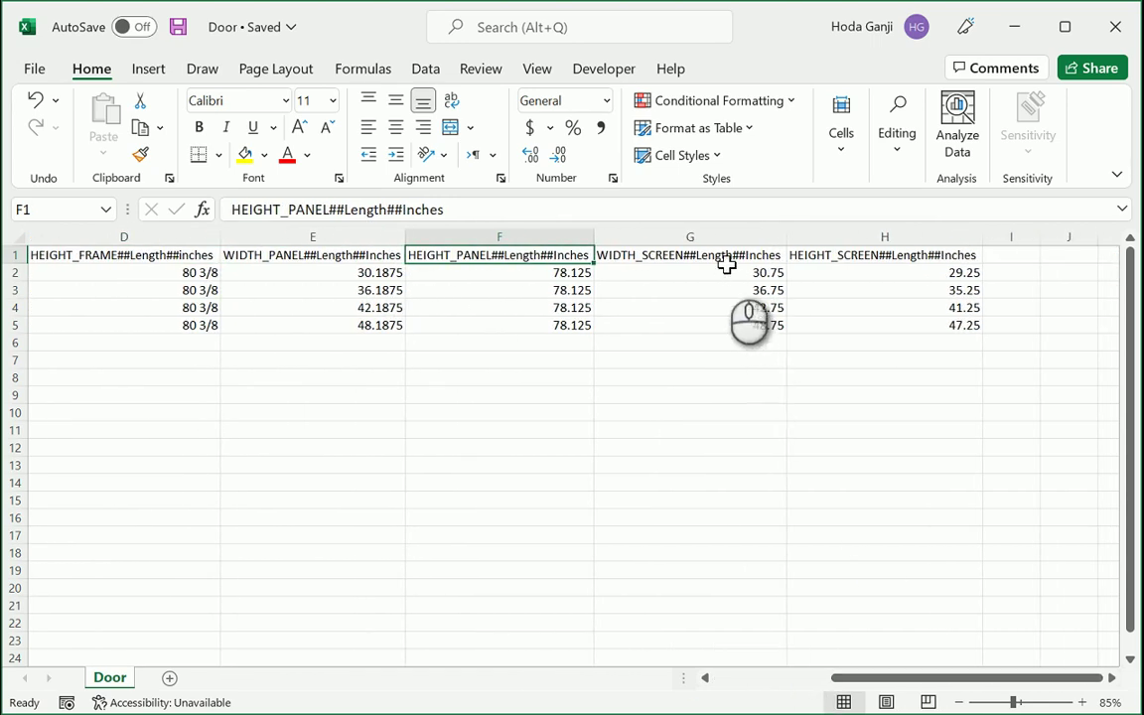
left_click(728, 261)
left_click(812, 256)
Switch to Photos and review the sliding door size table and the Bottom Profile dimension drawing.
key("alt+Tab")
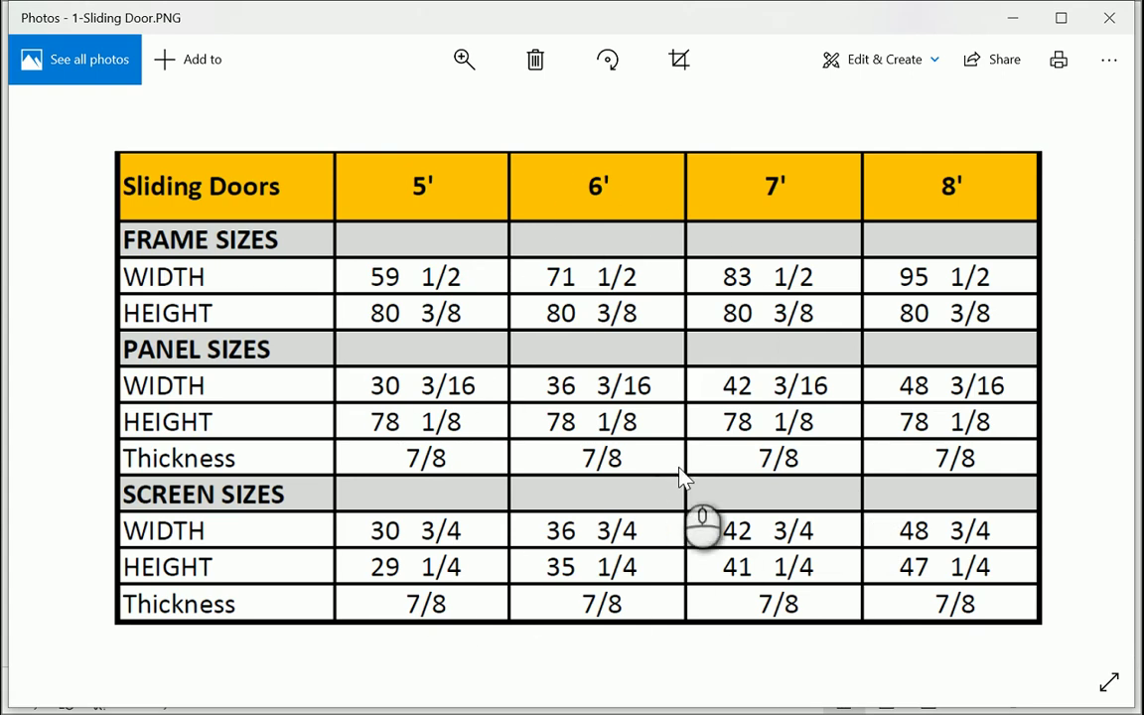
scroll(724, 390, "down", 1)
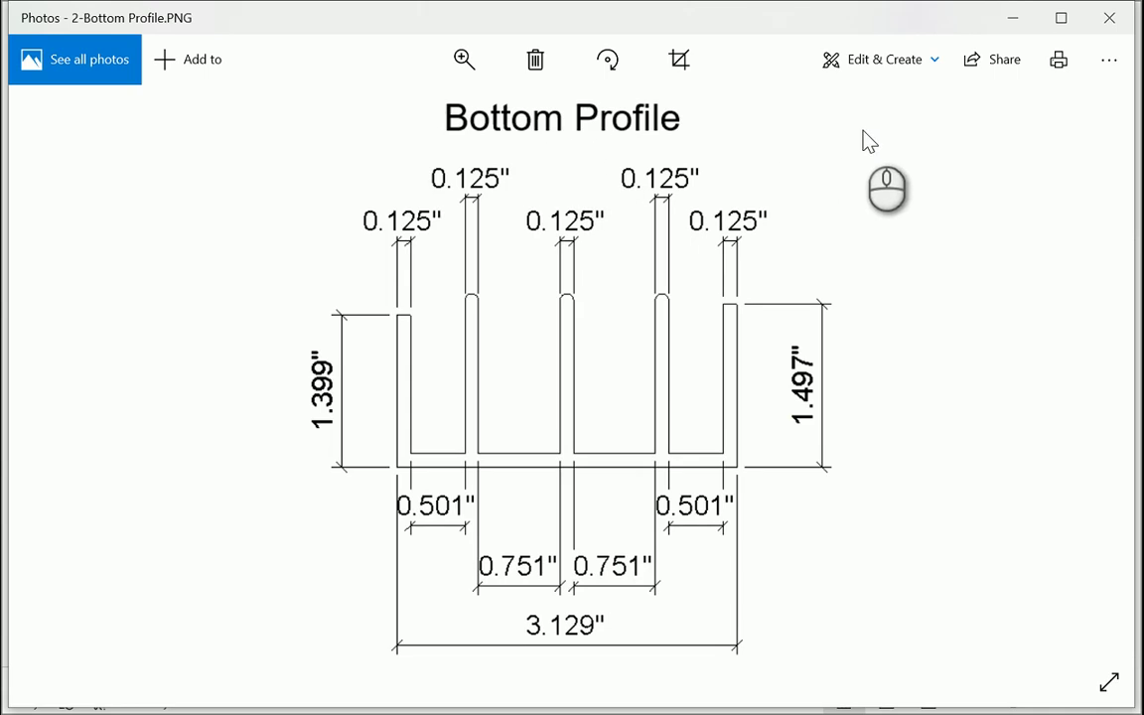
Switch back to Revit, enlarge the Ref. Level view to full width, and open the Right elevation at the wall base.
left_click(759, 707)
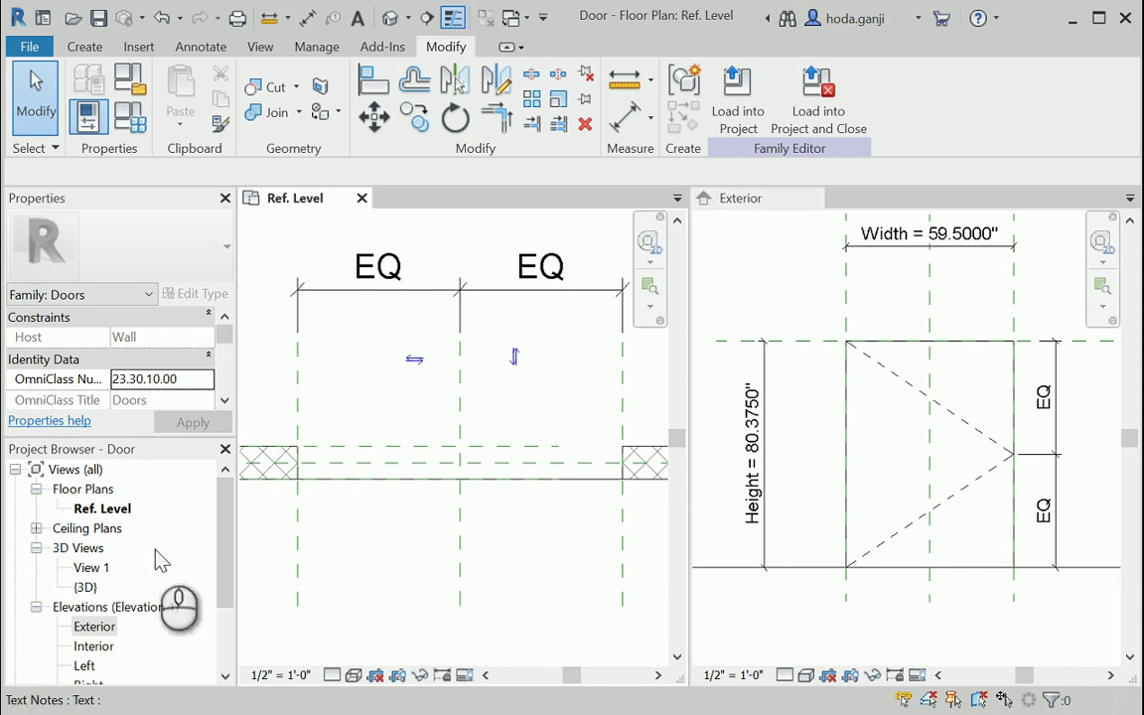
left_click(291, 198)
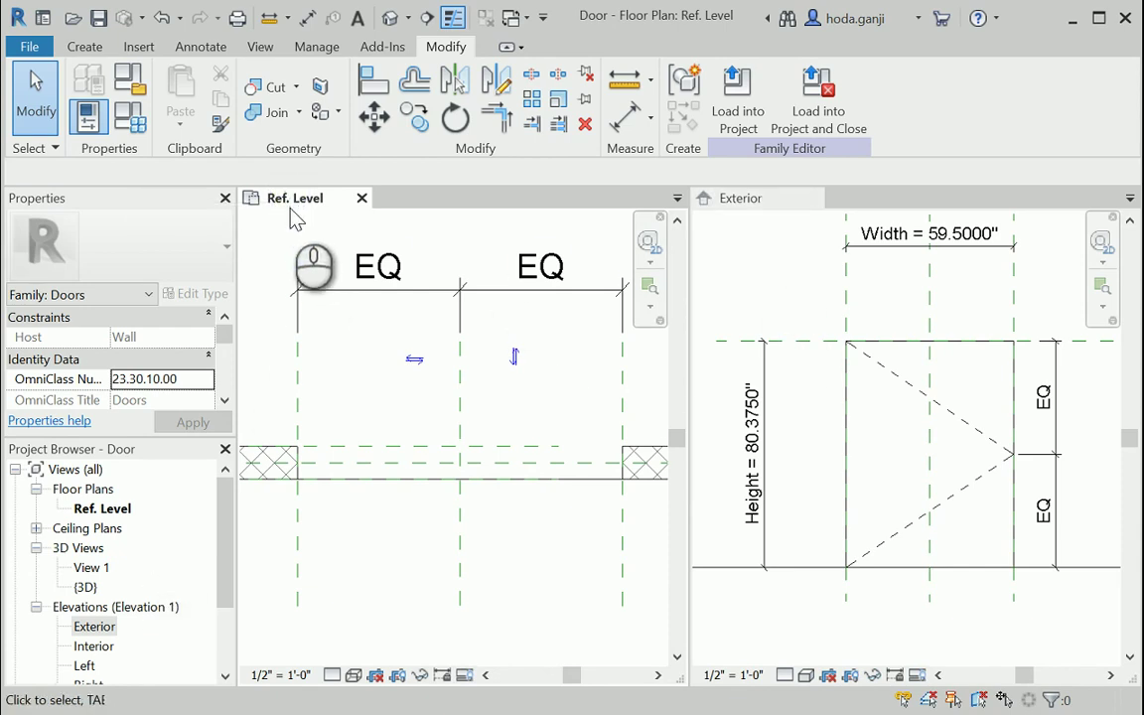
double_click(292, 204)
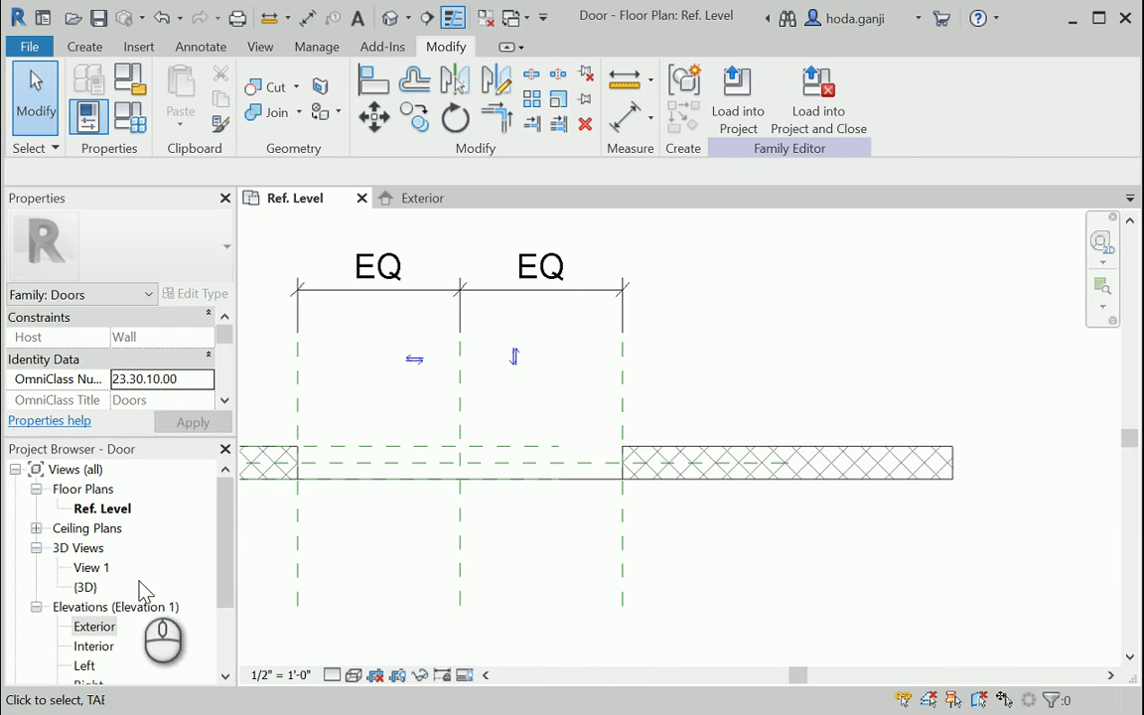
scroll(140, 593, "down", 1)
double_click(89, 666)
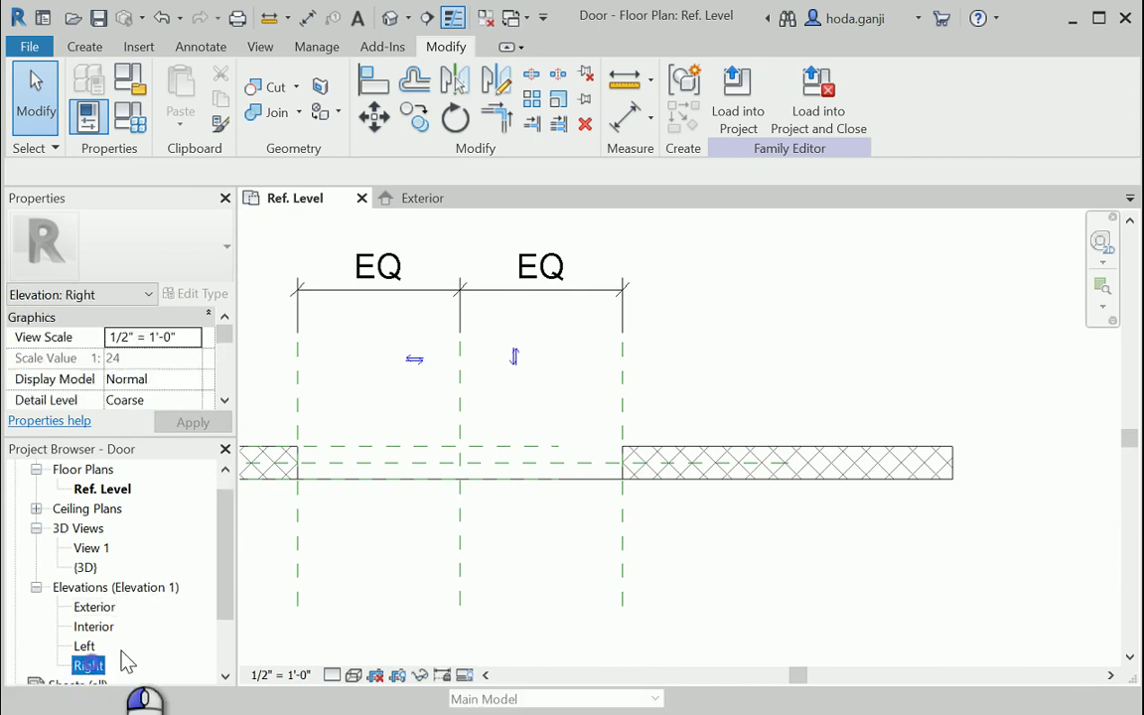
left_click(681, 576)
scroll(661, 541, "up", 4)
scroll(609, 407, "up", 4)
scroll(582, 549, "down", 2)
scroll(810, 263, "up", 1)
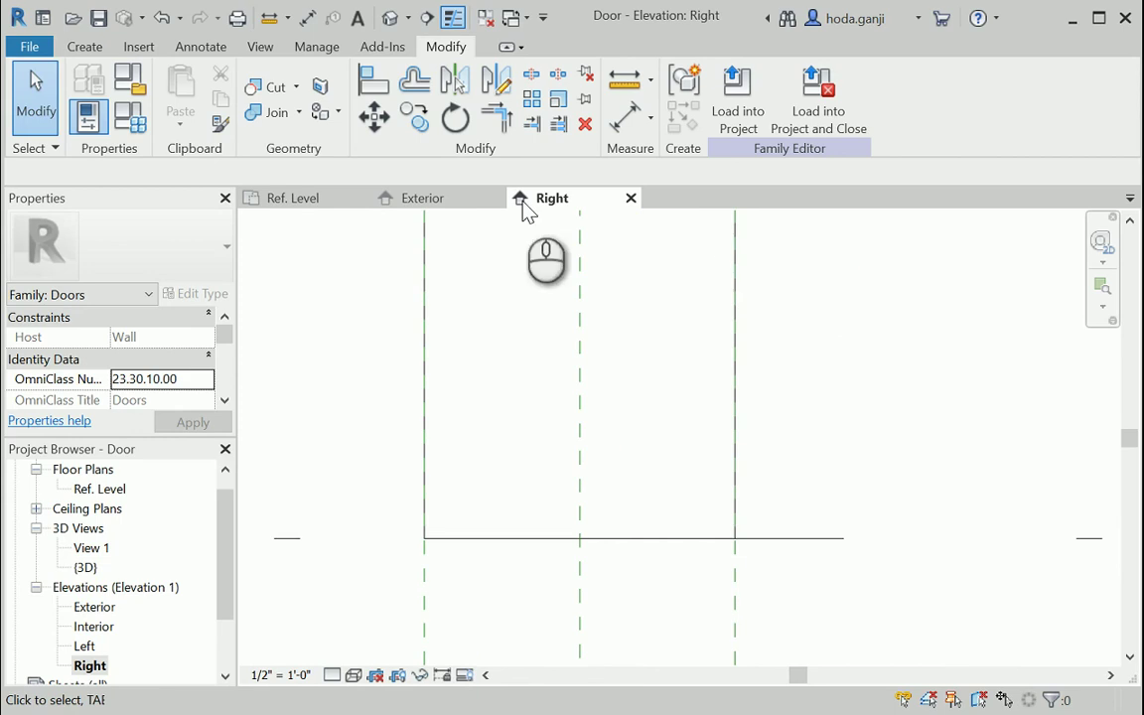
Start an extrusion and sketch its horizontal base line 3.129" long from the wall's lower left corner.
left_click(92, 46)
left_click(184, 74)
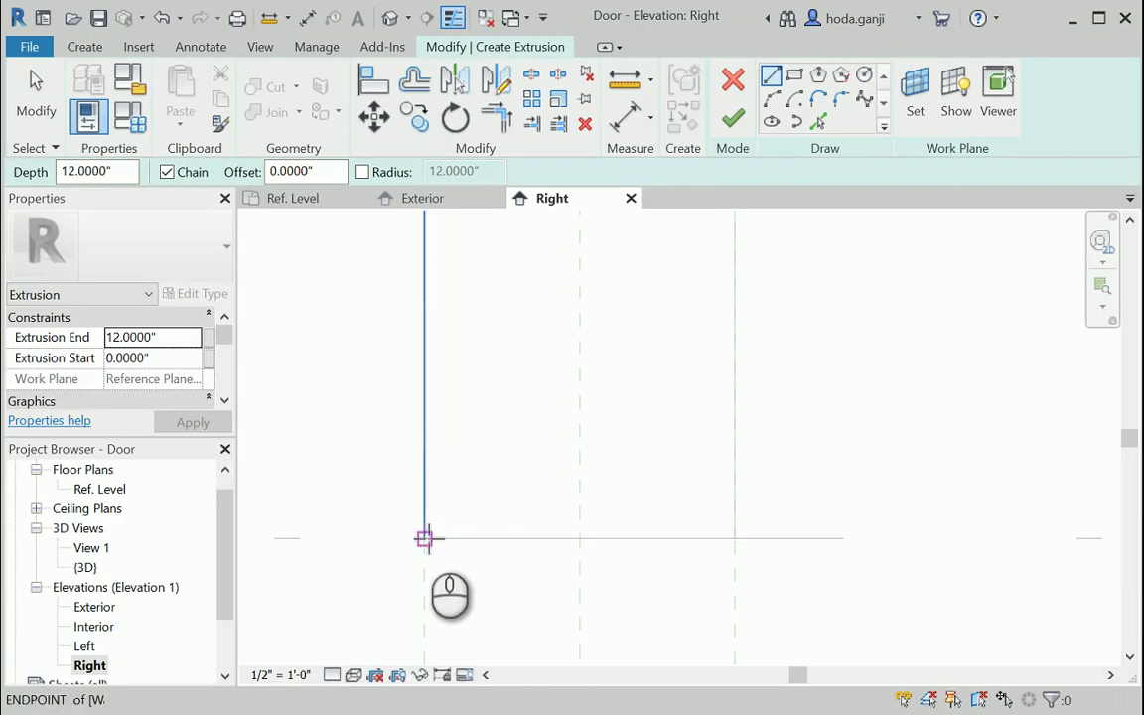
left_click(427, 538)
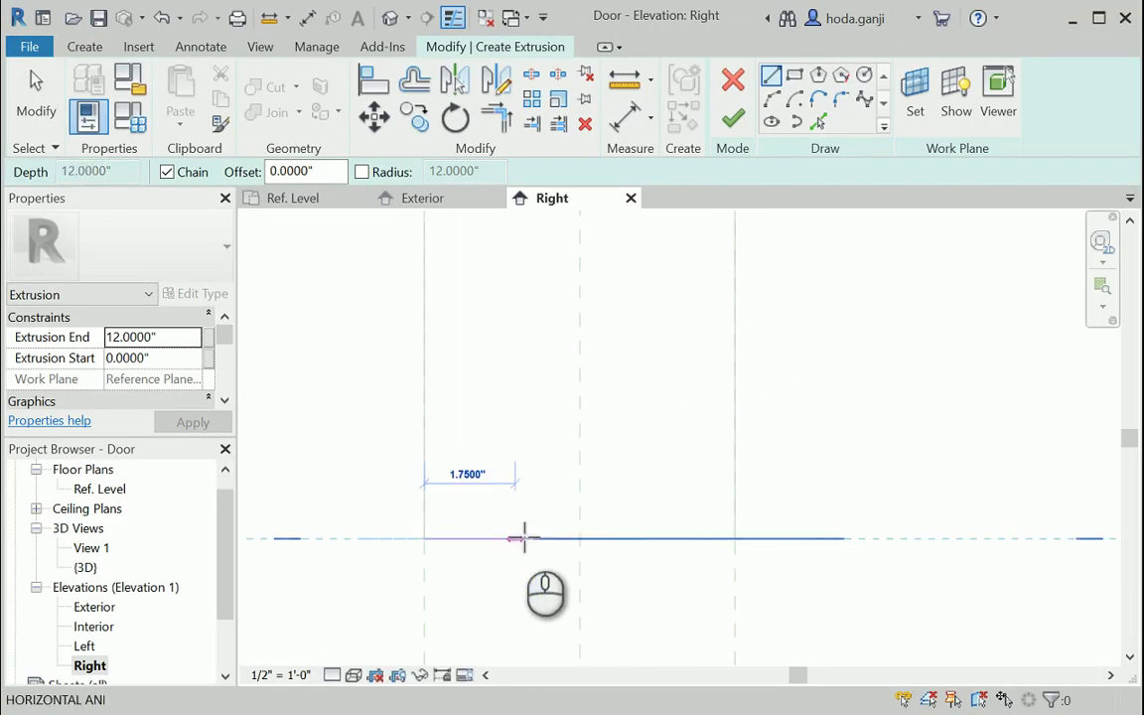
type("3.29")
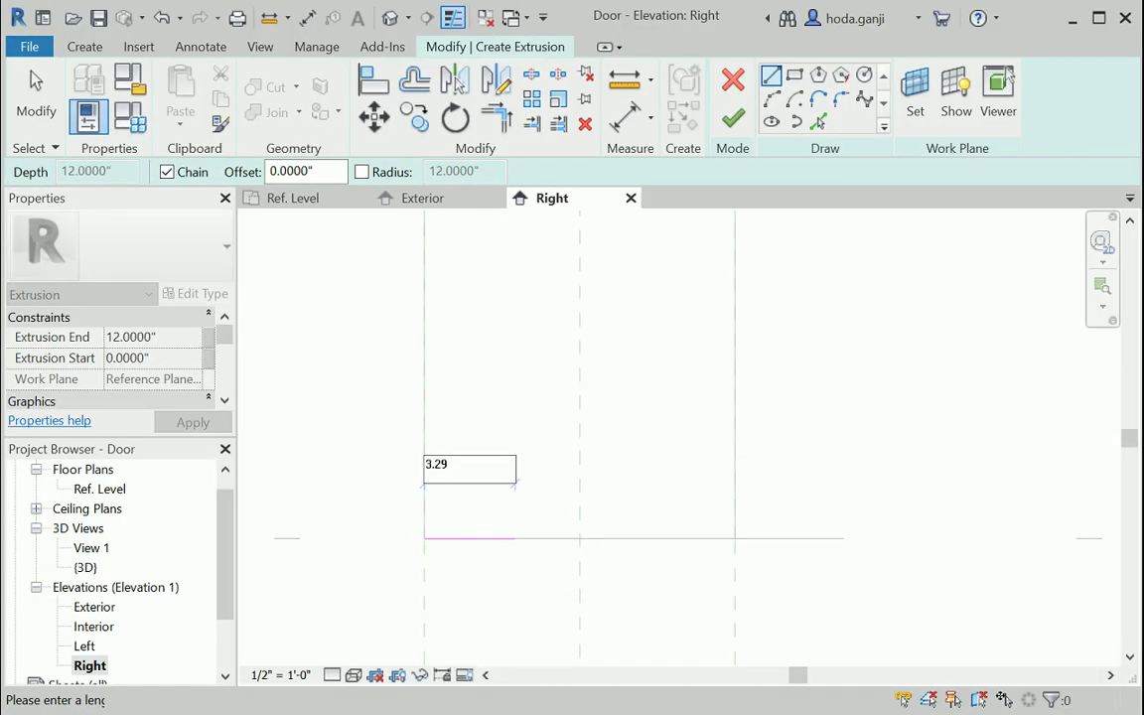
left_click(437, 462)
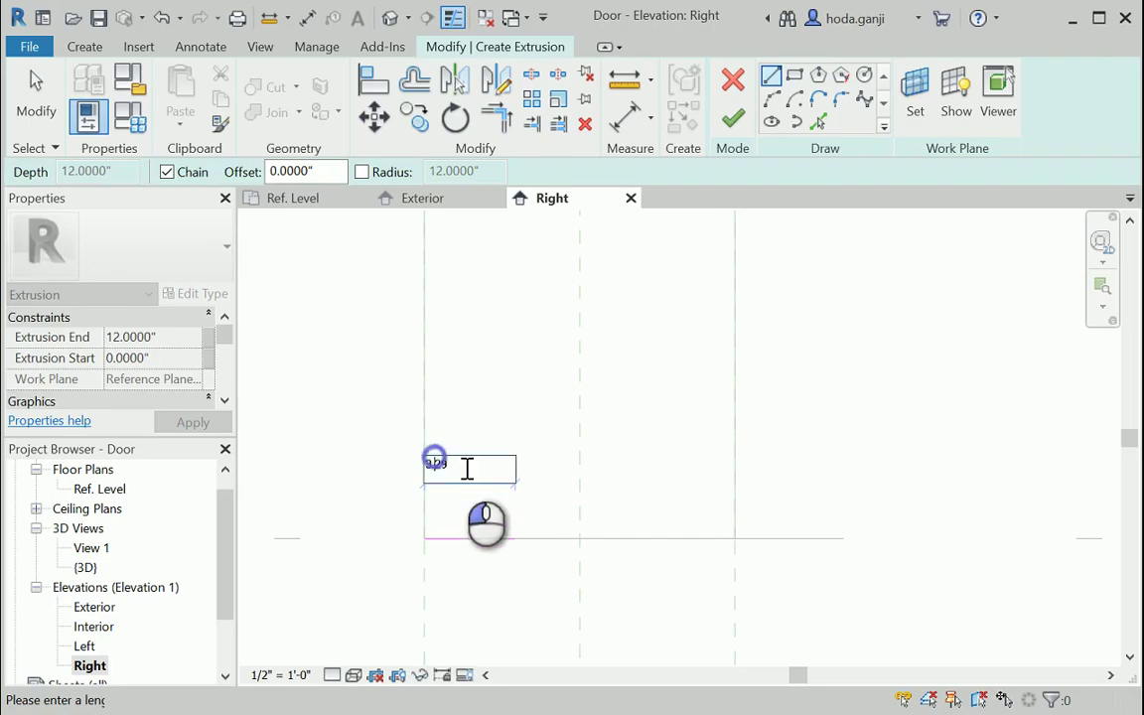
type("1")
left_click(503, 463)
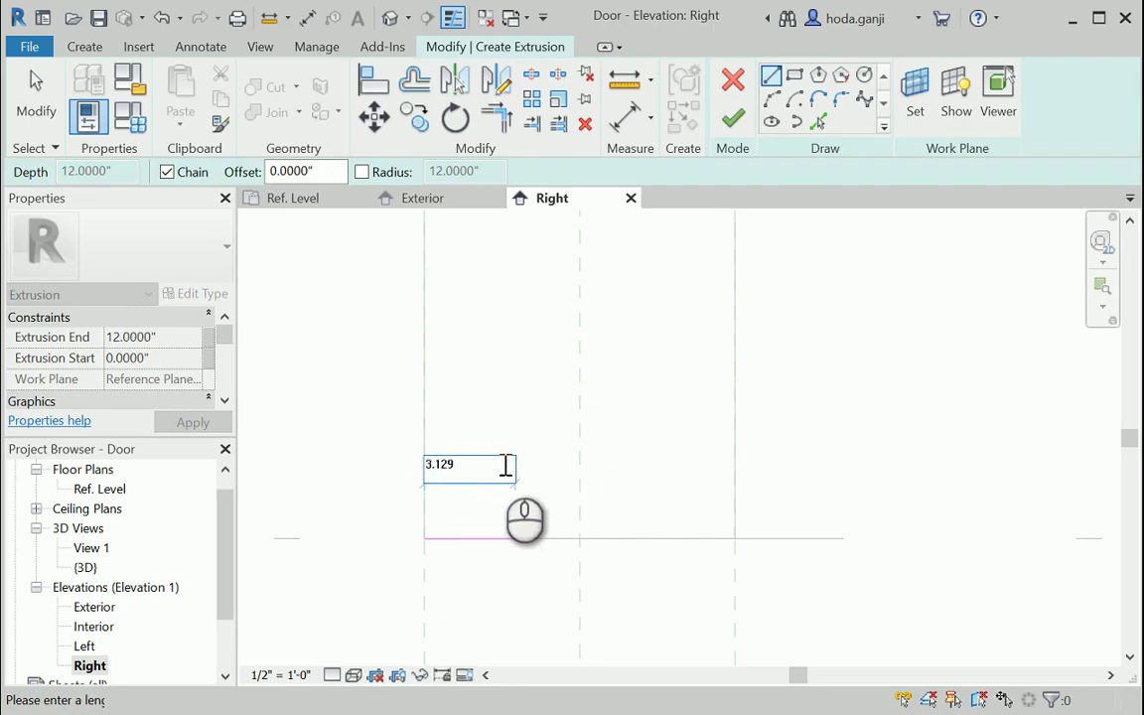
key("Return")
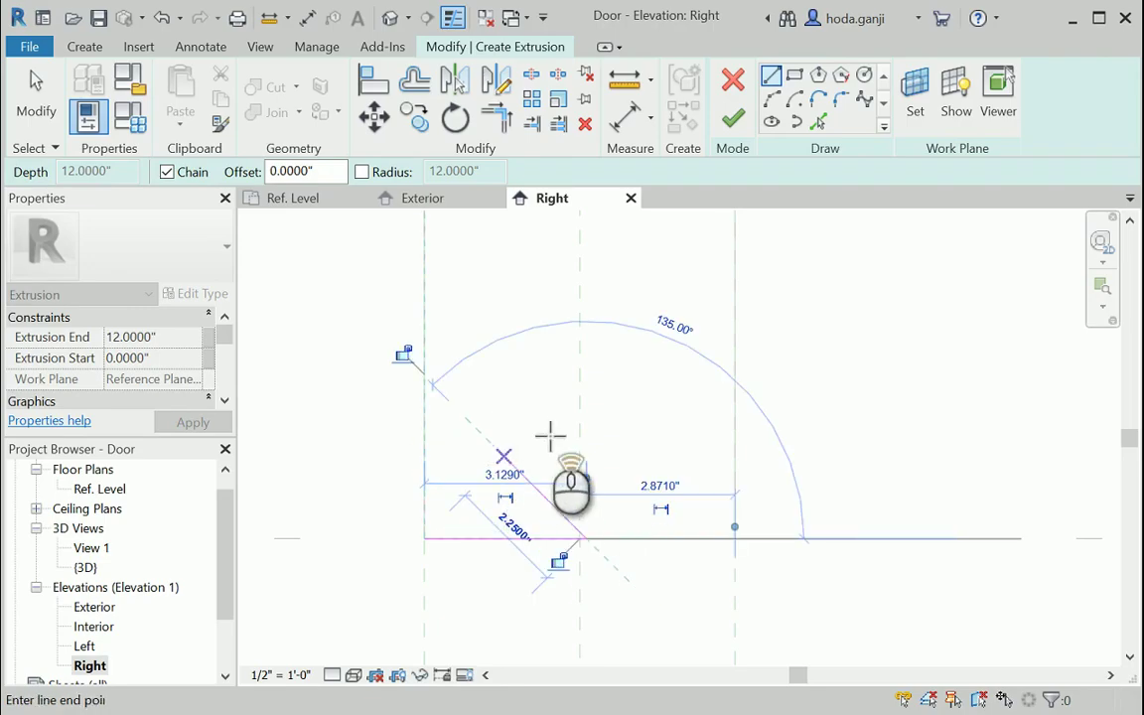
scroll(550, 434, "up", 1)
key("Escape")
key("Escape")
Sketch a 1.399" vertical line up from the base line's left end, with a 0.125" horizontal line at its top.
key("l")
key("i")
scroll(551, 458, "up", 1)
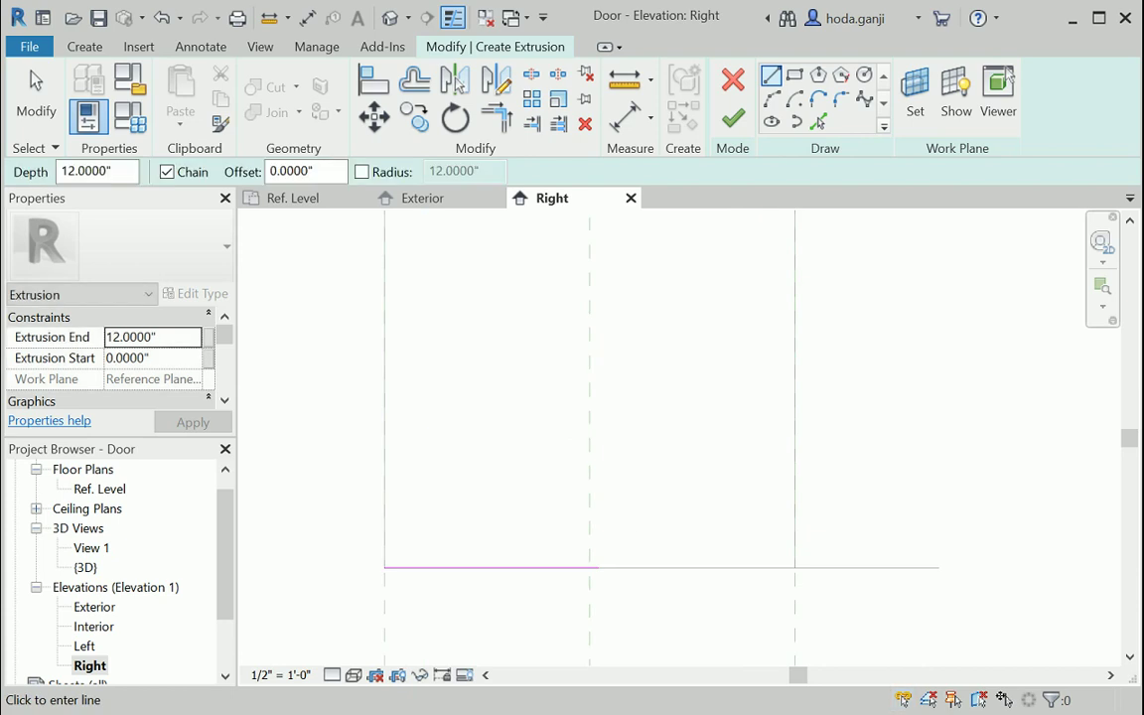
key("alt+Tab")
key("alt+Tab")
left_click(385, 568)
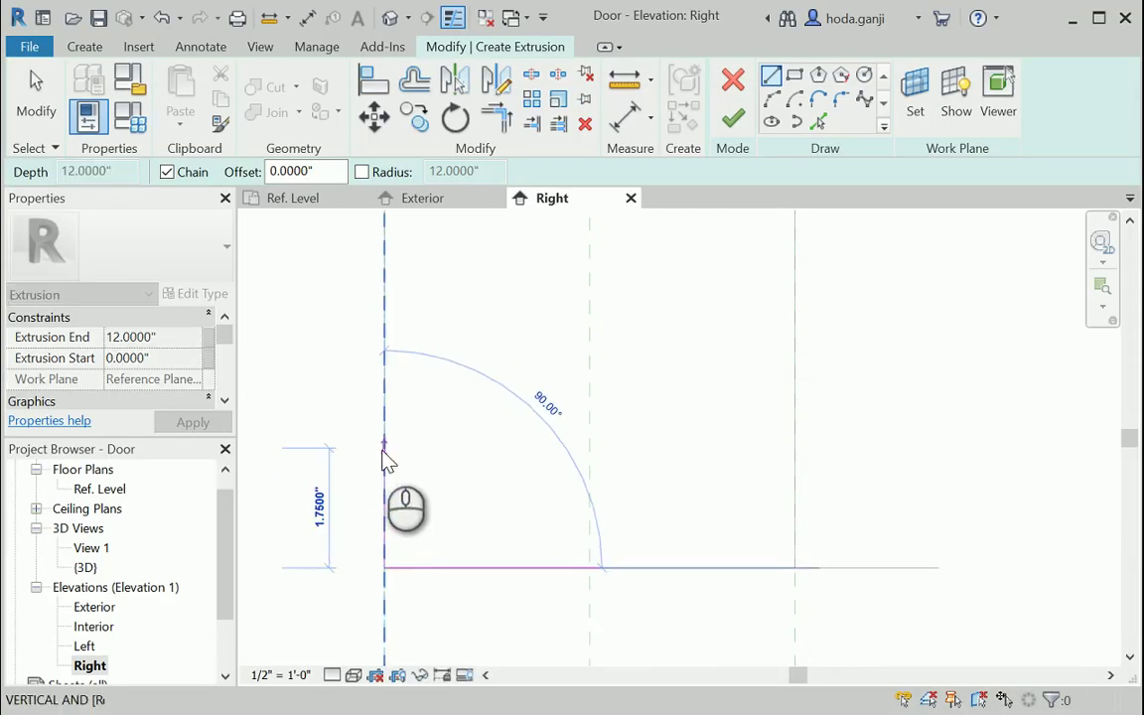
key("Return")
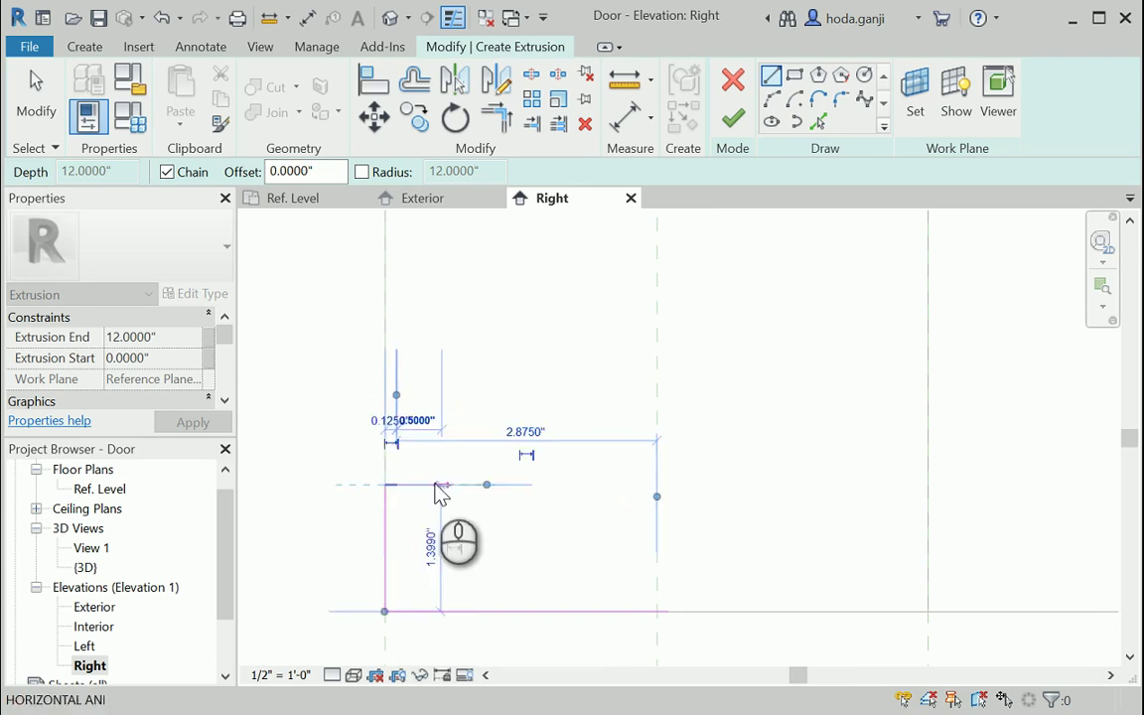
key("Return")
key("Escape")
key("Escape")
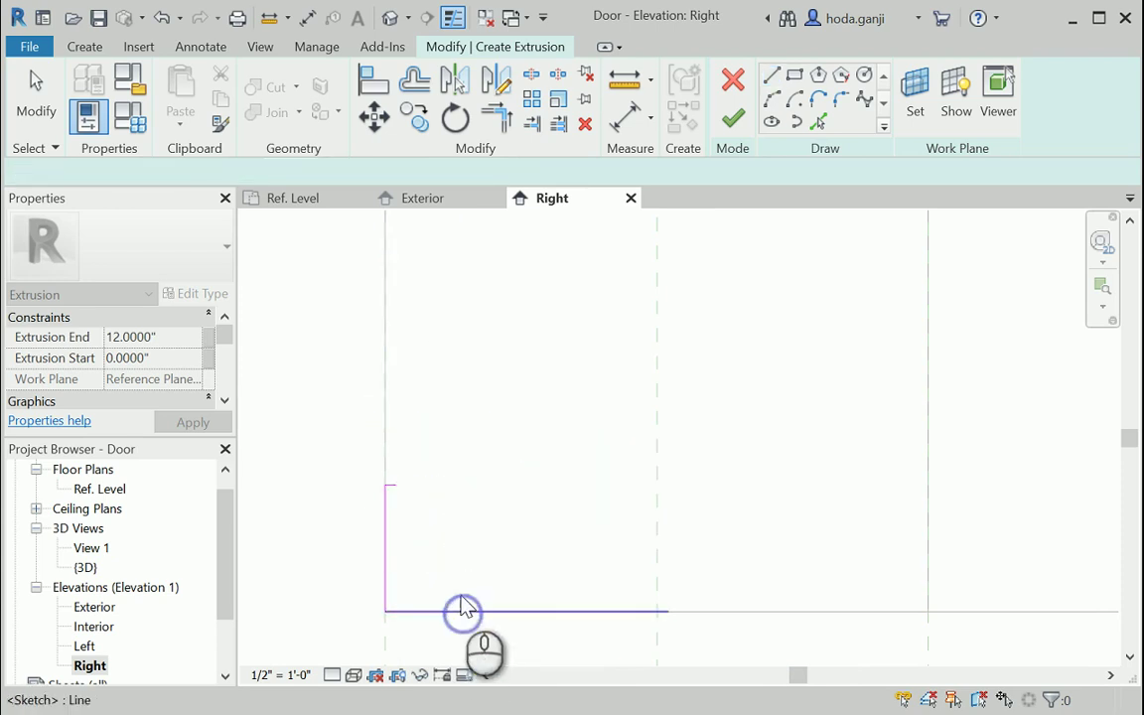
Offset a copy of the profile's base line 0.125" upward.
left_click(470, 613)
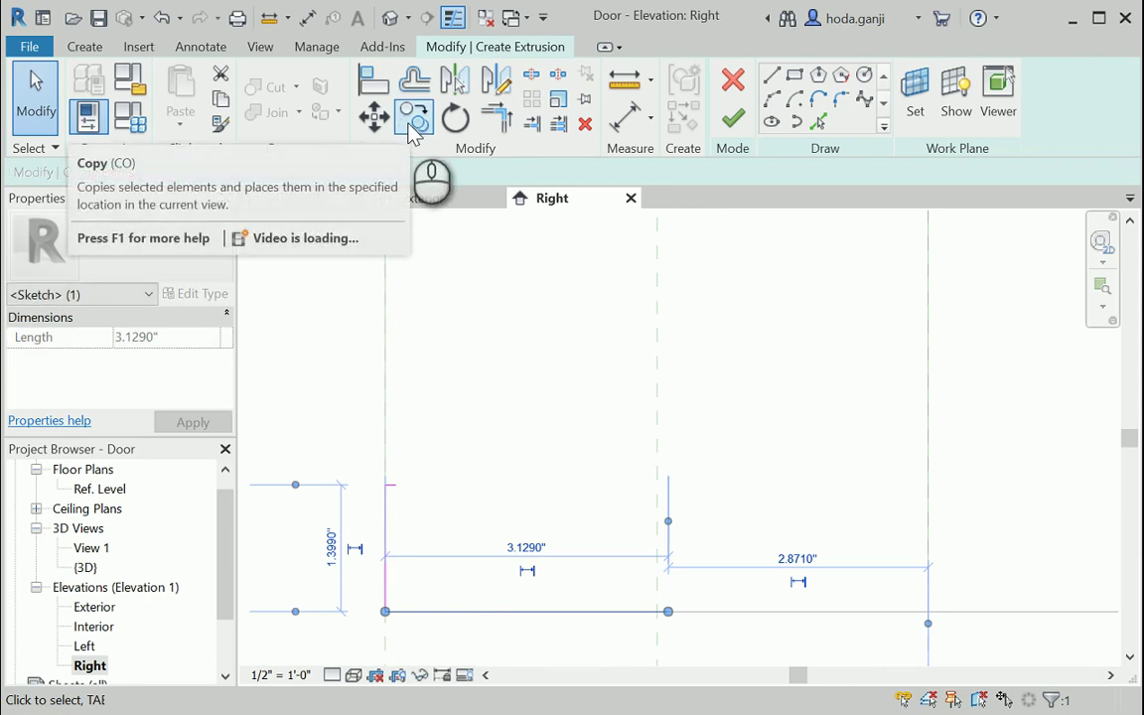
left_click(414, 82)
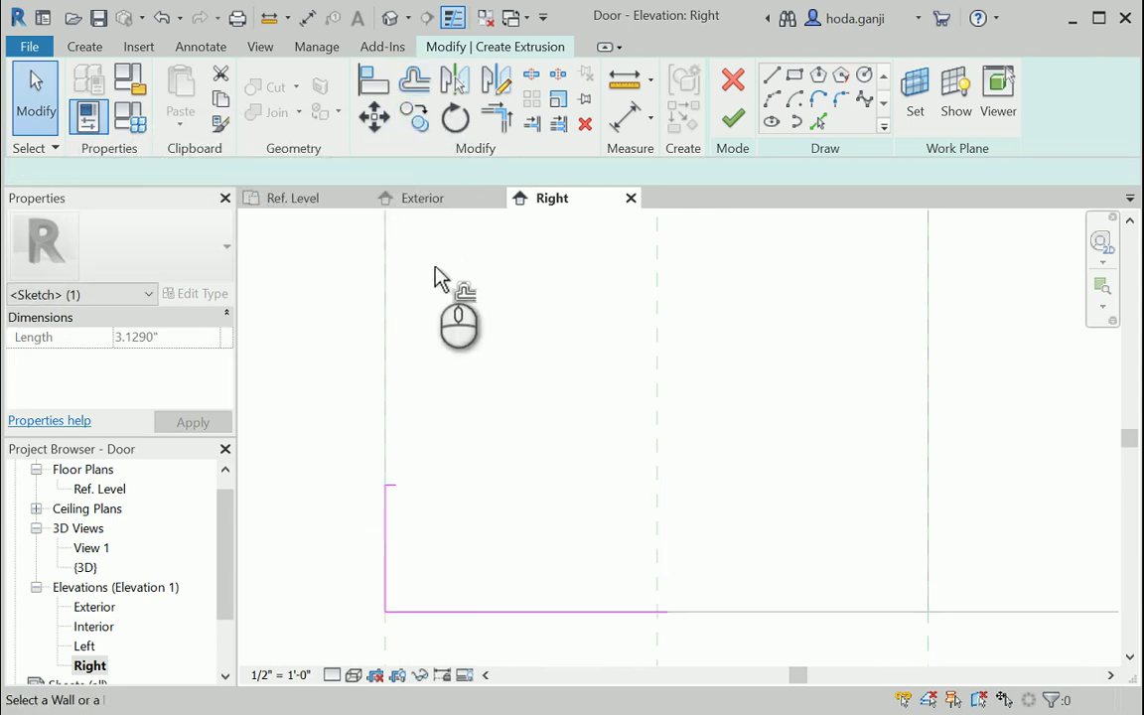
left_click(484, 613)
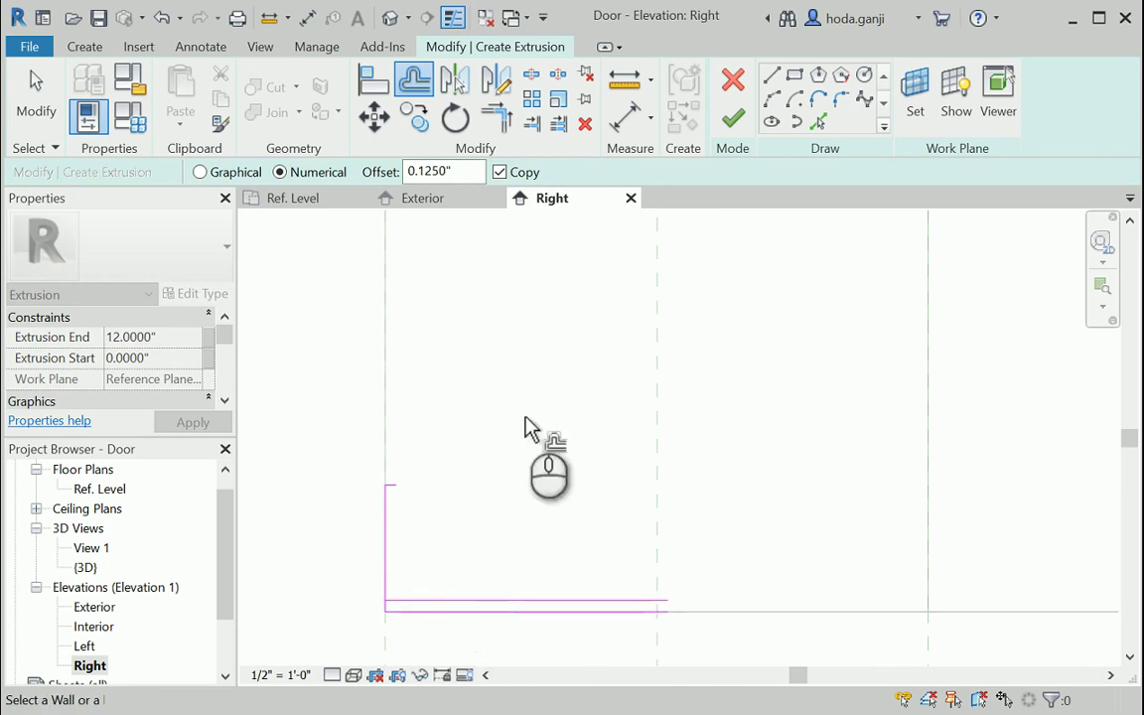
Sketch the profile's right leg 1.497" high and 0.125" wide, with its inner edge ending on the offset line.
left_click(770, 78)
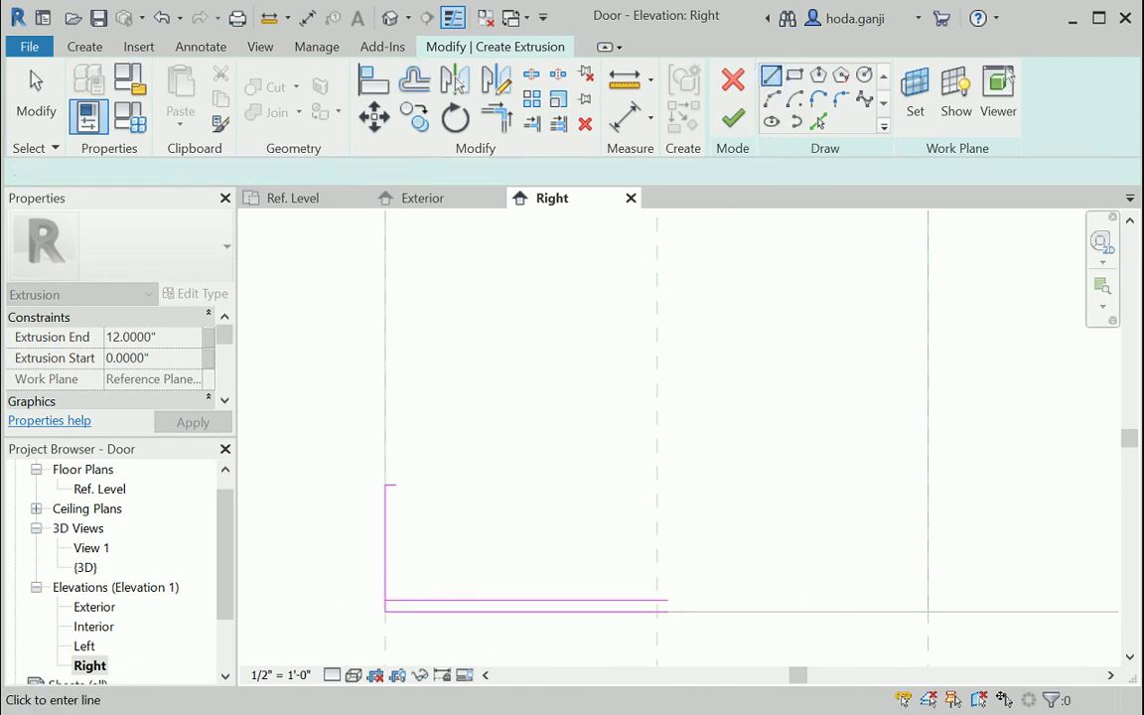
key("alt+Tab")
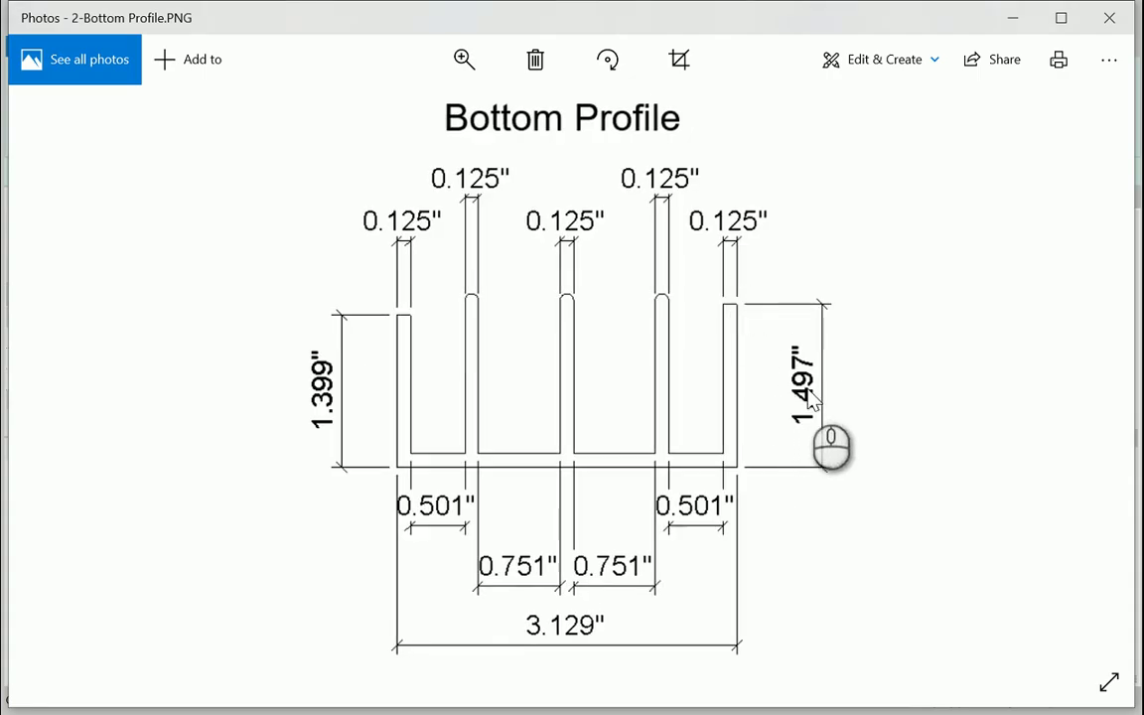
key("alt+Tab")
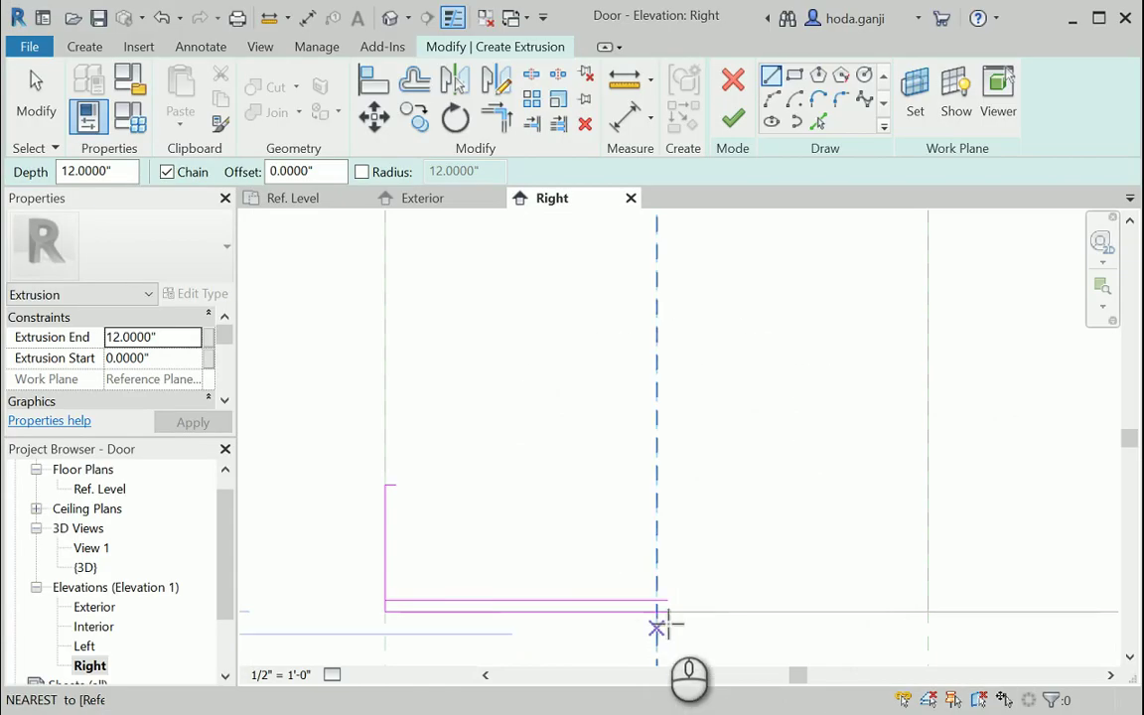
left_click(665, 608)
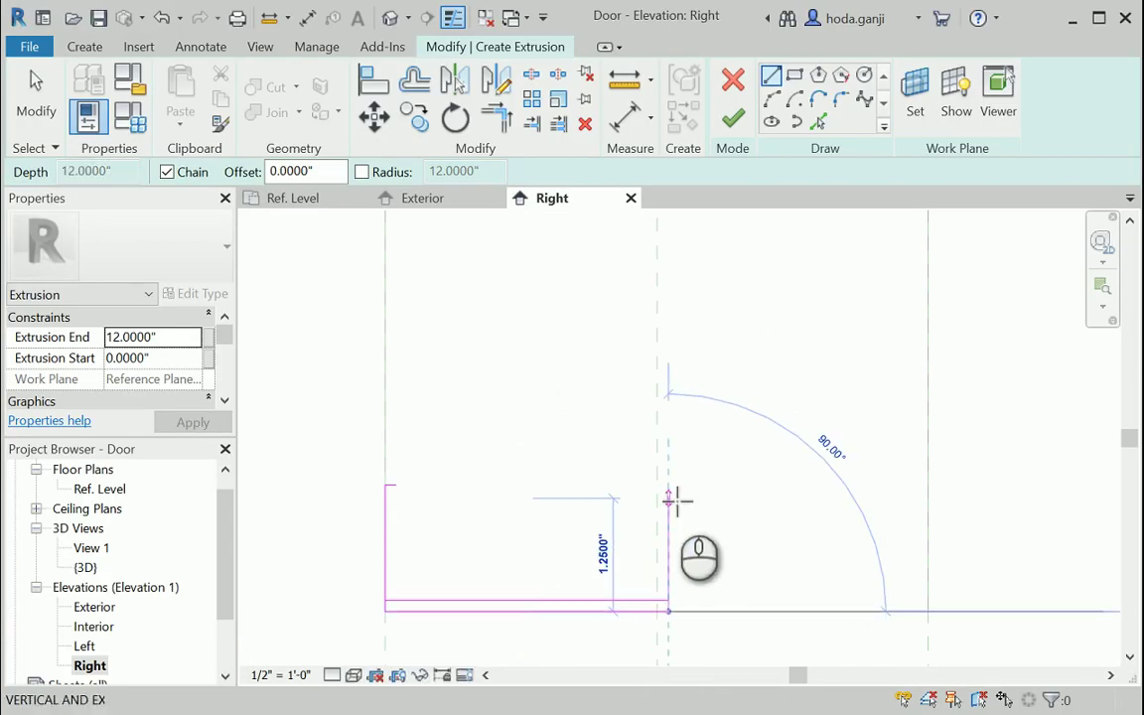
type("1")
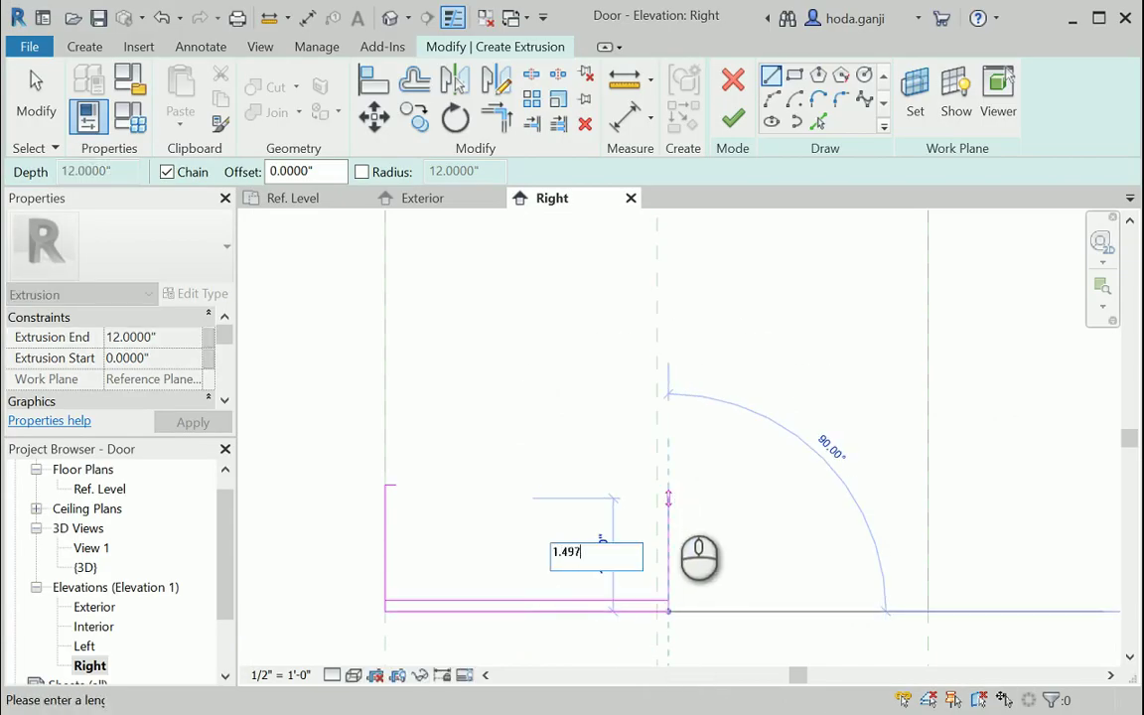
type(".497")
key("Return")
scroll(671, 487, "up", 3)
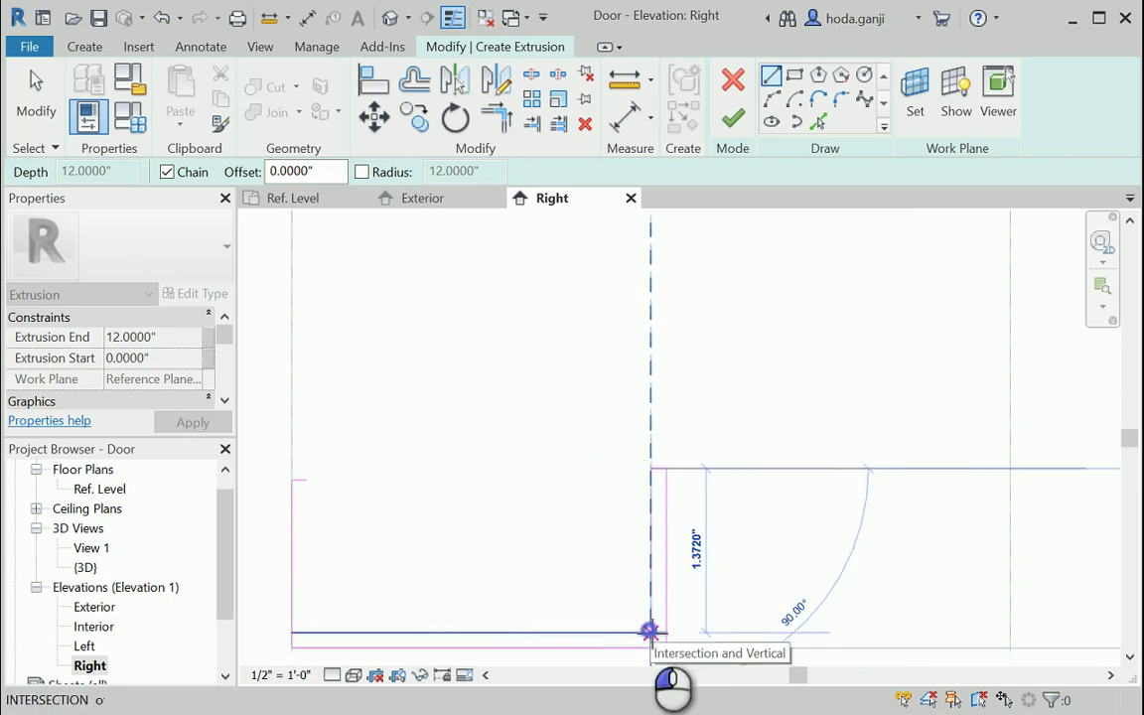
left_click(648, 632)
scroll(542, 639, "up", 1)
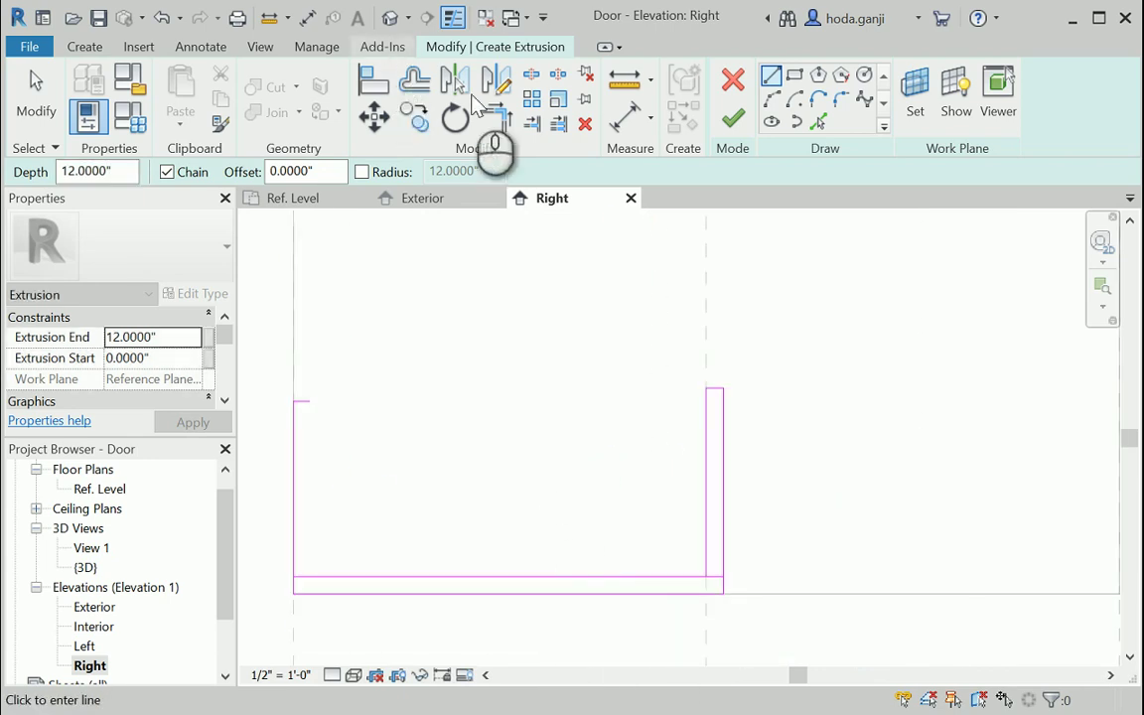
Trim the offset line and the right leg's inner edge into a clean corner.
left_click(494, 119)
left_click(709, 554)
left_click(689, 573)
key("Escape")
key("Escape")
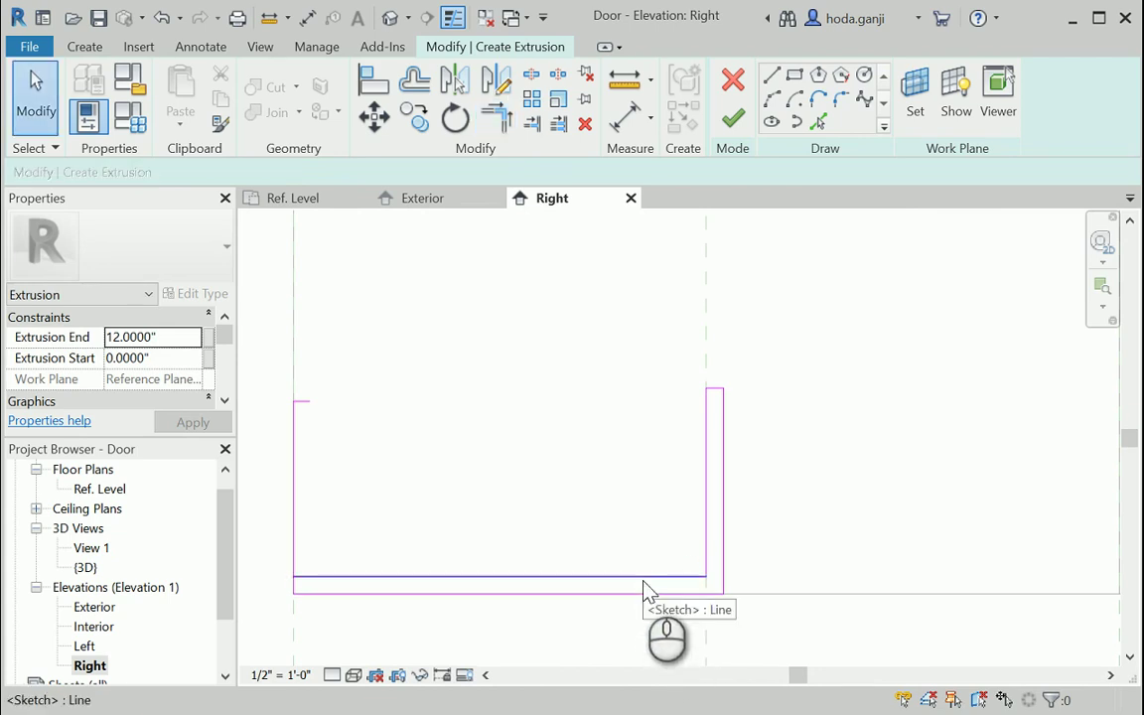
Draw the left leg's inner edge from its top line down to the offset line, and delete the offset line.
left_click(772, 75)
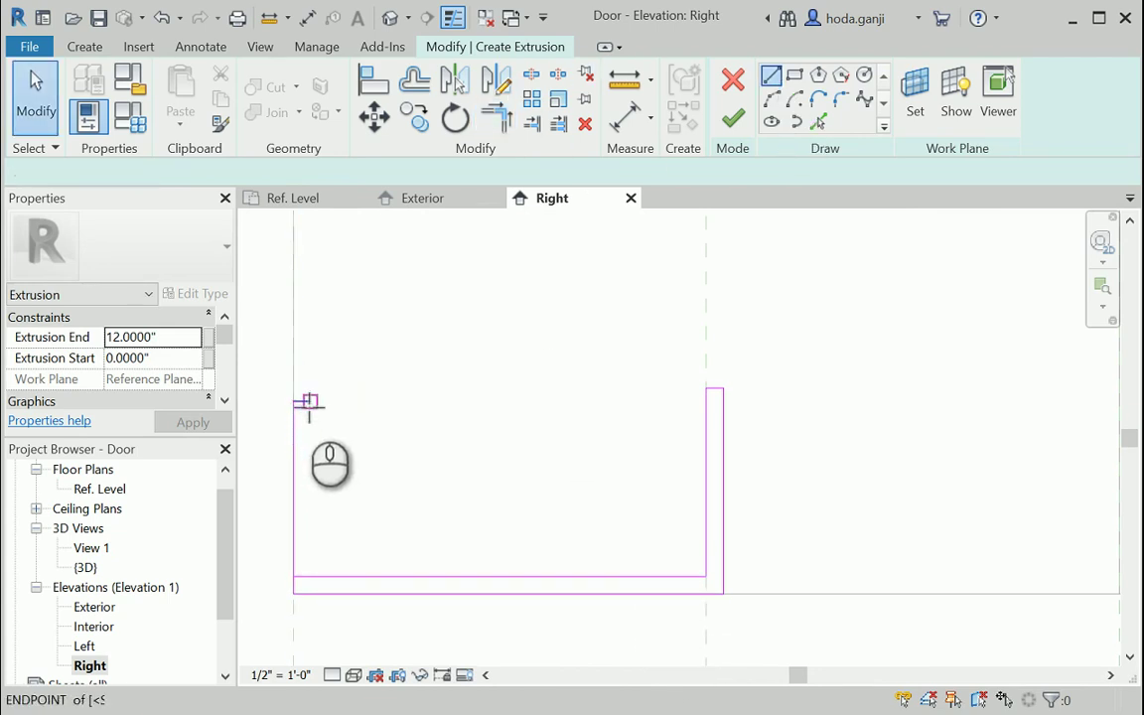
left_click(309, 403)
left_click(311, 576)
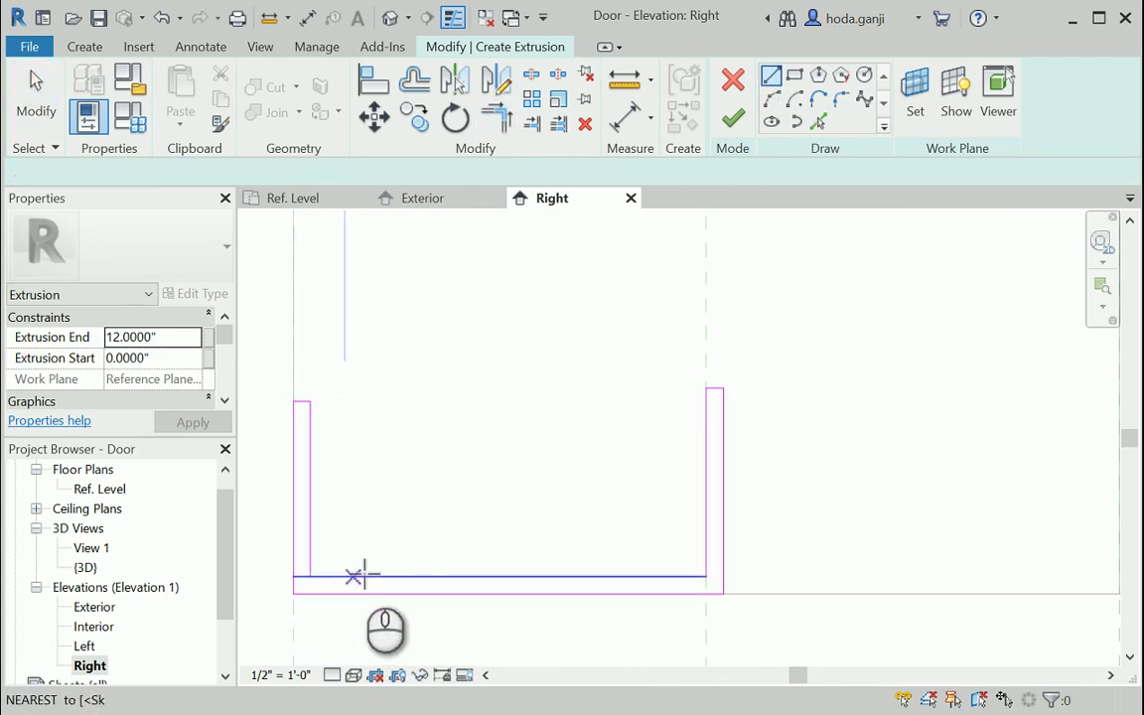
key("Escape")
key("Escape")
left_click(373, 577)
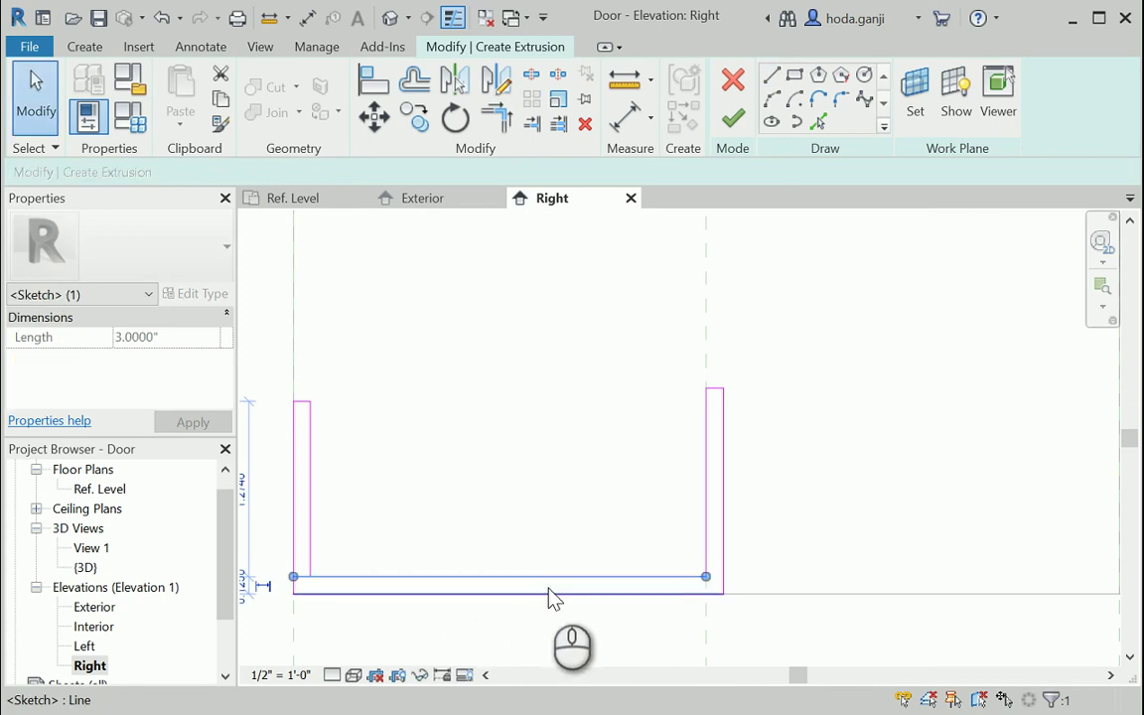
left_click(558, 596)
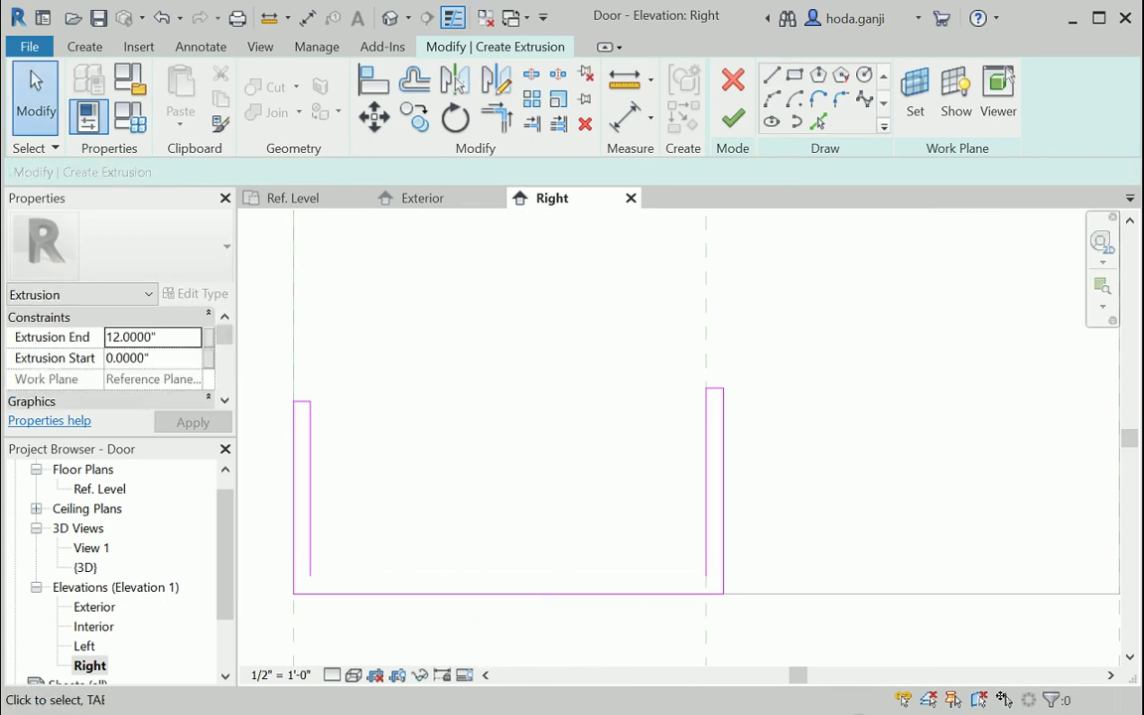
Check the Bottom Profile drawing in Photos, and draw a 0.501" horizontal line rightward from the lower end of the left leg's inner edge.
key("alt+Tab")
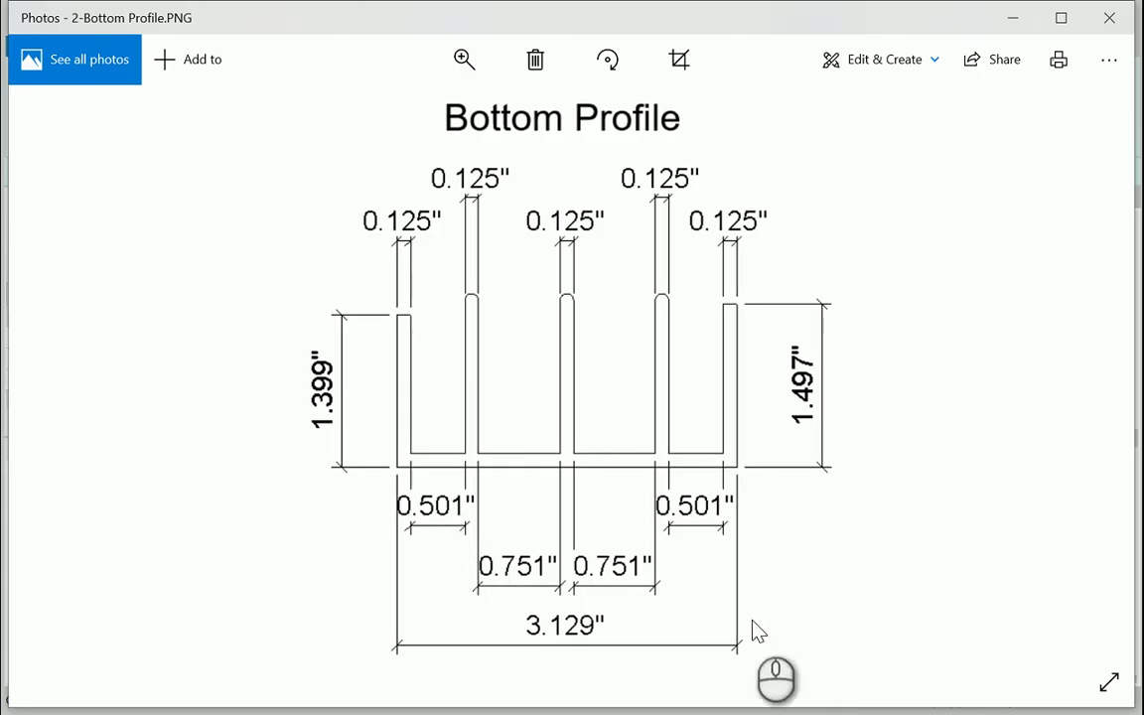
key("alt+Tab")
scroll(323, 564, "up", 2)
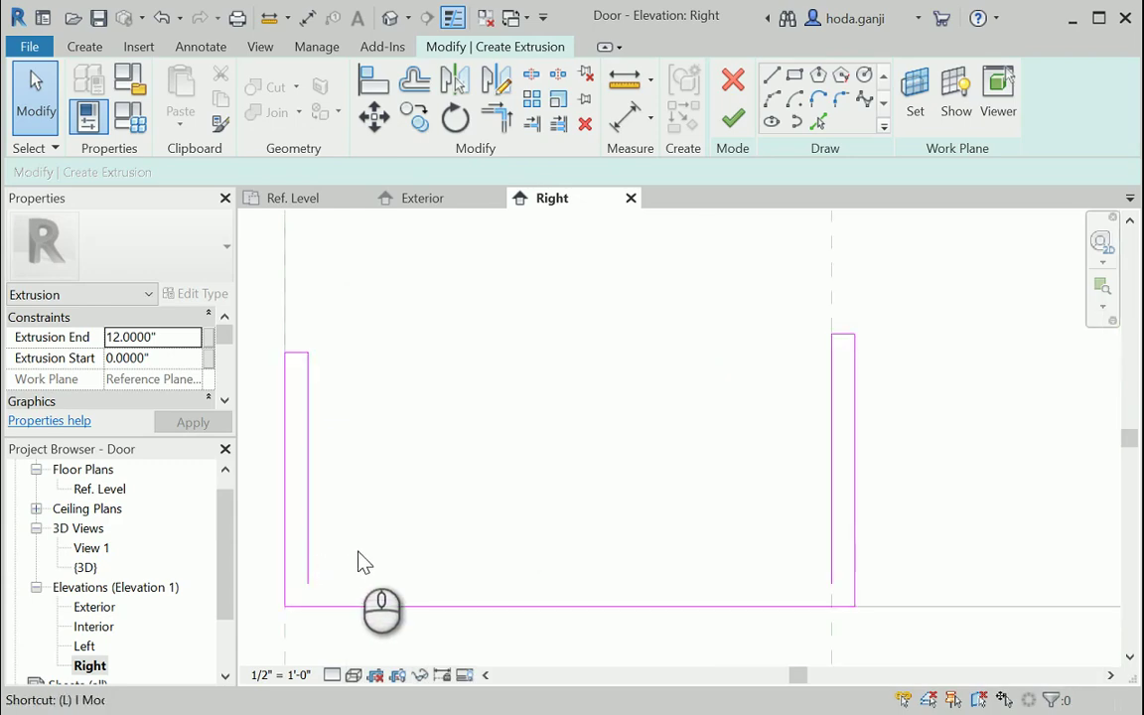
left_click(771, 77)
left_click(308, 583)
type(".5")
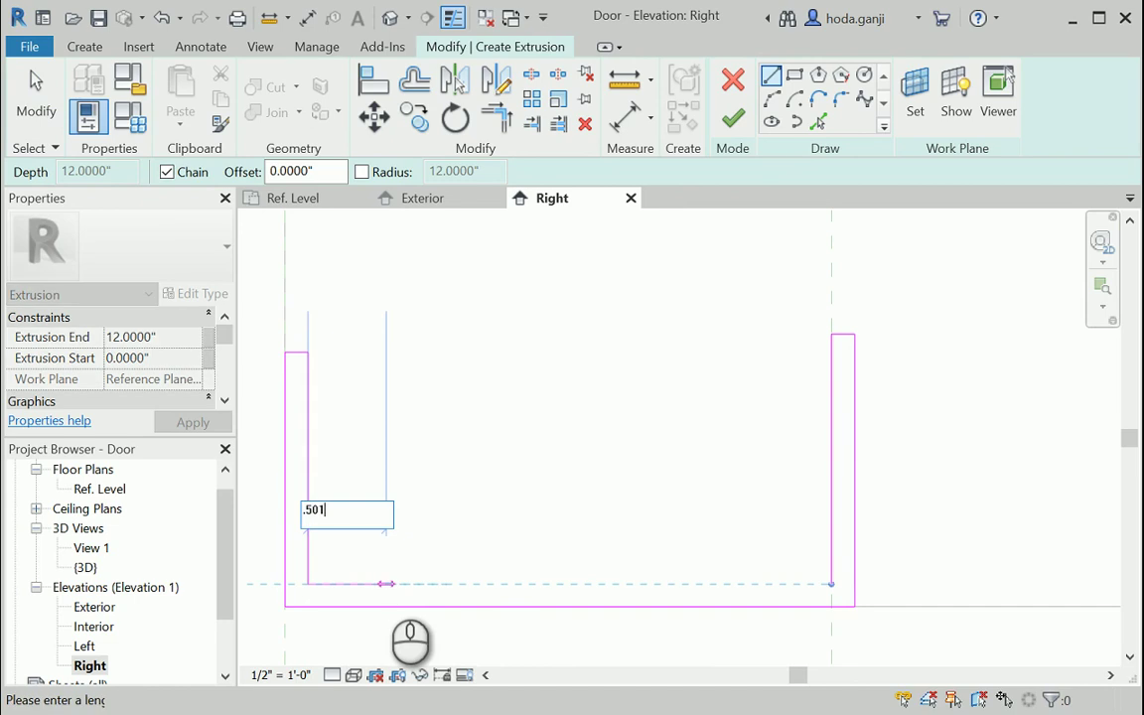
type("01")
key("Return")
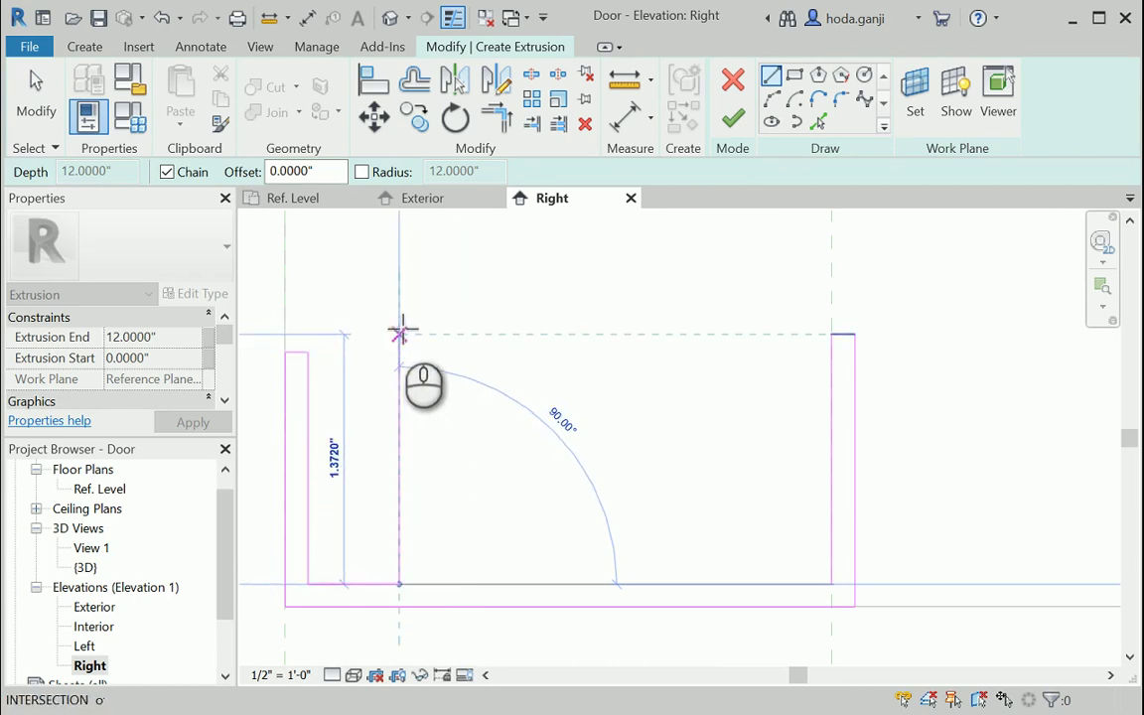
Sketch the first fin up to the right leg's top level, 0.125" wide, and back down to the floor line's level.
left_click(399, 333)
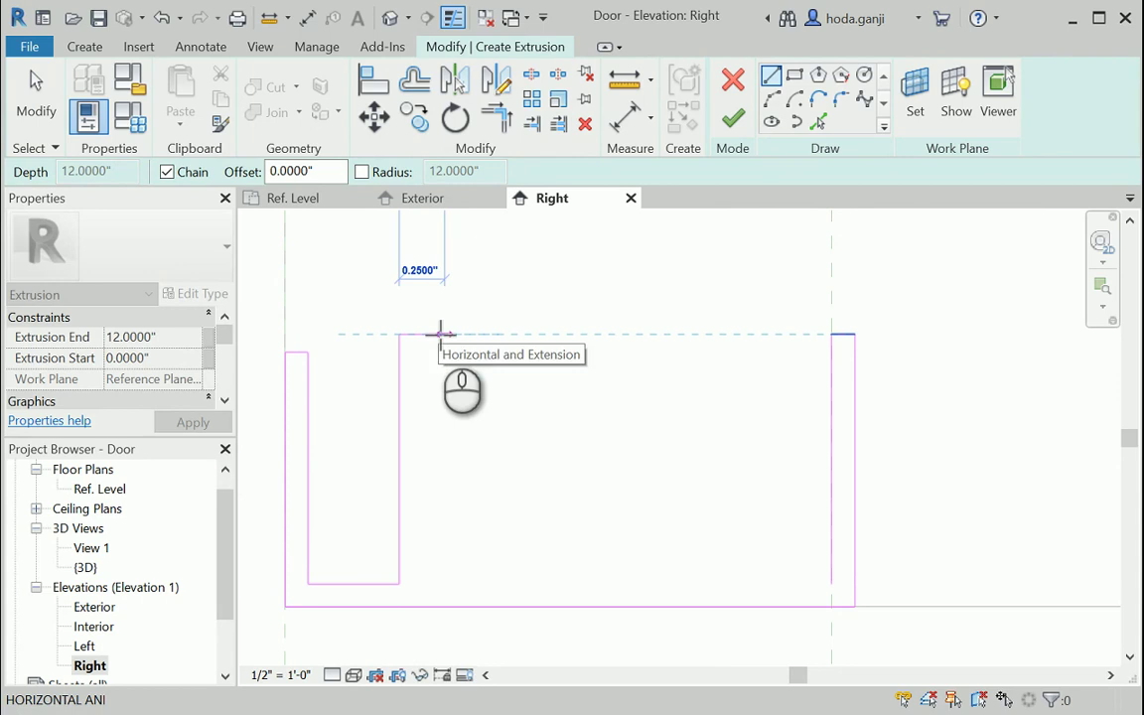
type(".125")
key("Return")
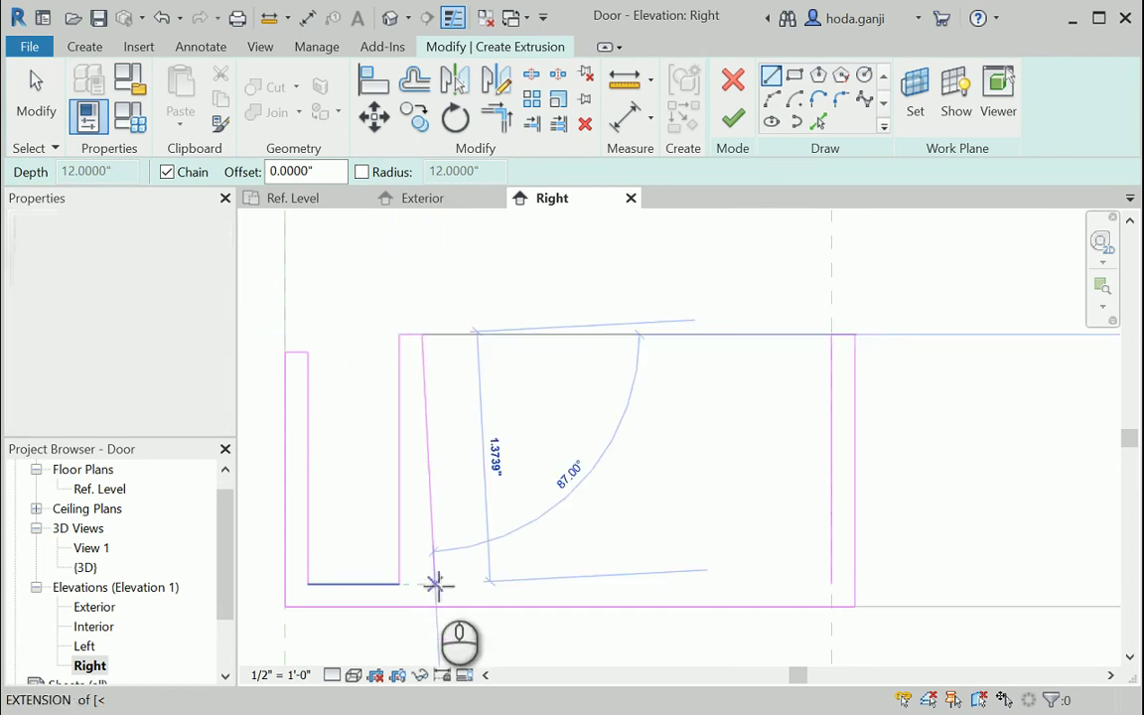
left_click(425, 581)
Continue with a 0.751" floor line and sketch the middle fin 0.125" wide, level with the right leg's top.
key("alt+Tab")
key("alt+Tab")
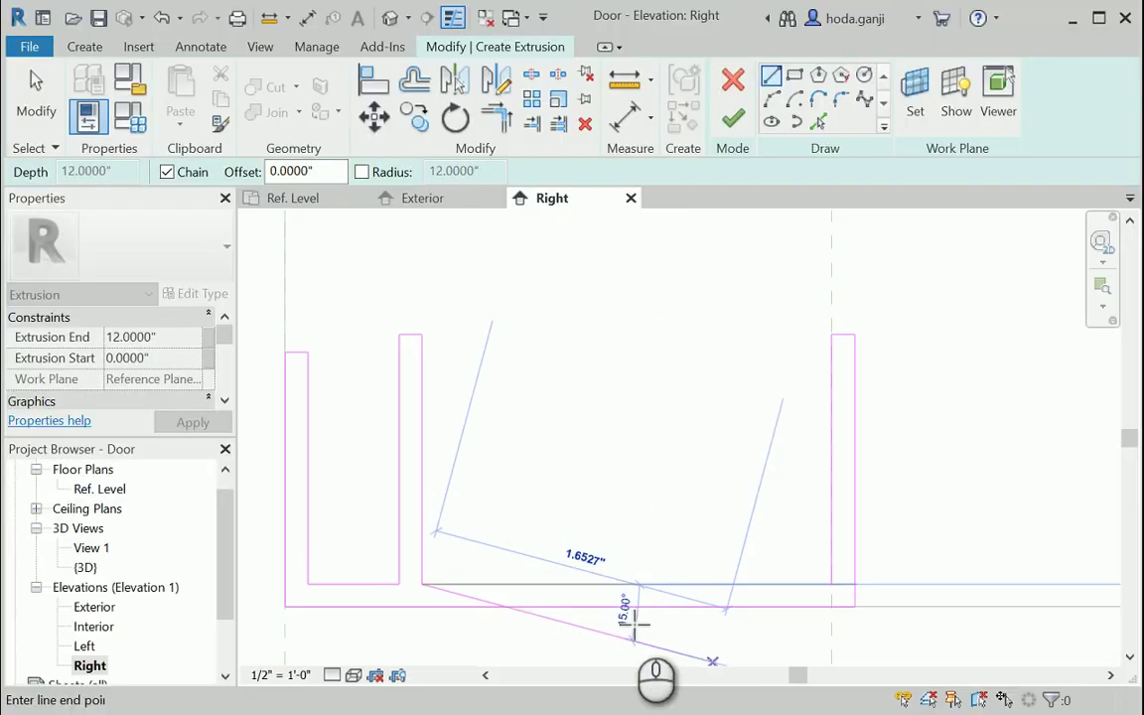
type(".751")
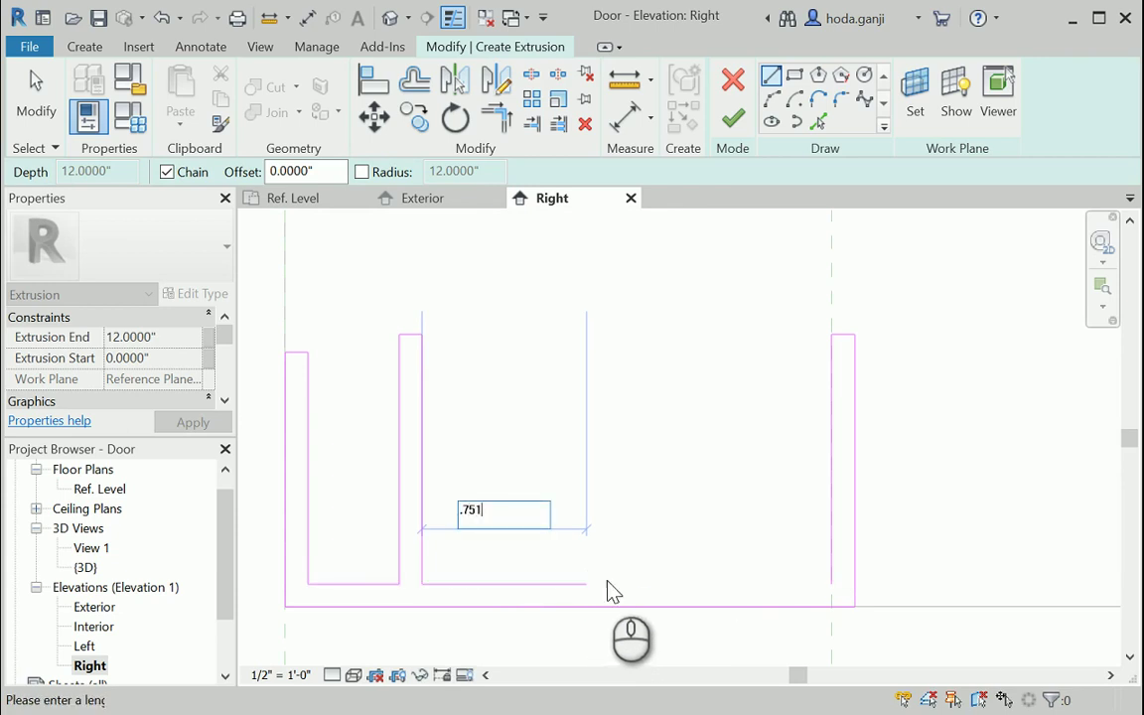
key("Return")
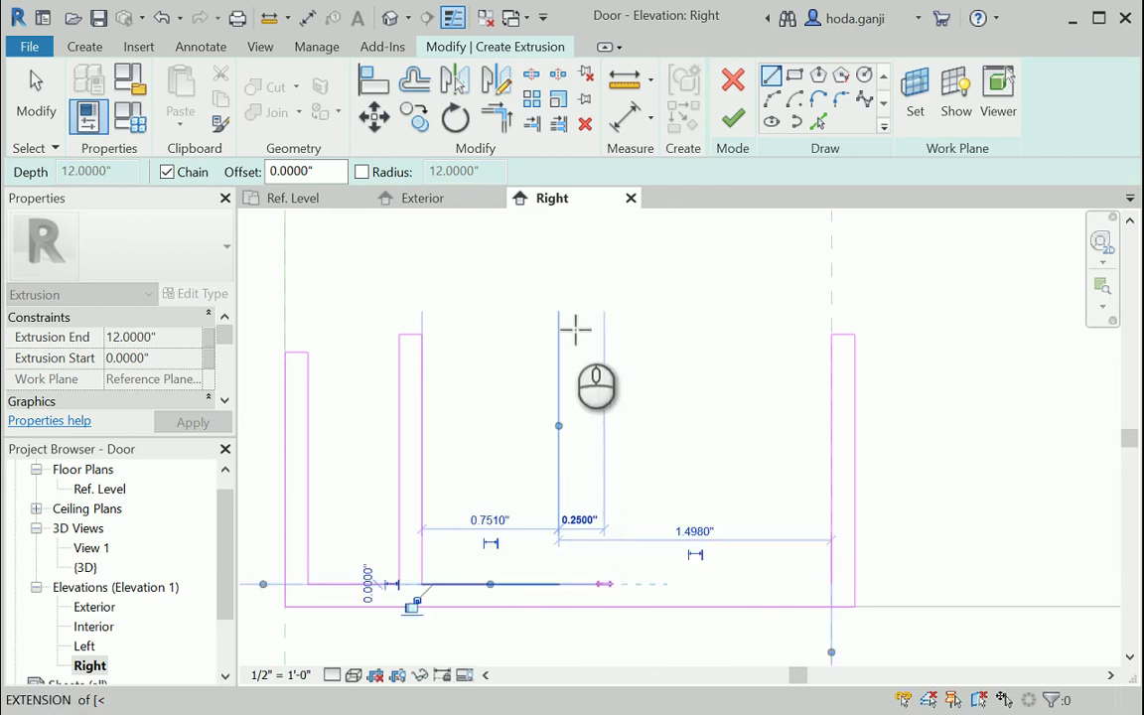
left_click(562, 335)
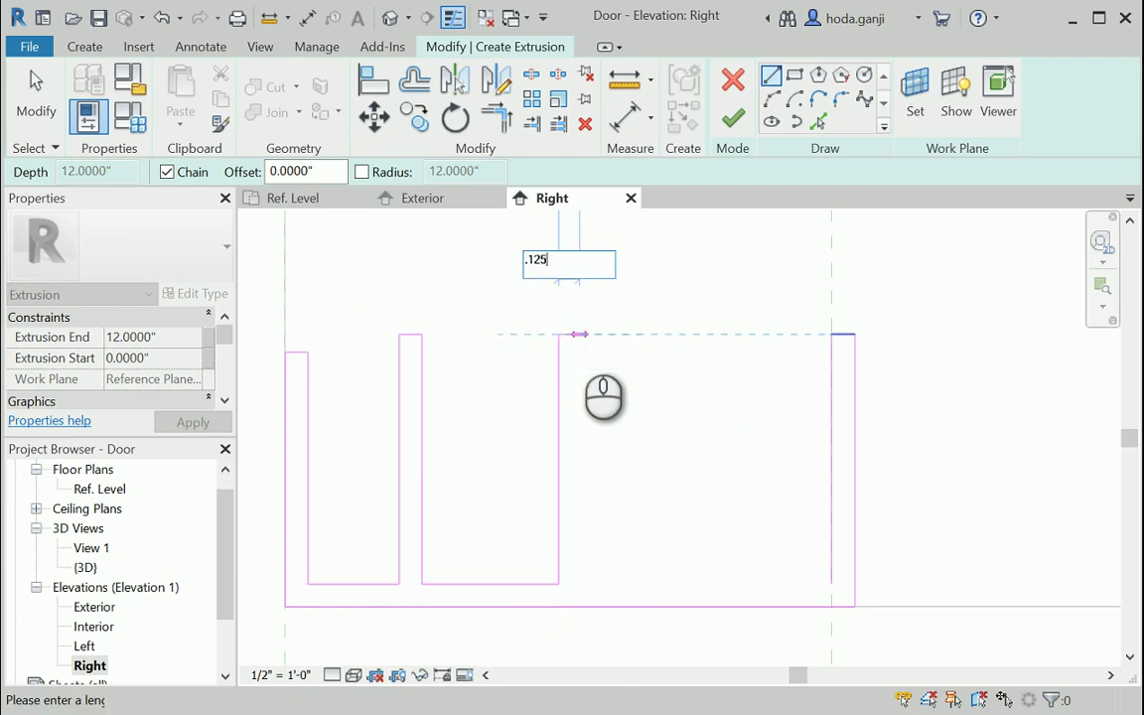
key("Return")
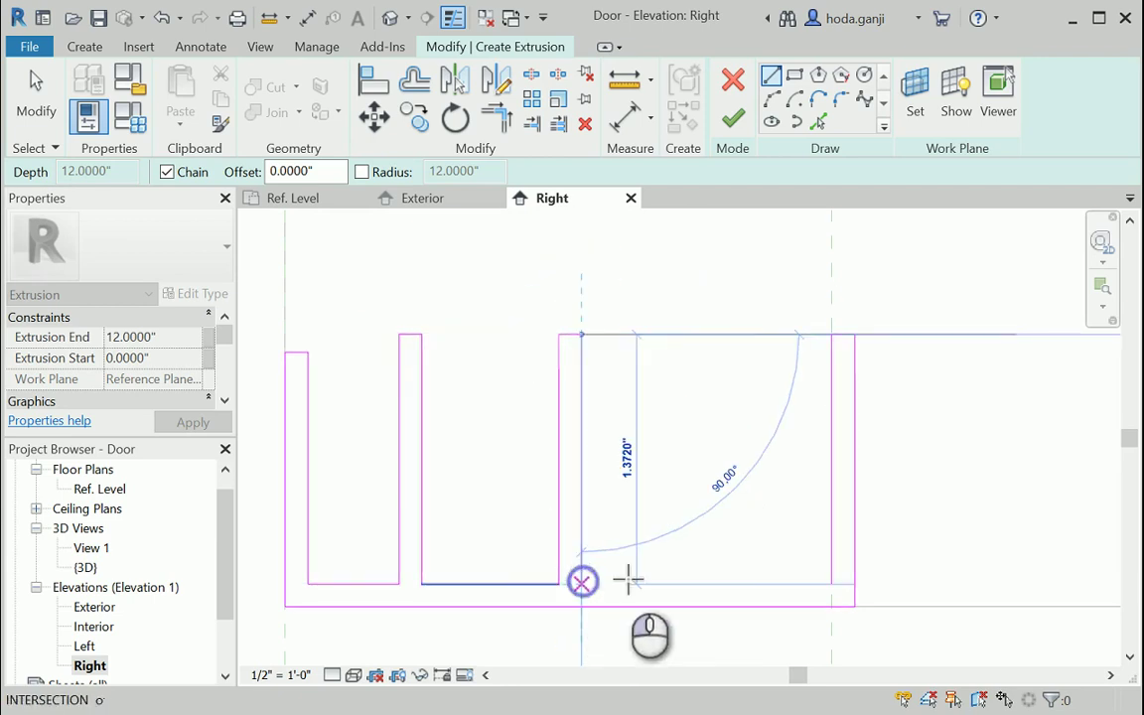
left_click(582, 583)
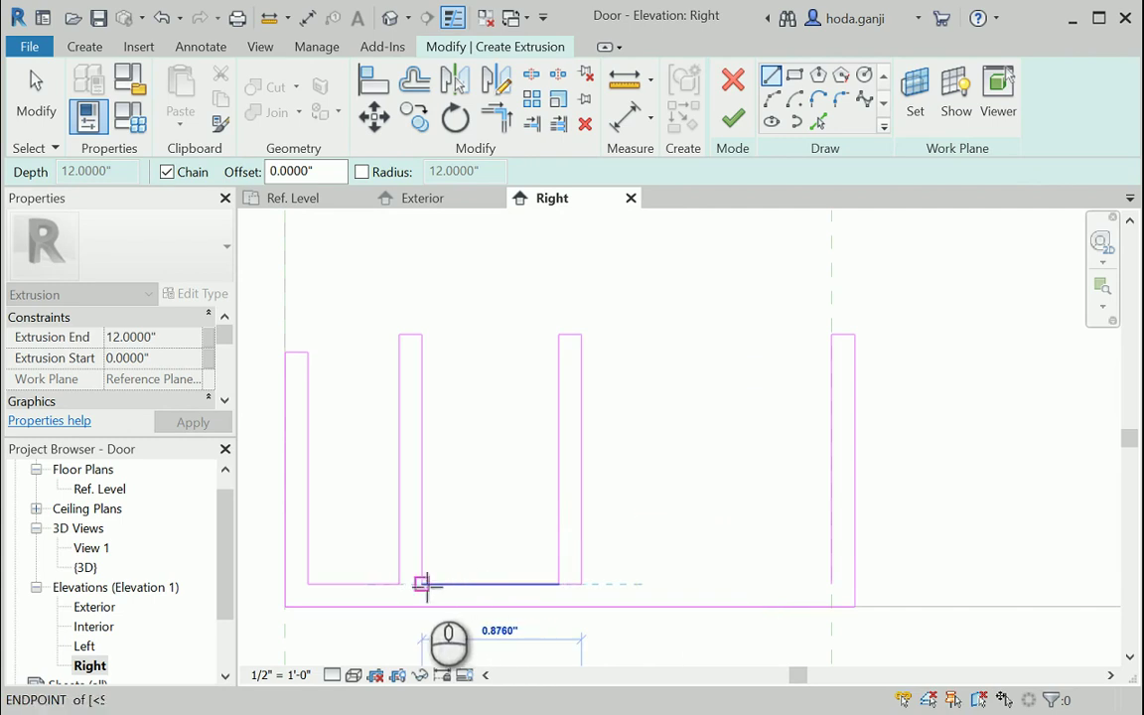
Add another 0.751" floor line and sketch the third fin 0.125" wide, level with the right leg's top.
key("alt+Tab")
key("alt+Tab")
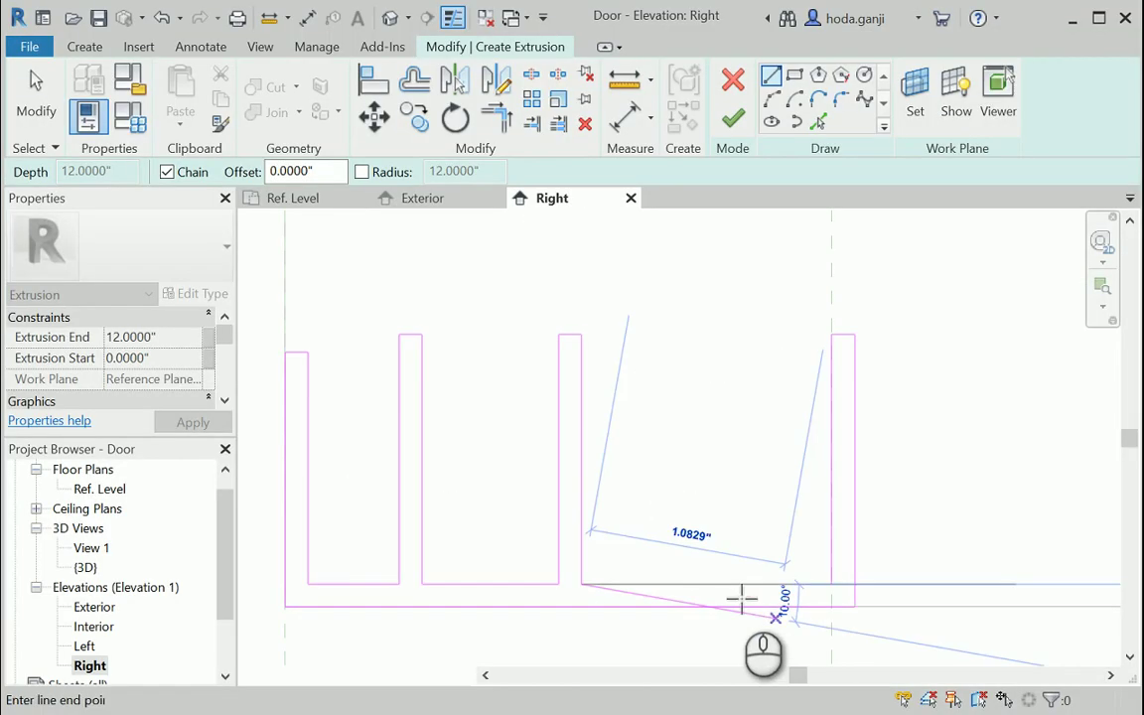
type(".751")
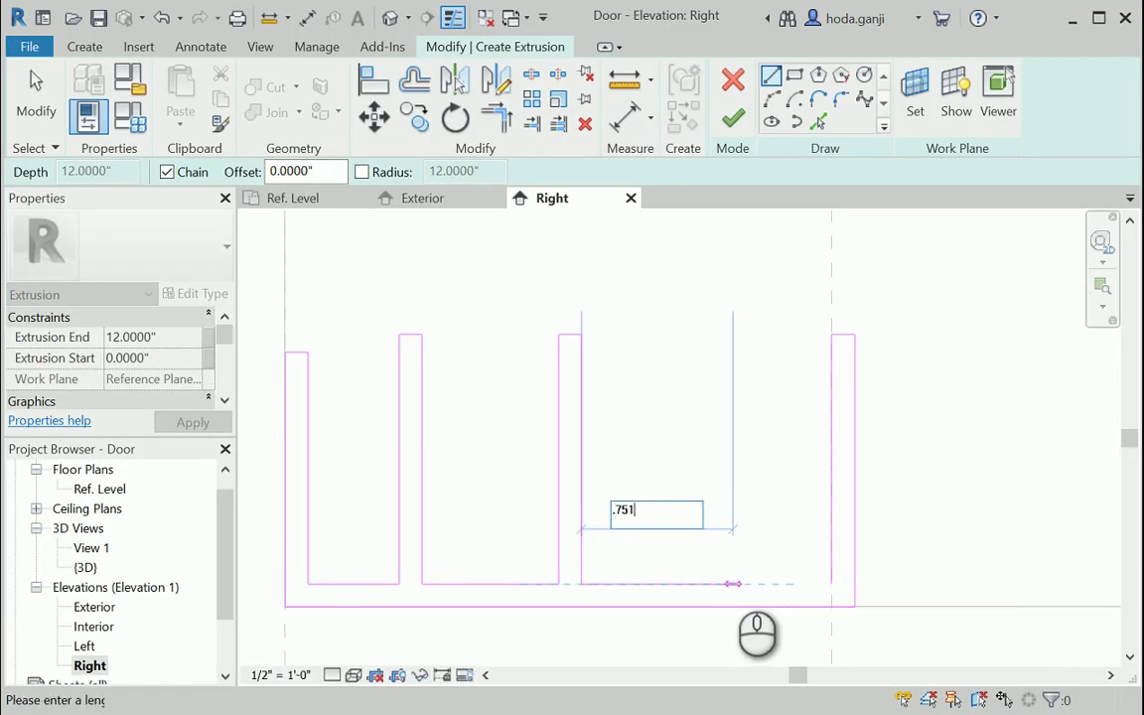
key("Return")
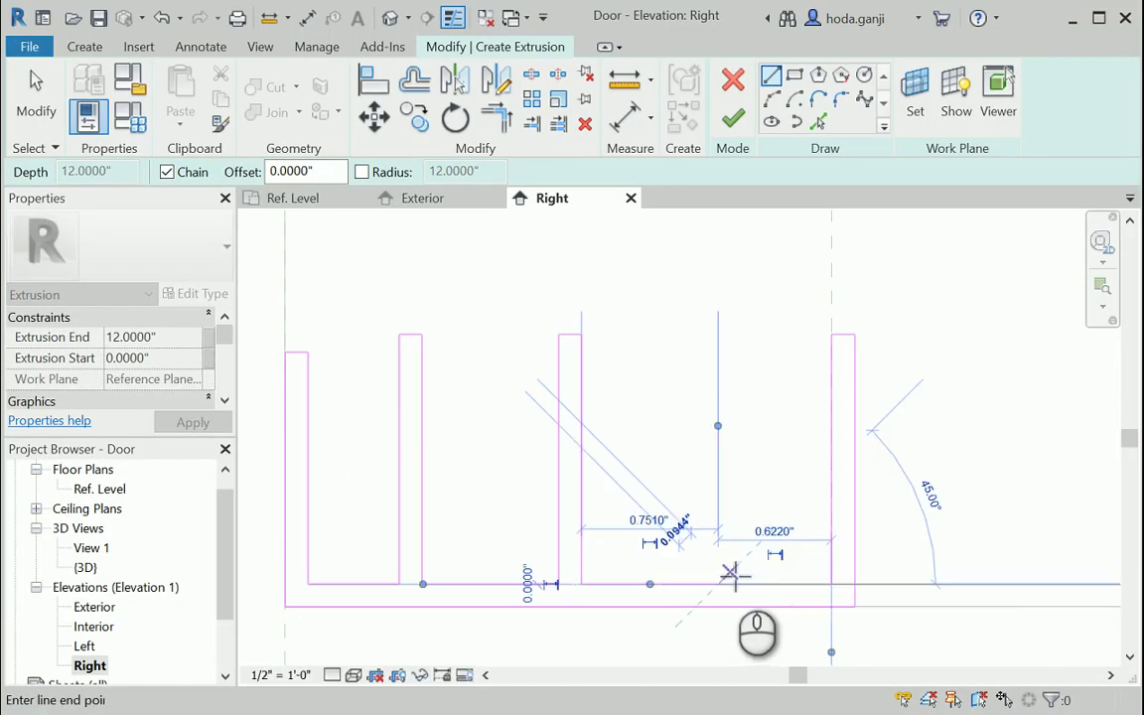
left_click(751, 334)
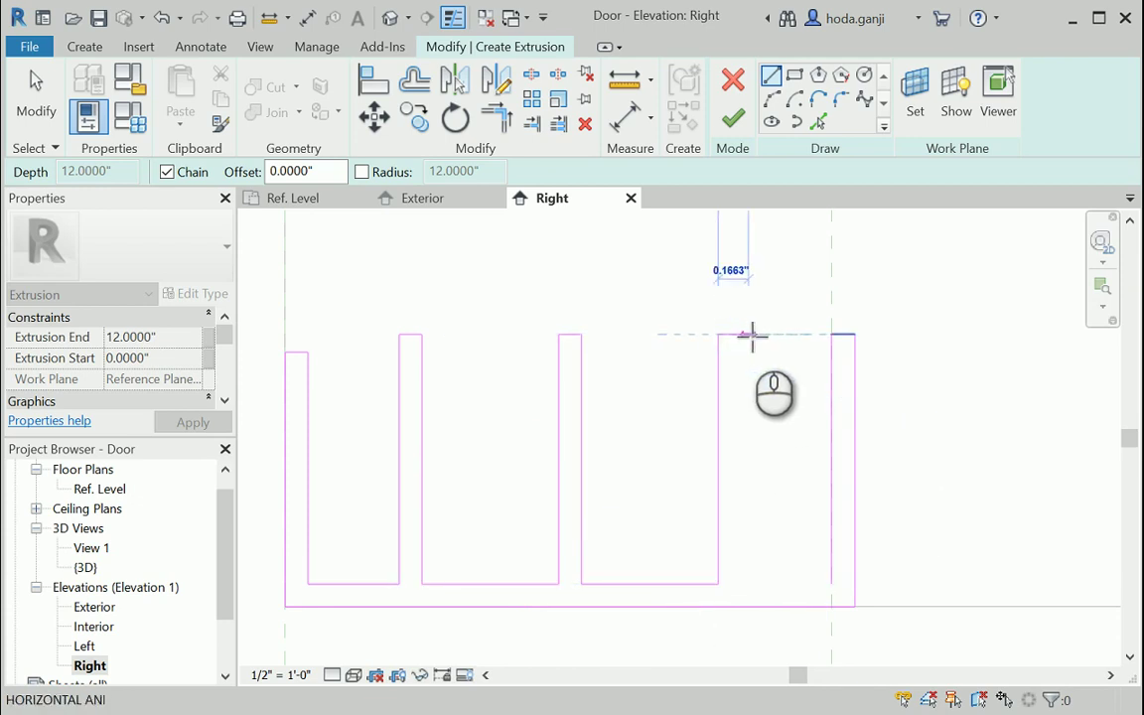
key("Return")
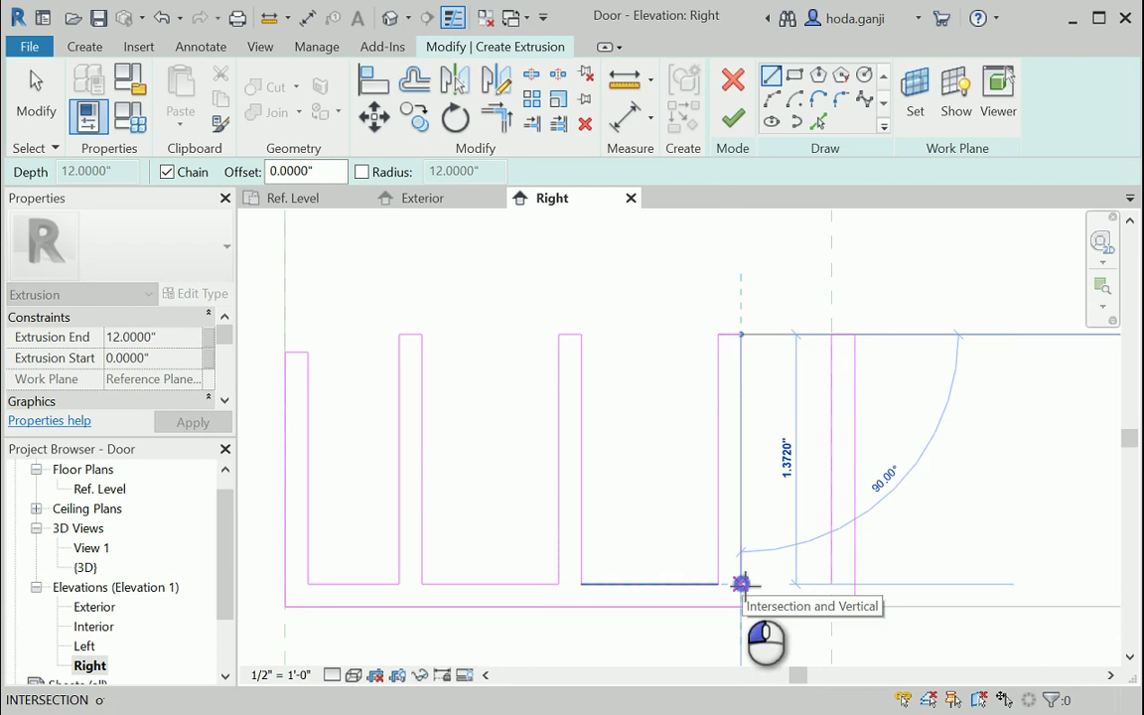
left_click(741, 584)
Close the profile with a floor line from the third fin to the lower end of the right leg's inner edge.
left_click(831, 582)
key("Escape")
key("Escape")
Delete the flat top lines of the three inner fins.
scroll(408, 348, "up", 2)
left_click(613, 351)
key("Delete")
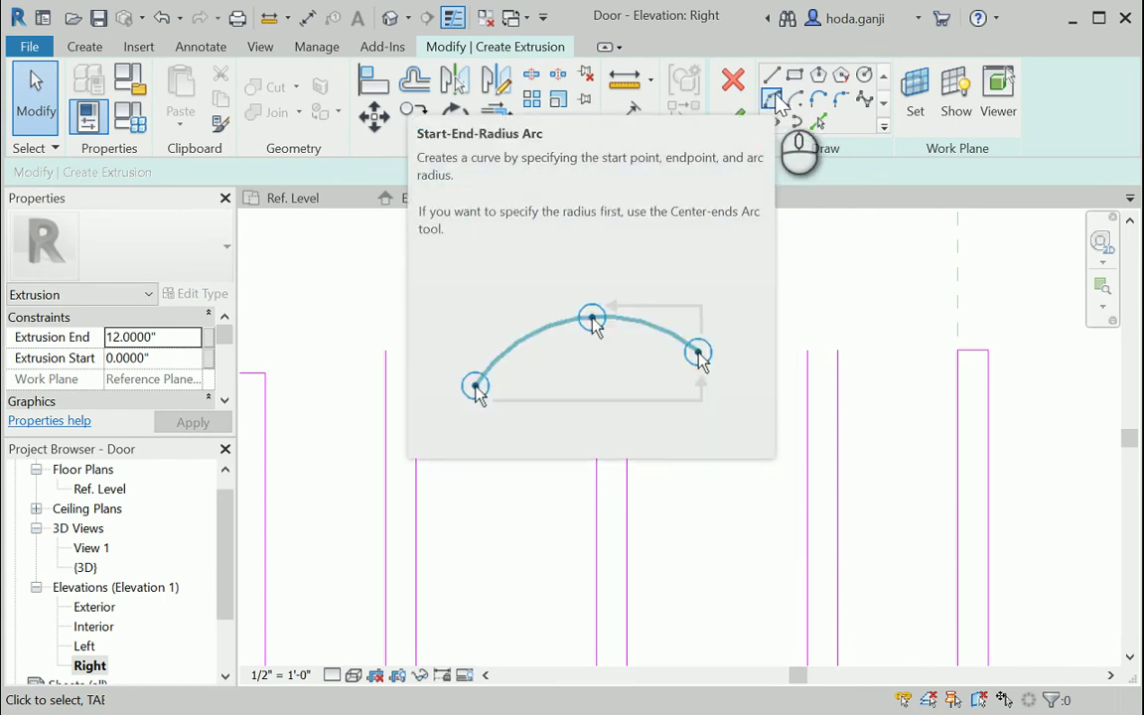
Cap the first fin with a semicircular Start-End-Radius arc between the upper ends of its two edges.
left_click(775, 100)
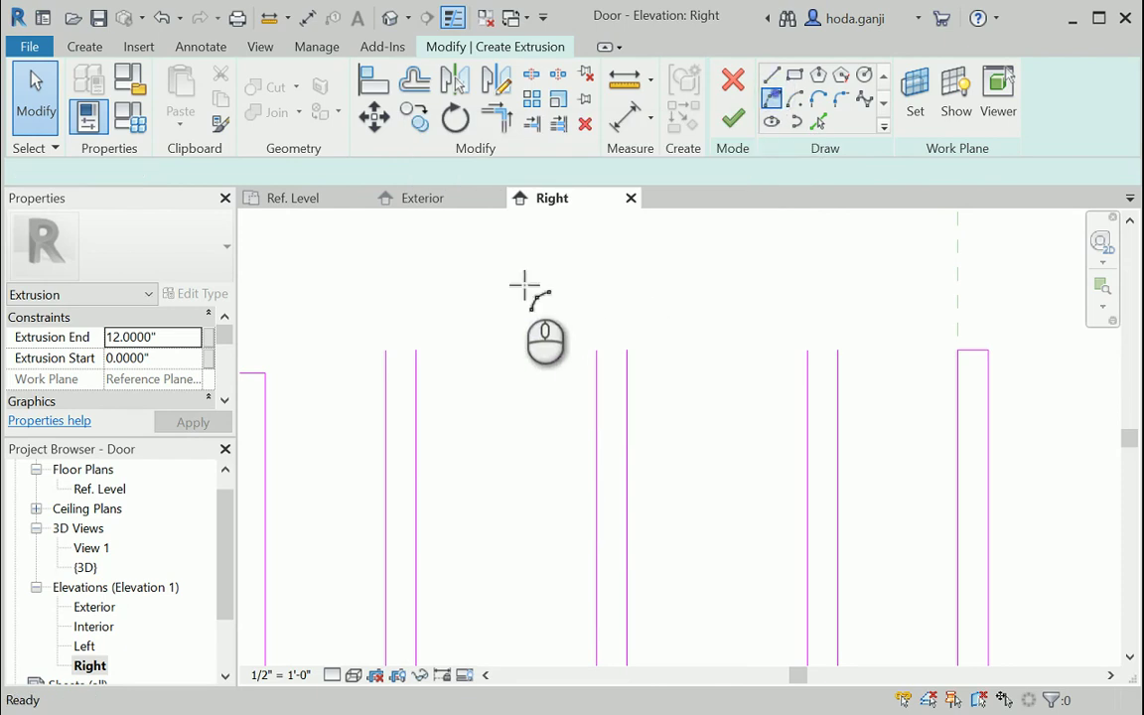
left_click(387, 350)
left_click(415, 350)
scroll(417, 338, "up", 2)
left_click(416, 345)
key("Escape")
key("Escape")
Copy the arc onto the tops of the middle and third fins with the Constrain and Multiple options on.
left_click(417, 366)
key("c")
key("o")
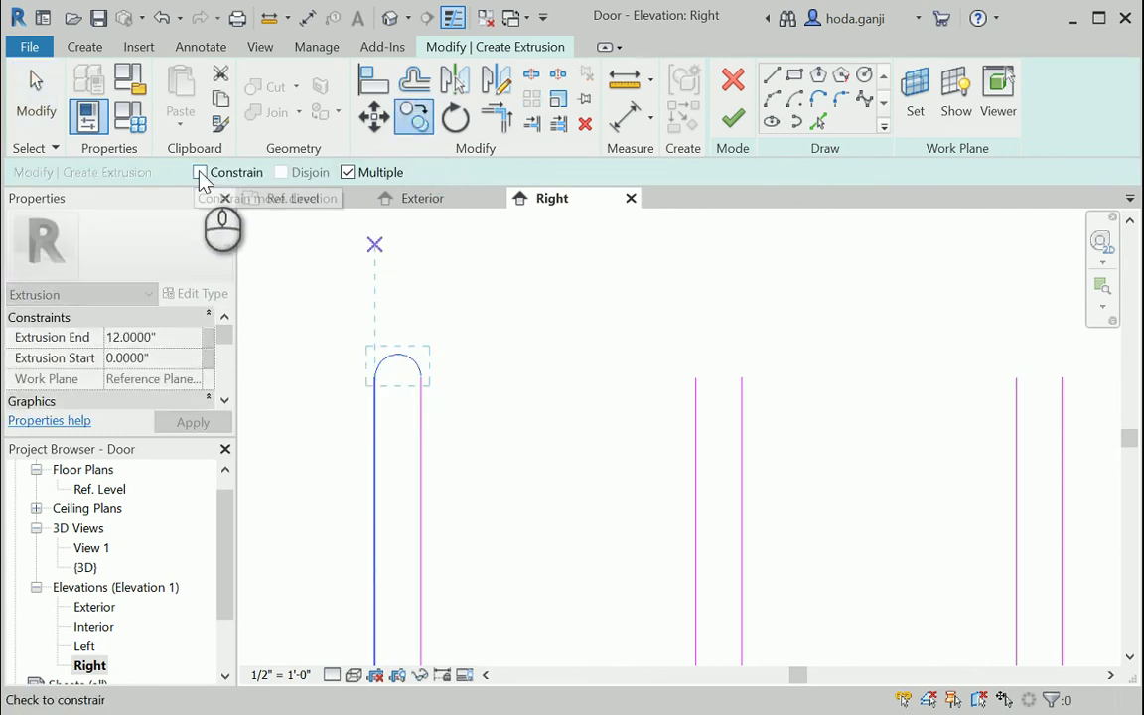
left_click(200, 173)
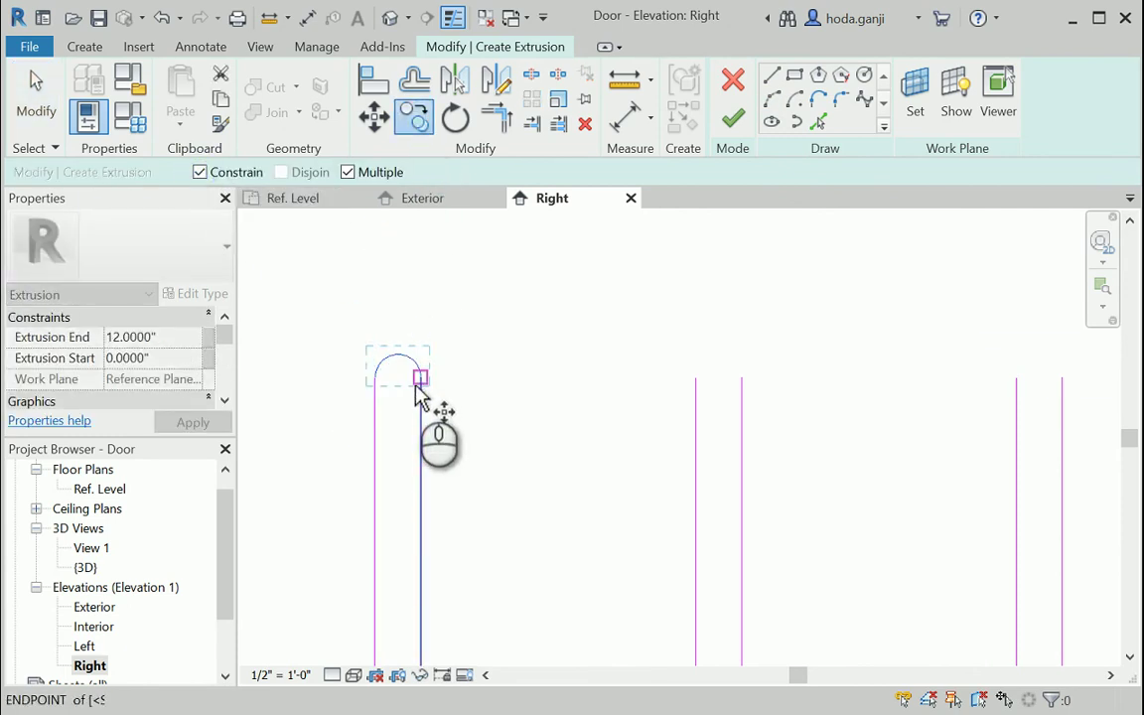
left_click(421, 380)
scroll(421, 381, "down", 2)
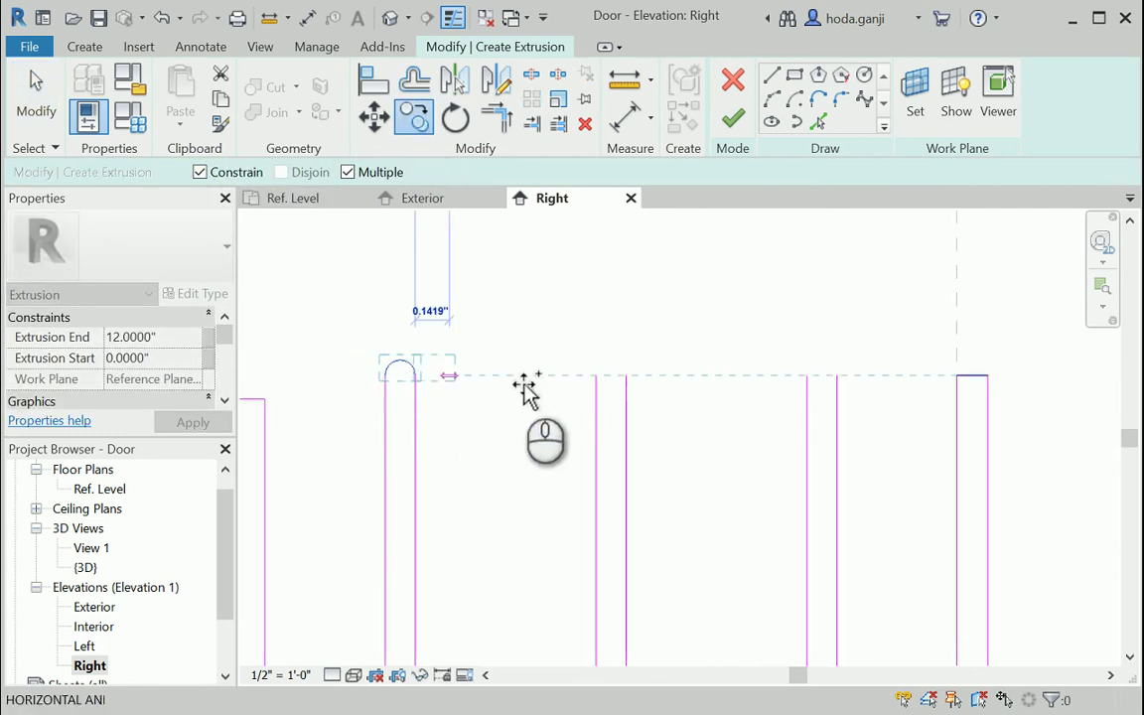
left_click(626, 376)
left_click(838, 376)
key("Escape")
scroll(528, 407, "down", 3)
key("Escape")
Move the whole profile from its base line's midpoint to the centre reference plane between the wall faces, and finish the extrusion.
left_click_drag(342, 317, 777, 577)
left_click(376, 117)
scroll(551, 524, "up", 2)
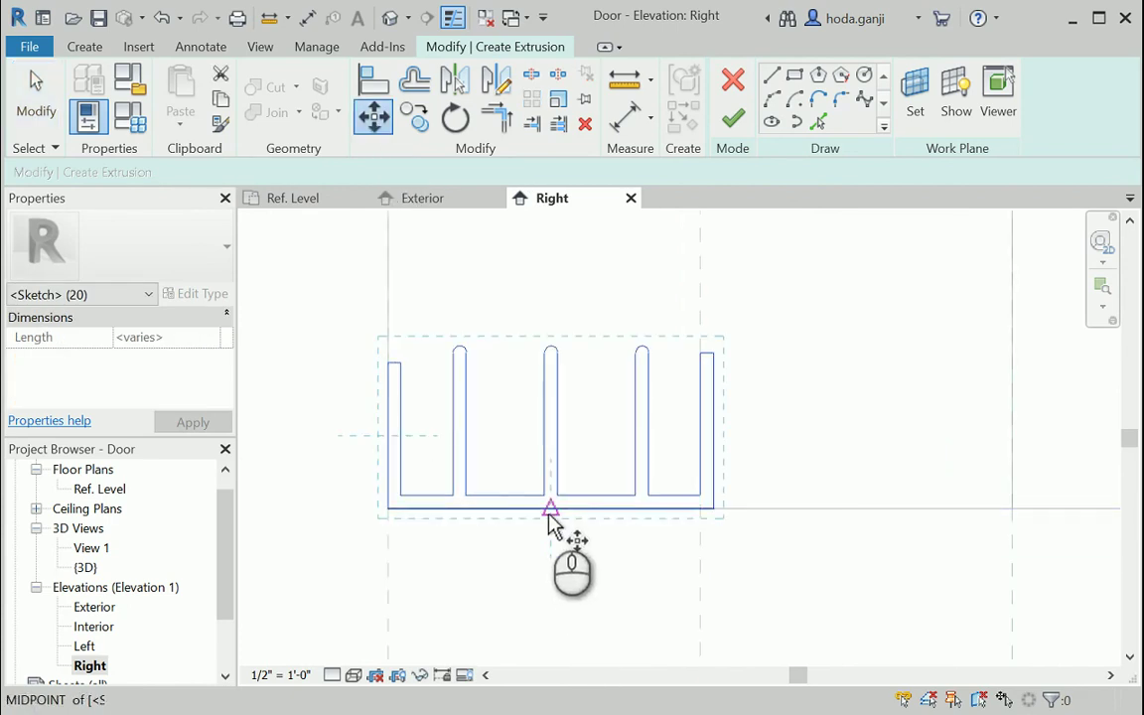
left_click(551, 511)
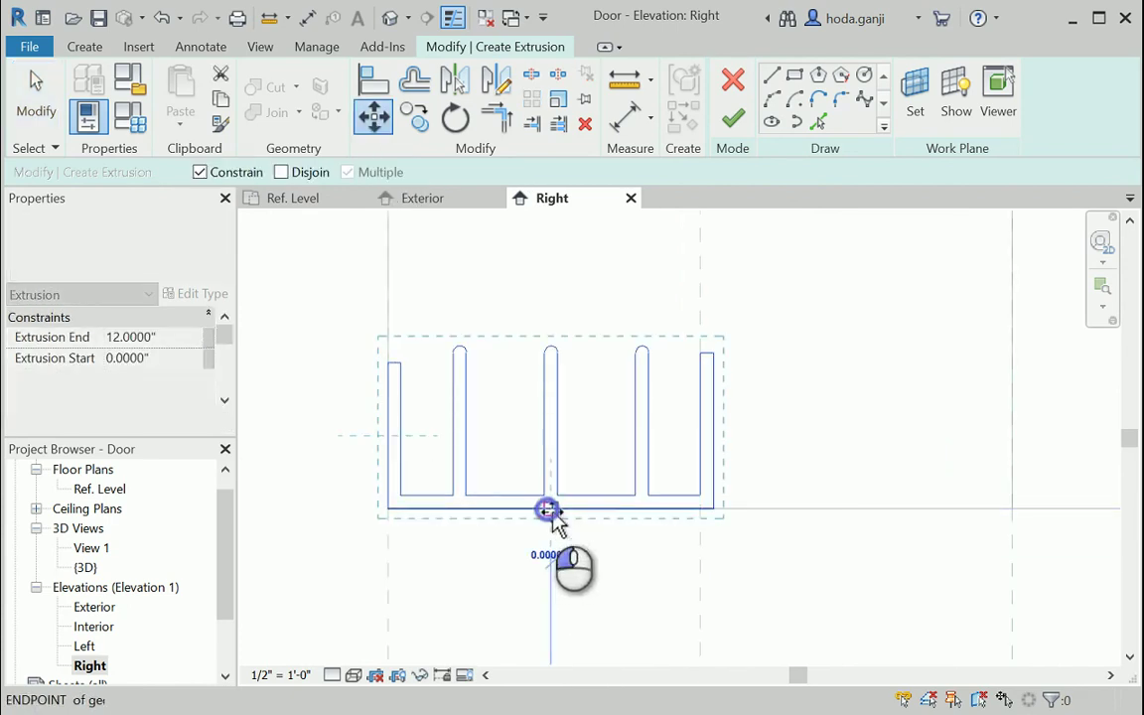
left_click(613, 559)
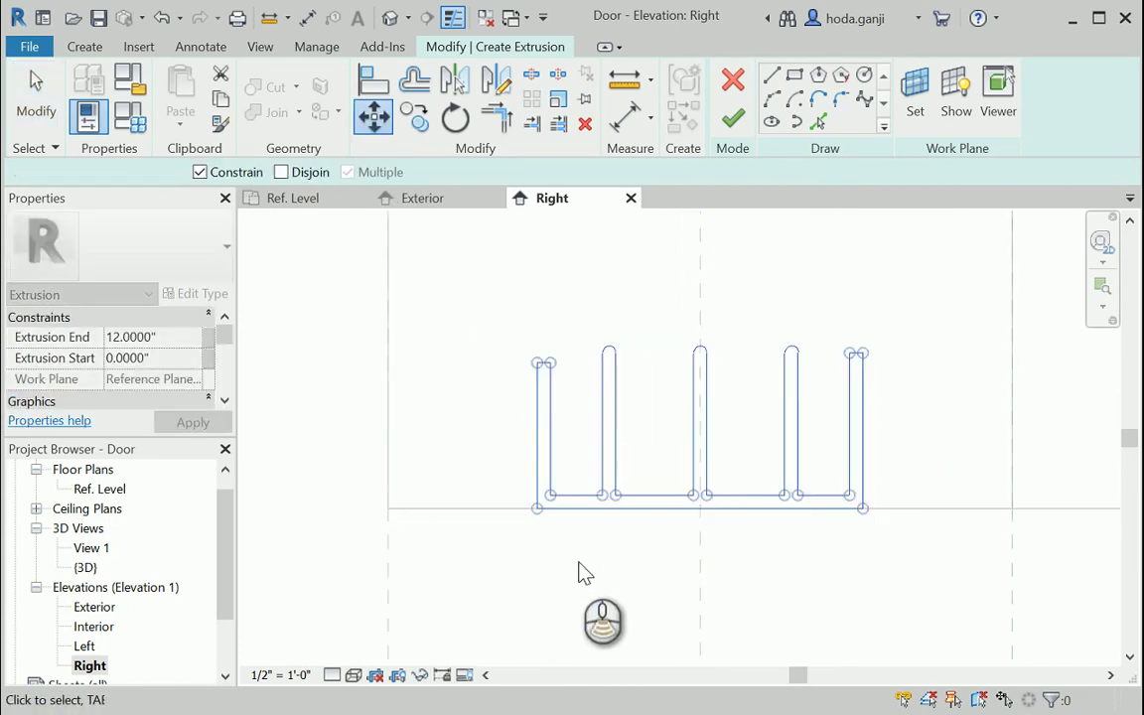
scroll(582, 575, "down", 1)
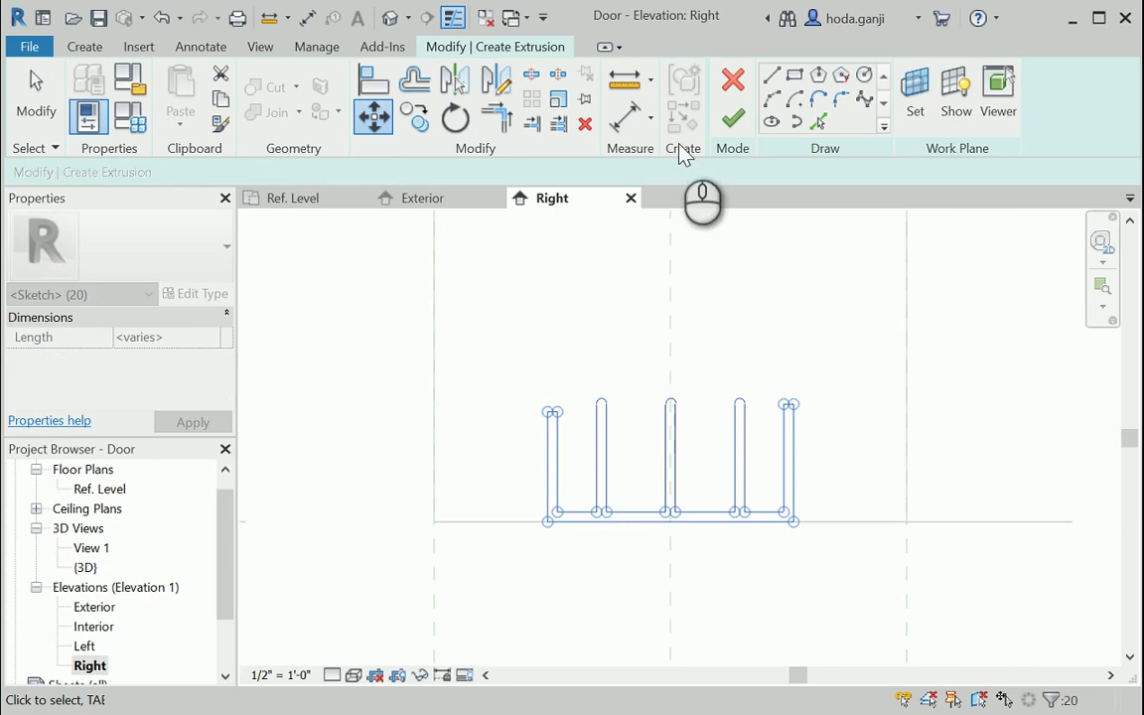
left_click(734, 121)
In the Exterior elevation, stretch the extrusion's right end to the opening's right reference plane and lock it there.
left_click(427, 198)
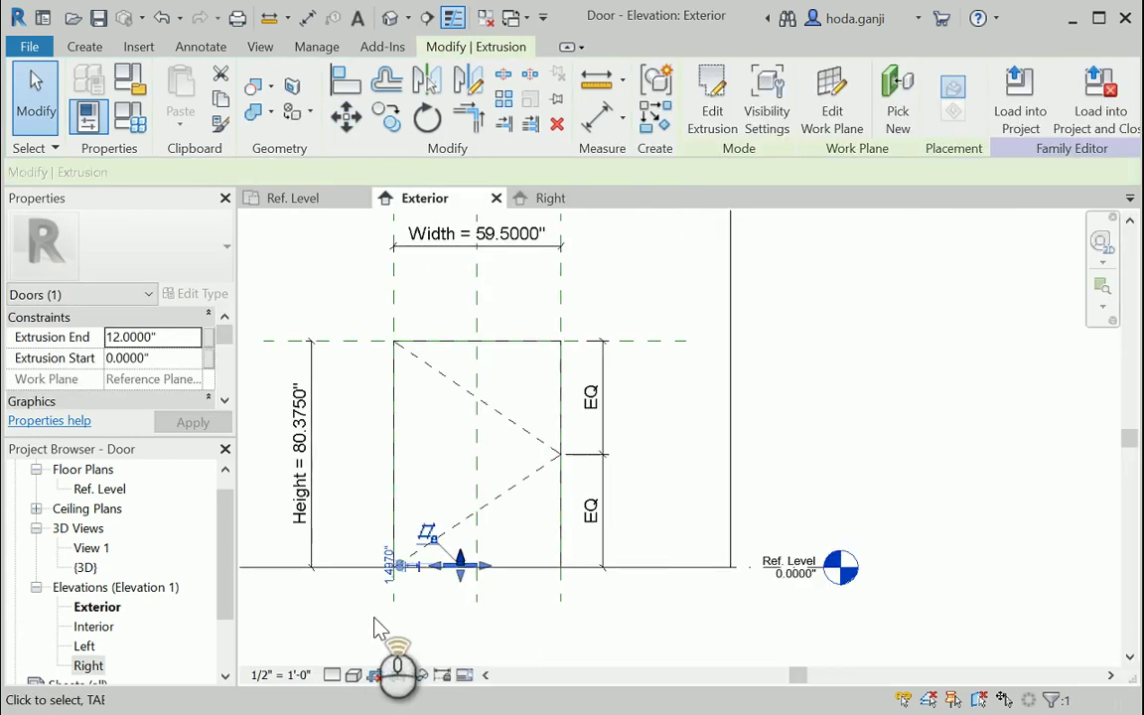
scroll(383, 621, "up", 4)
left_click(613, 491)
left_click_drag(613, 493, 833, 509)
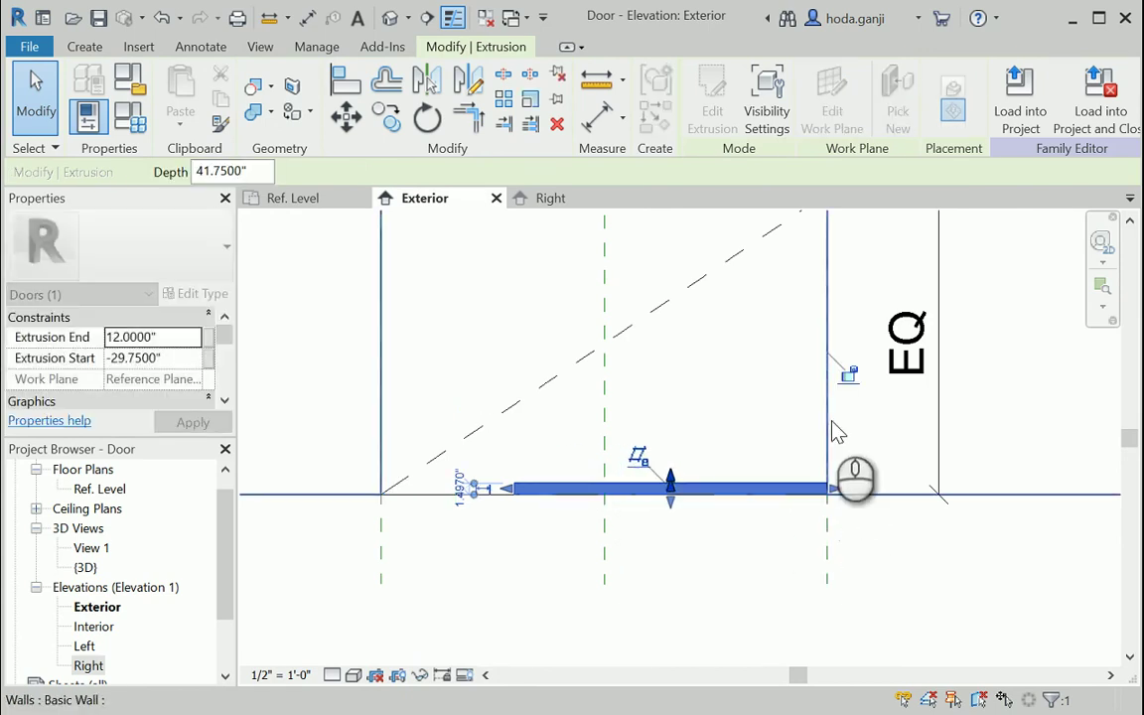
left_click(849, 374)
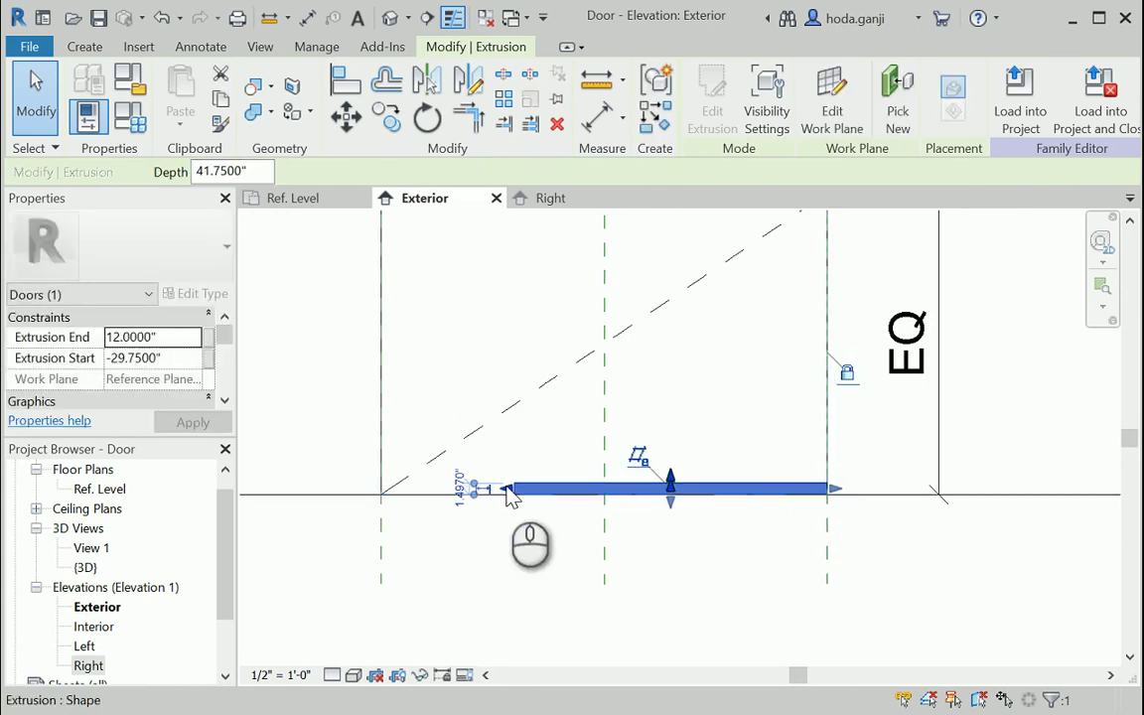
Stretch the extrusion's left end to the opening's left reference plane and lock it there.
left_click_drag(508, 490, 383, 487)
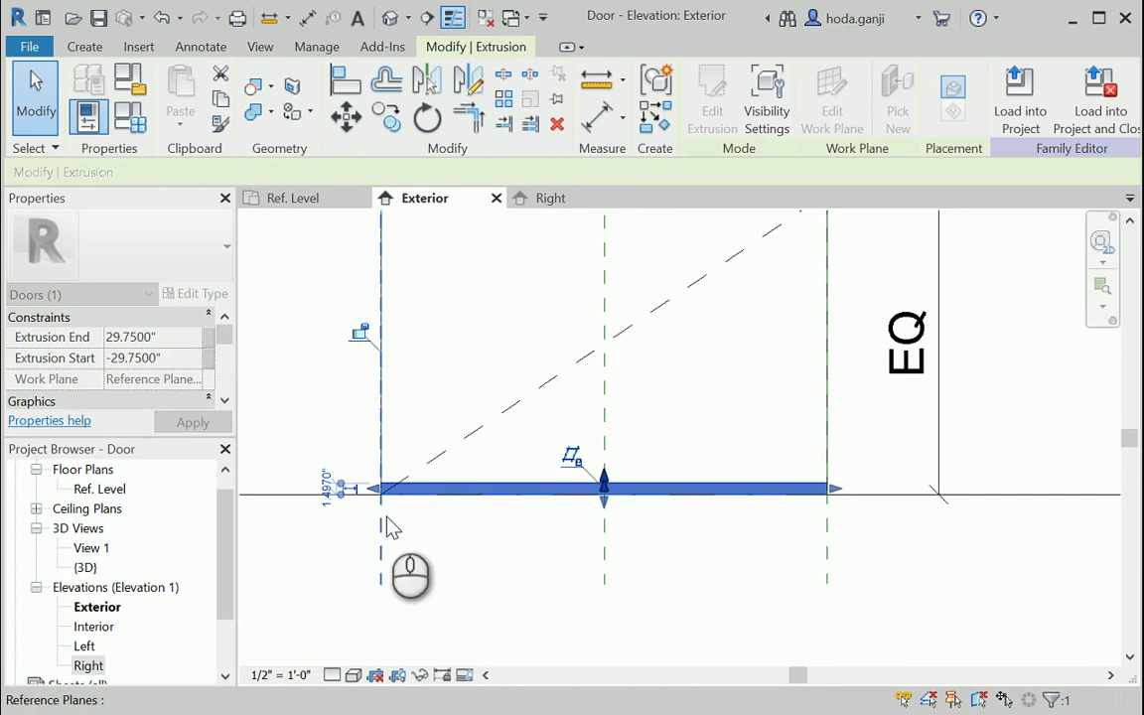
left_click(359, 329)
scroll(634, 516, "down", 2)
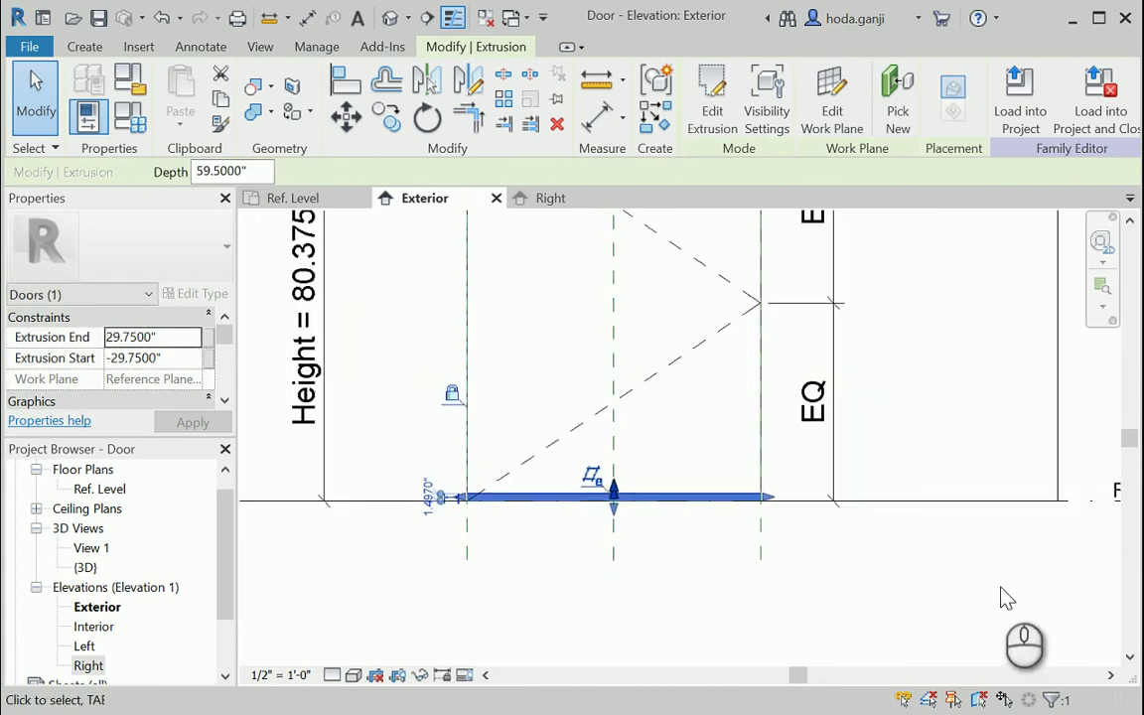
Flex the family by setting the nominal parameter to 6' in Family Types, and check the extrusion against the opening.
scroll(1002, 601, "down", 2)
left_click(998, 596)
scroll(834, 387, "down", 1)
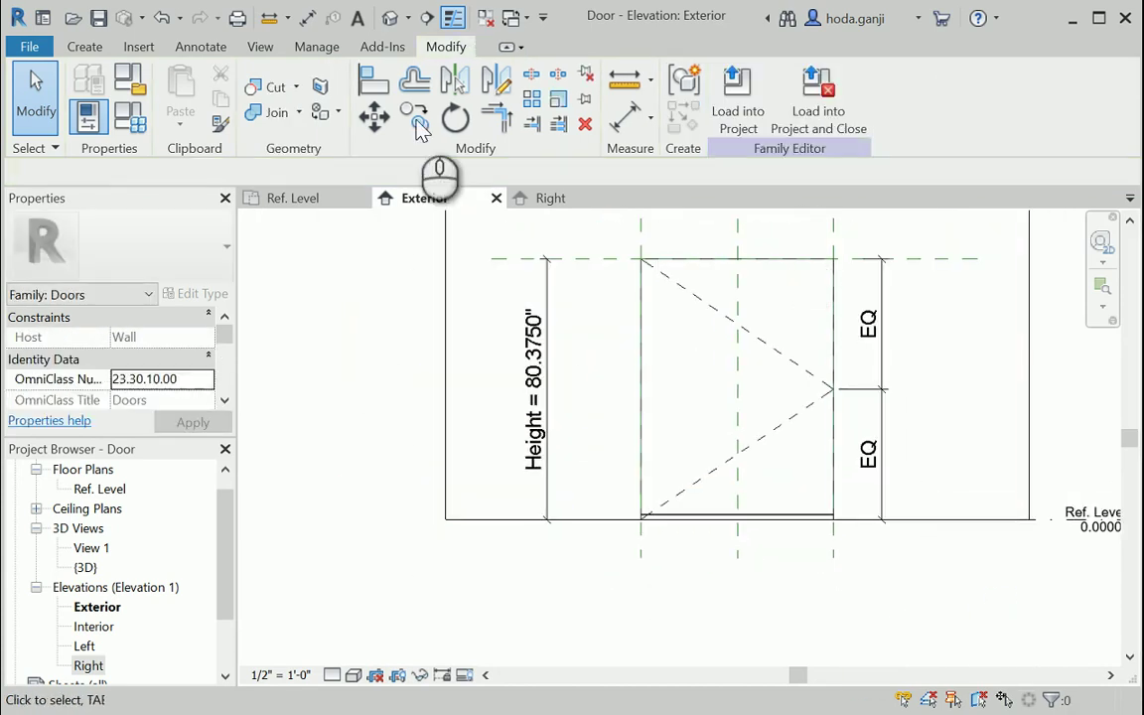
left_click(144, 120)
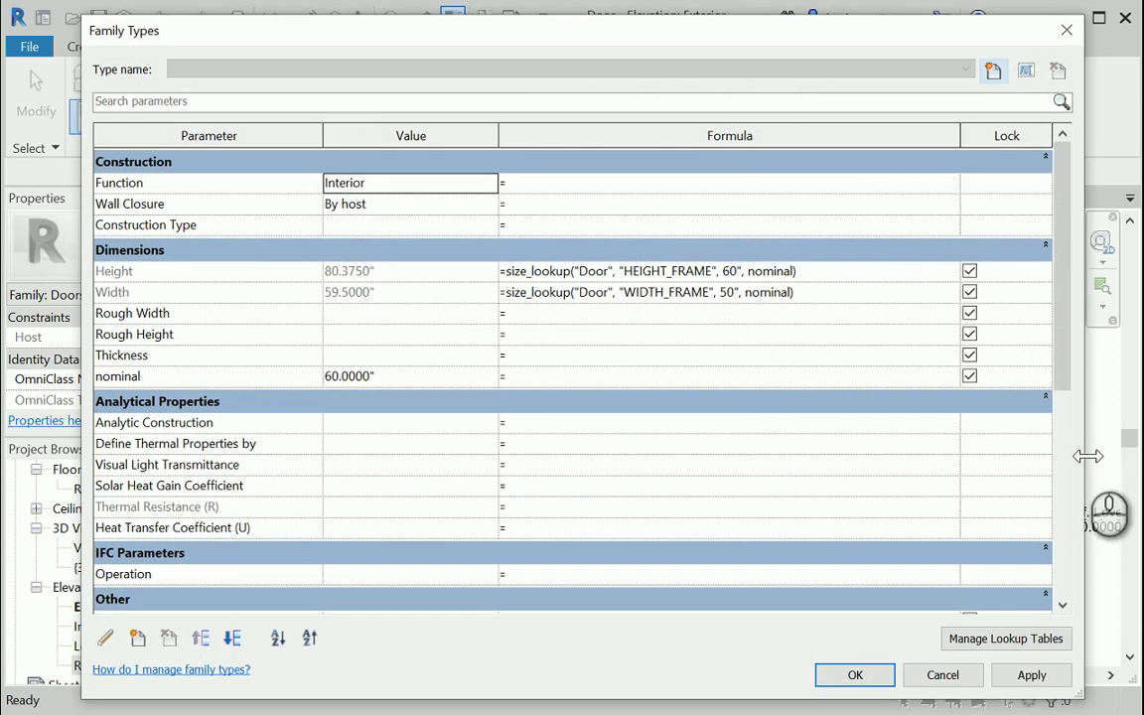
left_click_drag(1088, 456, 595, 489)
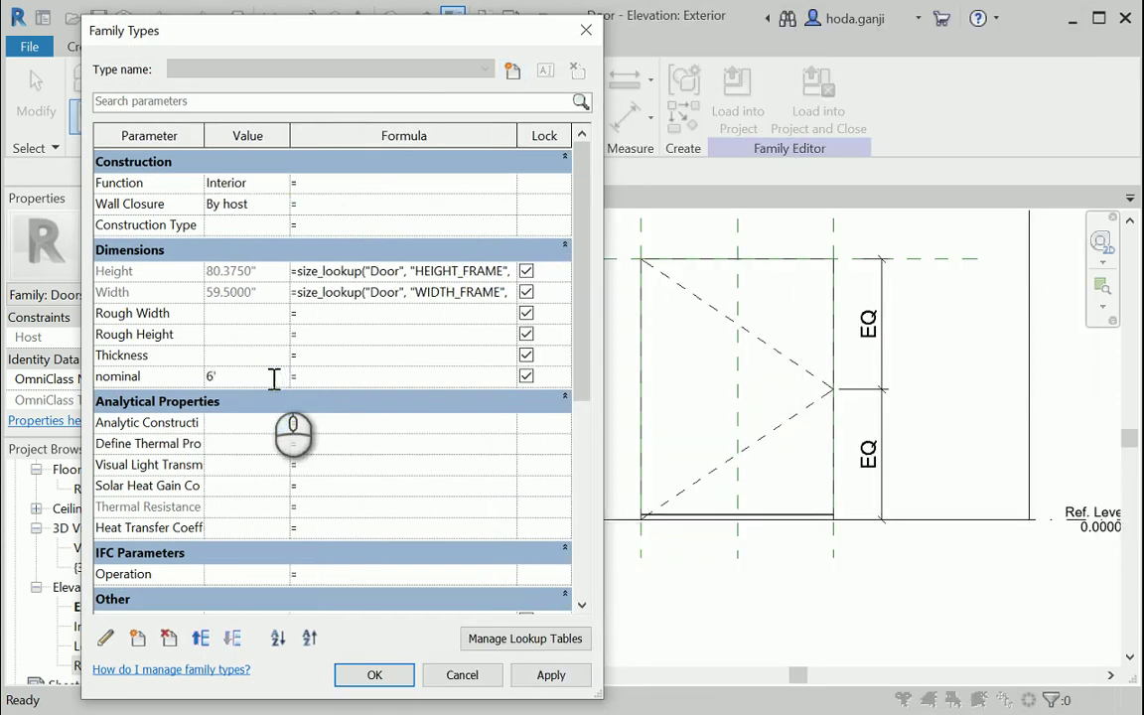
key("Tab")
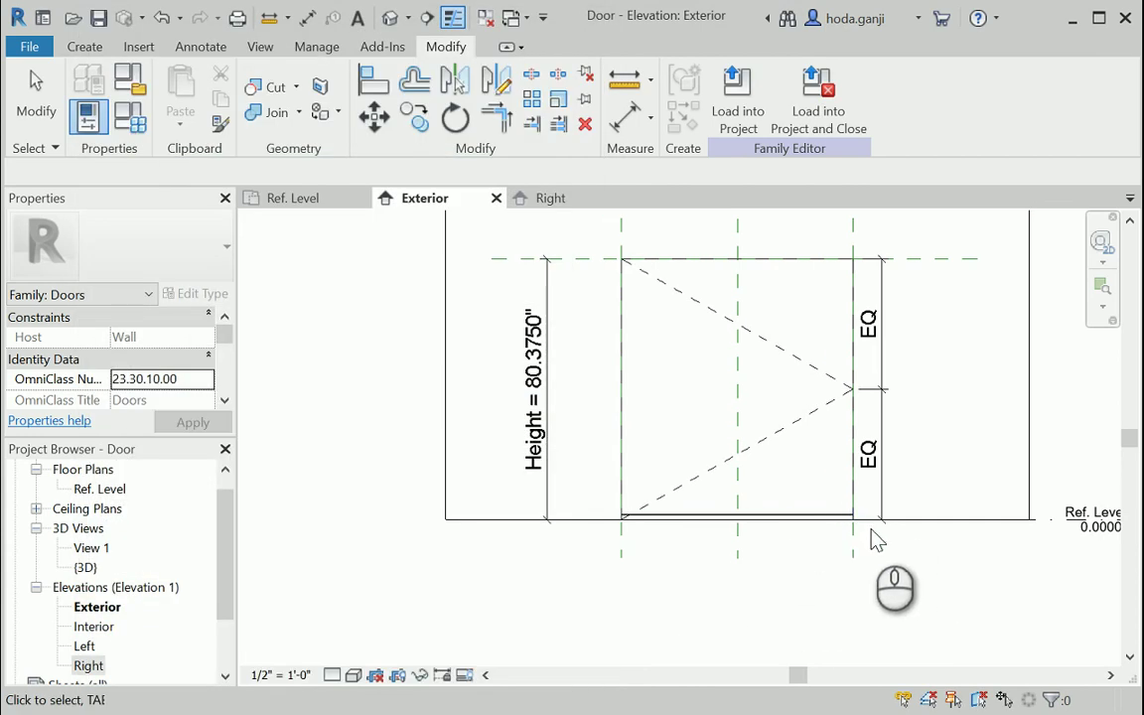
scroll(855, 532, "up", 2)
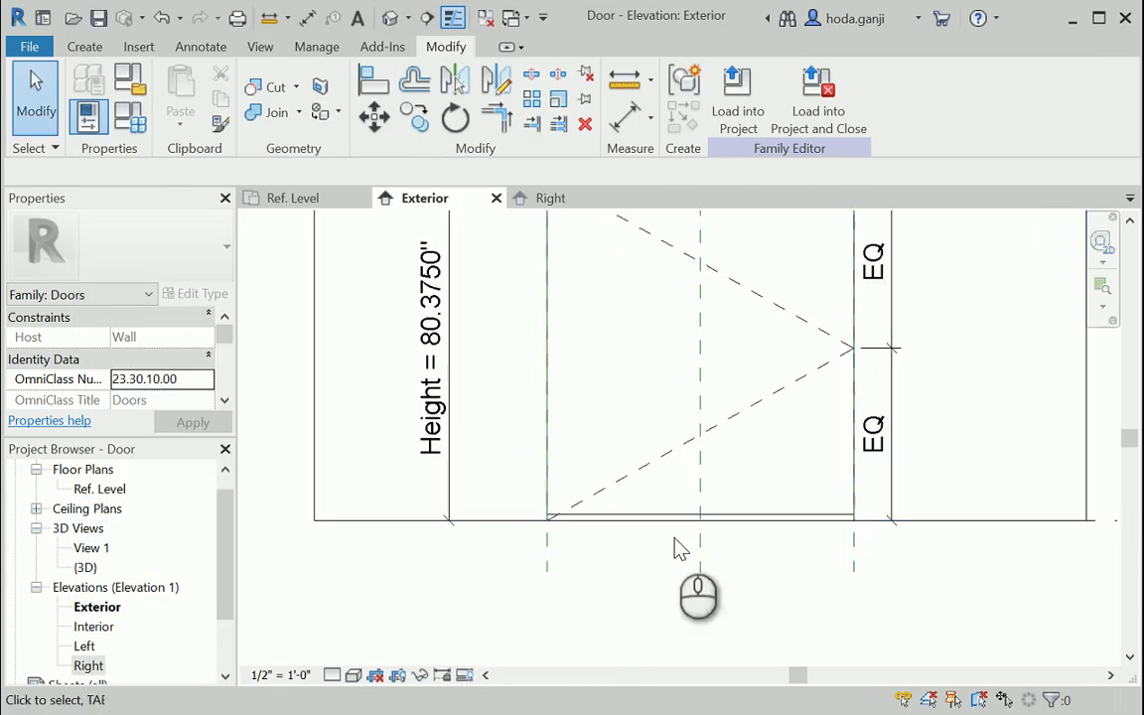
scroll(868, 575, "down", 1)
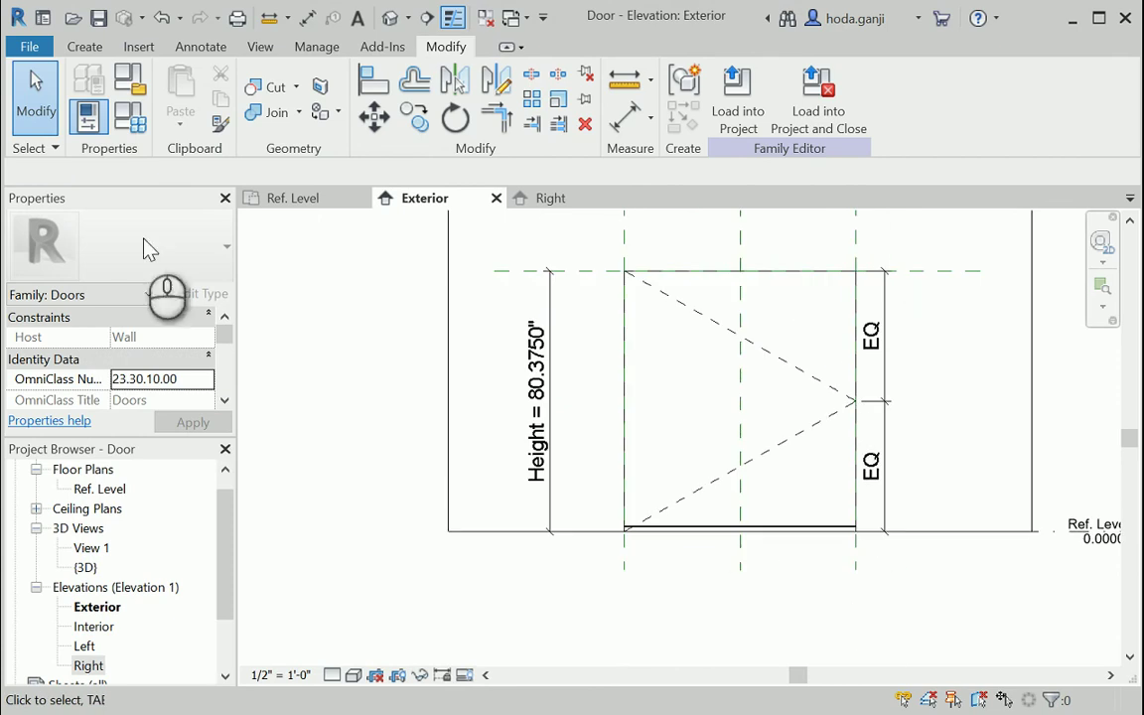
Set the nominal parameter back to 5' in Family Types.
left_click(145, 130)
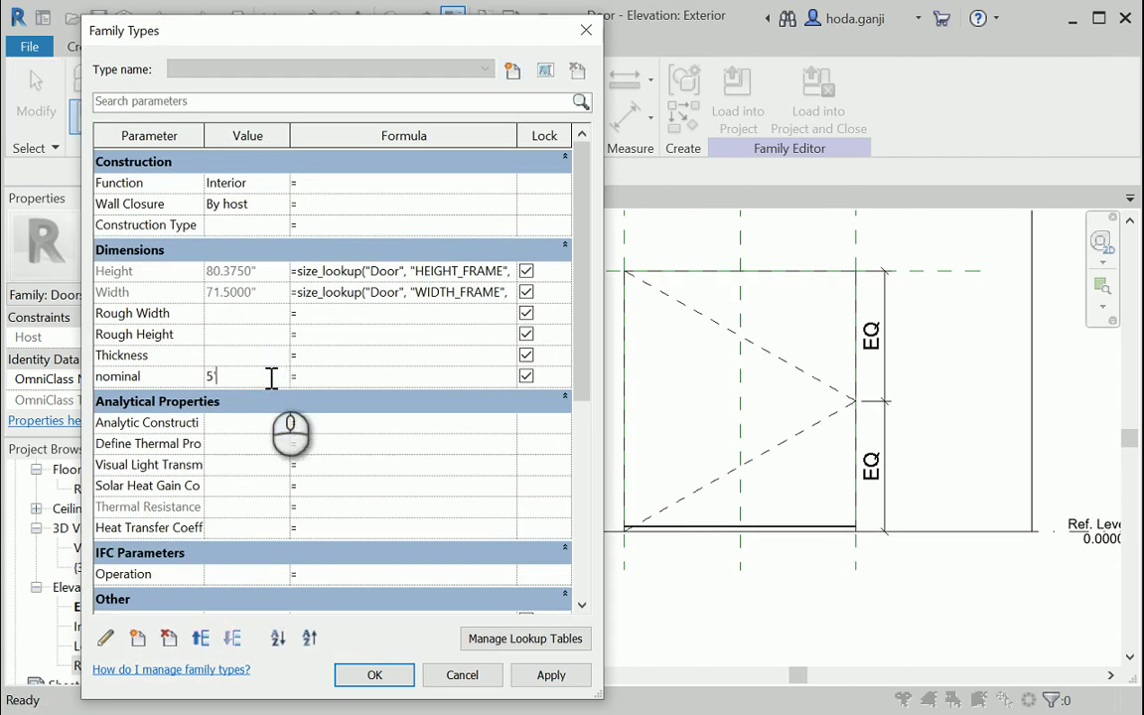
key("Tab")
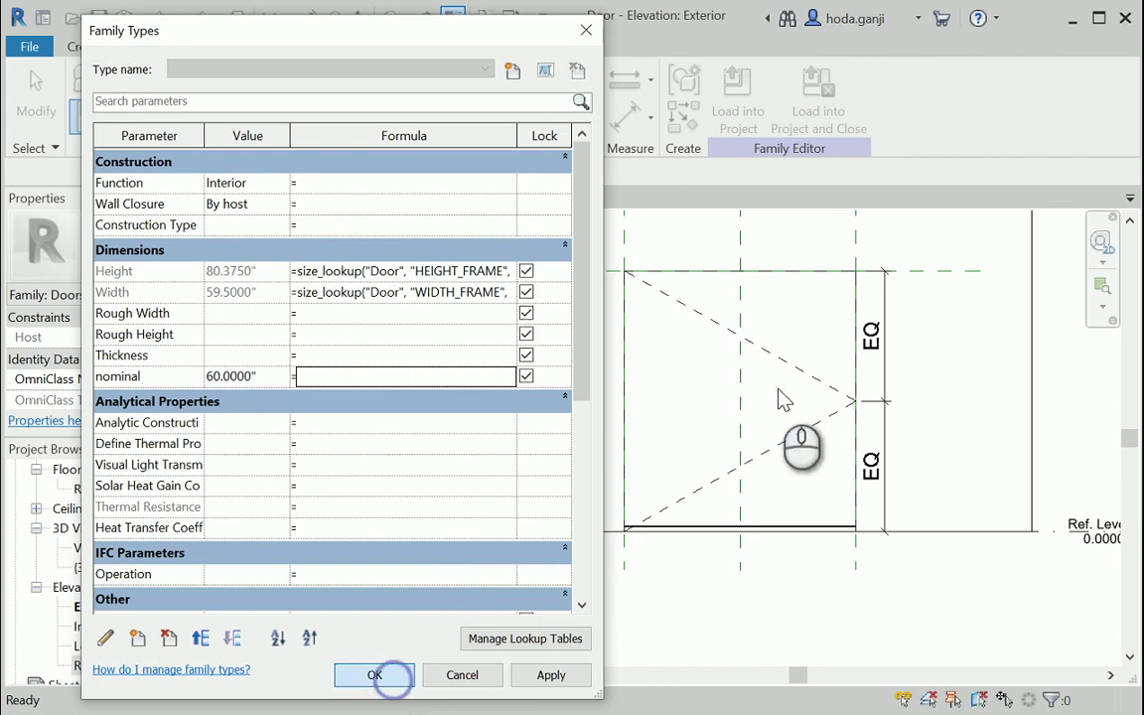
left_click(375, 676)
scroll(815, 487, "up", 2)
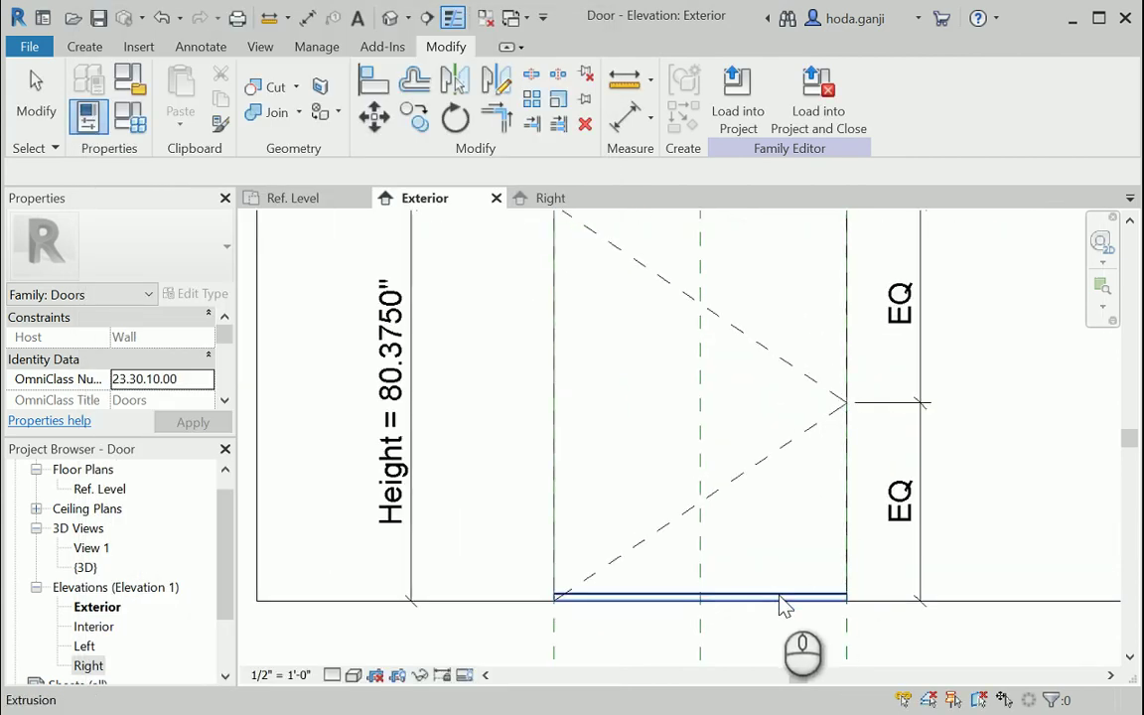
In the Right elevation, start an extrusion and sketch a horizontal 3.125" line along the opening's top from the interior wall face.
left_click(546, 199)
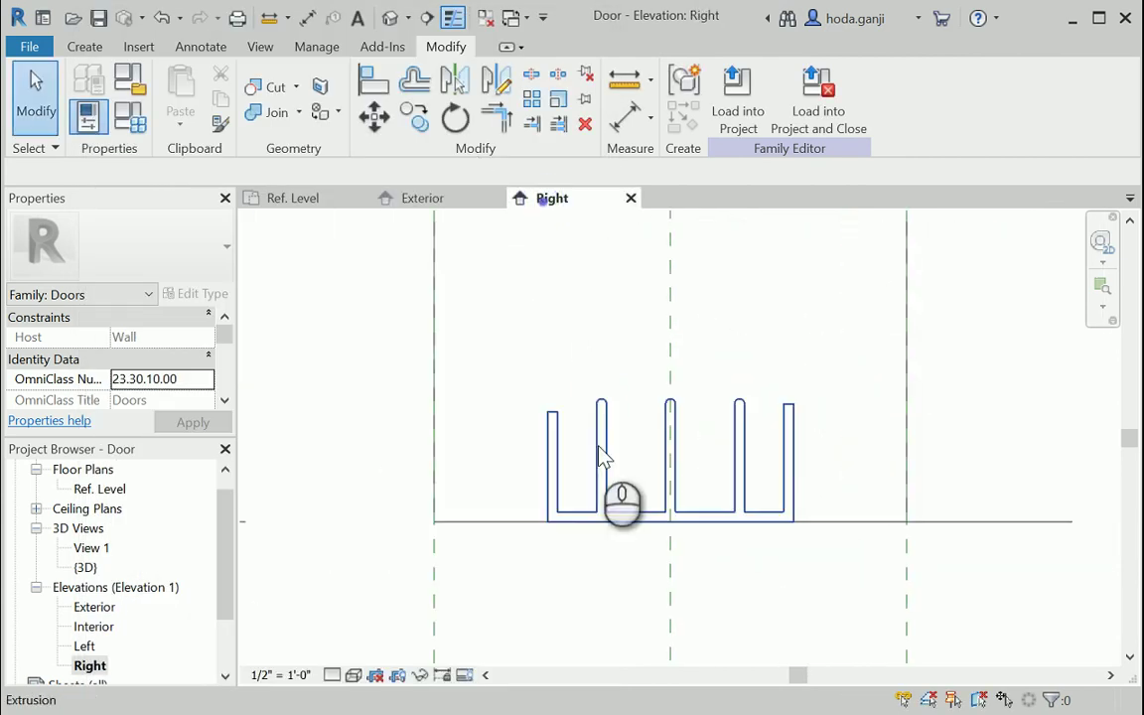
scroll(601, 527, "down", 5)
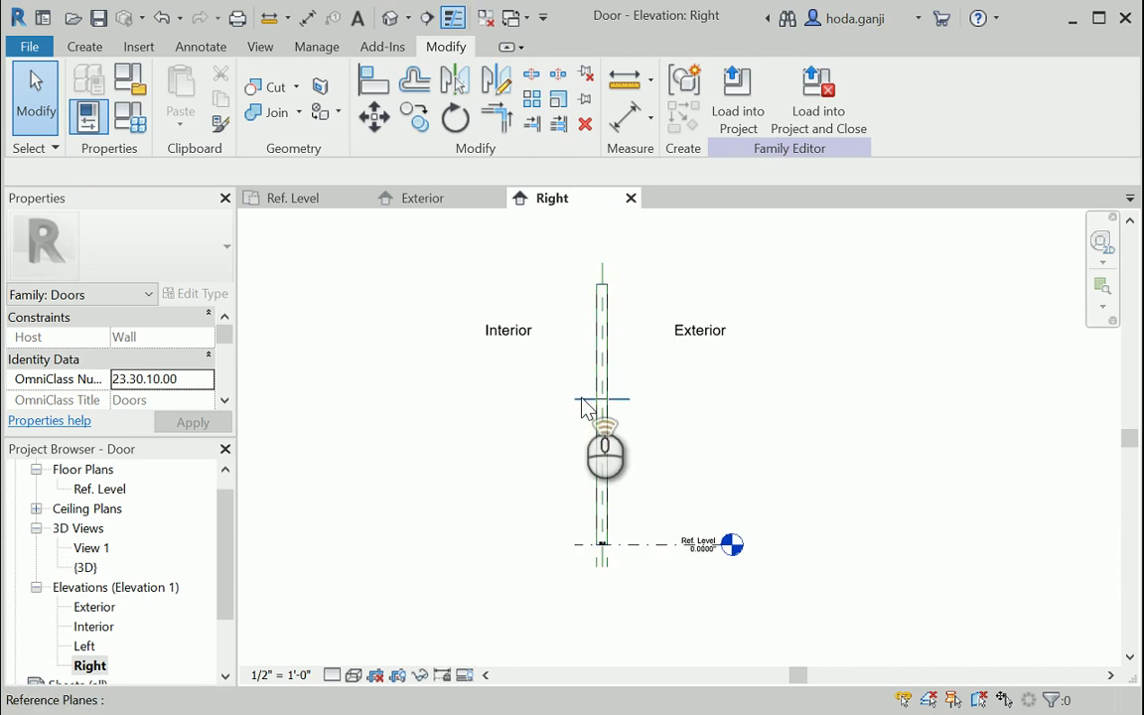
scroll(605, 405, "up", 5)
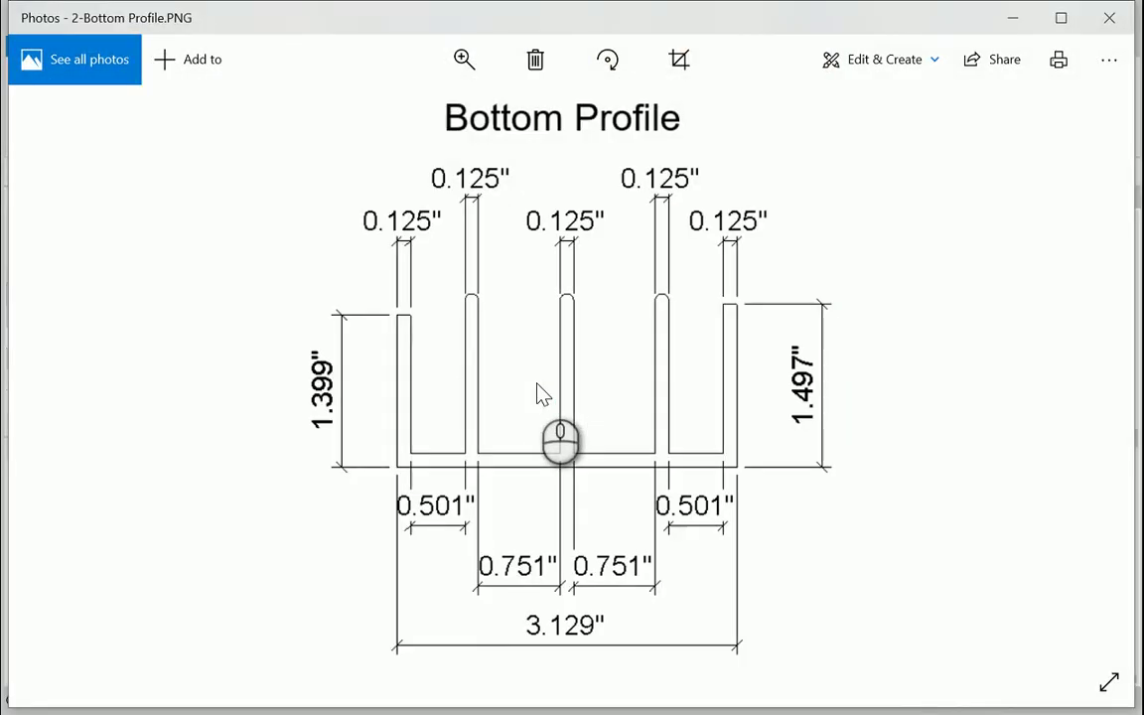
scroll(541, 394, "down", 1)
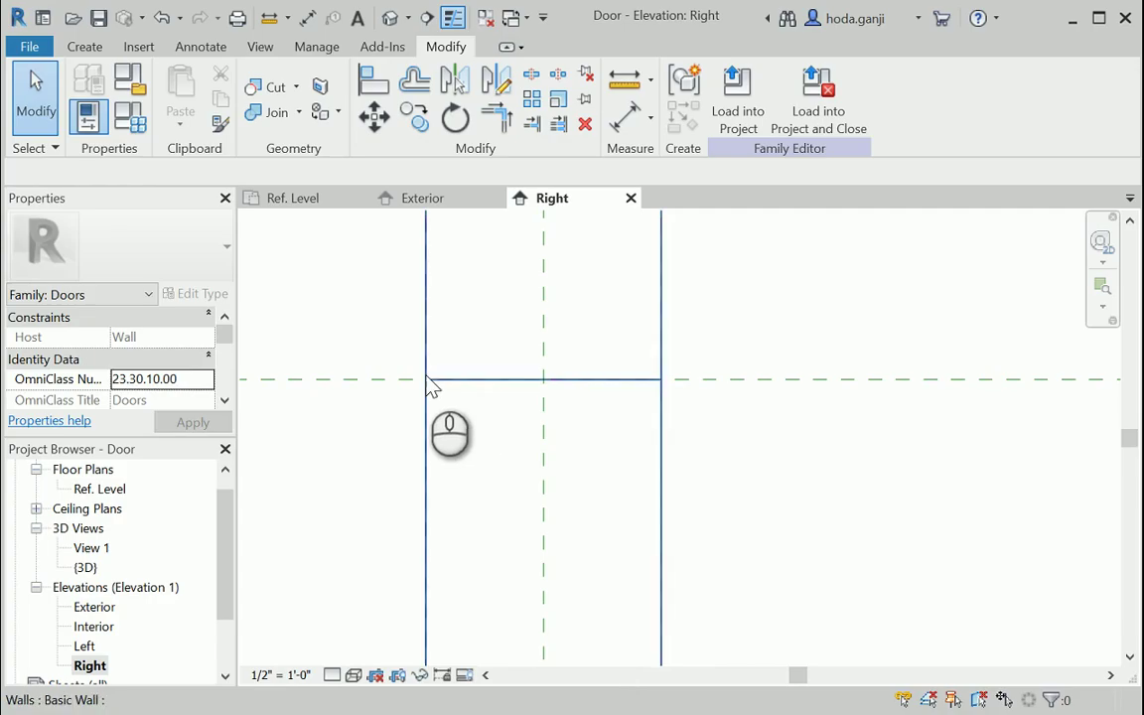
left_click(88, 47)
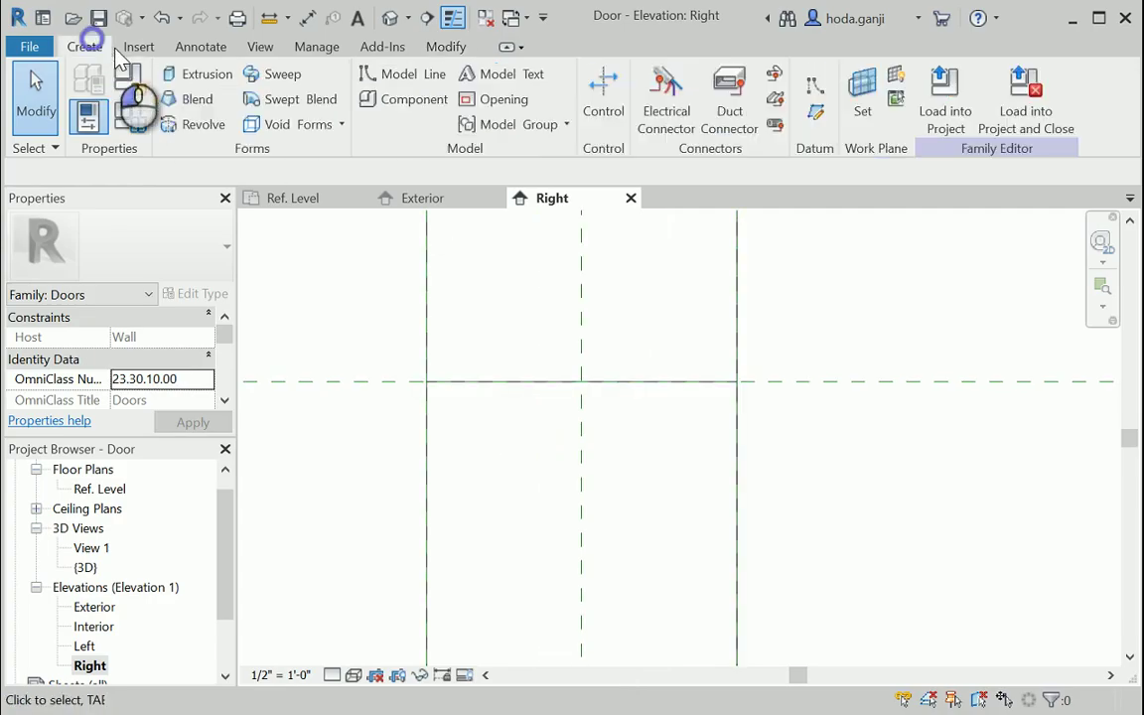
left_click(210, 73)
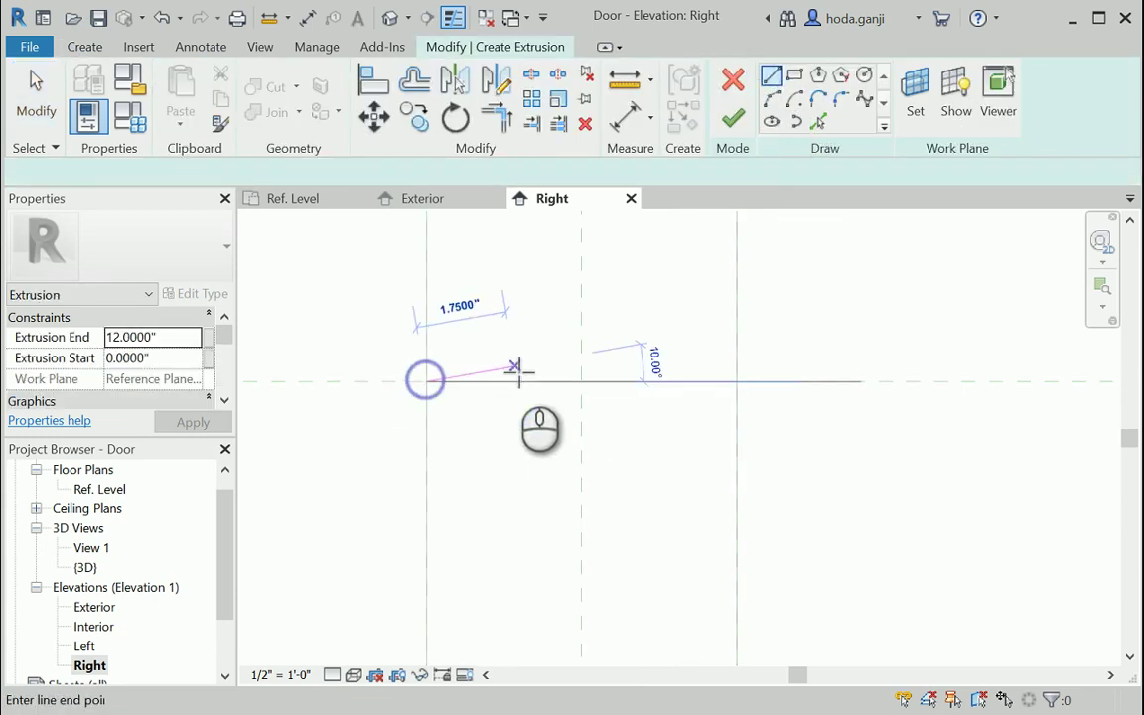
left_click(426, 382)
type("3.12")
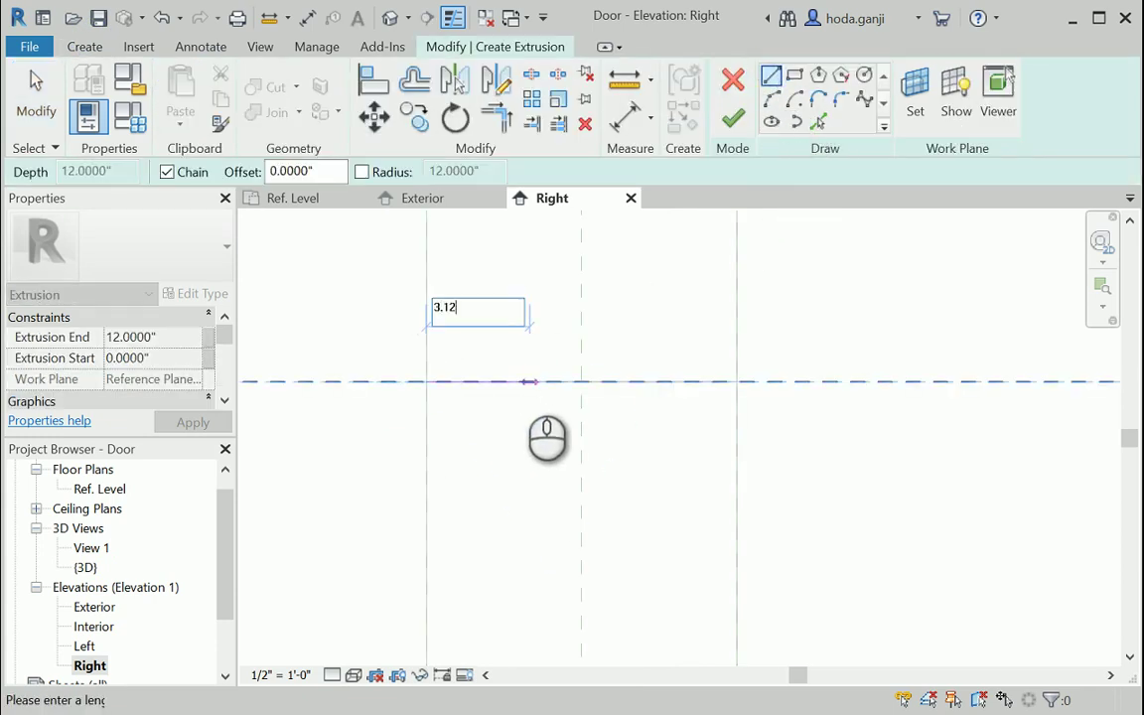
type("5")
key("Return")
key("Escape")
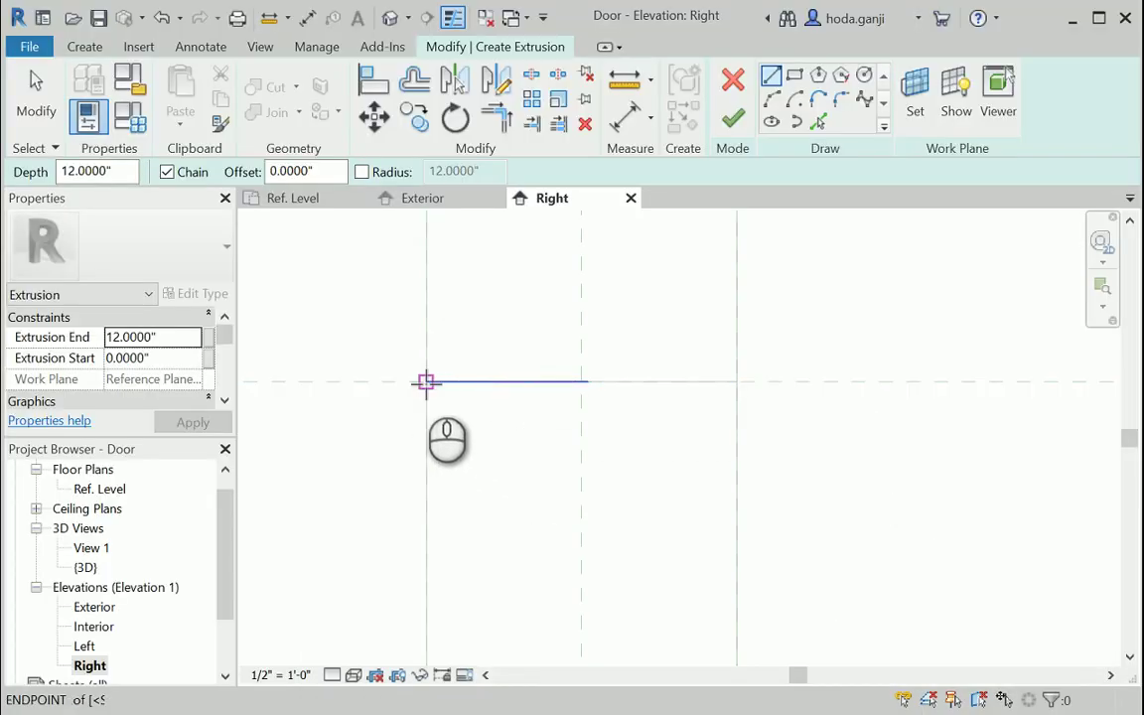
Sketch a 1.125" vertical line down from the top line's interior end.
left_click(427, 381)
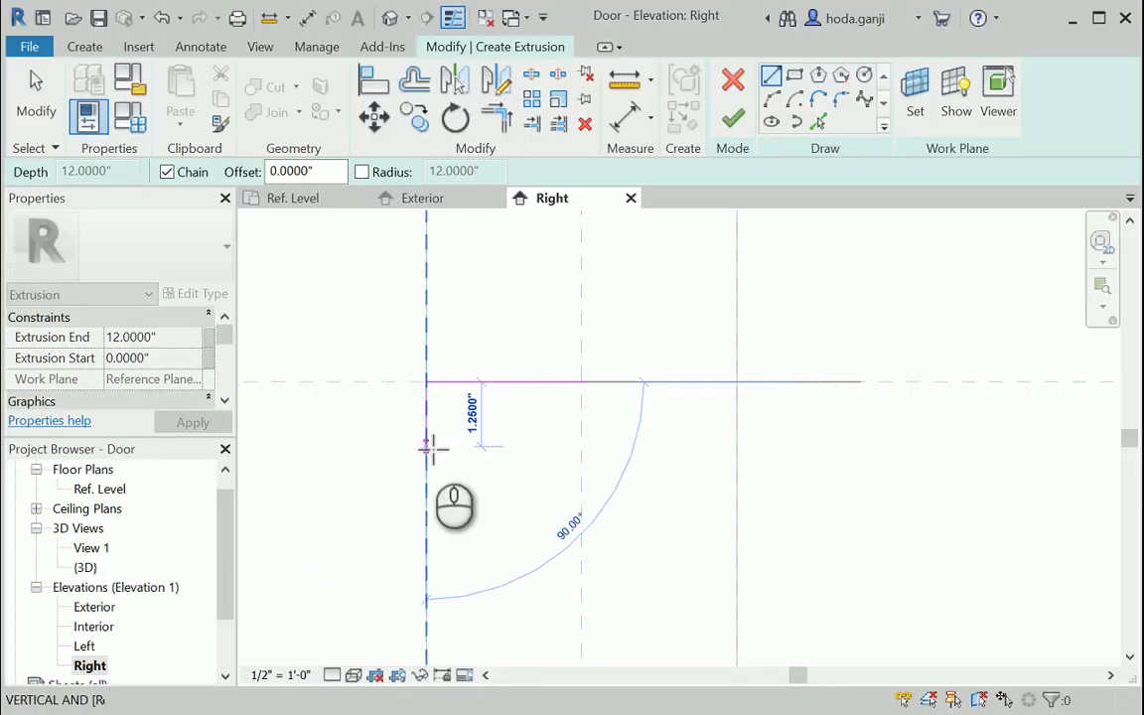
type("1.125")
key("Escape")
key("Escape")
scroll(422, 455, "up", 3)
Close the first leg with a 0.047" horizontal end line and a 1.078" inner vertical line back up.
left_click(434, 466)
key("Escape")
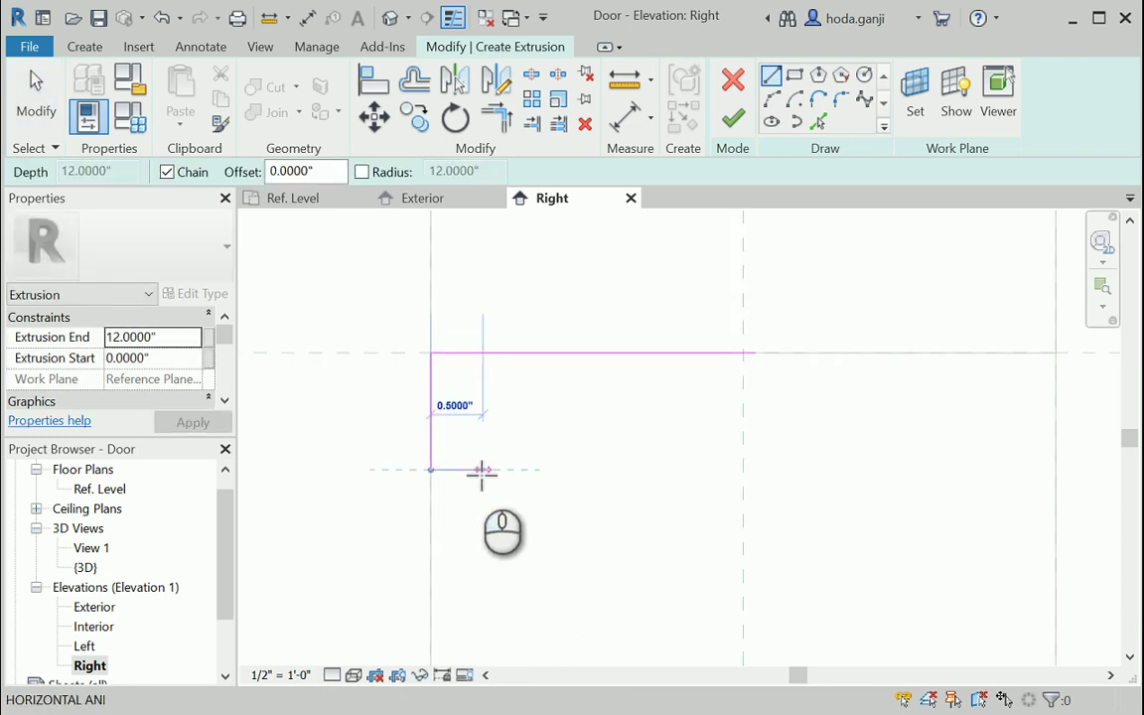
type(".0")
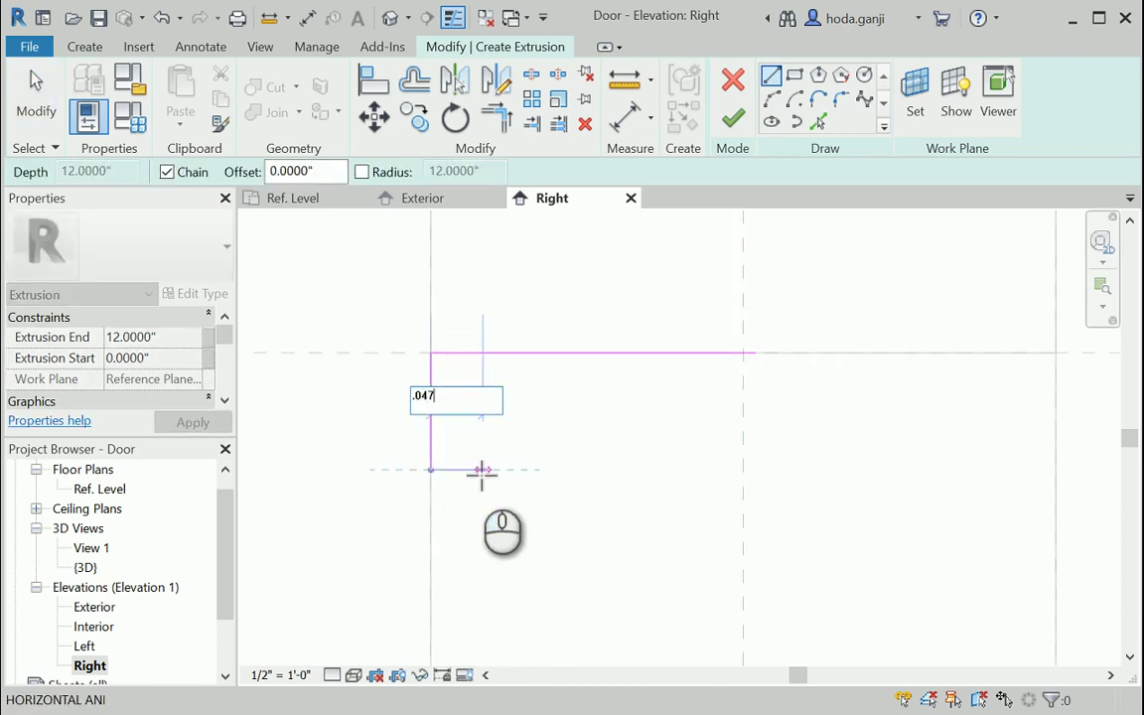
type("47")
key("Return")
scroll(460, 332, "up", 4)
scroll(442, 582, "up", 5)
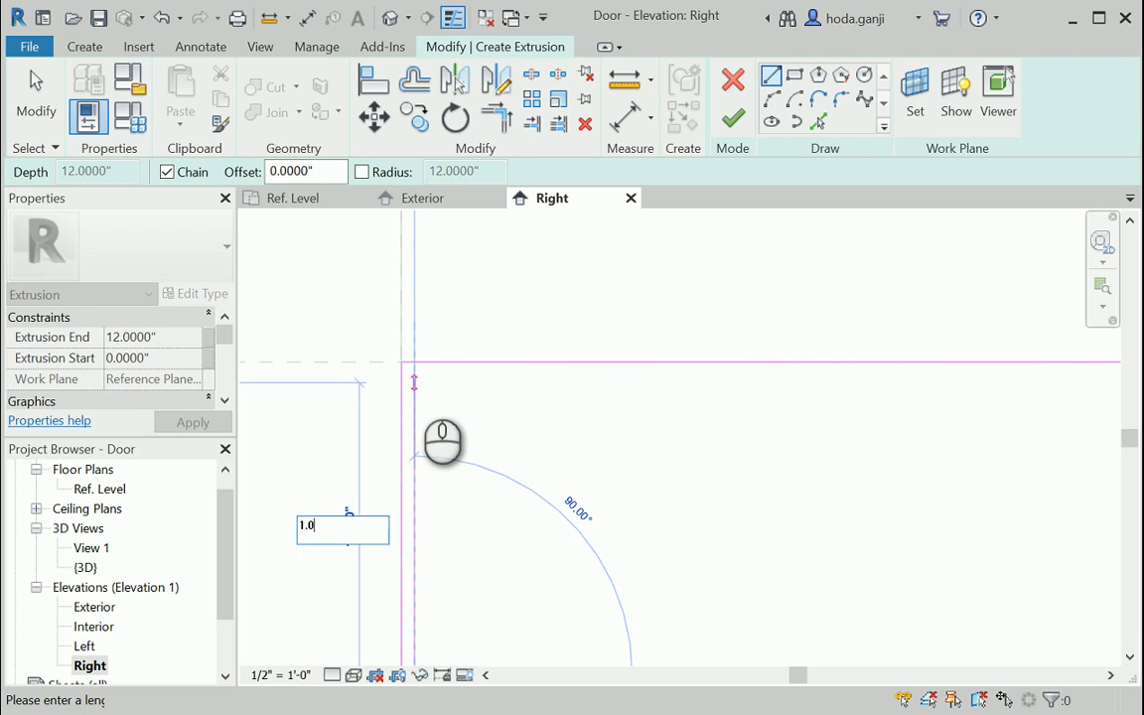
key("Return")
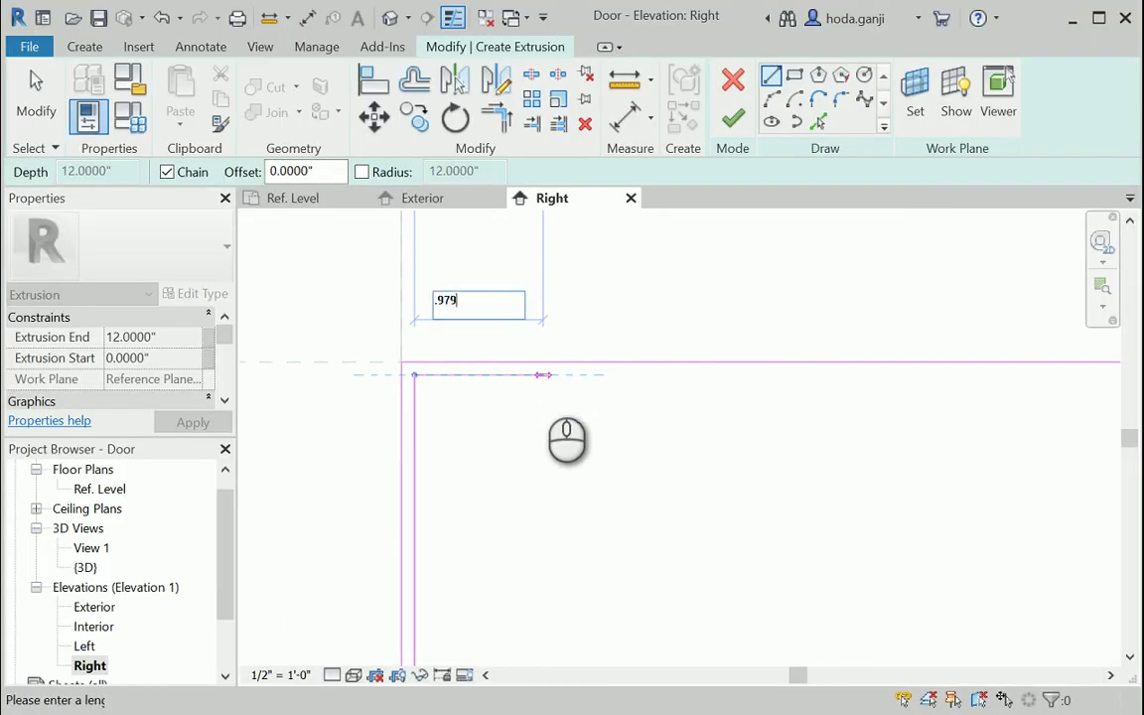
Continue 0.979" horizontally and sketch the second leg, 0.047" wide and ending level with the first leg.
key("Return")
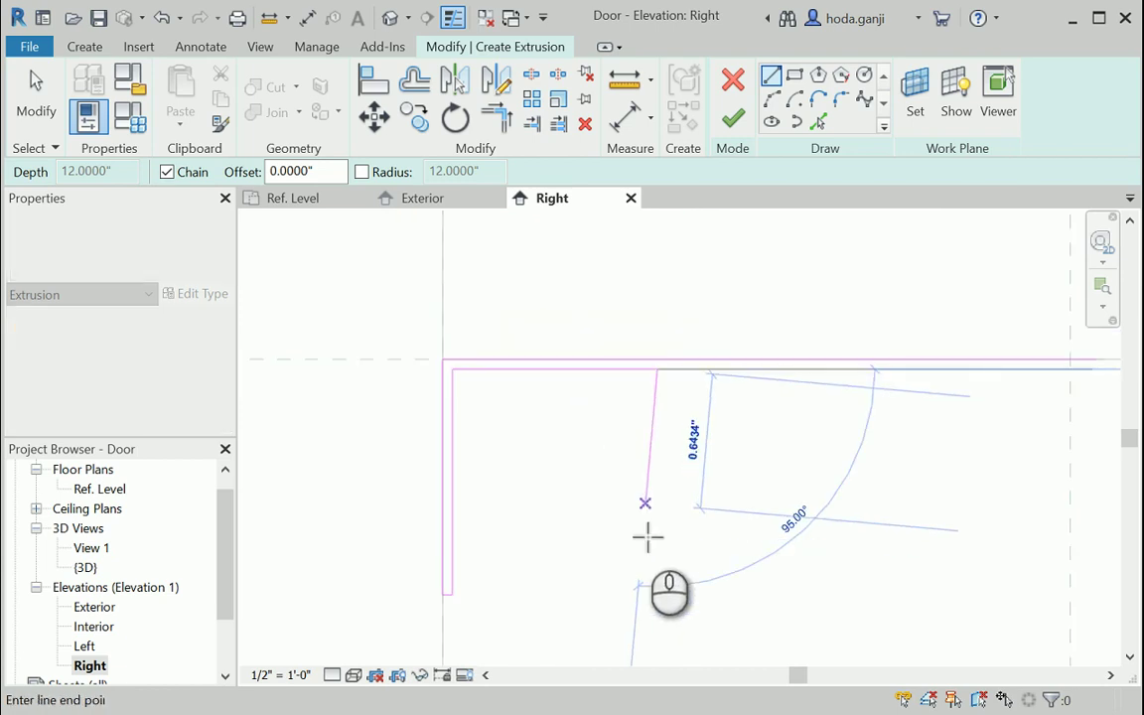
left_click(656, 596)
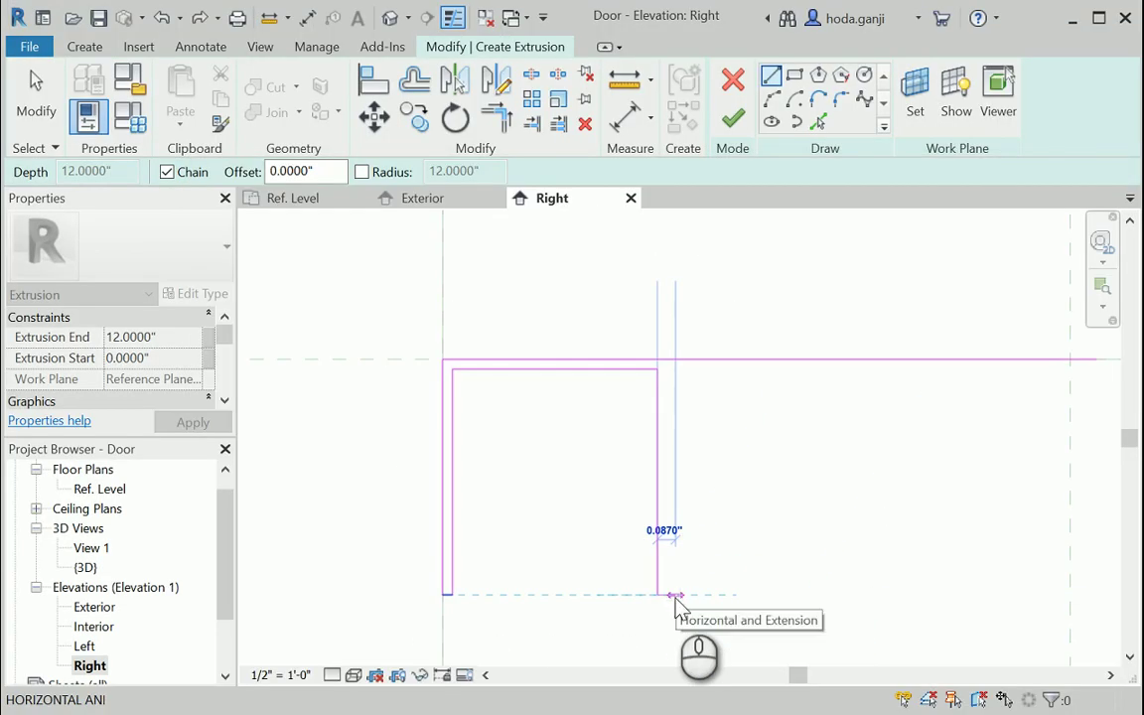
key("Return")
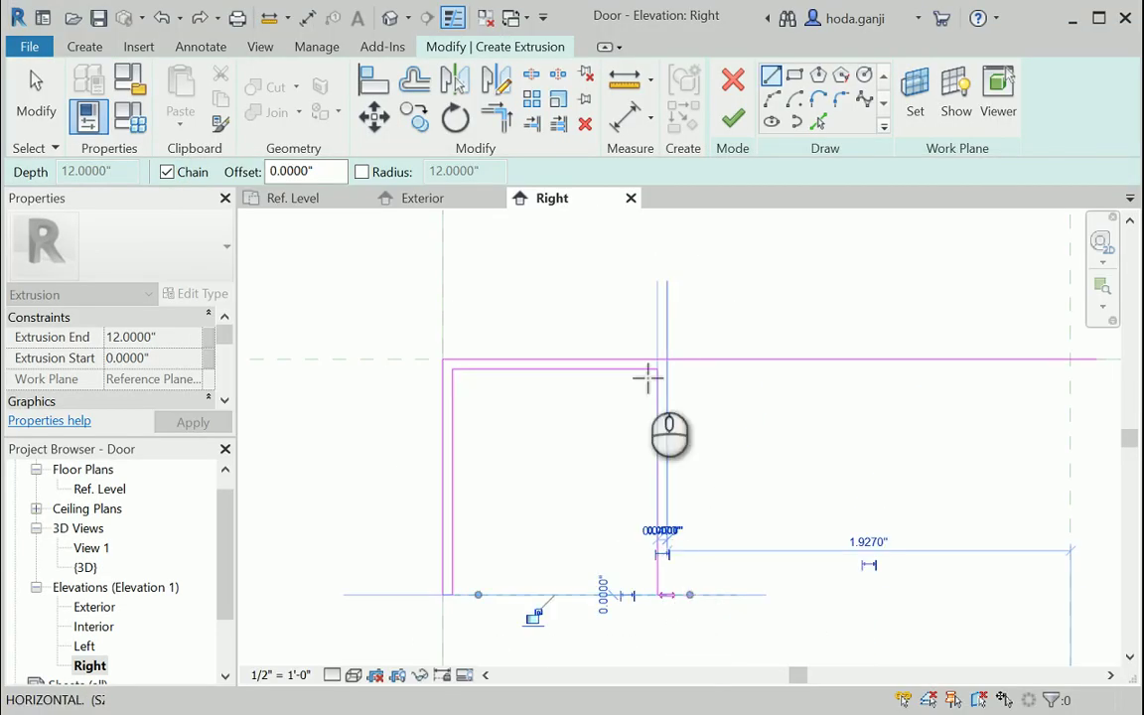
left_click(672, 370)
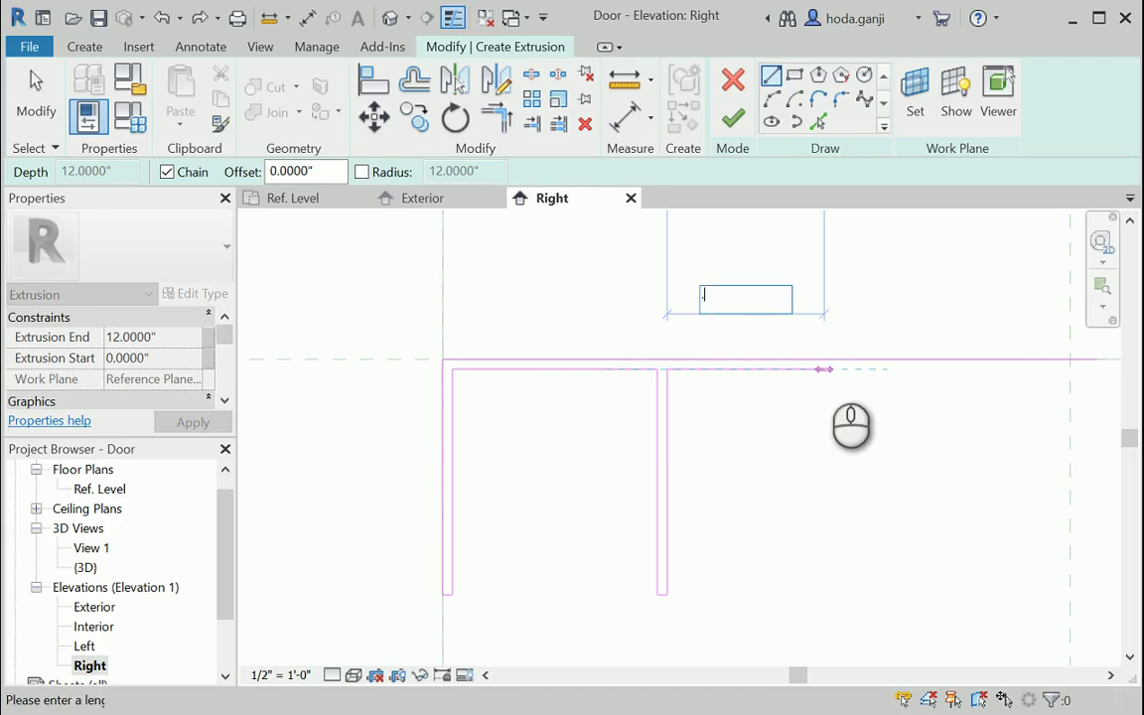
Continue 0.979" horizontally from the second leg and sketch the third leg, 0.047" wide and ending level with the others.
type(".978")
key("Return")
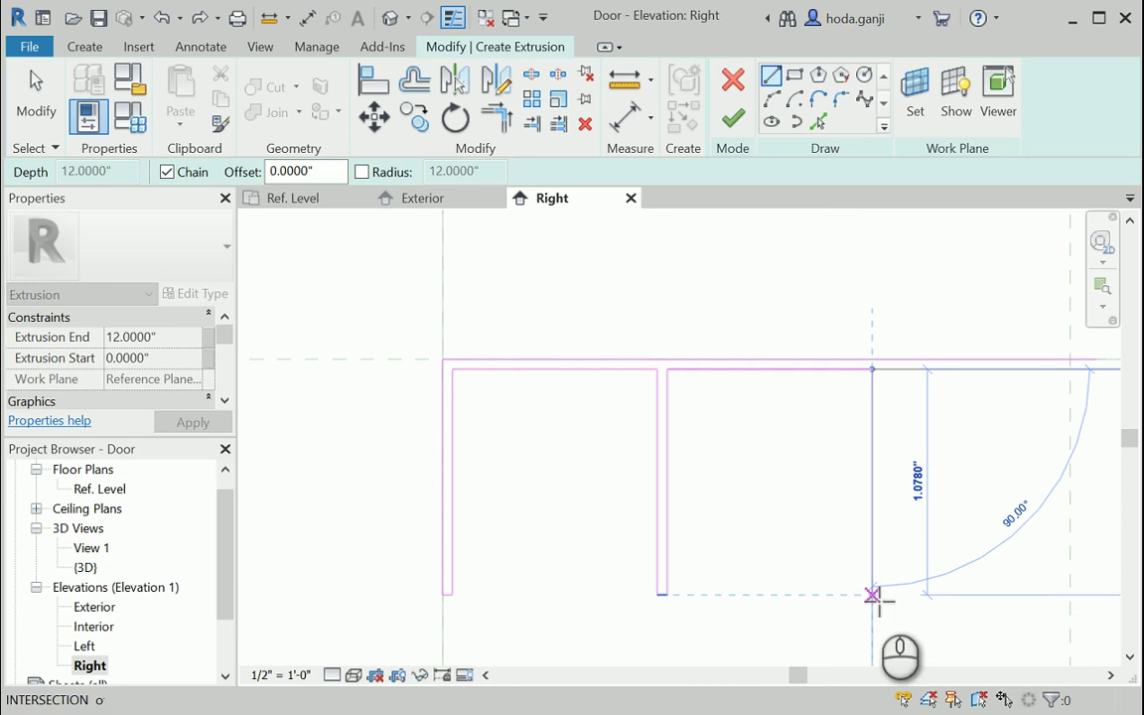
left_click(874, 596)
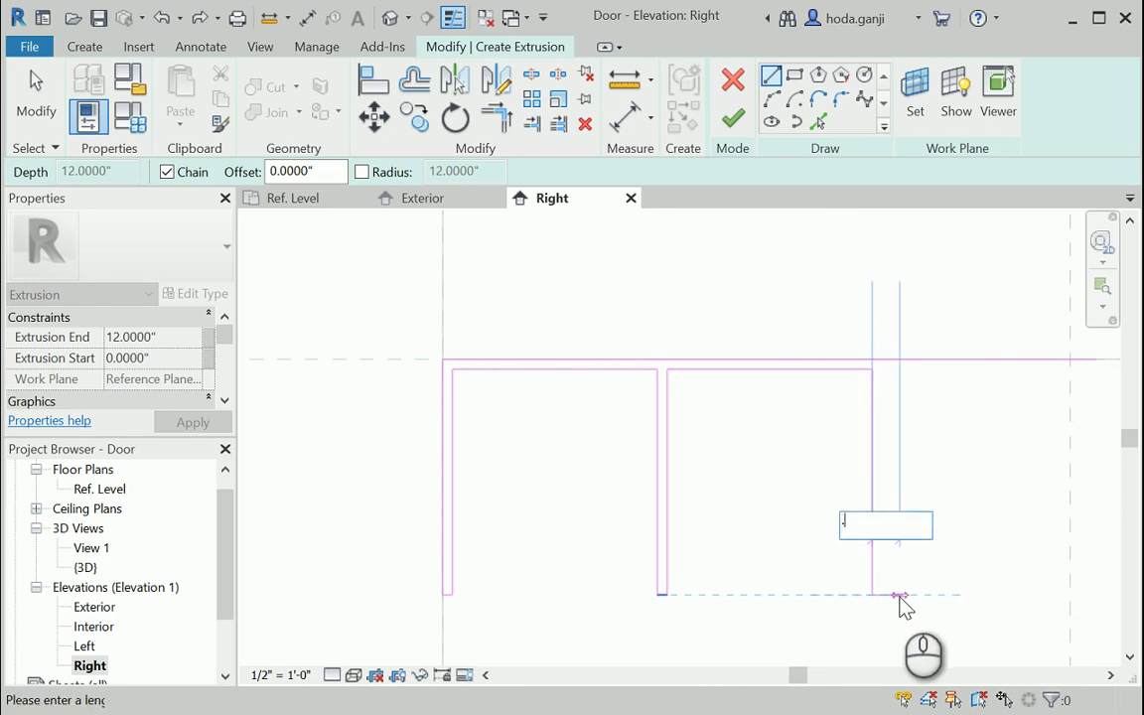
type(".047")
key("Return")
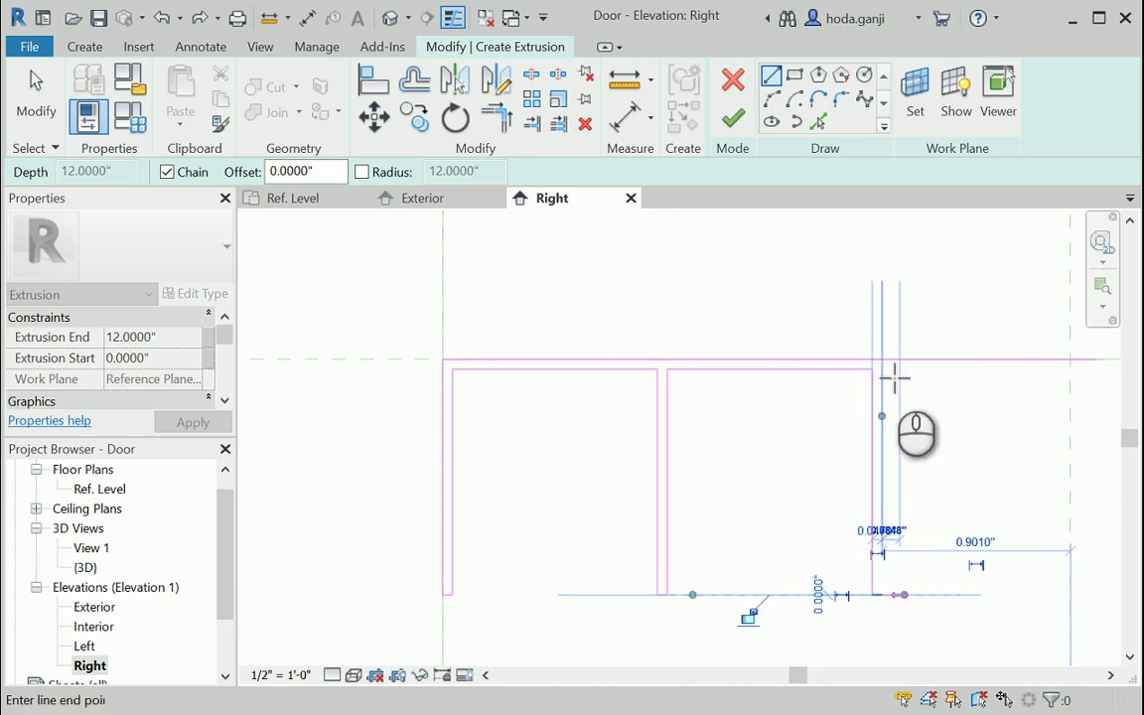
left_click(970, 374)
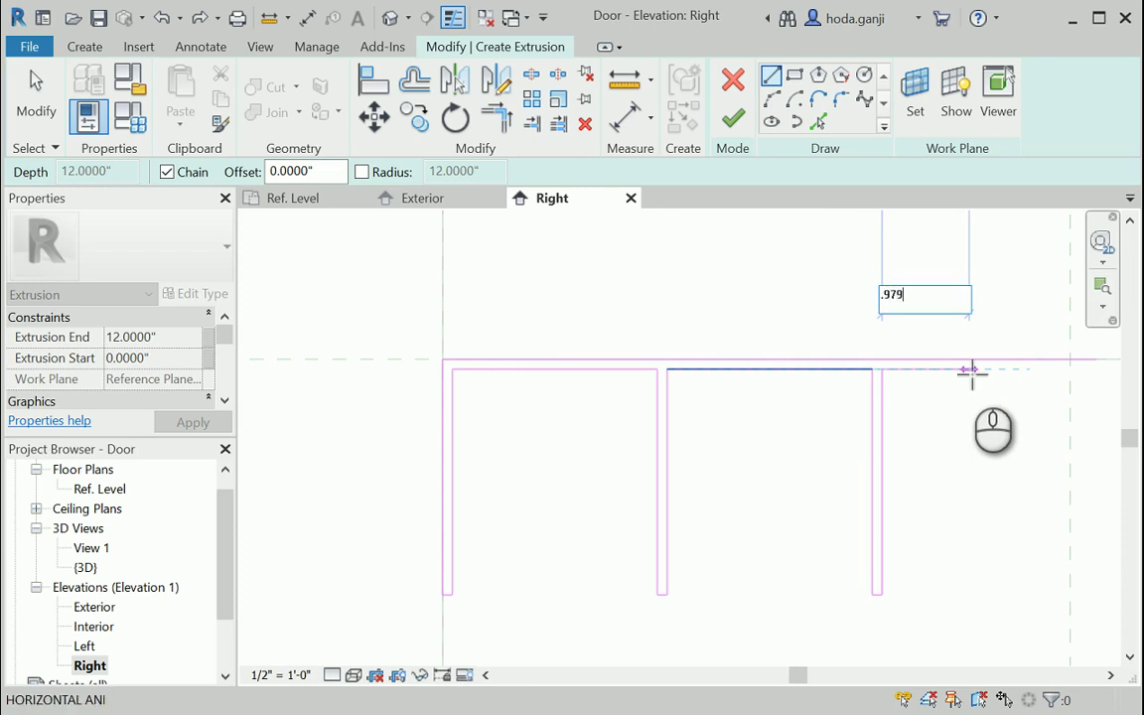
Continue 0.979" horizontally from the third leg and sketch the fourth leg's inner line down level with the other ends.
key("Return")
scroll(1088, 563, "down", 2)
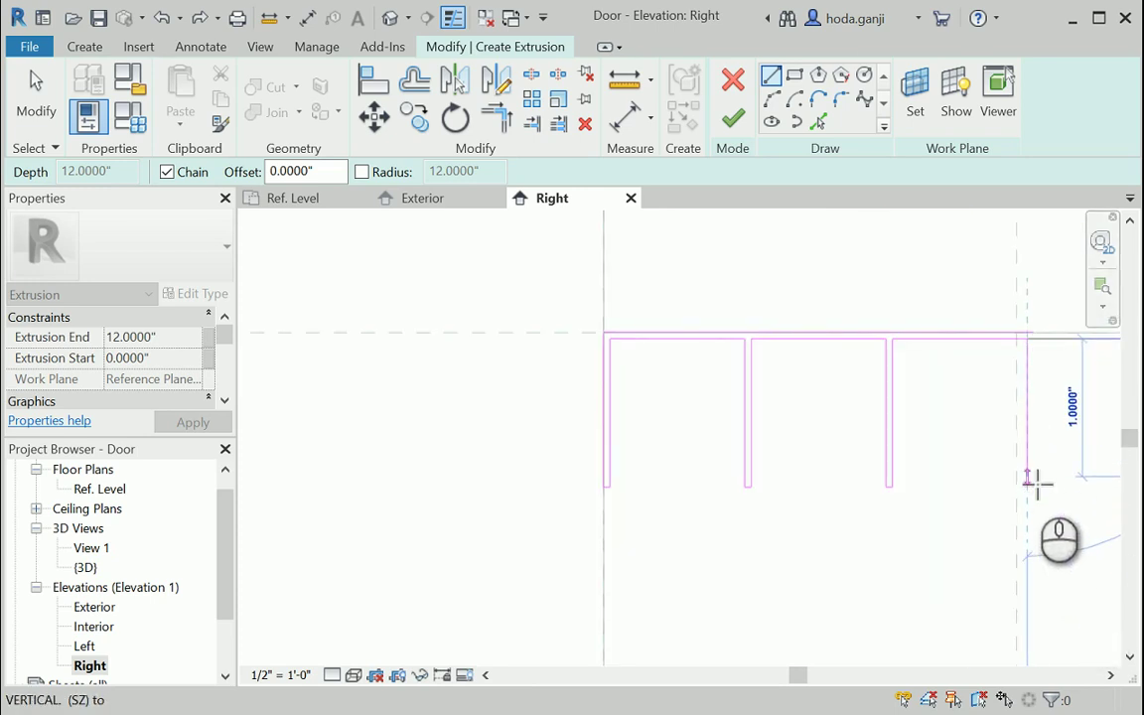
scroll(1036, 482, "up", 2)
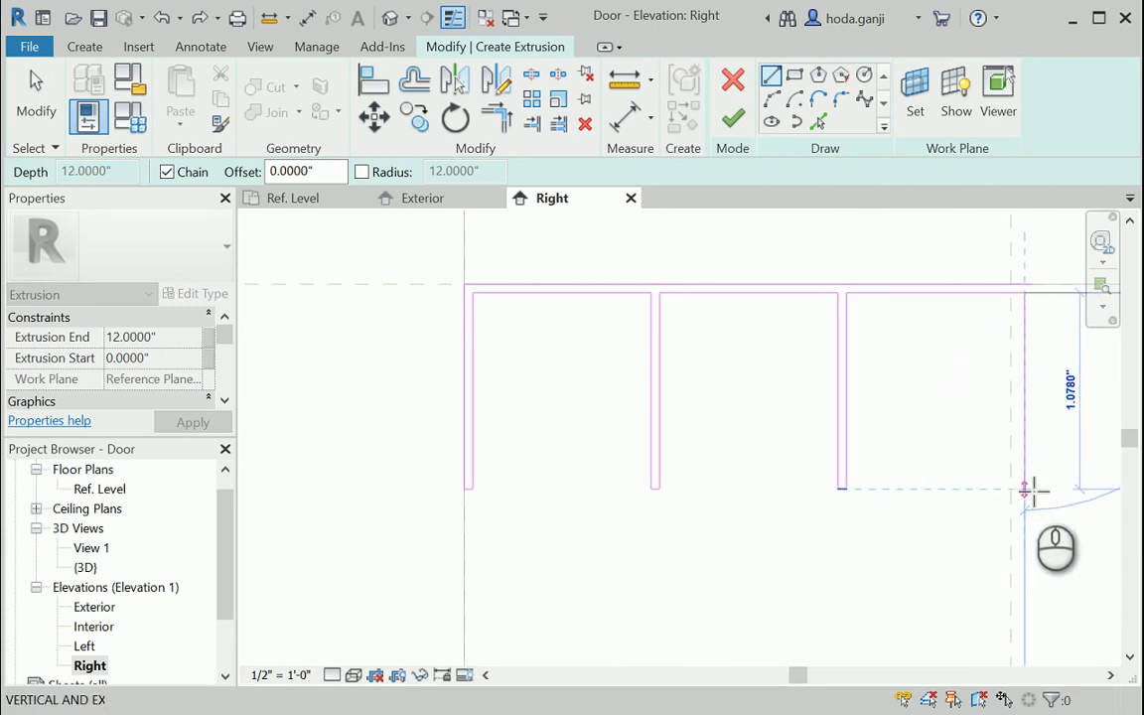
left_click(1030, 488)
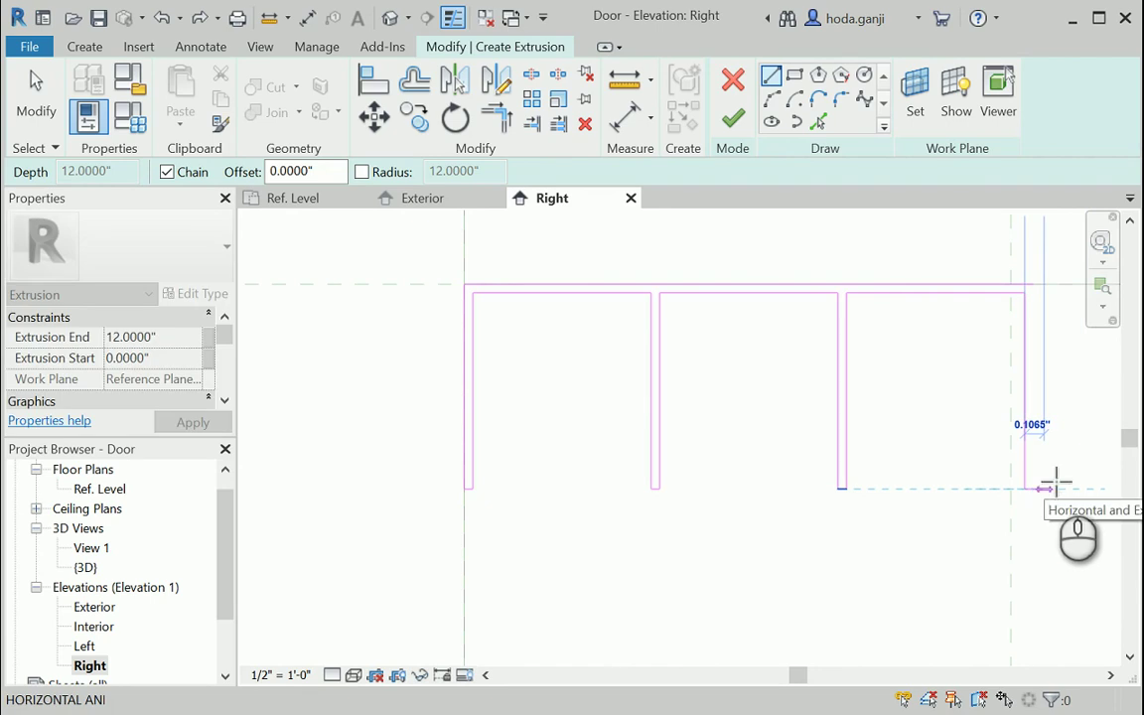
Sketch the fourth leg's outer vertical line from the top line's exterior end down level with the other legs' ends.
scroll(1068, 472, "up", 1)
key("Escape")
key("Escape")
left_click(771, 79)
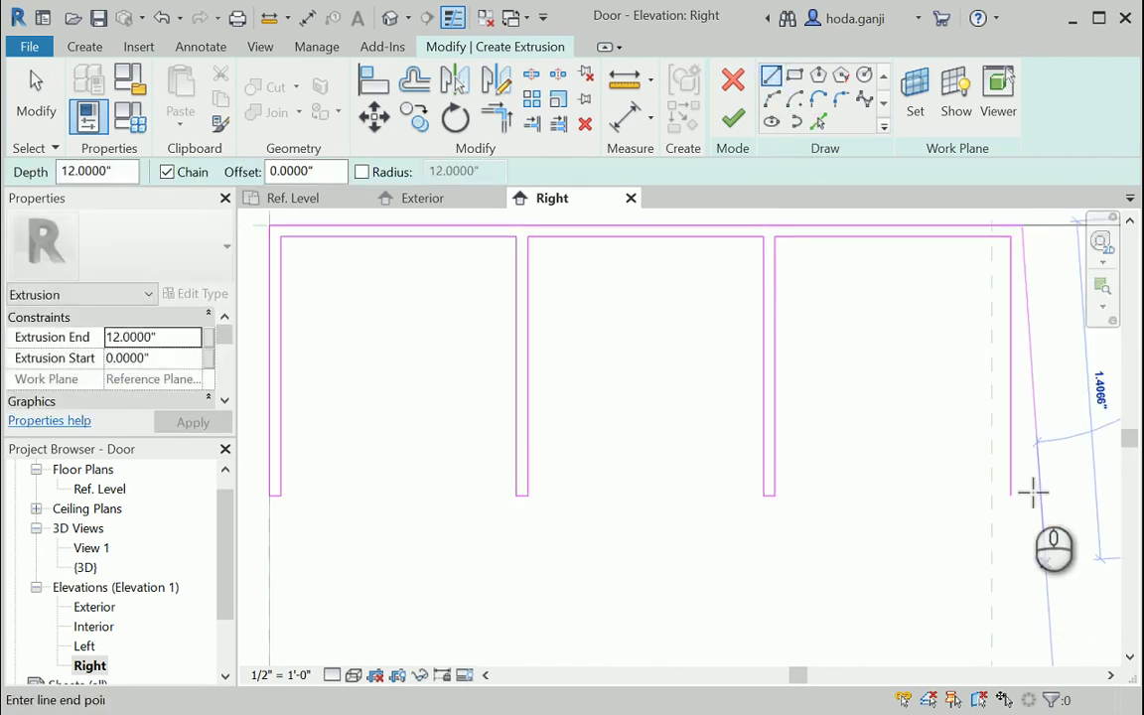
scroll(1030, 486, "up", 2)
left_click(1001, 448)
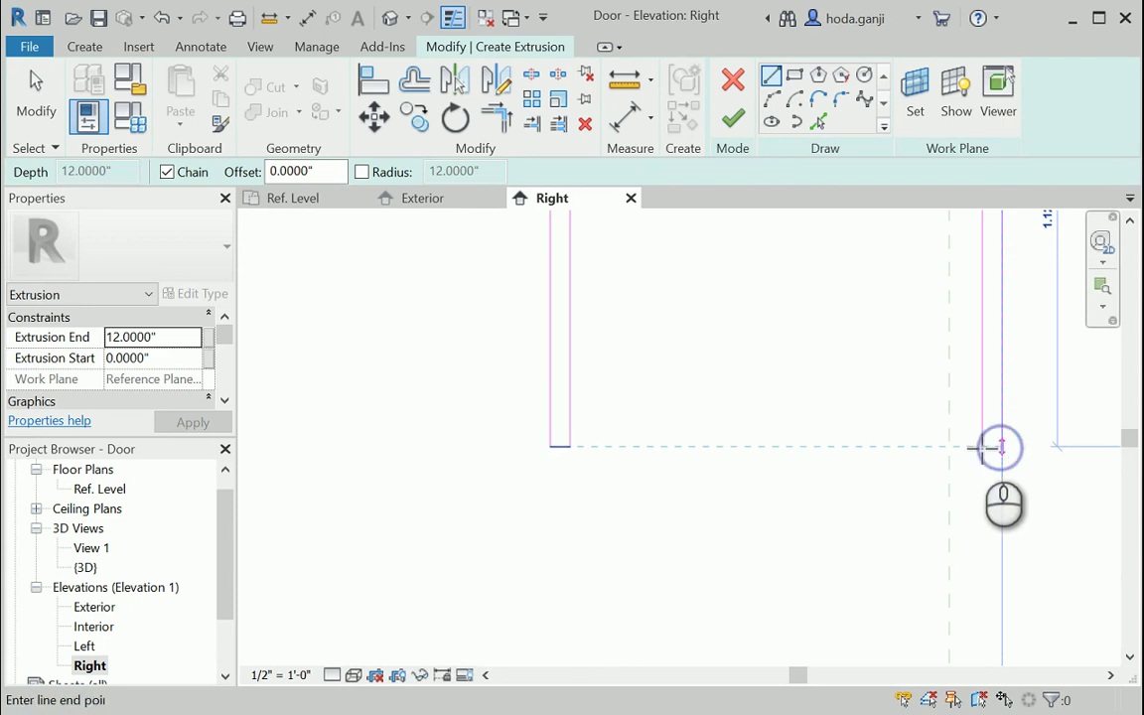
Move the whole top profile sketch horizontally so its top midpoint meets the wall's midline, and finish the extrusion.
key("Escape")
scroll(732, 523, "down", 3)
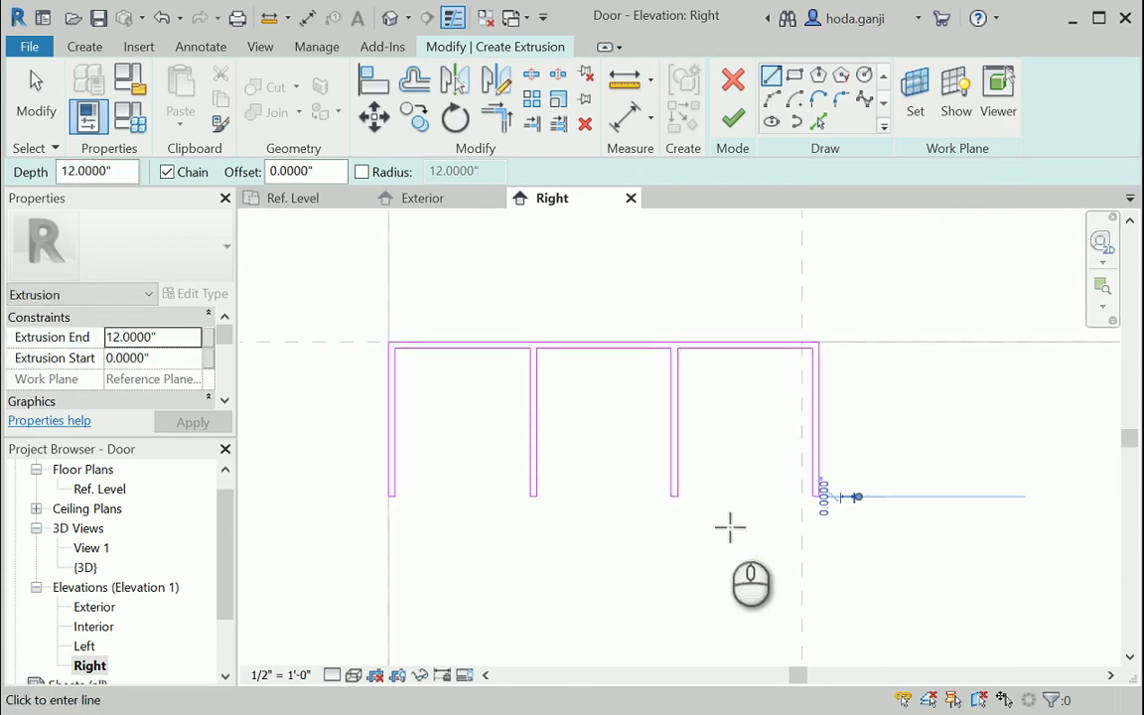
scroll(732, 523, "down", 2)
key("Escape")
left_click(492, 376)
mouse_move(480, 352)
left_mouse_down()
mouse_move(616, 470)
mouse_move(816, 564)
left_mouse_up()
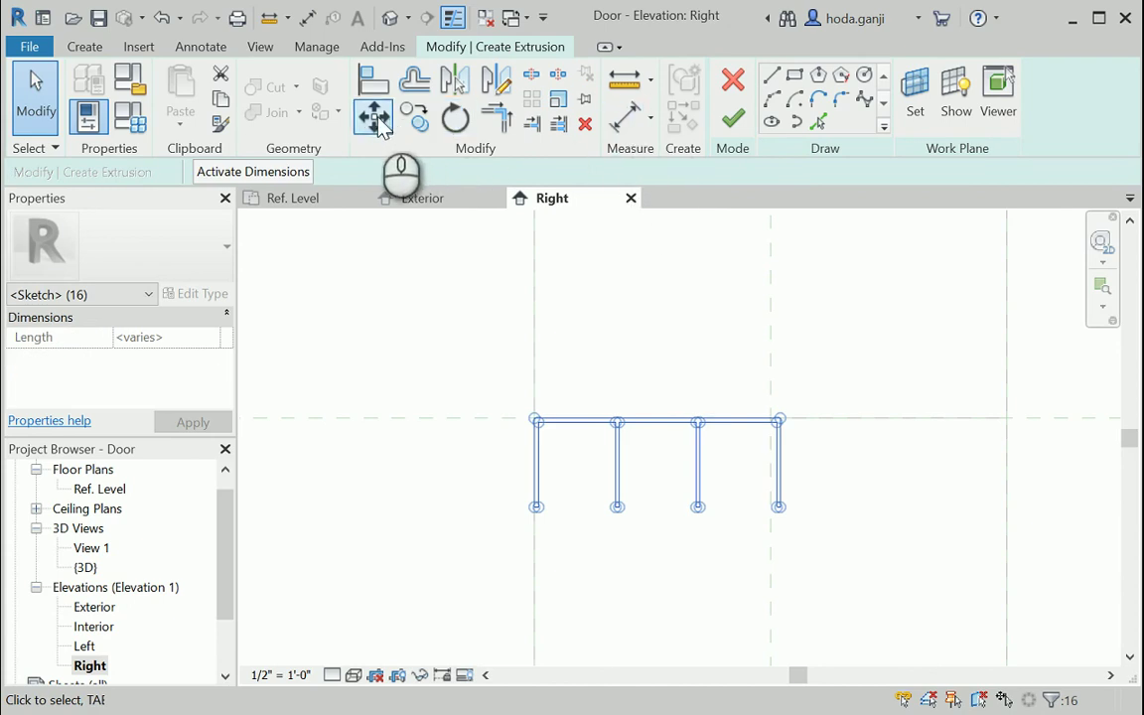
scroll(657, 401, "up", 2)
left_click(652, 452)
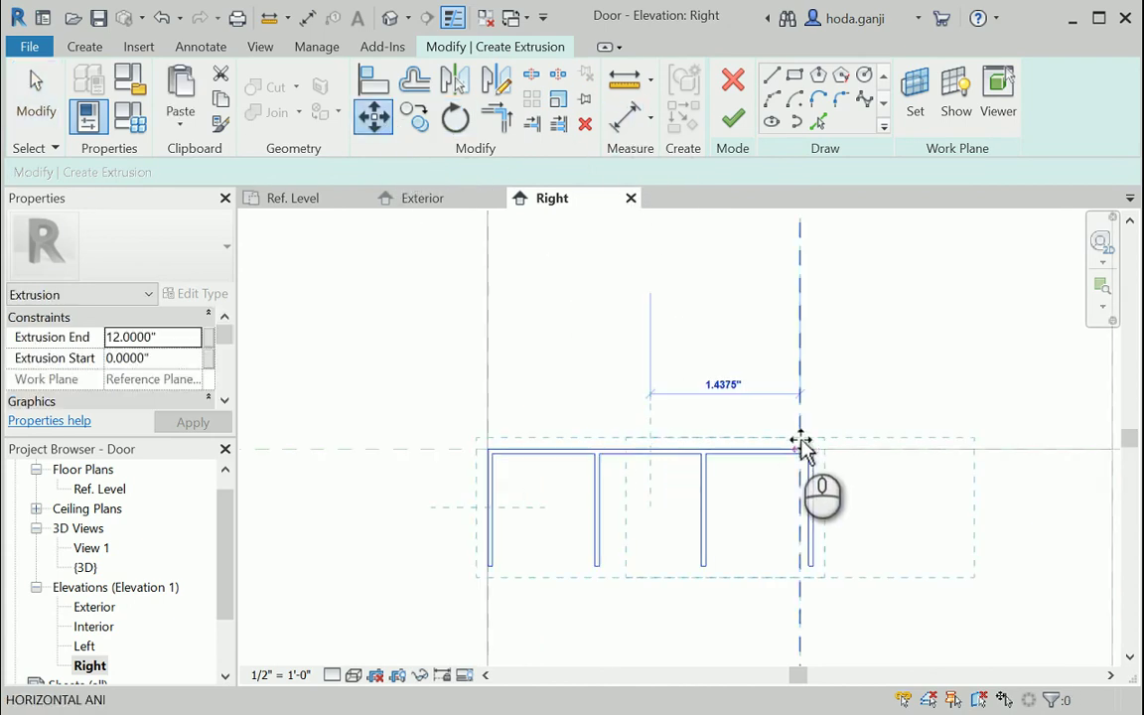
left_click(800, 449)
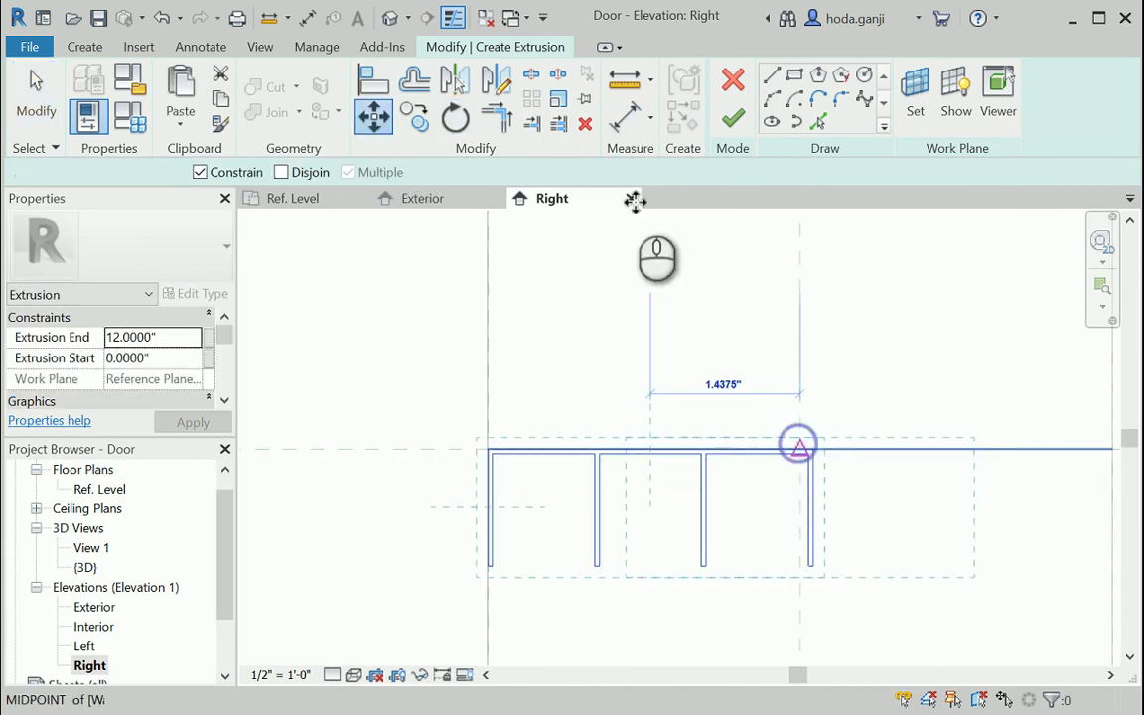
left_click(733, 121)
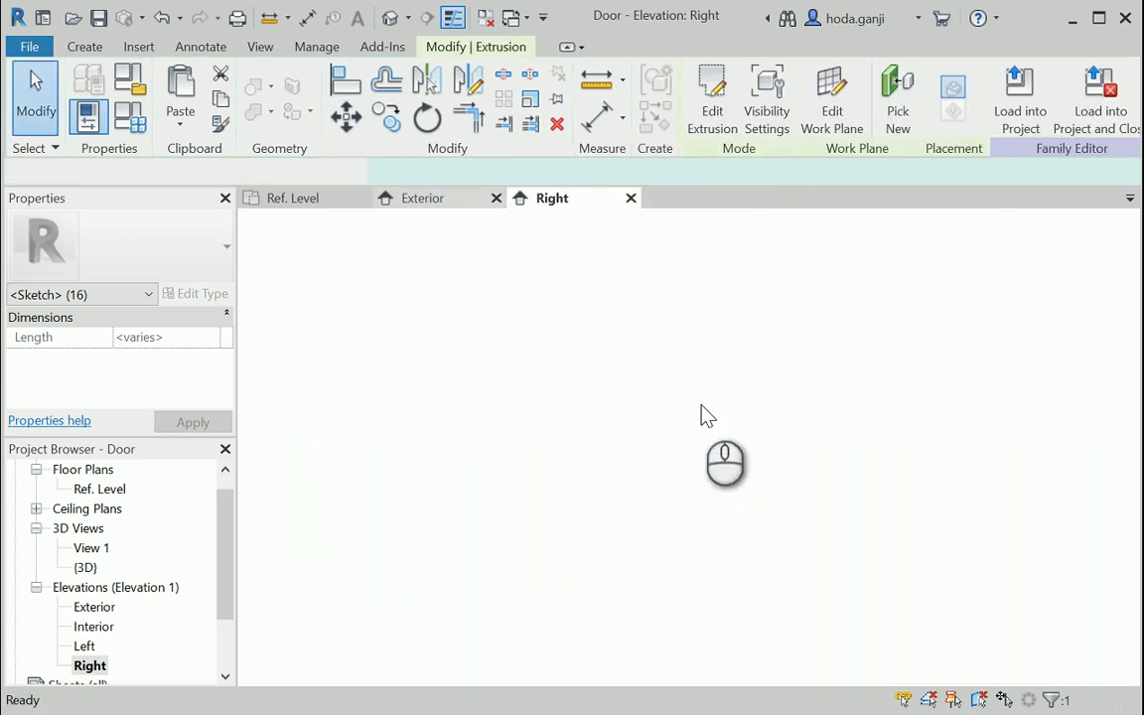
In the Exterior elevation, stretch the top extrusion's start to -29.75" at the opening's right side plane and lock it there.
key("ctrl+Tab")
scroll(703, 518, "down", 4)
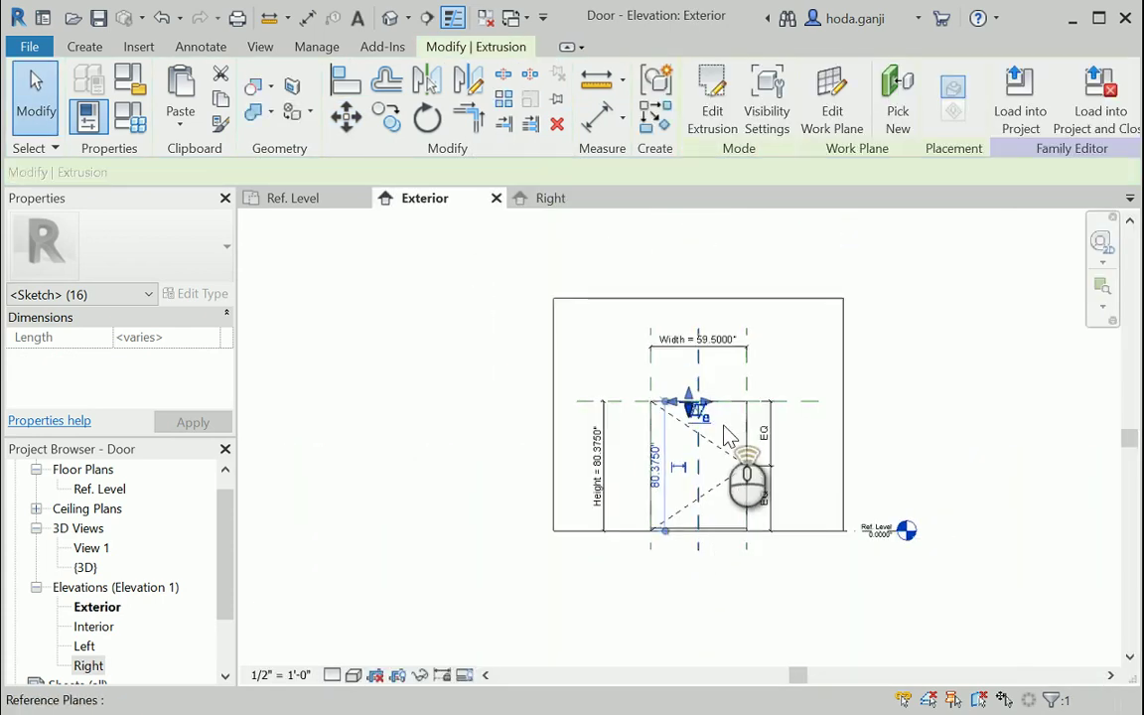
scroll(710, 437, "up", 6)
left_click(692, 452)
scroll(685, 452, "up", 2)
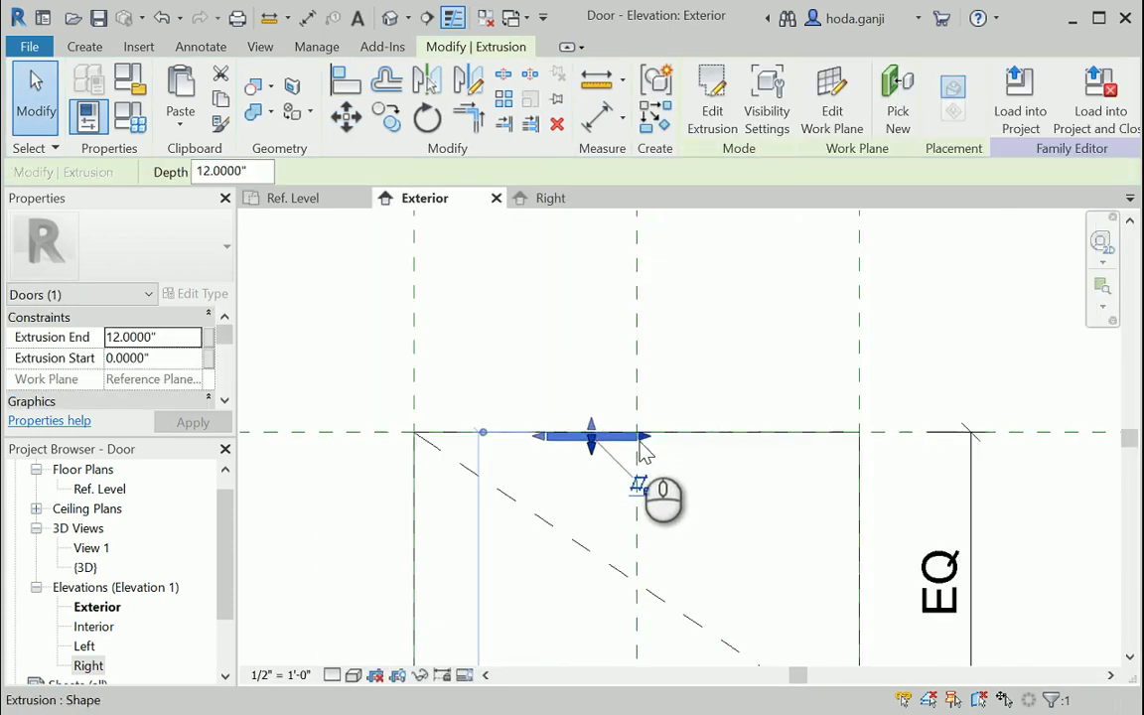
left_click_drag(643, 447, 855, 472)
left_click(881, 569)
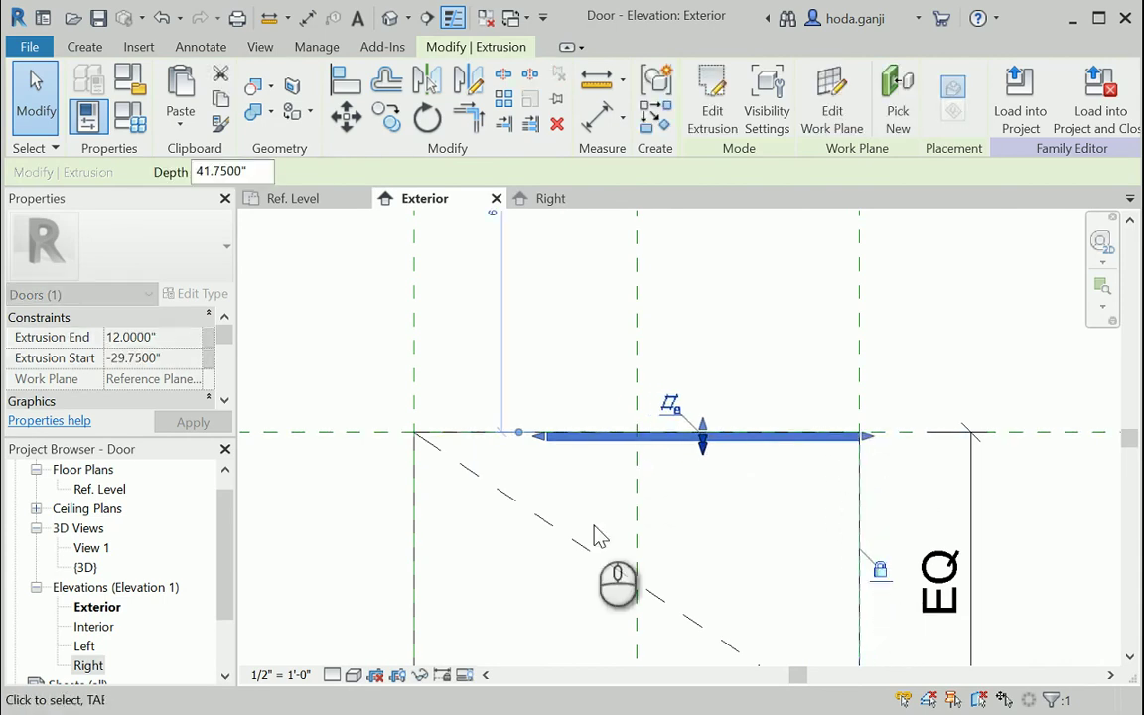
Stretch the top extrusion's other end to 29.75" at the opening's left side plane and lock it there.
left_click_drag(538, 436, 422, 463)
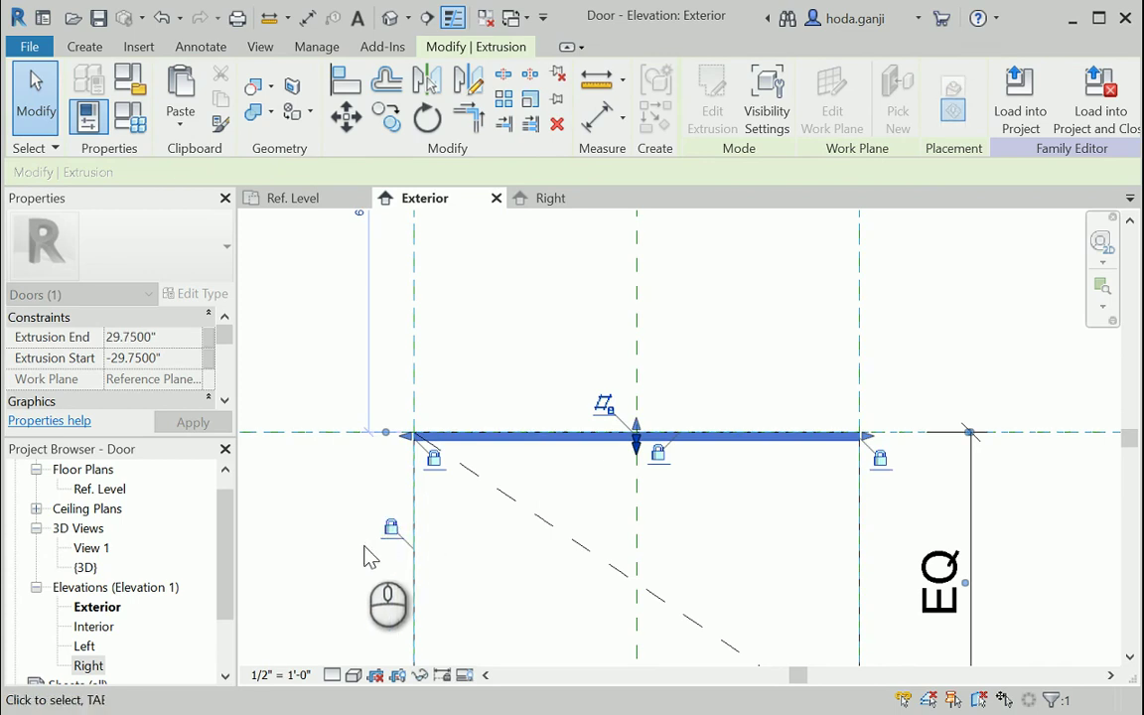
left_click(488, 459)
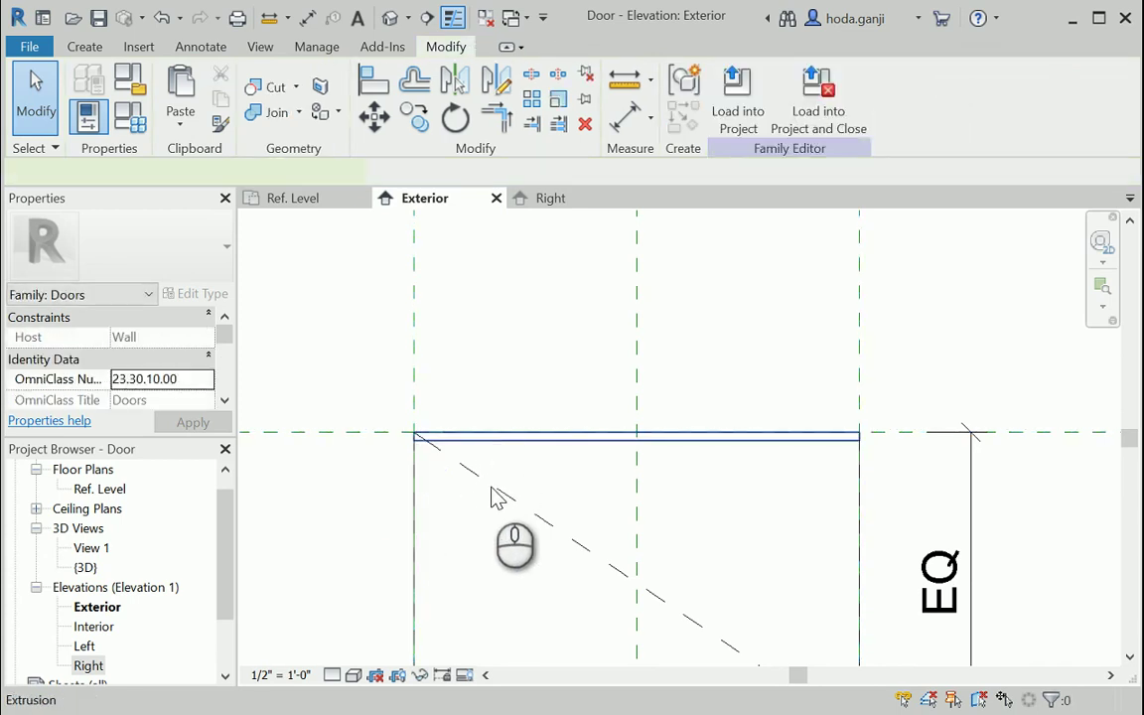
left_click(491, 488)
left_click(544, 414)
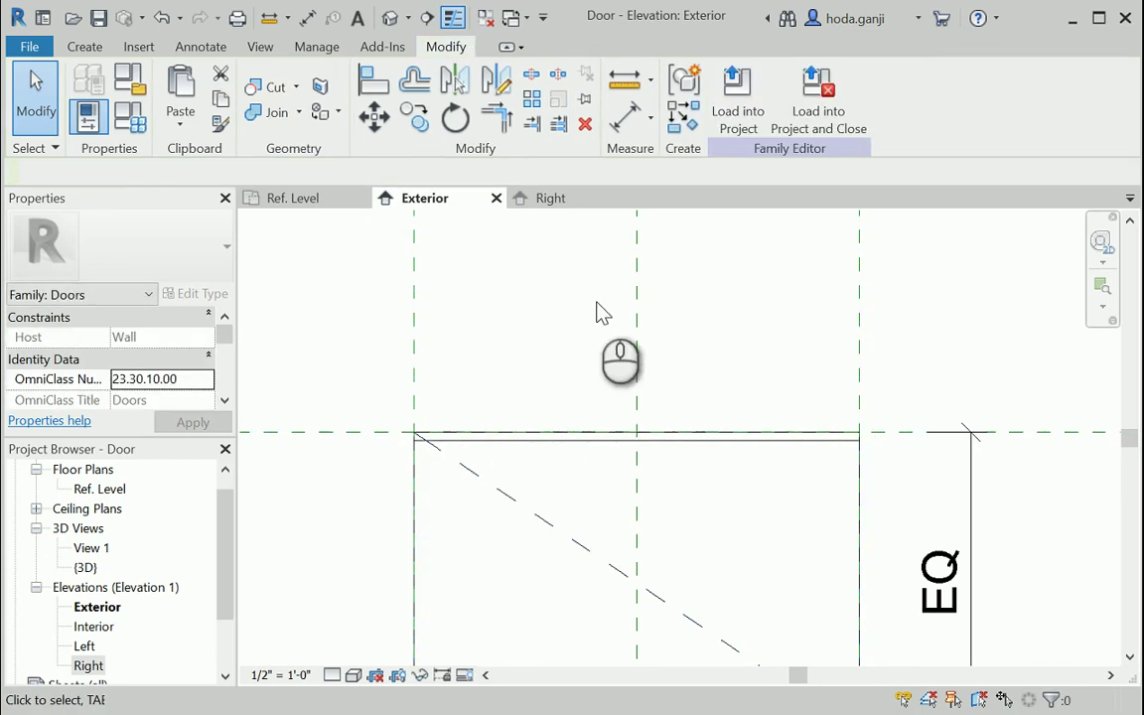
scroll(677, 288, "down", 3)
scroll(698, 290, "up", 1)
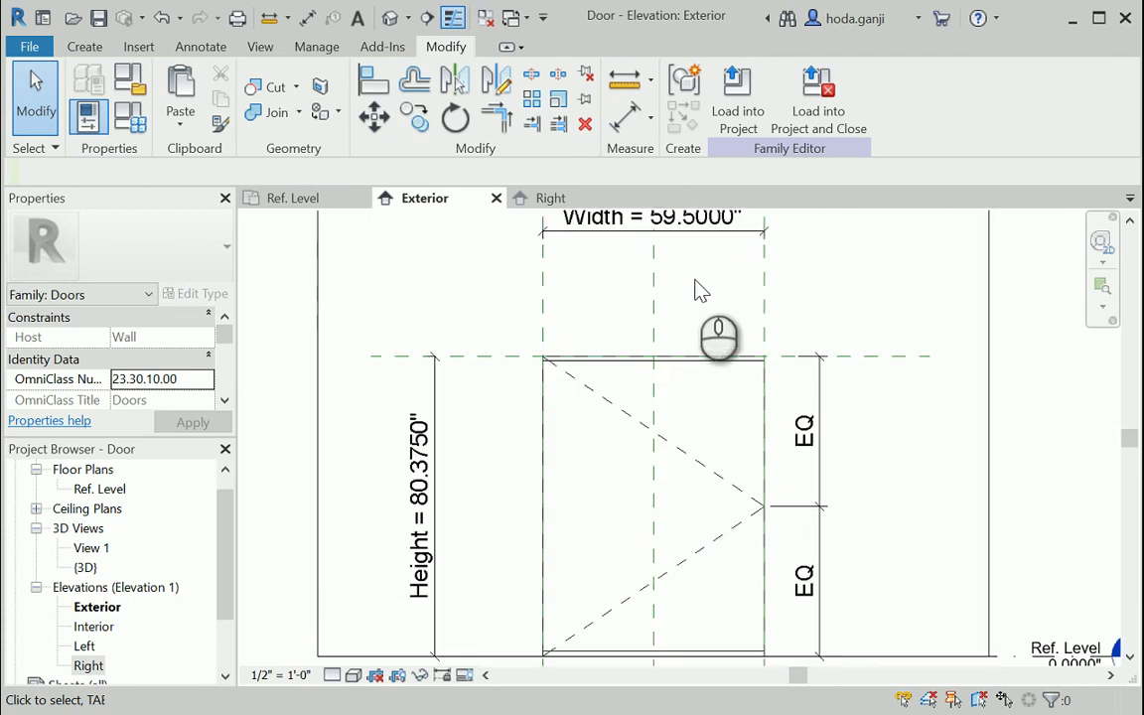
In the Ref. Level plan, start a new extrusion and paste the copied four-leg profile just below the wall.
left_click(316, 198)
scroll(618, 519, "up", 2)
scroll(618, 519, "up", 5)
scroll(750, 551, "down", 2)
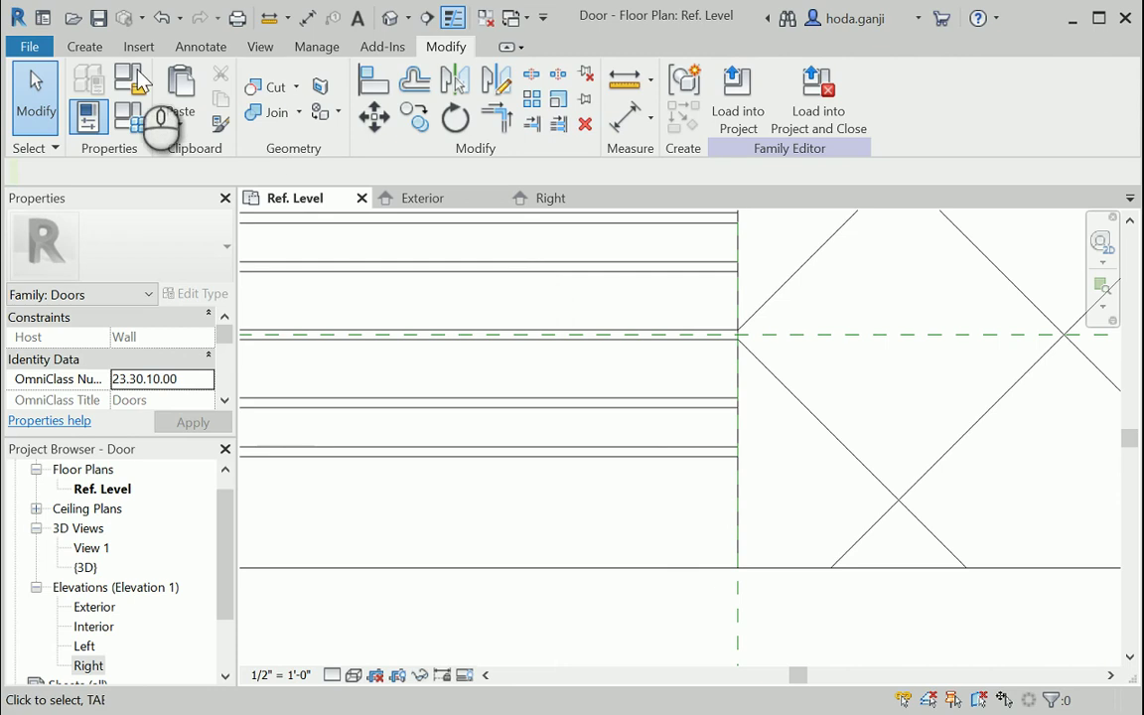
left_click(86, 46)
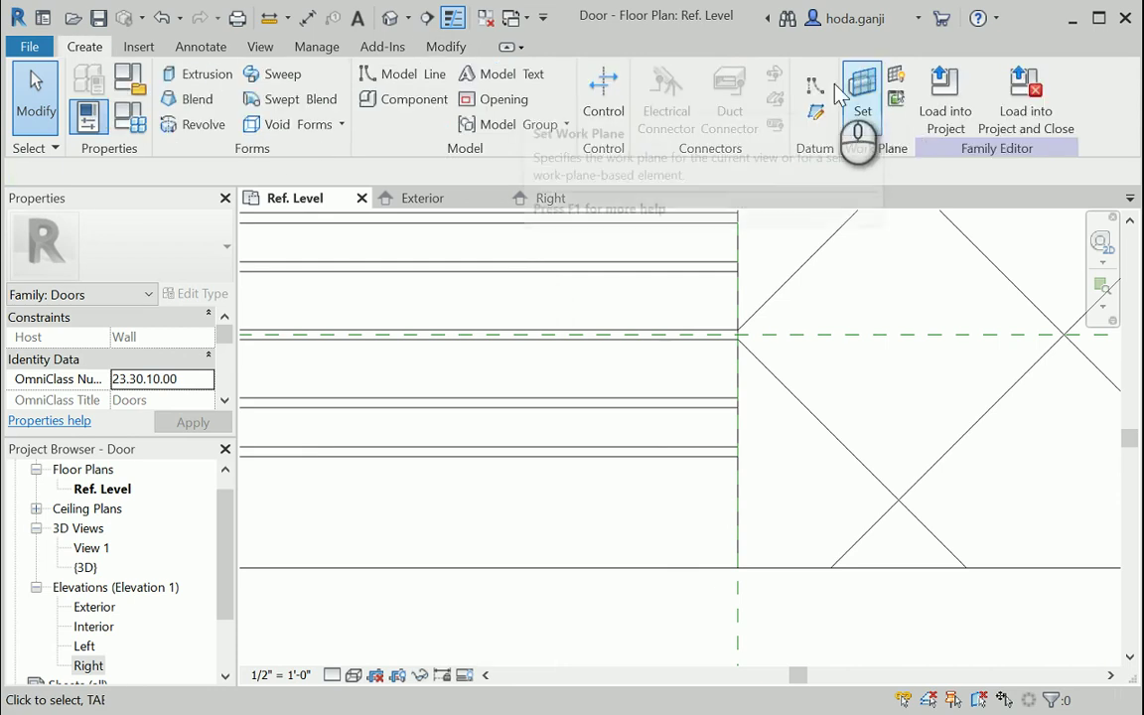
left_click(199, 74)
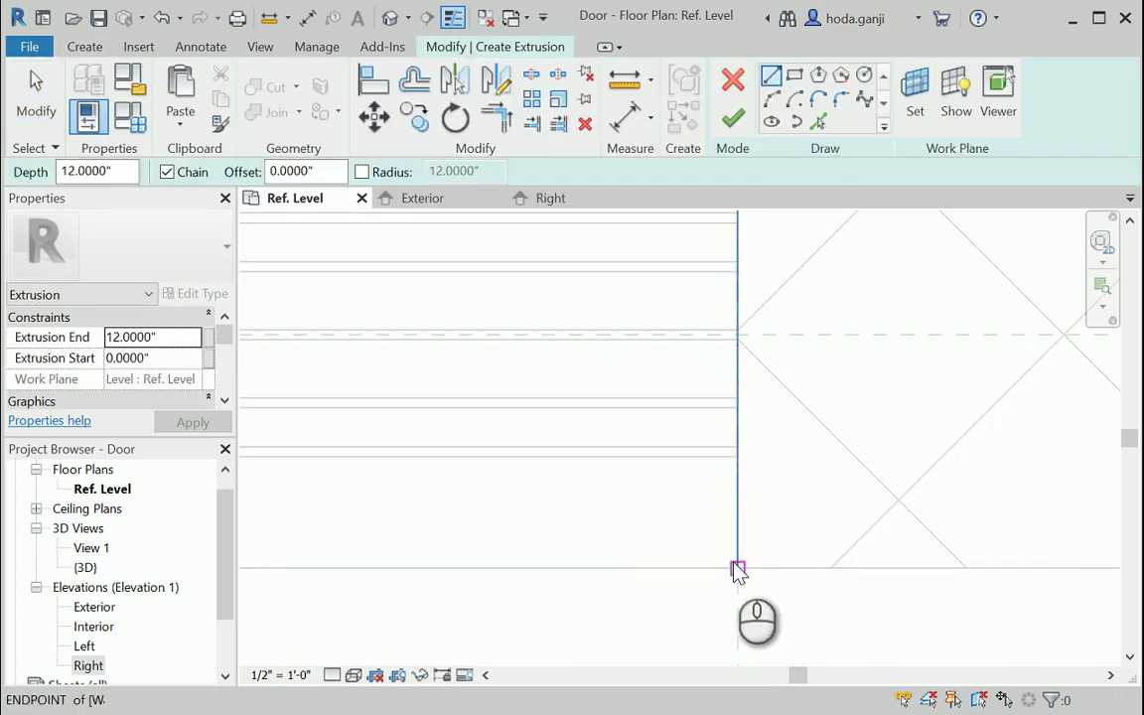
key("Escape")
scroll(692, 541, "down", 3)
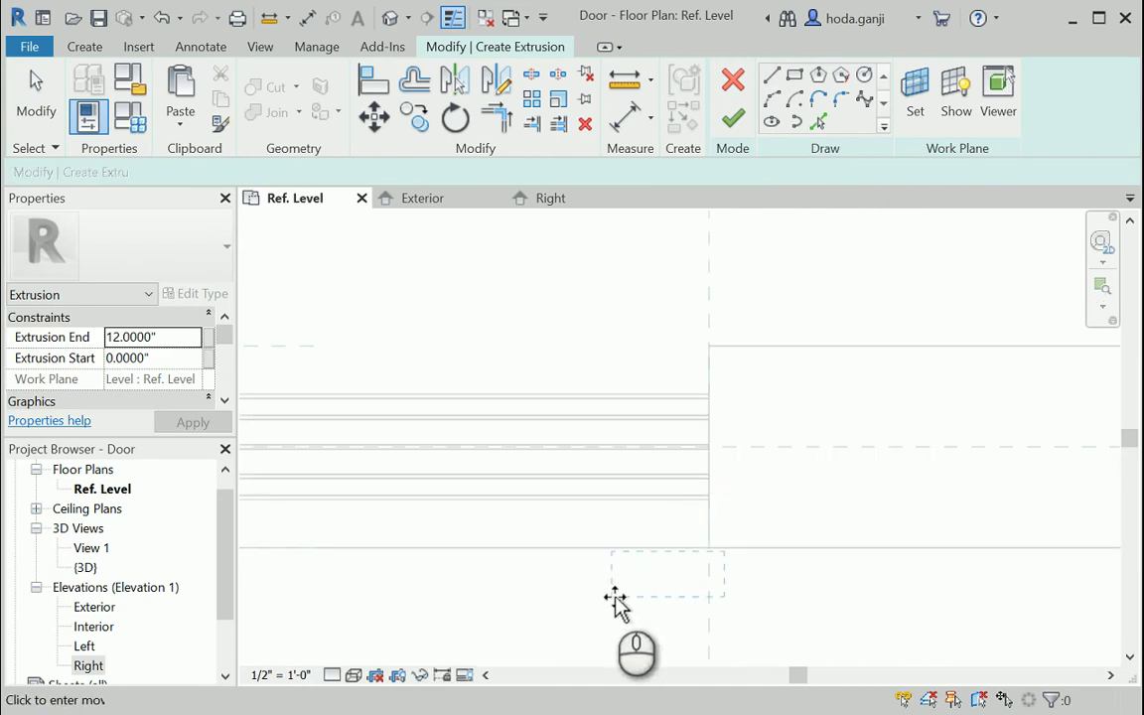
left_click(582, 603)
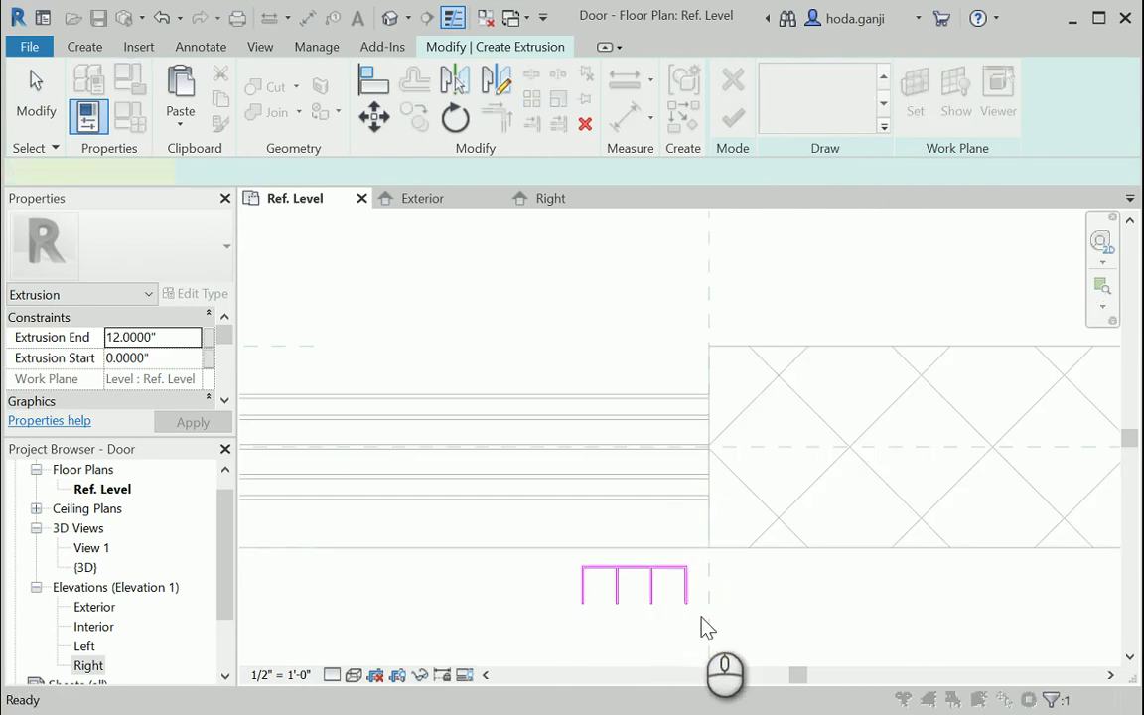
scroll(695, 626, "up", 3)
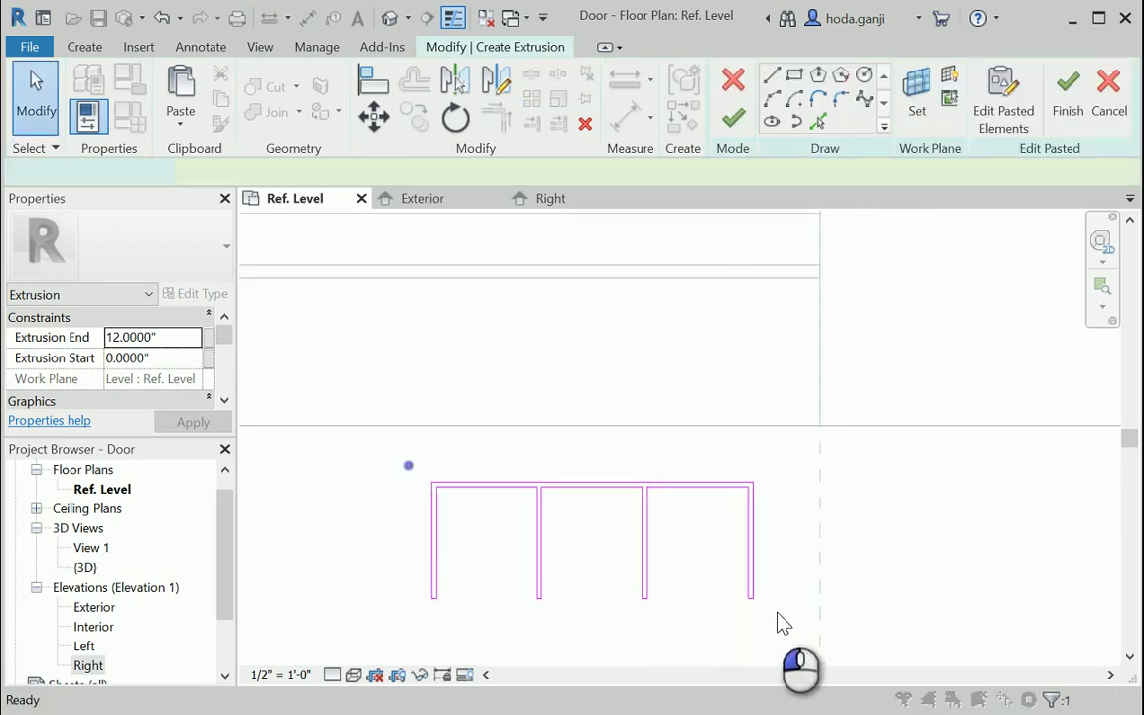
Rotate the whole pasted profile 90° clockwise so its legs point into the opening.
left_click_drag(776, 622, 427, 459)
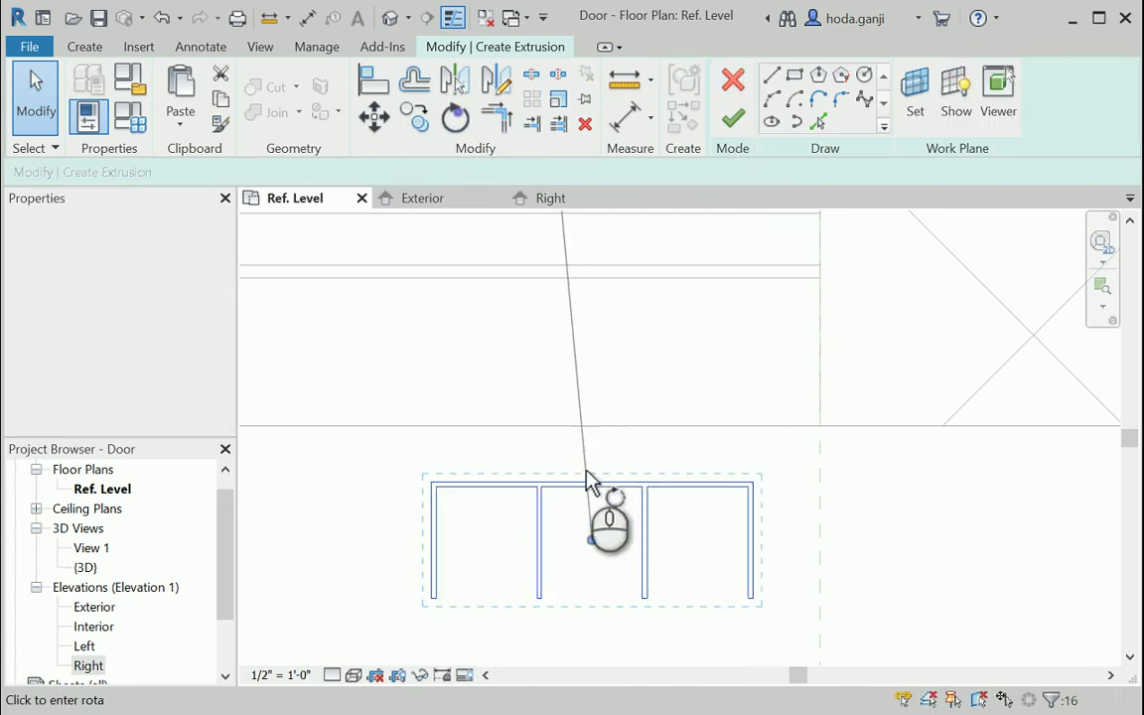
left_click(594, 327)
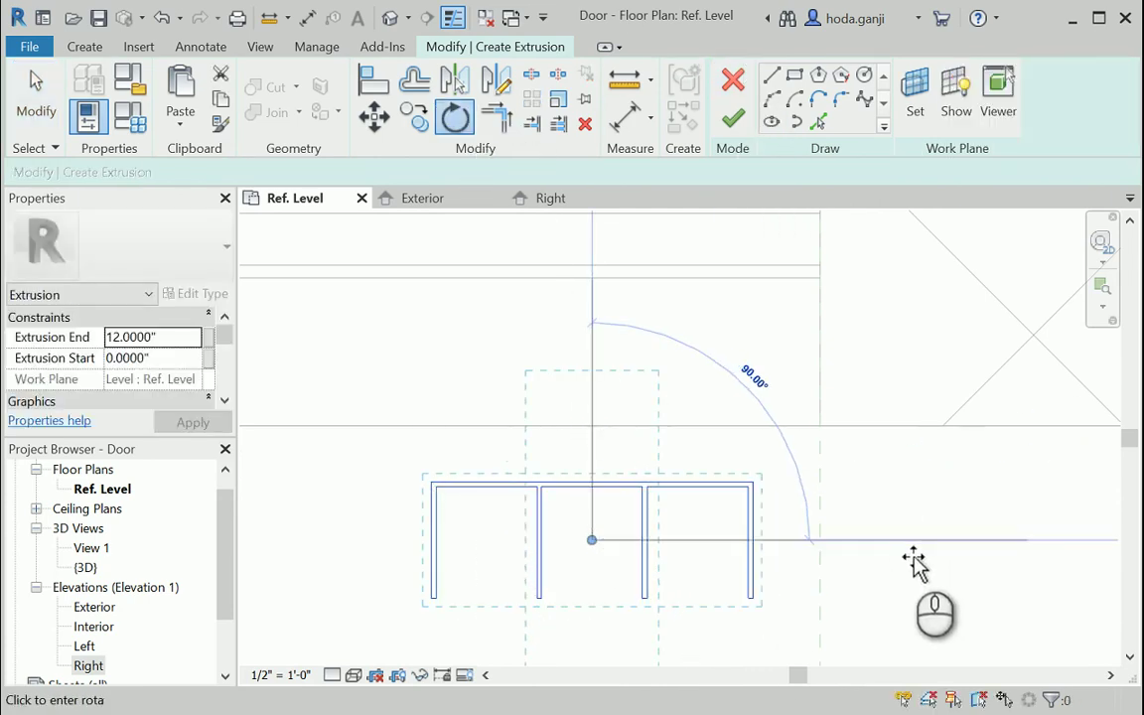
left_click(912, 561)
Move the rotated profile unconstrained from its back's midpoint to the opening edge at the wall's centreline, and finish the extrusion.
left_click(374, 116)
scroll(756, 434, "up", 3)
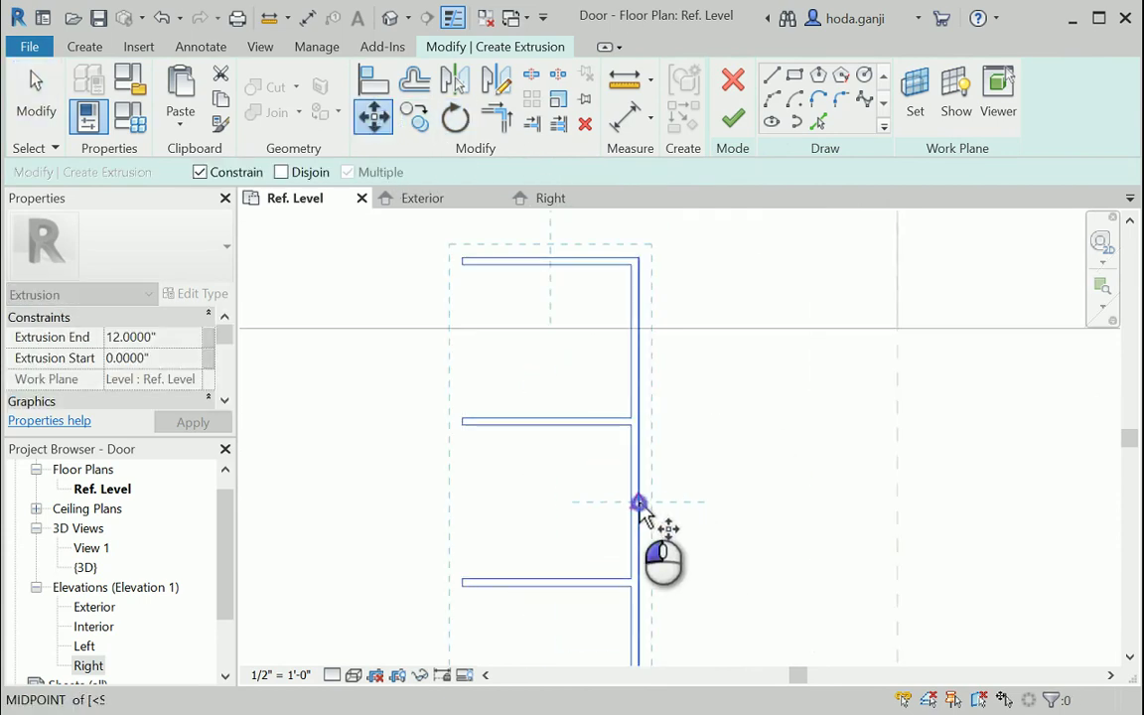
left_click(639, 503)
scroll(644, 526, "down", 4)
scroll(695, 396, "up", 4)
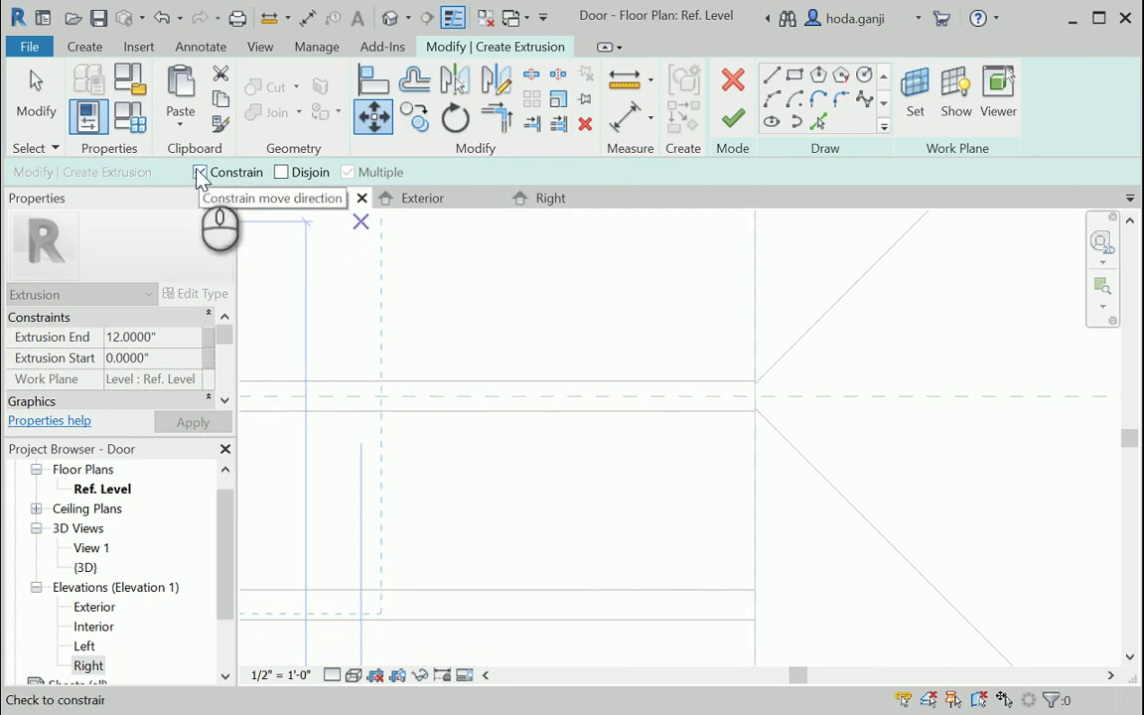
left_click(582, 442)
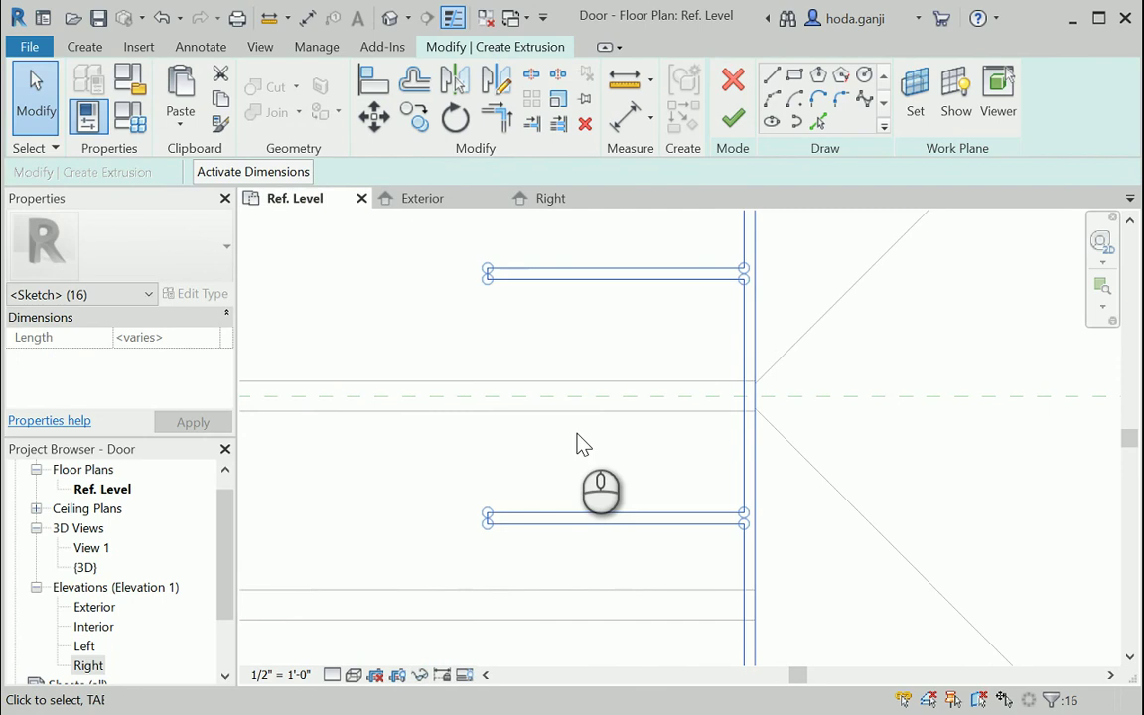
scroll(653, 377, "down", 5)
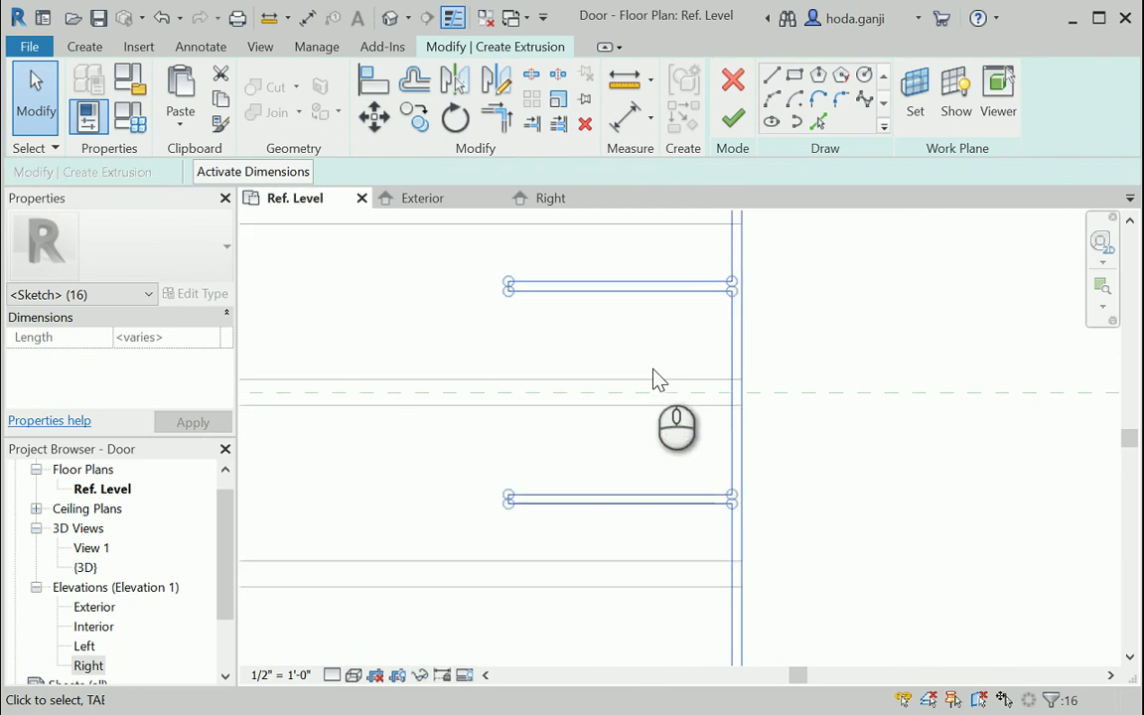
left_click(733, 121)
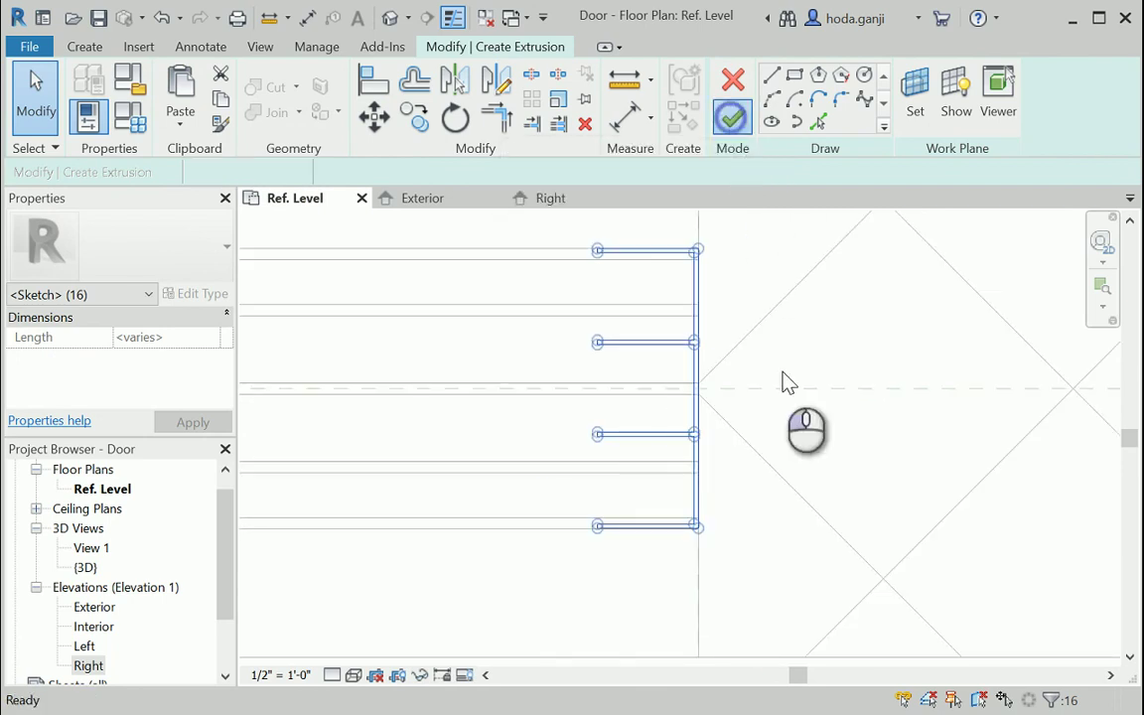
In the Exterior elevation, stretch the side extrusion up to the opening's 80.375" height plane and lock it there.
left_click(429, 199)
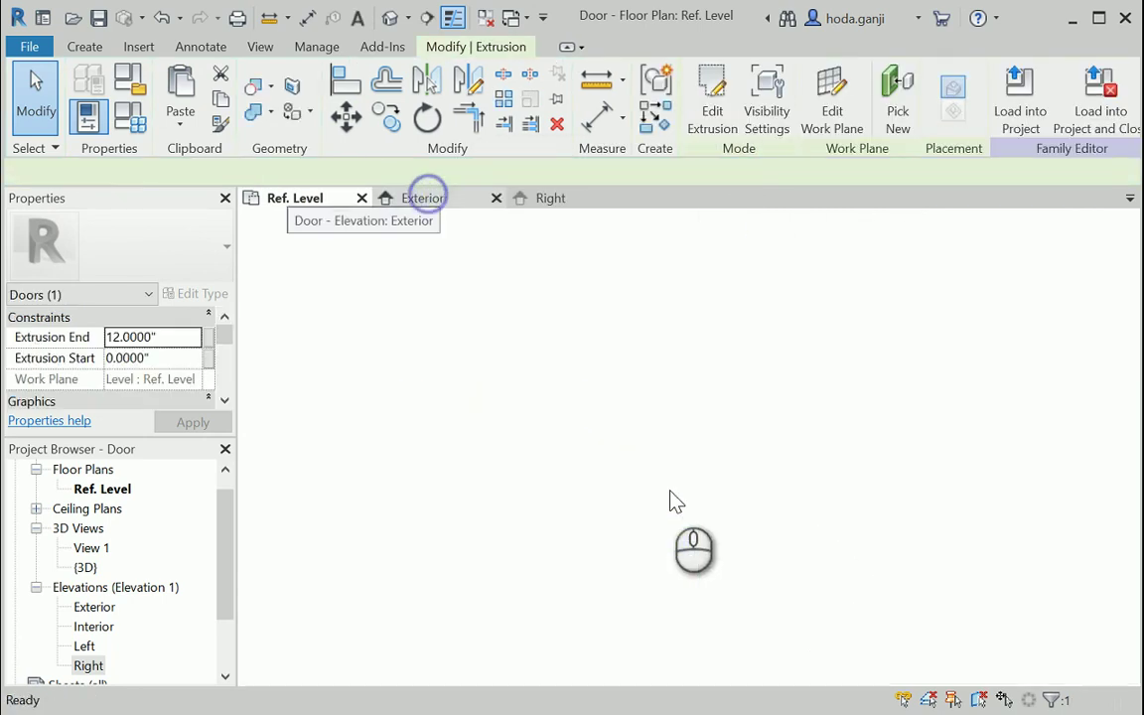
scroll(549, 621, "up", 3)
left_click_drag(549, 620, 541, 286)
left_click(710, 258)
Snap the side extrusion's lower end to the Ref. Level and lock it there.
scroll(584, 253, "down", 3)
scroll(556, 549, "up", 4)
mouse_move(554, 510)
left_mouse_down()
mouse_move(557, 486)
mouse_move(555, 503)
left_mouse_up()
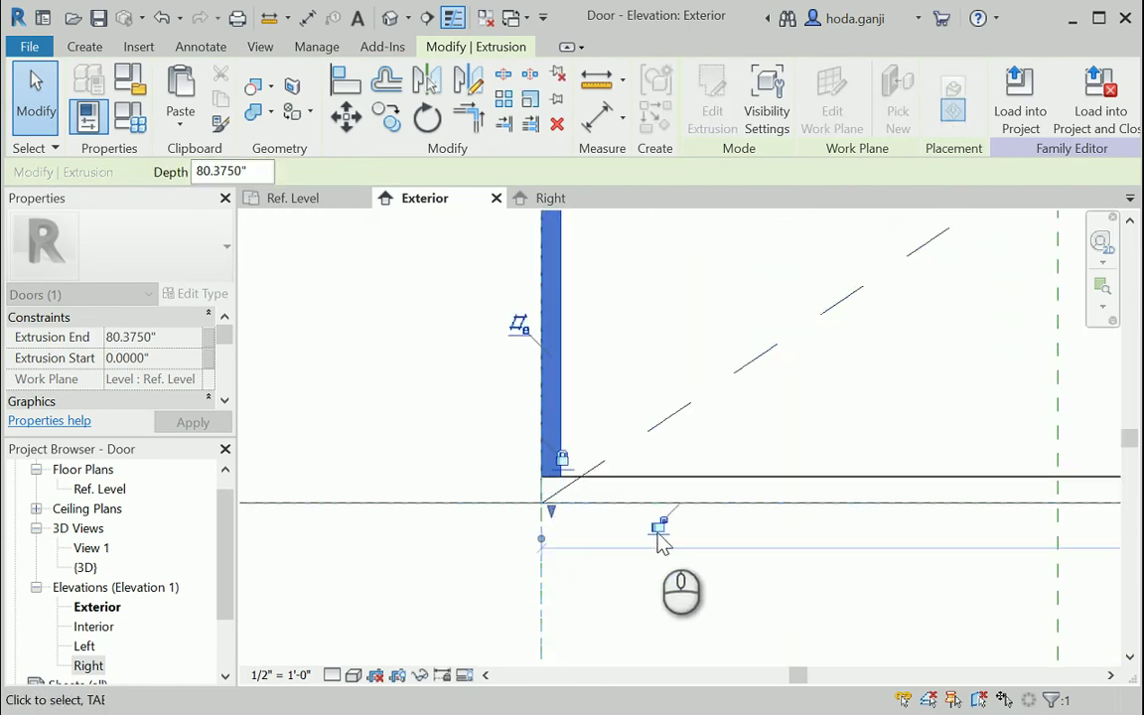
left_click(660, 524)
scroll(452, 658, "down", 5)
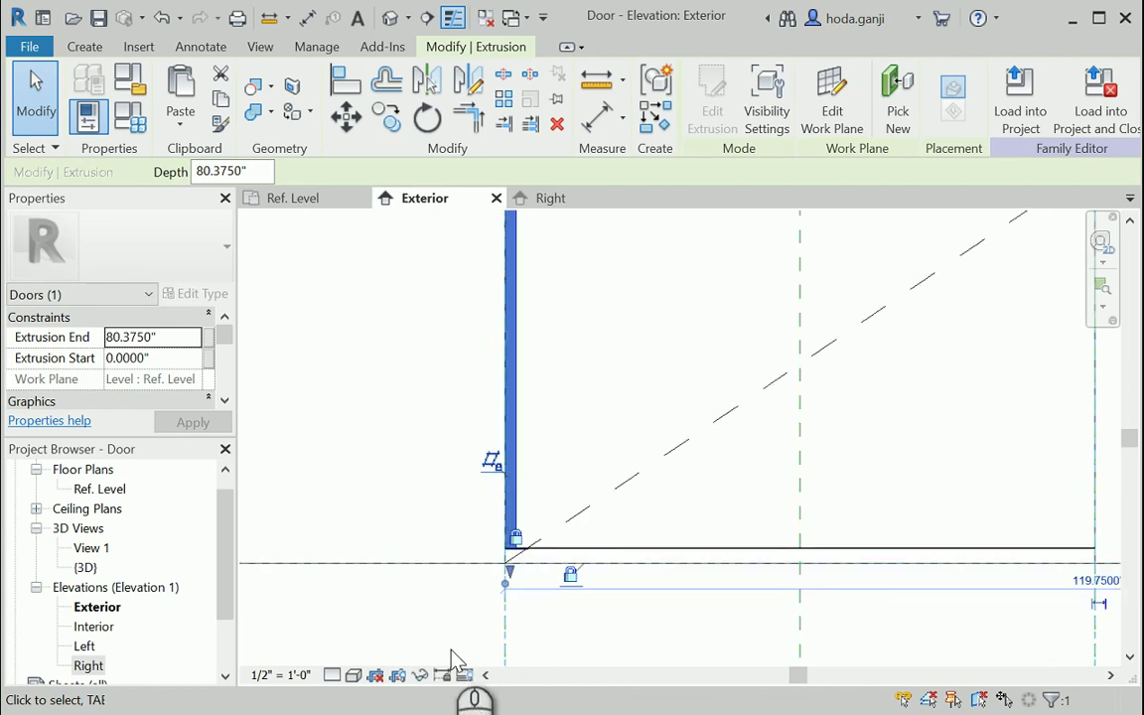
Mirror a copy of the side extrusion about the door's centre reference plane to the opposite side of the opening.
scroll(615, 512, "down", 1)
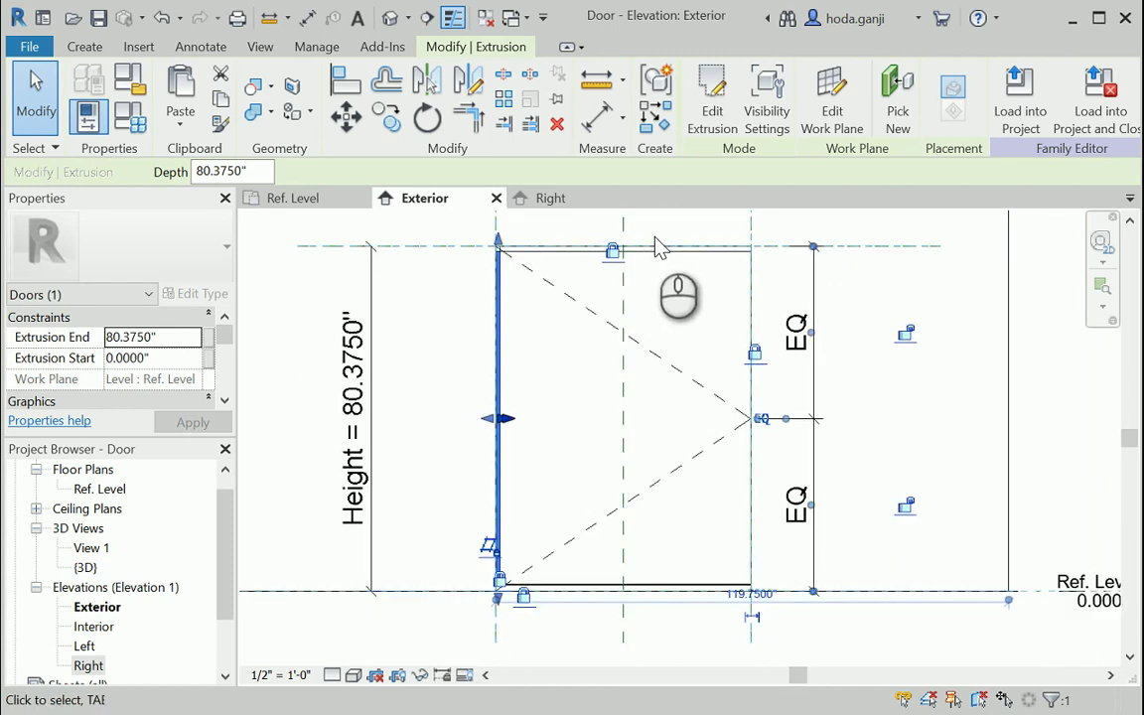
scroll(659, 247, "up", 1)
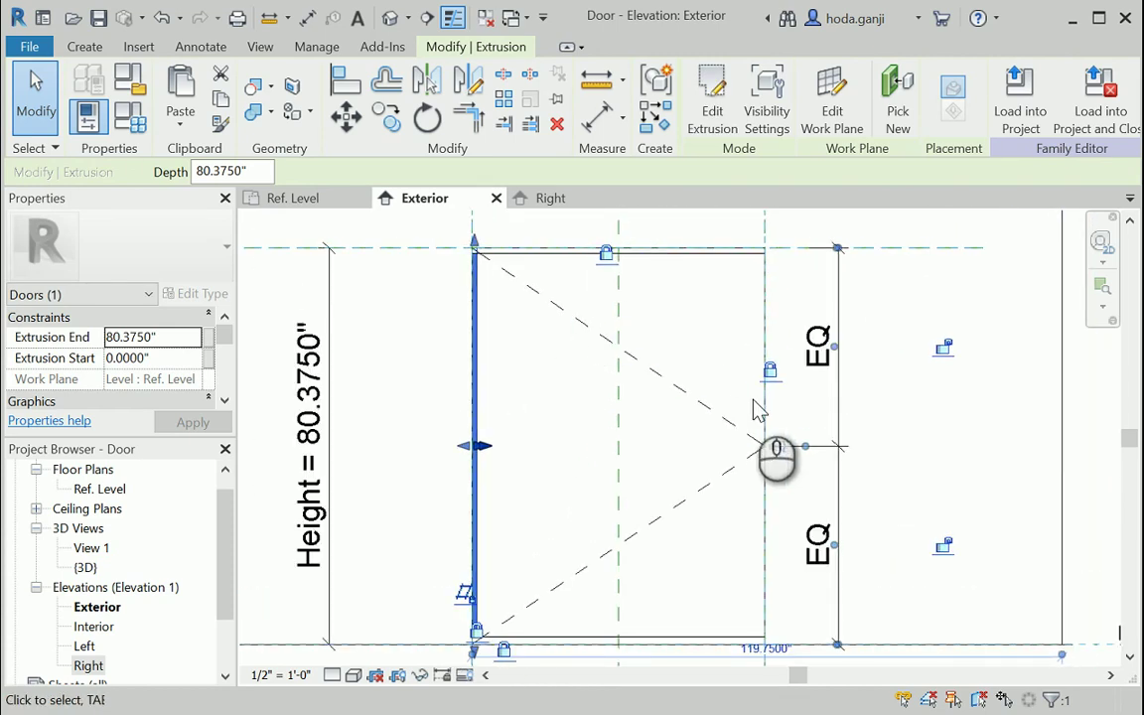
left_click(429, 82)
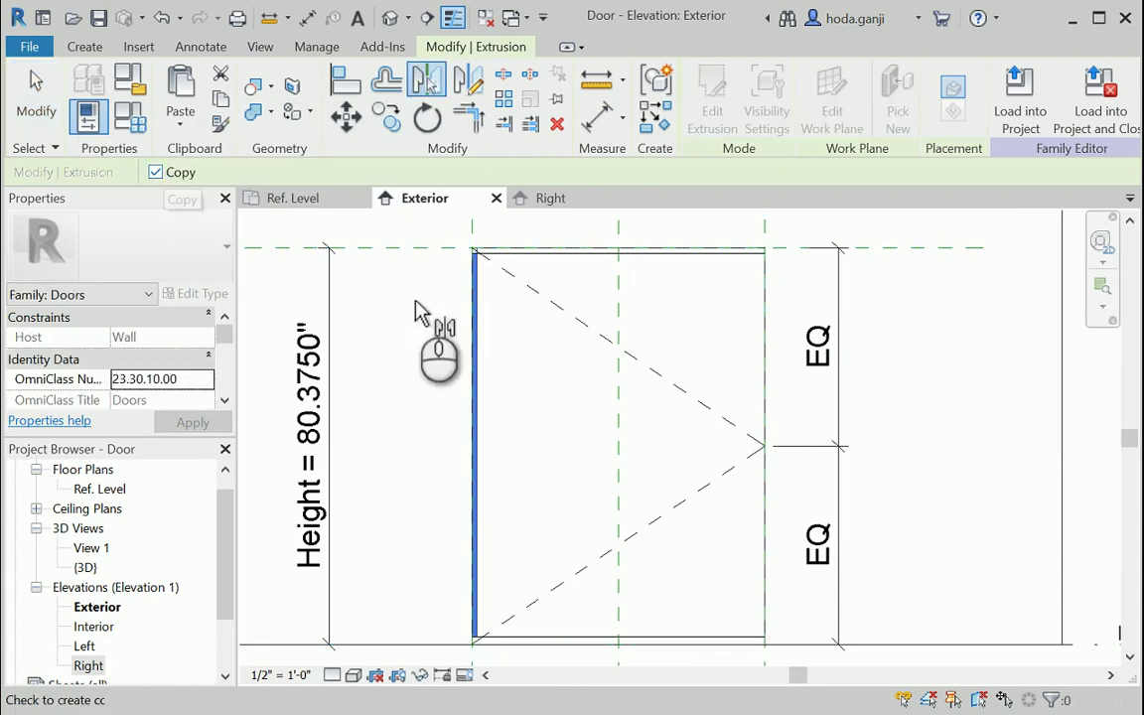
left_click(615, 419)
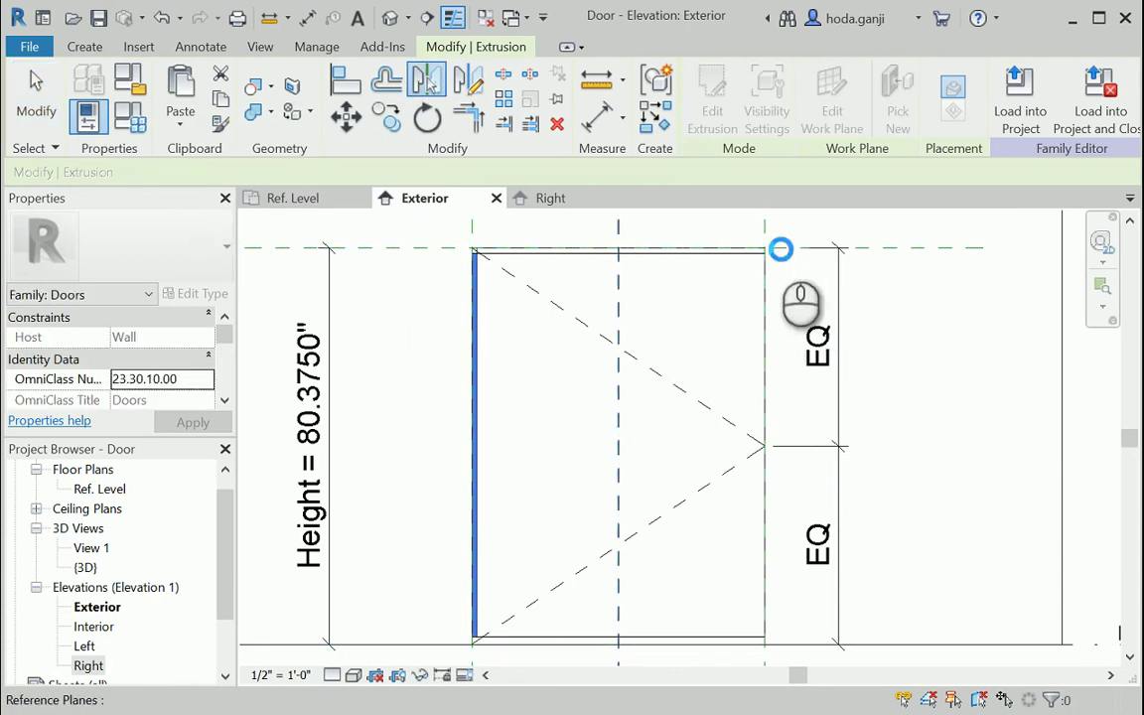
Snap the mirrored side extrusion's upper end to the opening's height plane and lock it there.
scroll(775, 253, "up", 4)
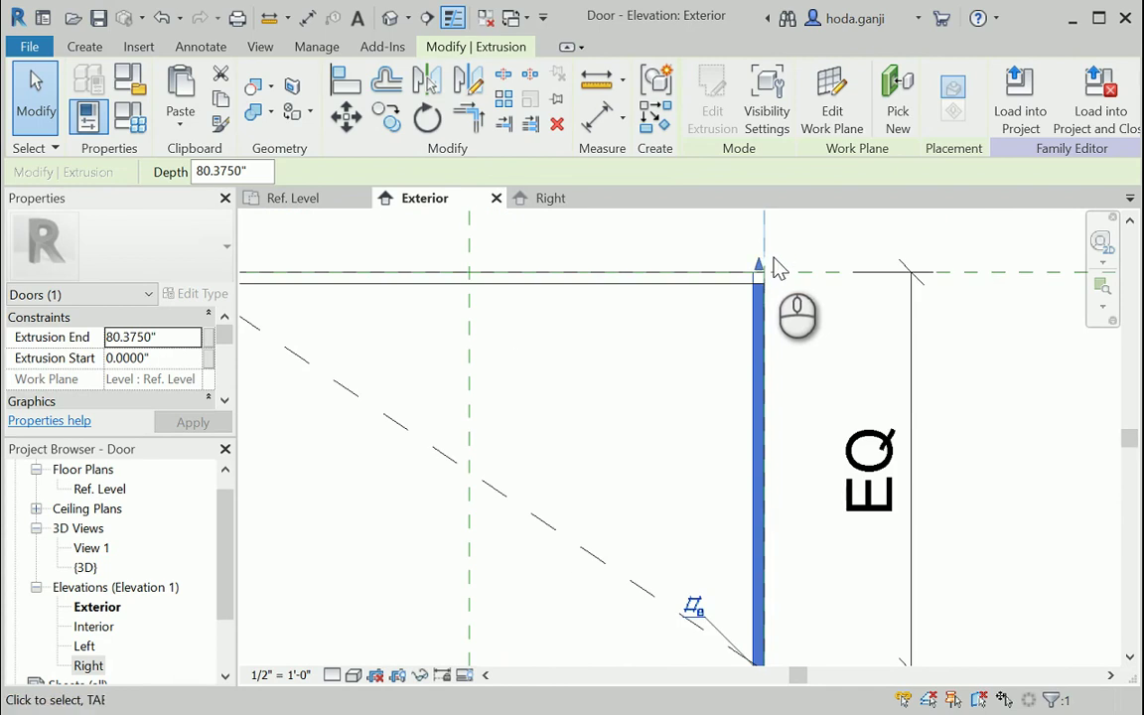
mouse_move(761, 270)
left_mouse_down()
mouse_move(759, 260)
mouse_move(757, 279)
left_mouse_up()
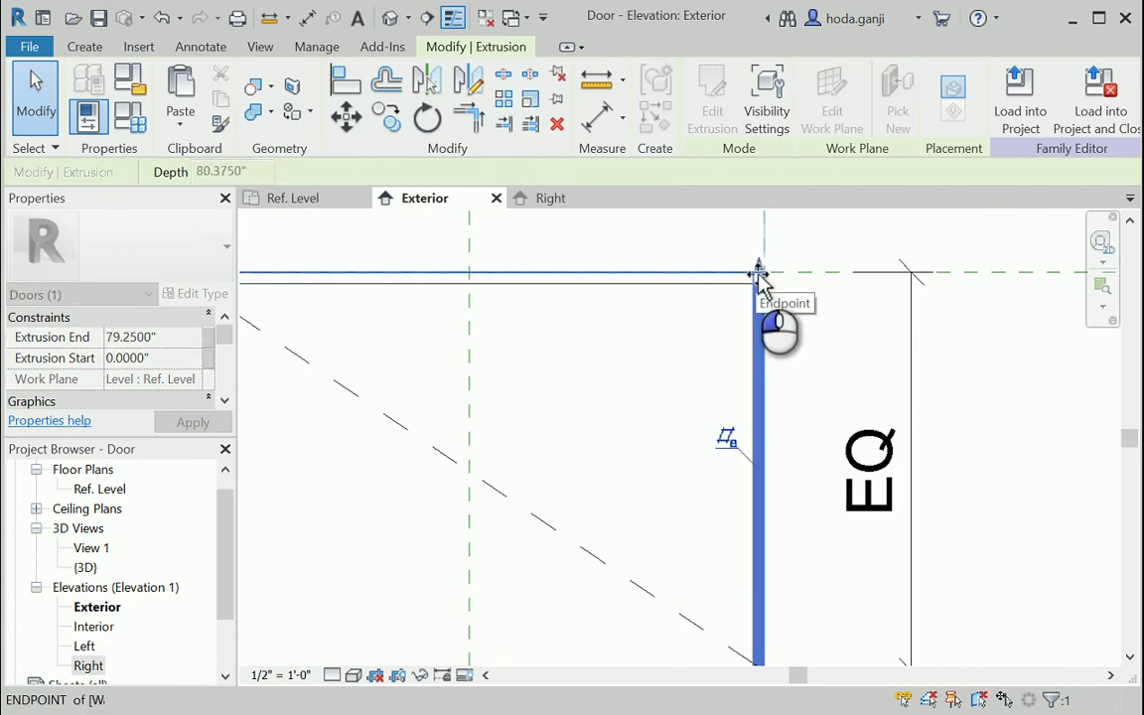
left_click(524, 252)
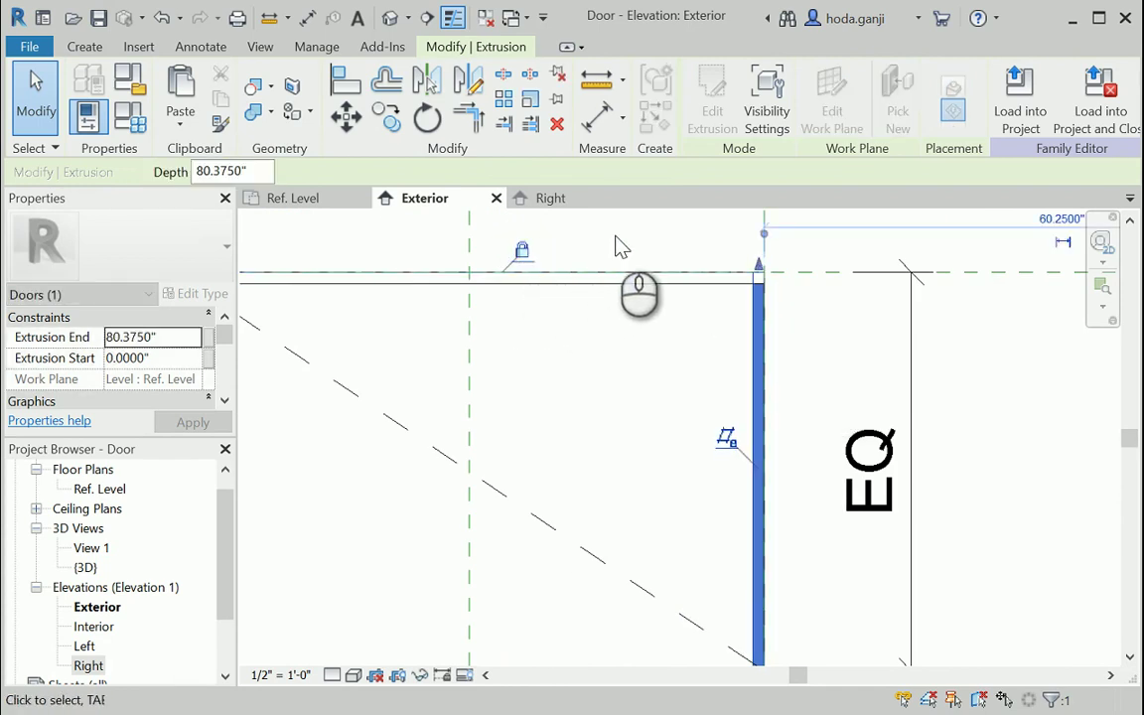
Snap the mirrored side extrusion's lower end to the Ref. Level and lock it there.
scroll(618, 236, "down", 3)
scroll(700, 616, "up", 5)
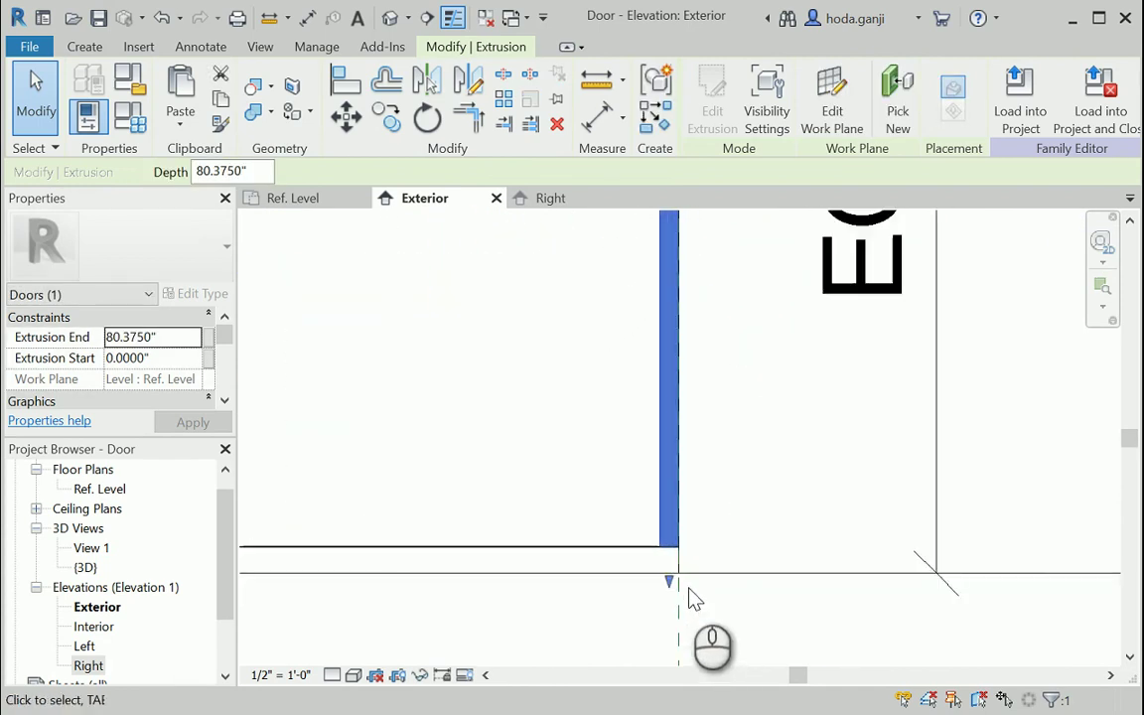
mouse_move(672, 586)
left_mouse_down()
mouse_move(671, 567)
mouse_move(676, 580)
left_mouse_up()
scroll(664, 608, "up", 2)
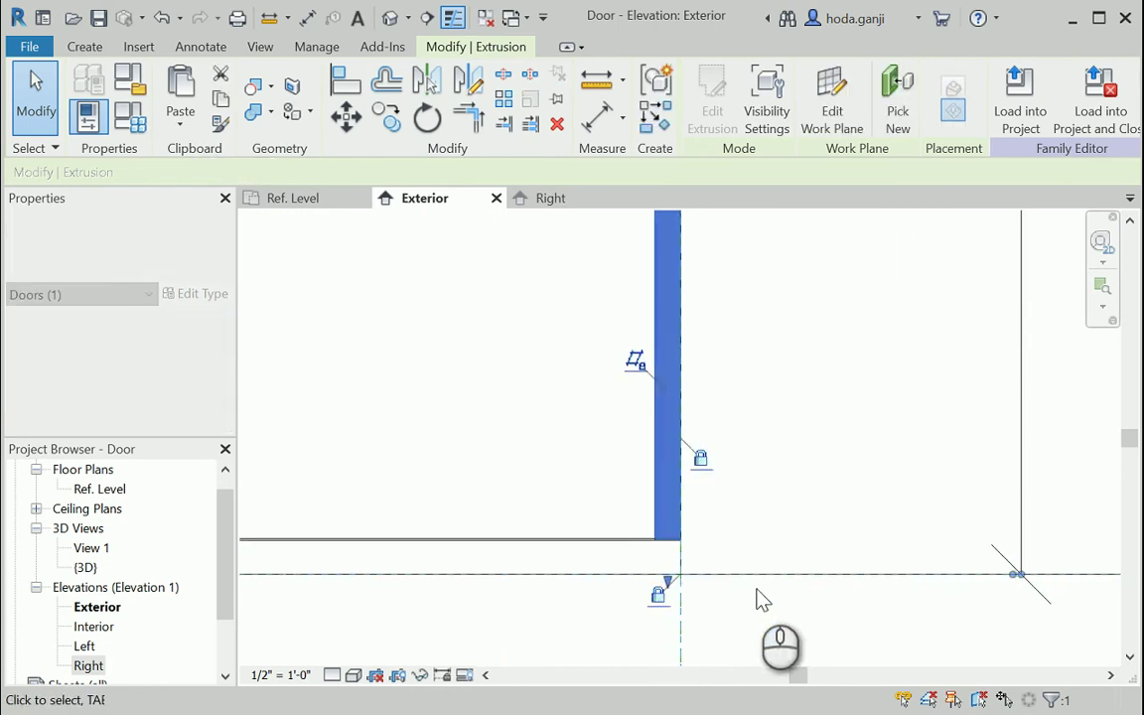
scroll(759, 605, "down", 5)
scroll(759, 605, "down", 5)
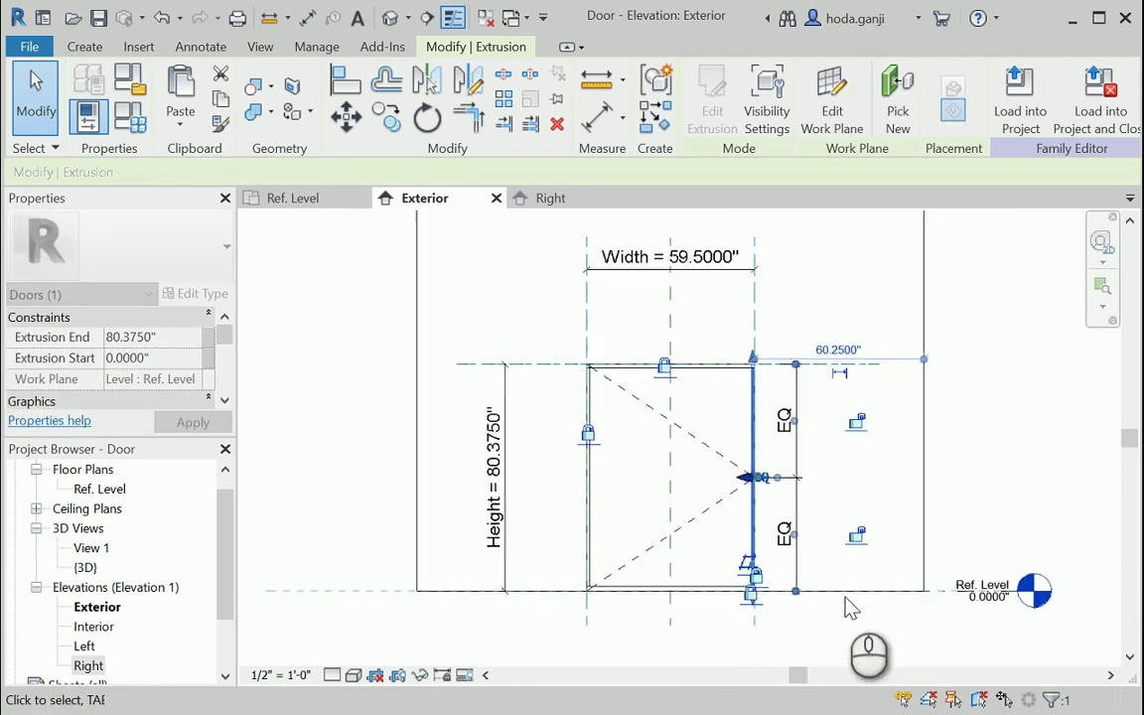
scroll(656, 506, "up", 2)
left_click(891, 539)
Join the frame's top extrusion with the side extrusions at the upper corners in the Exterior elevation.
scroll(799, 416, "up", 5)
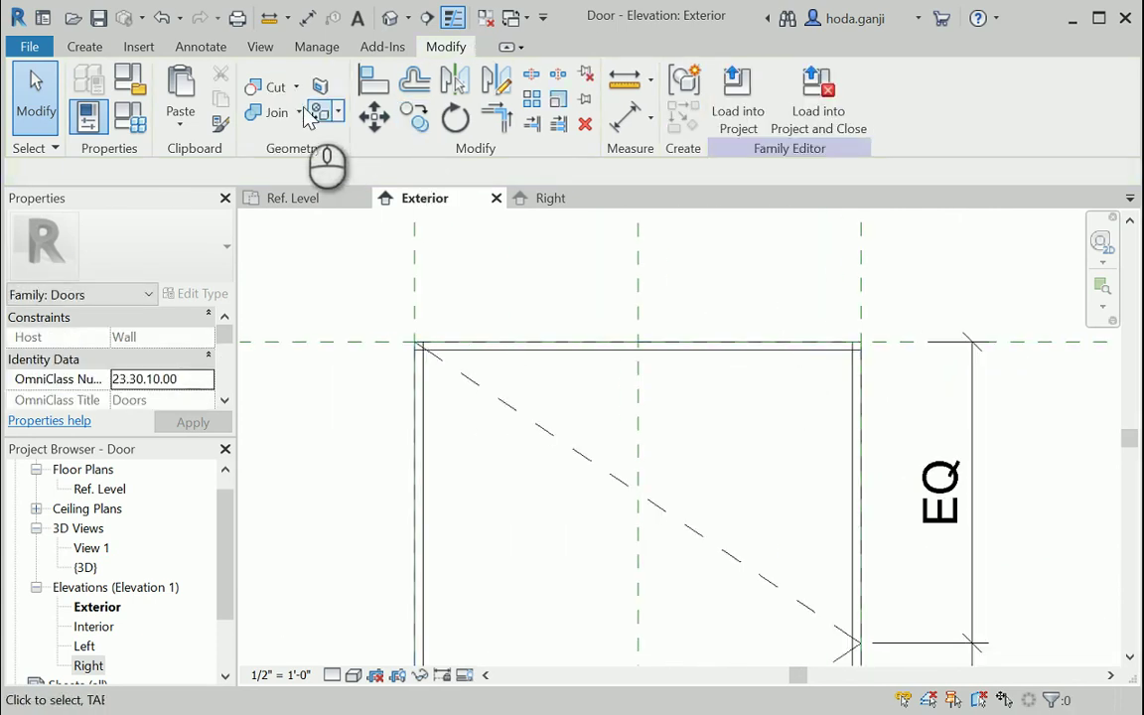
left_click(463, 349)
left_click(807, 359)
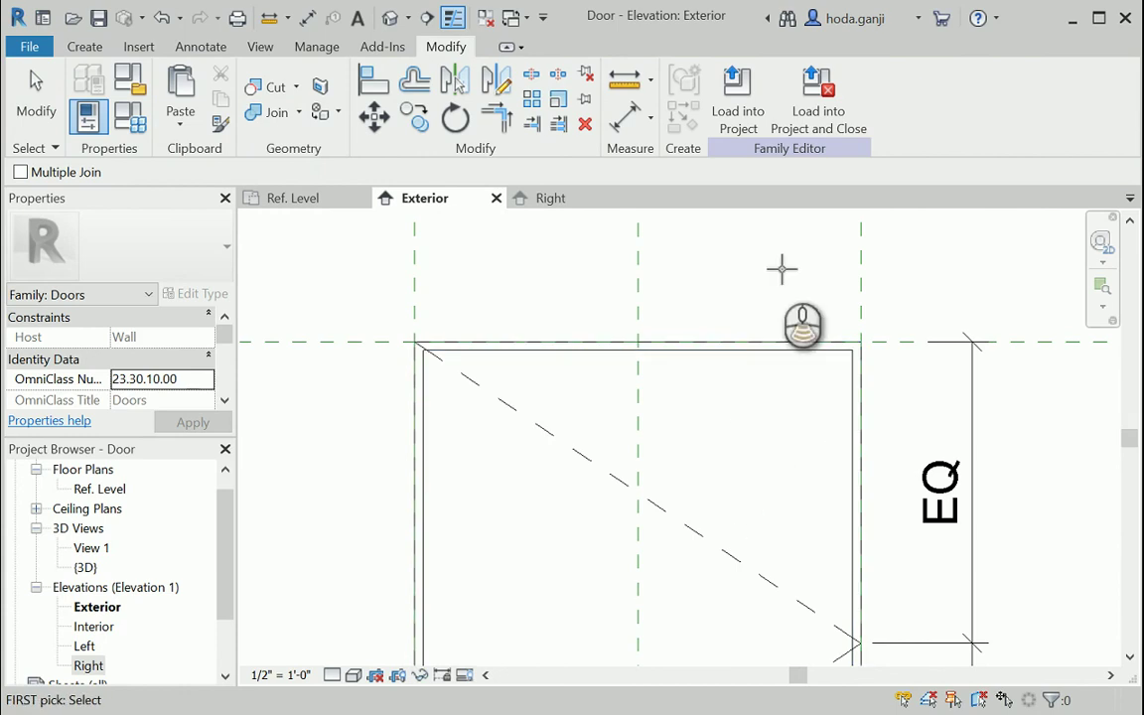
scroll(783, 281, "down", 3)
key("Escape")
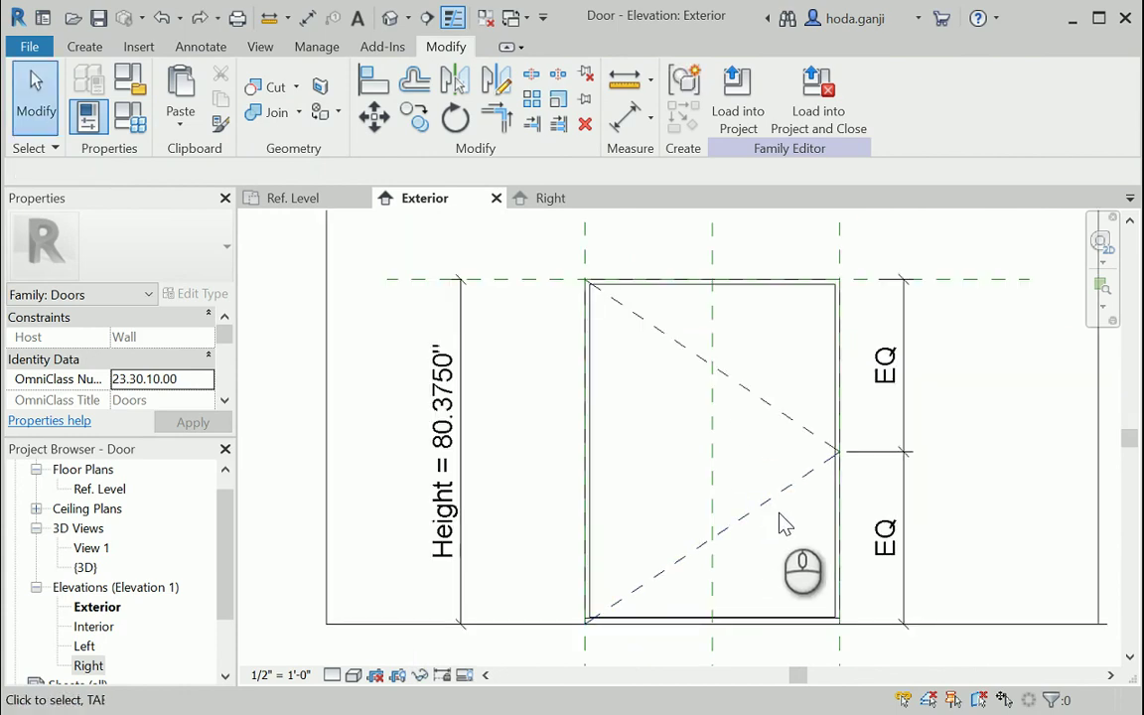
Open the family types and select the nominal parameter's value to check how the frame responds.
left_click(127, 119)
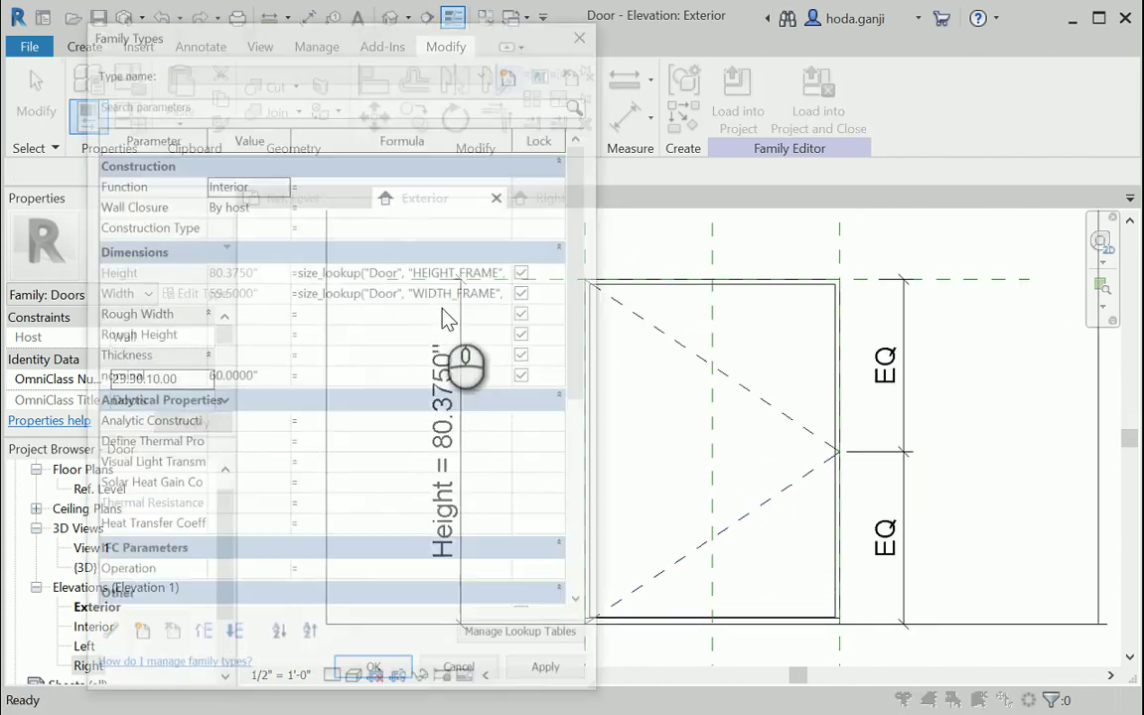
left_click_drag(397, 42, 340, 37)
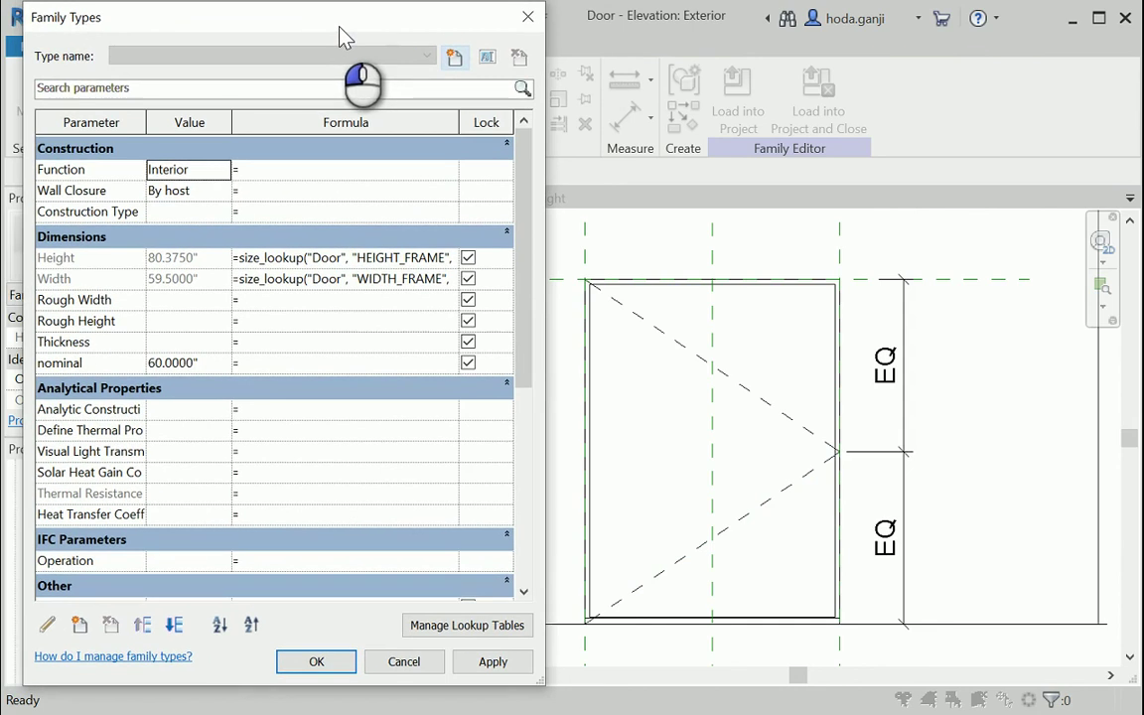
left_click(202, 364)
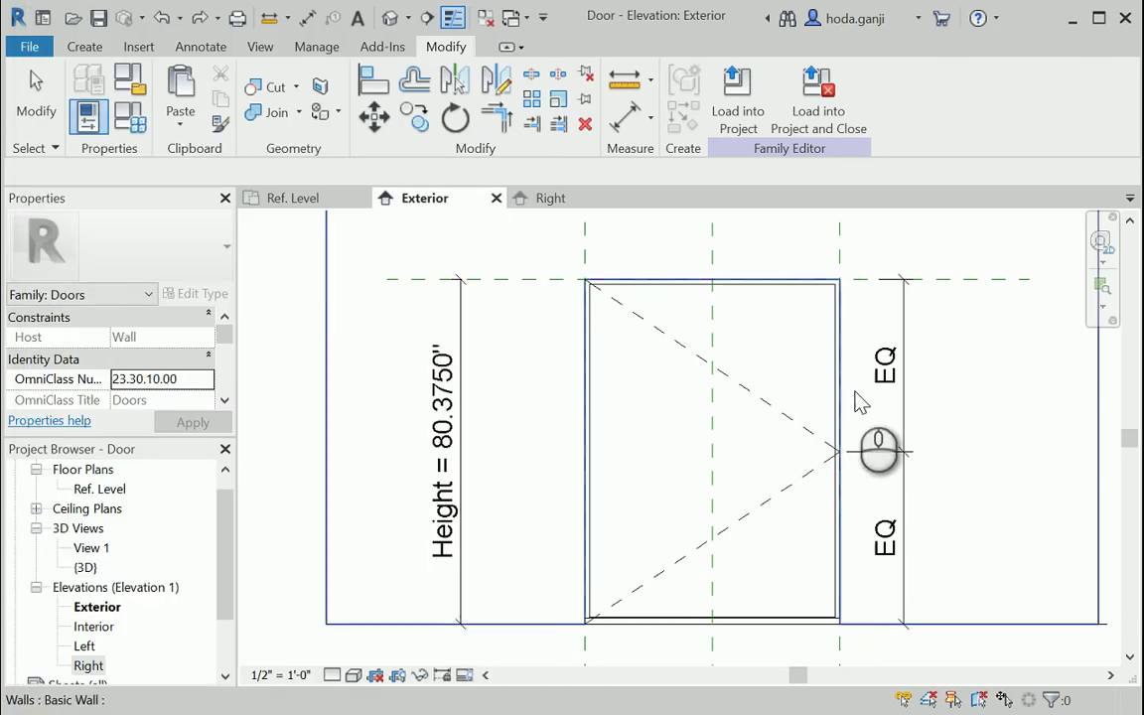
Inspect the completed frame in the default 3D view, orbiting to see it from the front.
scroll(862, 395, "up", 1)
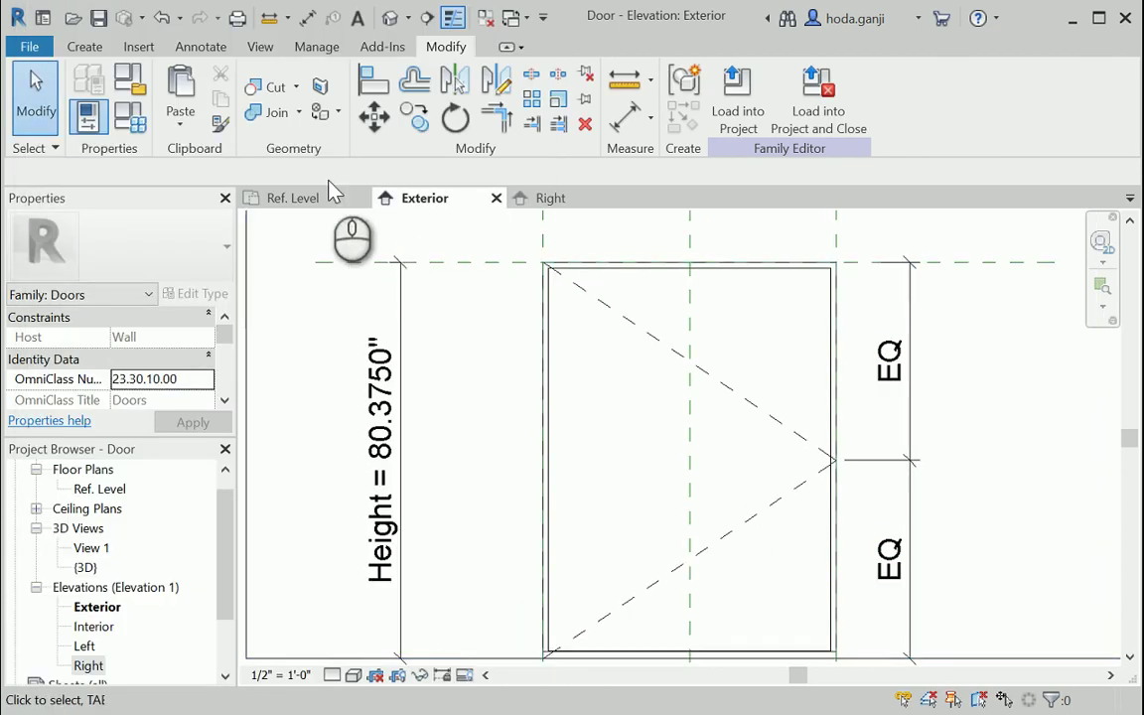
left_click(390, 17)
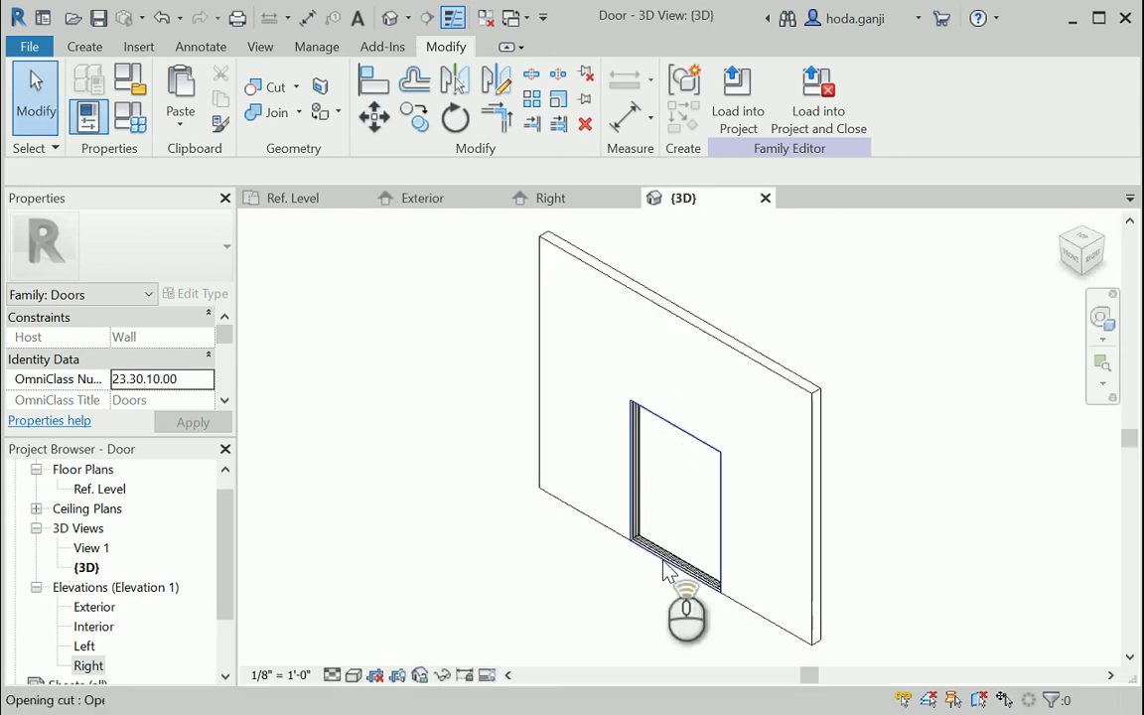
middle_click_drag(662, 574, 759, 532, "shift")
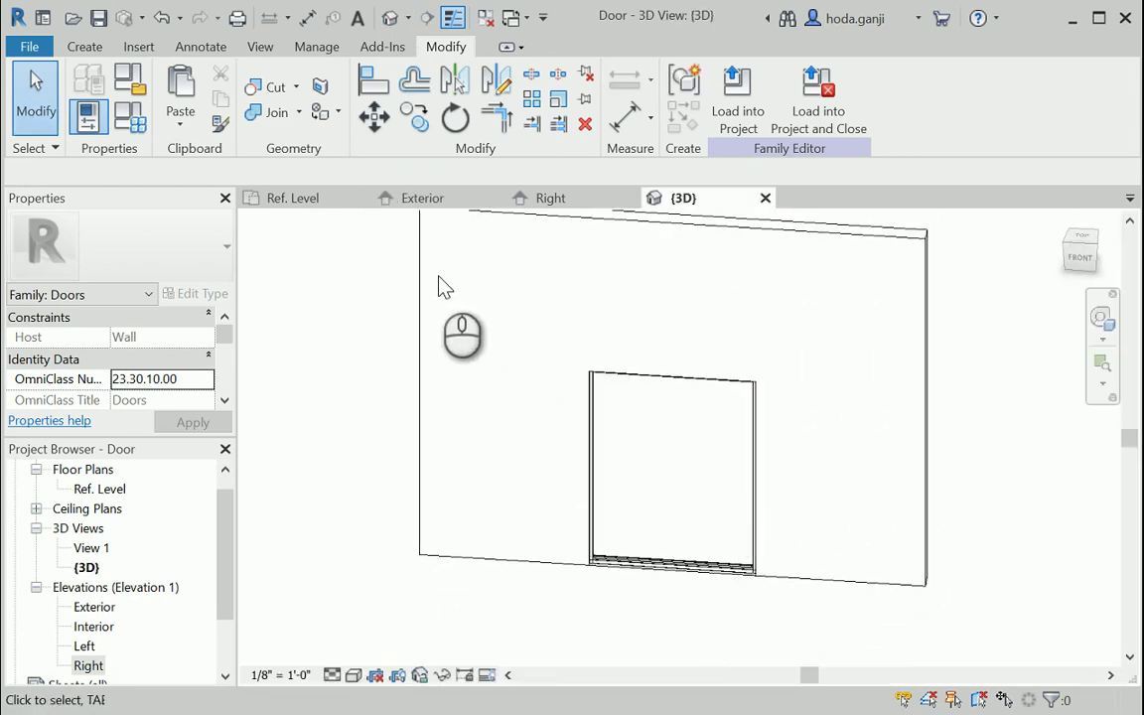
In the Ref. Level plan, pick the lower track's long face as the work plane and open the Exterior elevation for sketching.
left_click(297, 198)
scroll(556, 528, "up", 4)
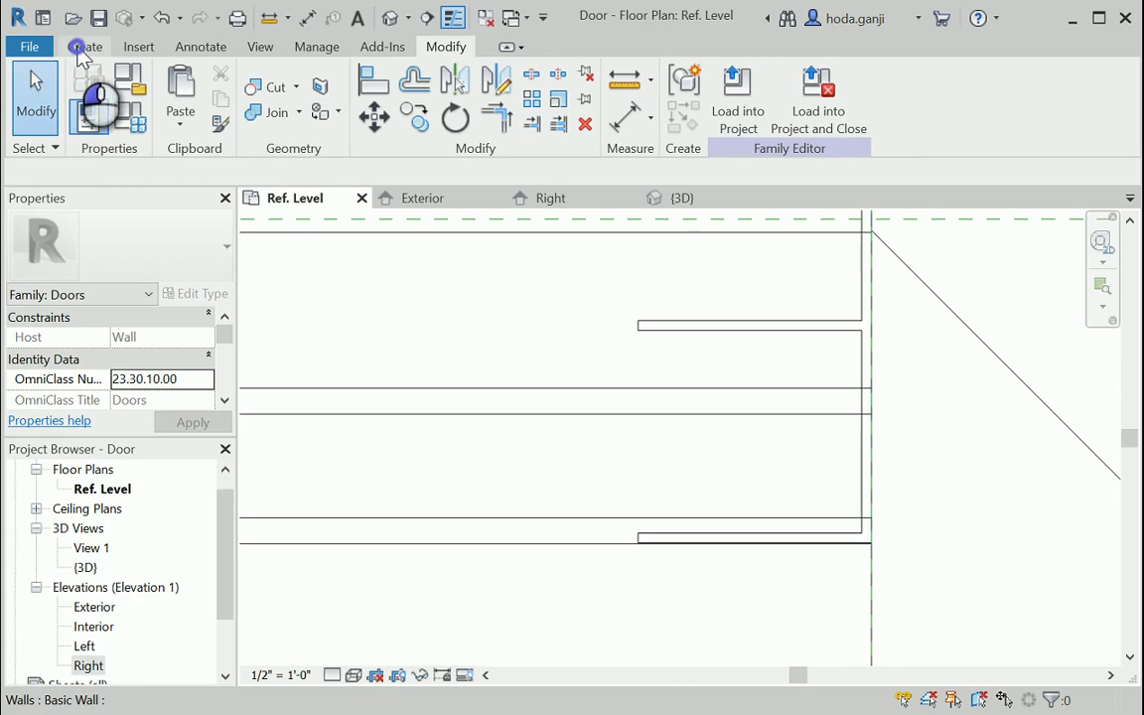
left_click(85, 46)
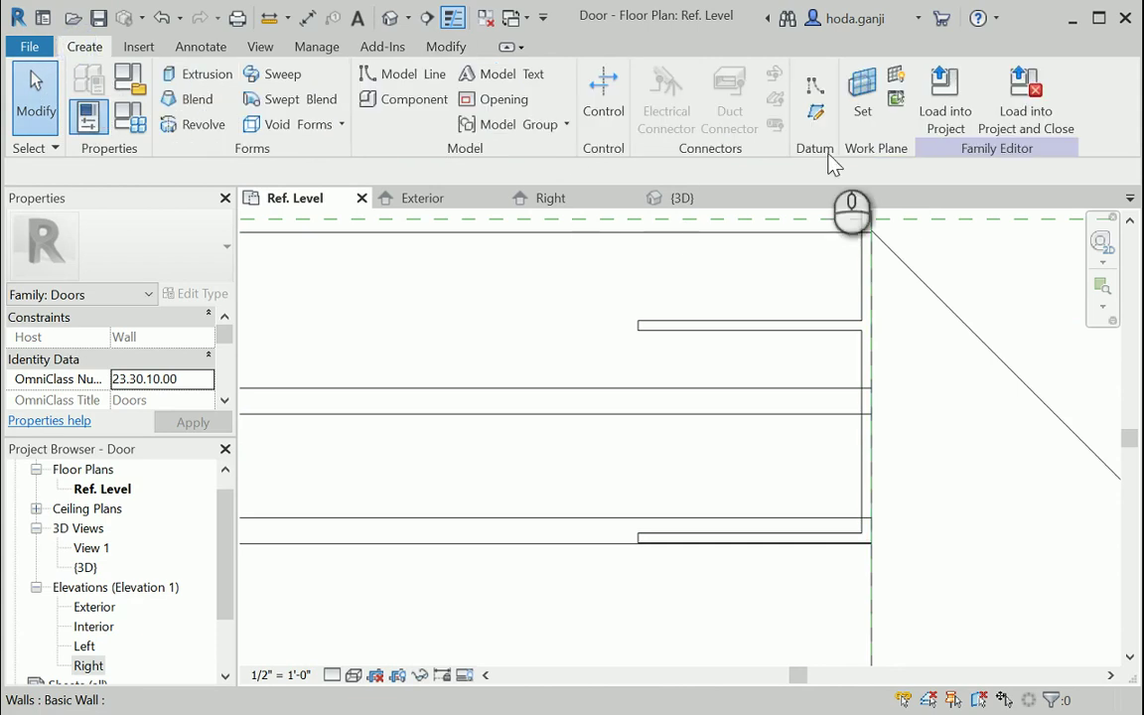
left_click(863, 100)
left_click(552, 255)
left_click(651, 353)
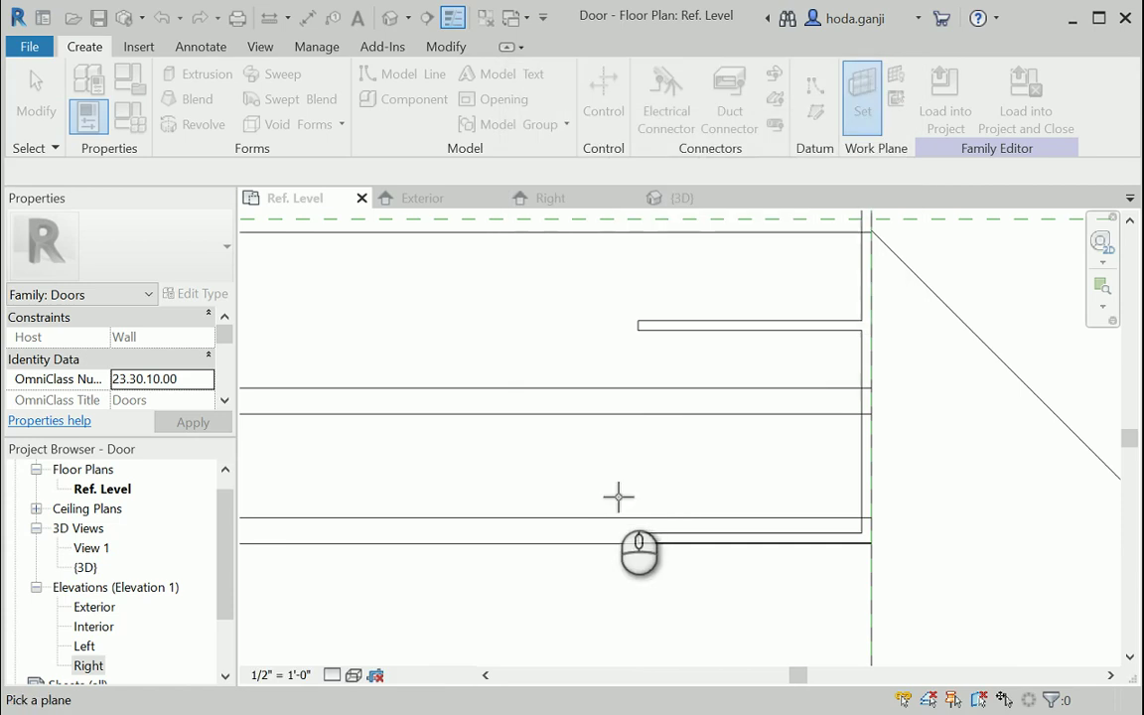
left_click(616, 516)
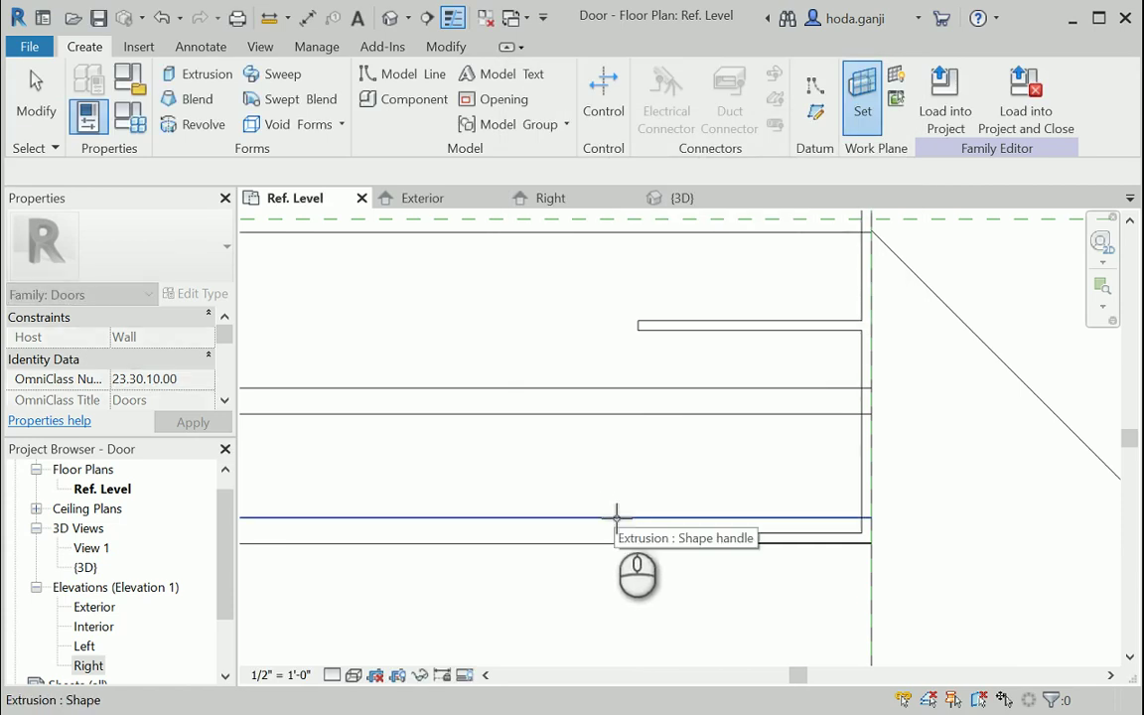
left_click(616, 516)
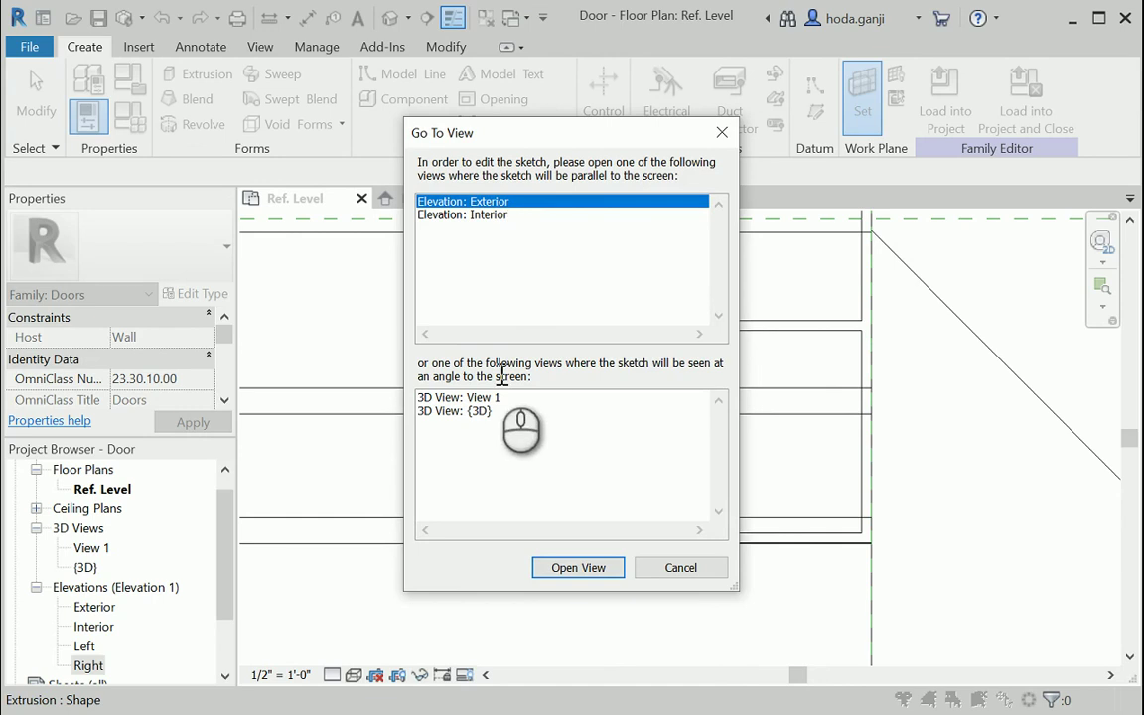
left_click(561, 566)
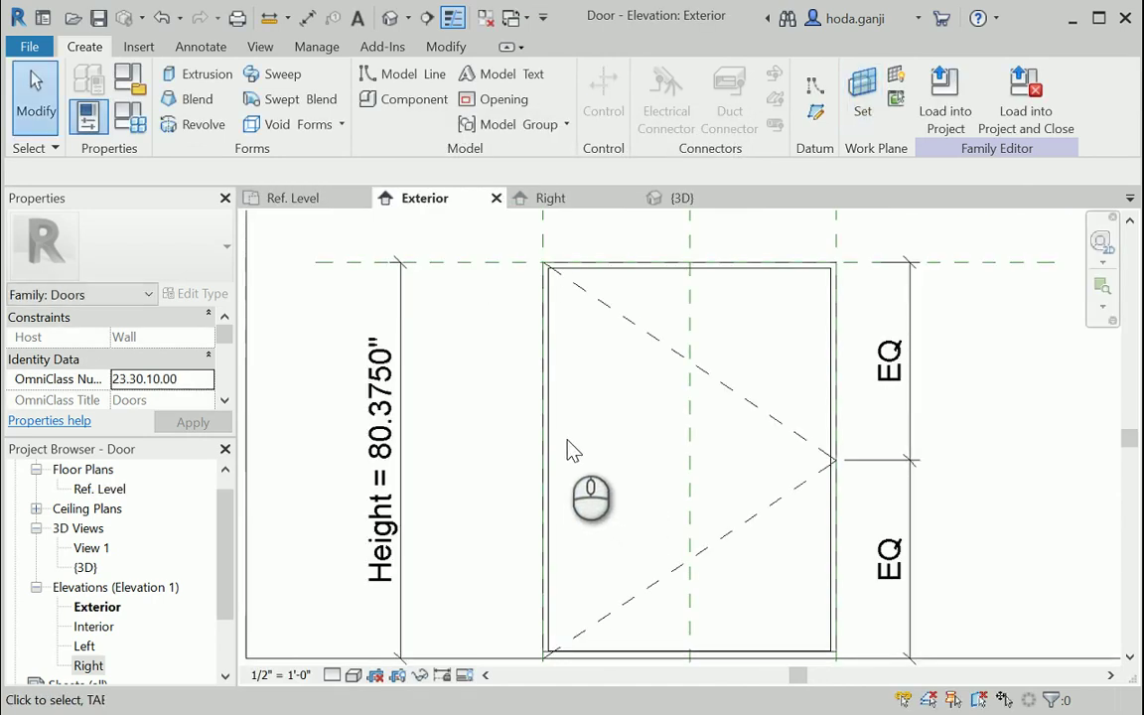
Start an extrusion and sketch a door panel rectangle from the frame's inner upper corner, about 41.3" wide and 77.75" high.
scroll(889, 605, "down", 2)
scroll(909, 586, "up", 2)
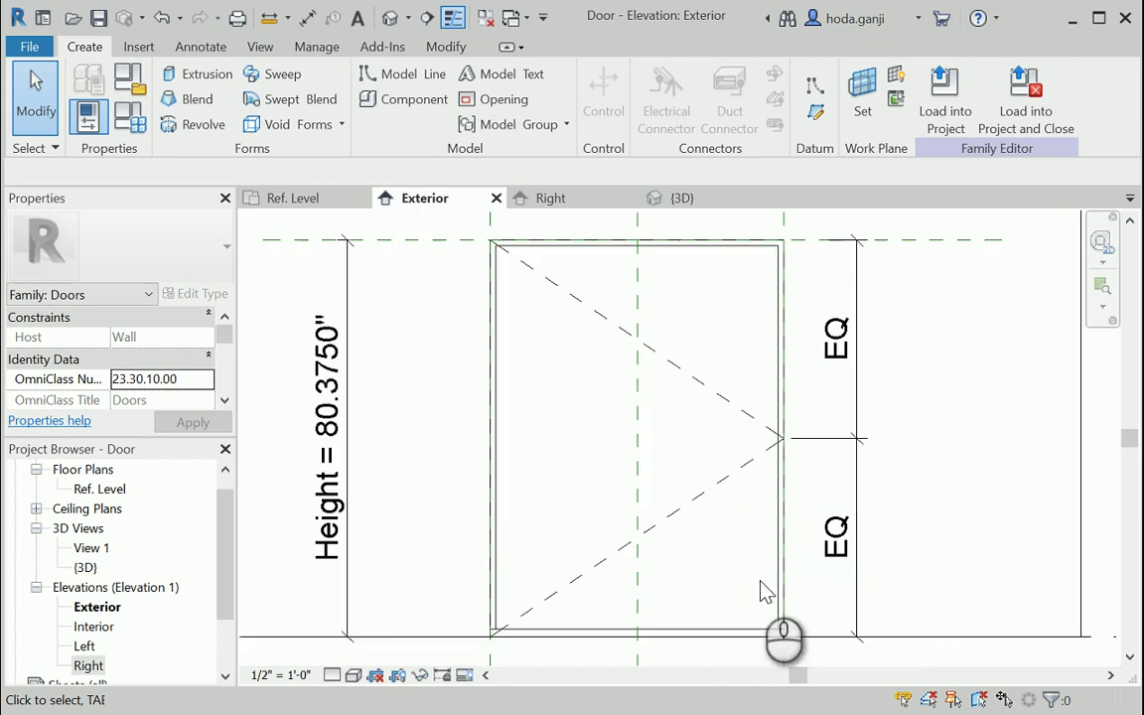
scroll(830, 473, "down", 2)
scroll(760, 445, "up", 2)
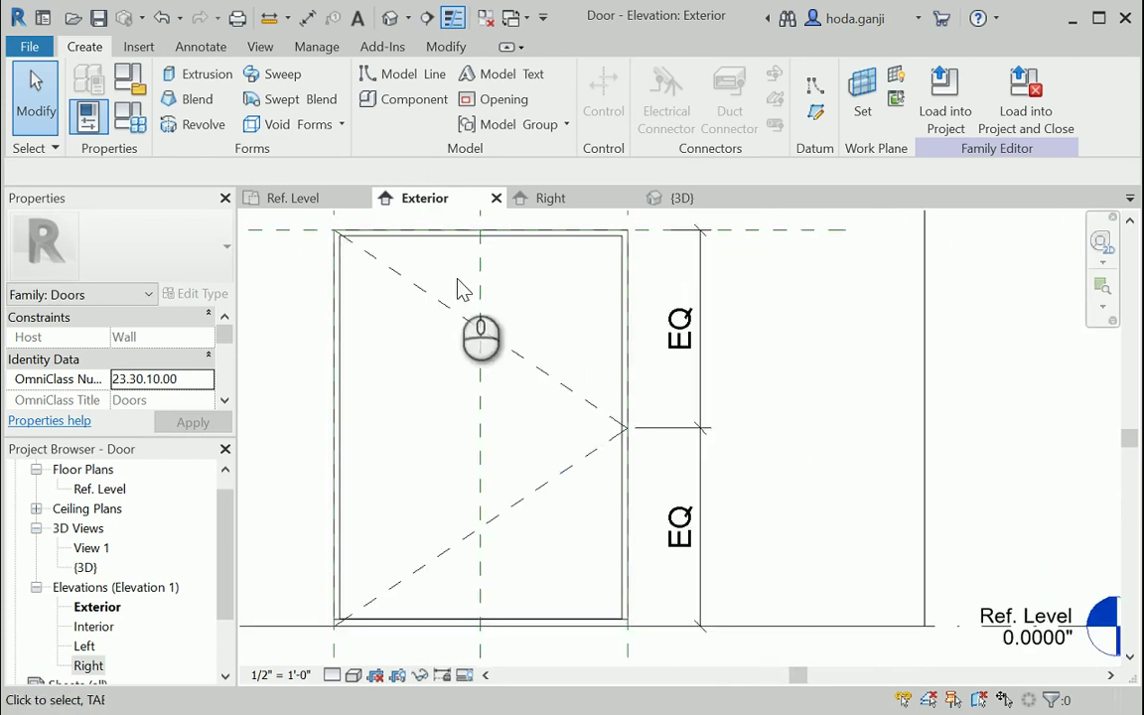
left_click(191, 73)
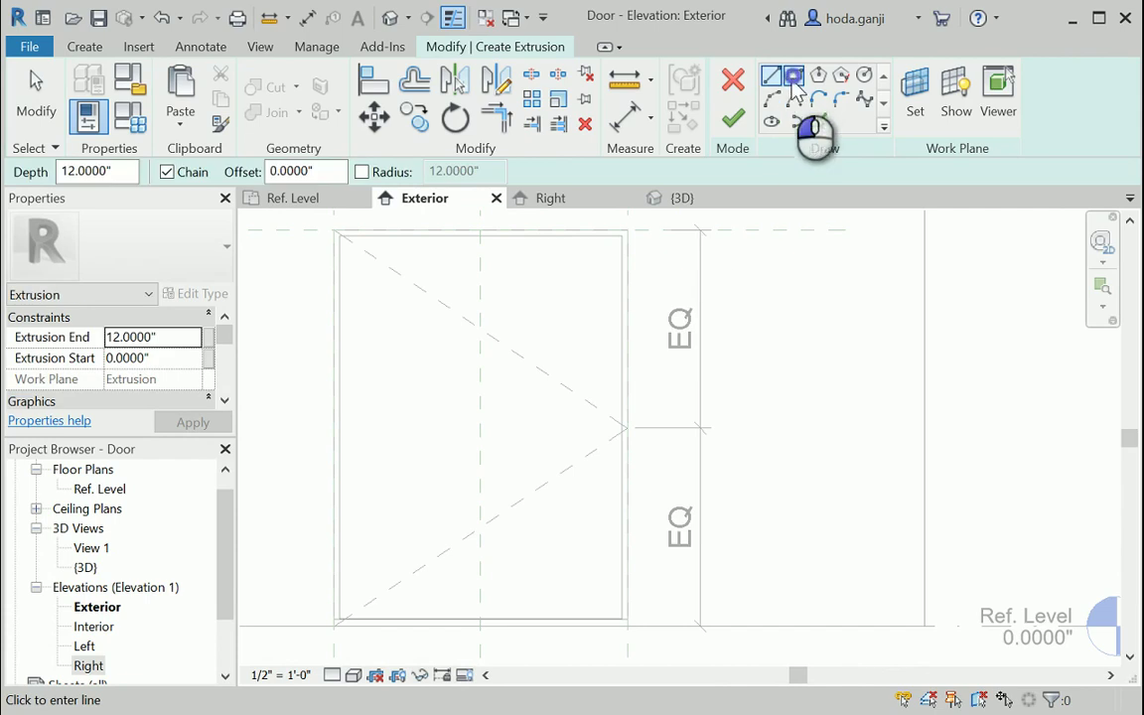
scroll(636, 218, "up", 3)
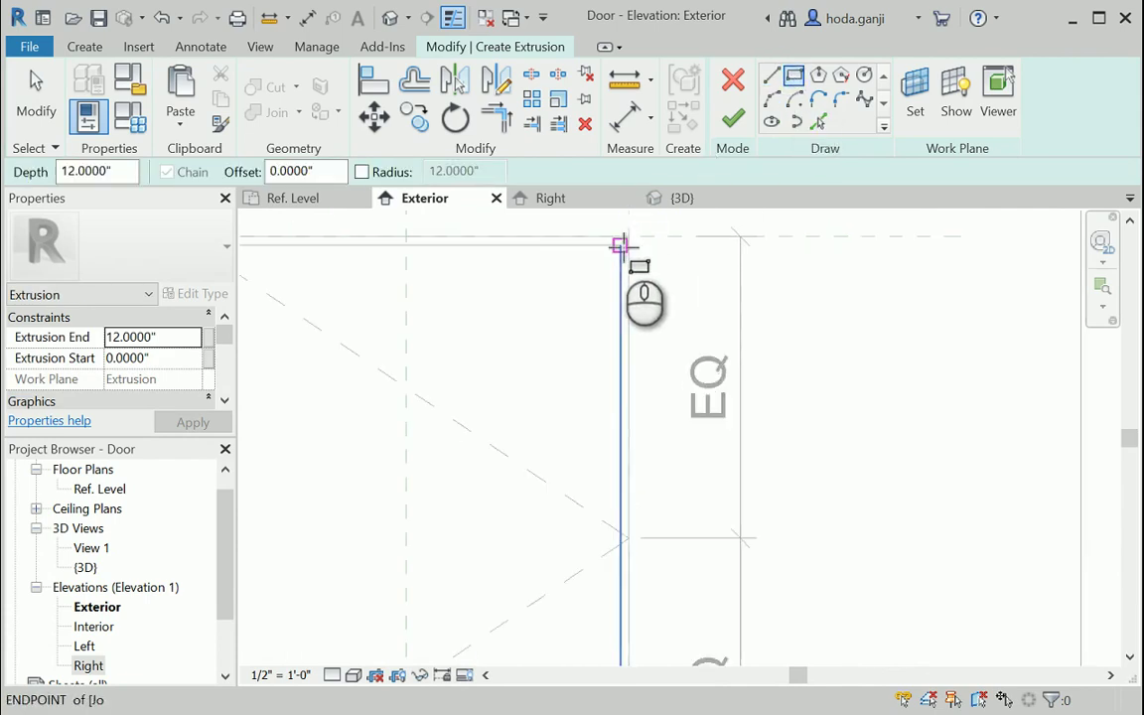
left_click(620, 244)
scroll(620, 244, "down", 2)
left_click(442, 578)
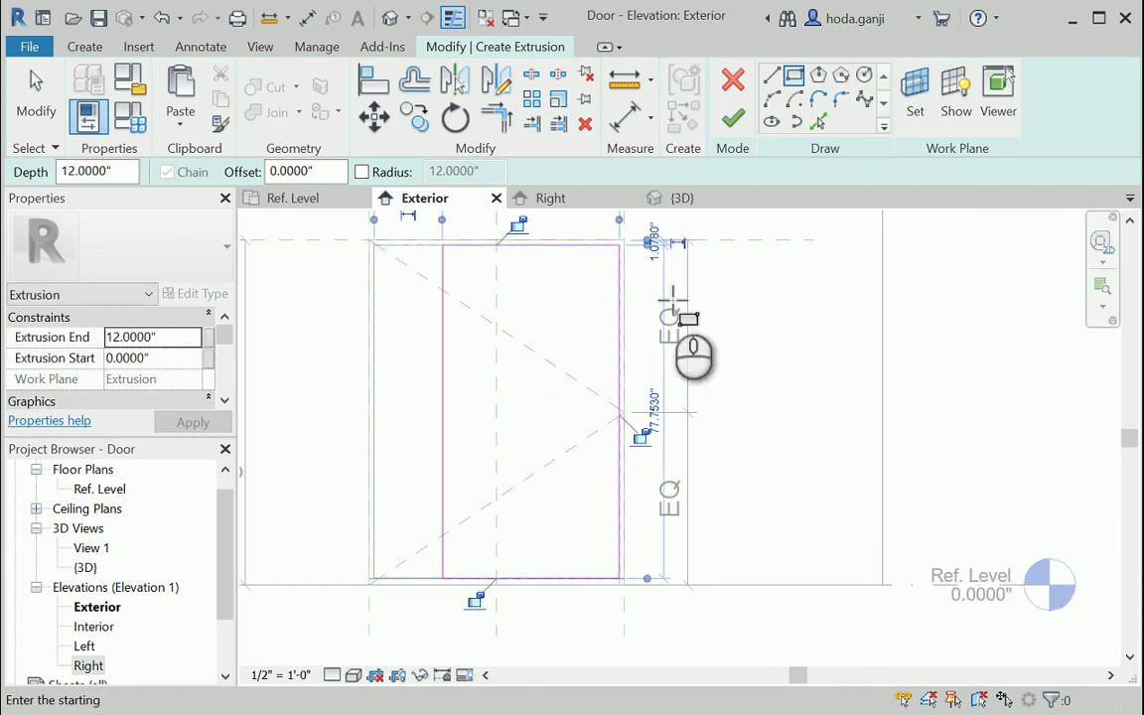
Lock the panel sketch's top edge to the frame and finish the extrusion with a 12" depth.
scroll(520, 218, "up", 2)
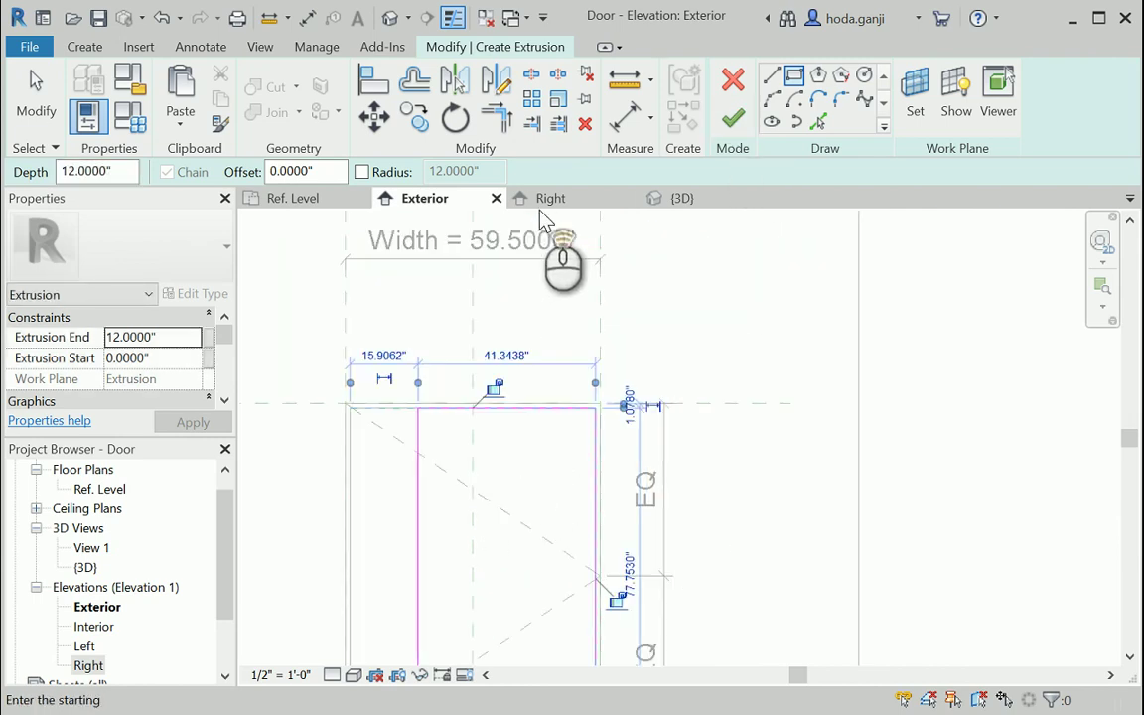
left_click(485, 374)
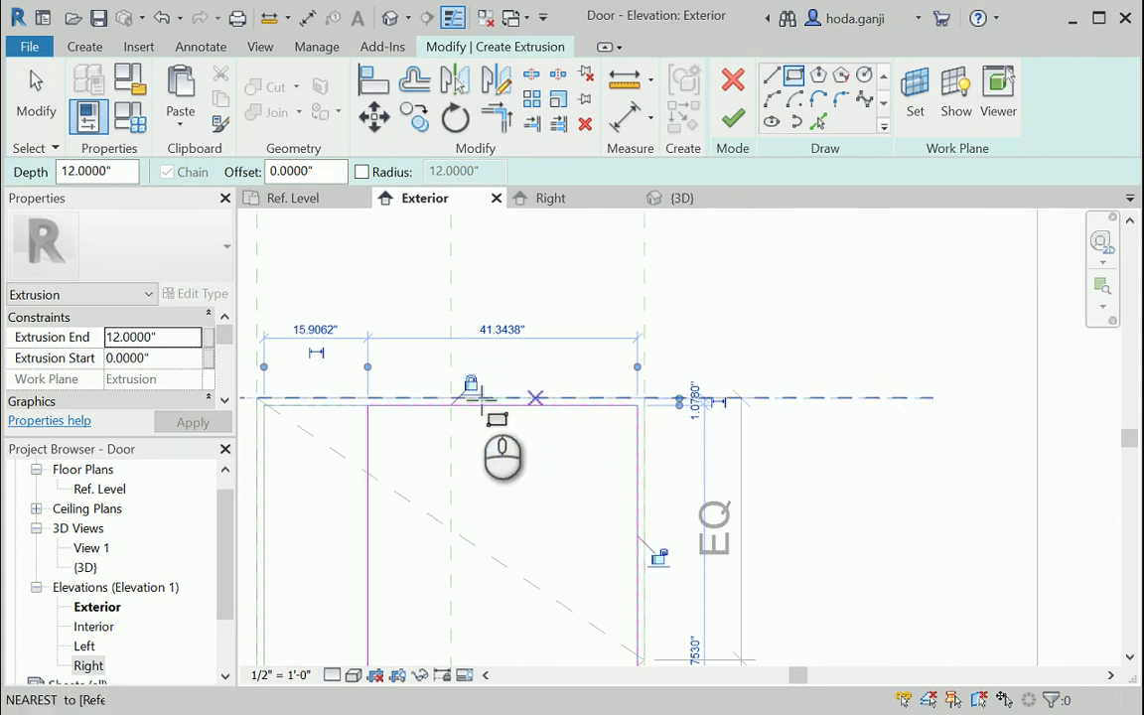
left_click(737, 119)
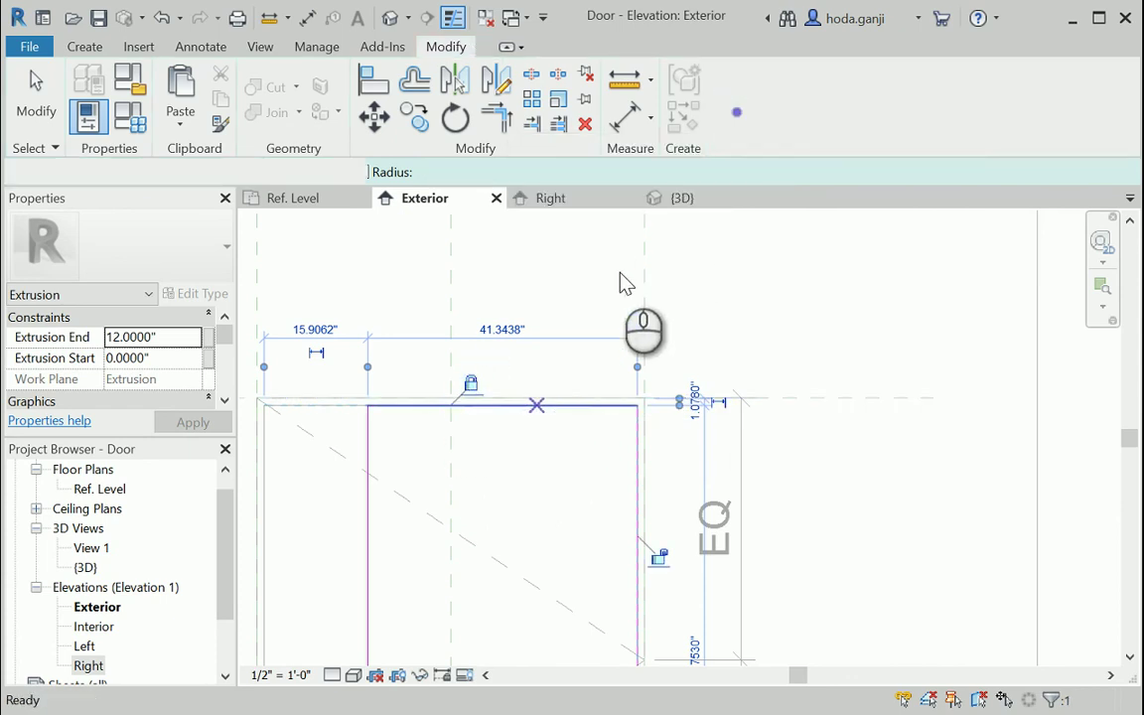
scroll(616, 270, "down", 2)
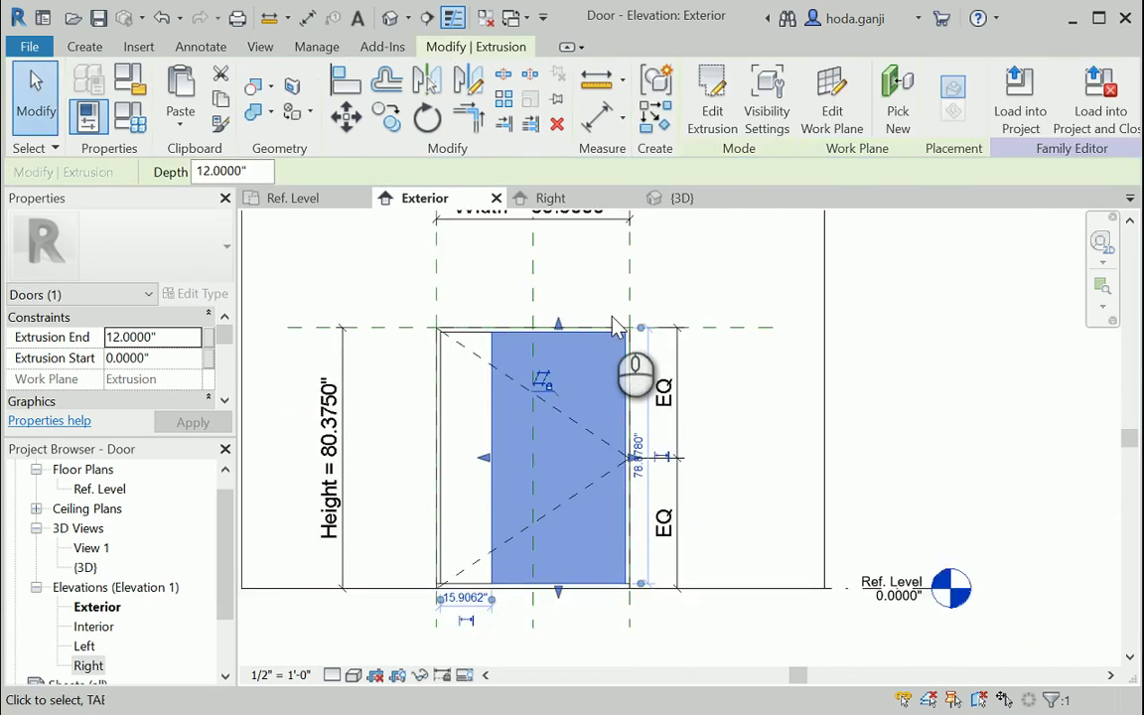
scroll(514, 399, "up", 1)
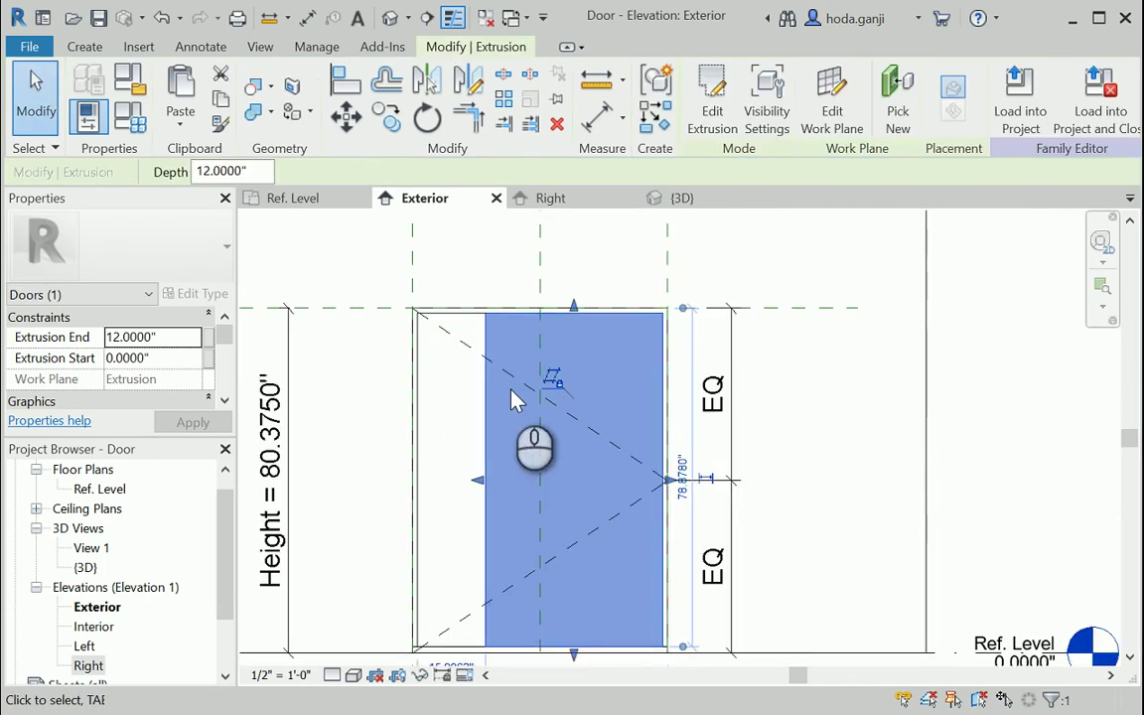
scroll(548, 366, "down", 1)
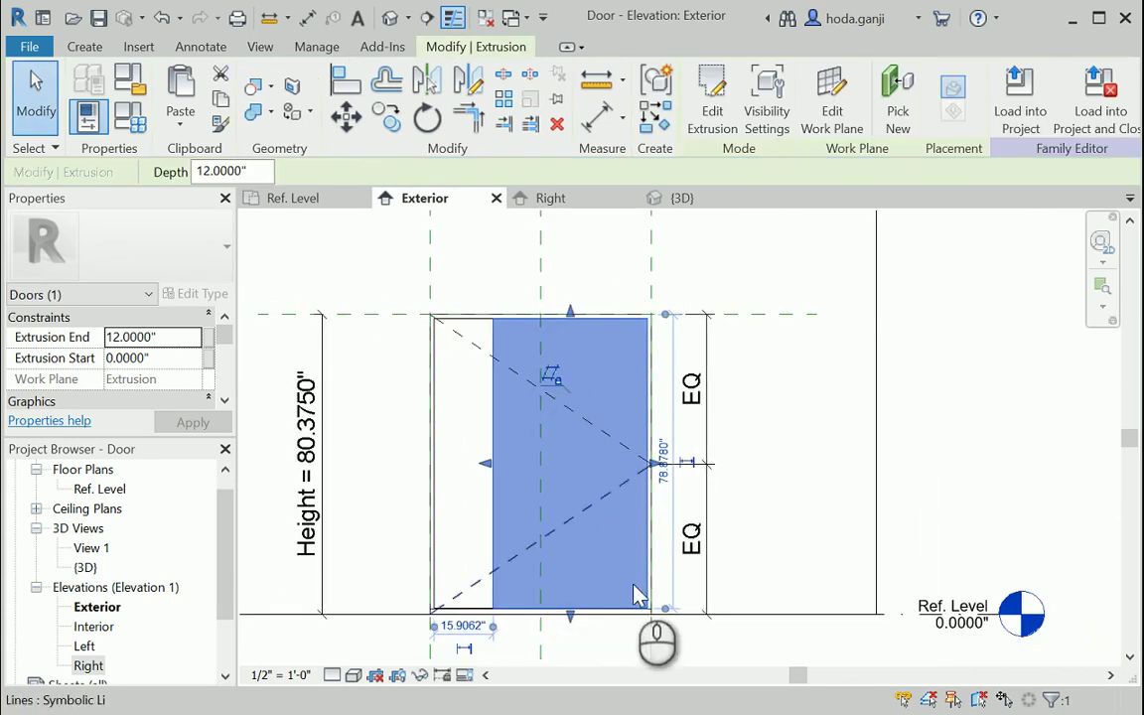
scroll(641, 601, "up", 1)
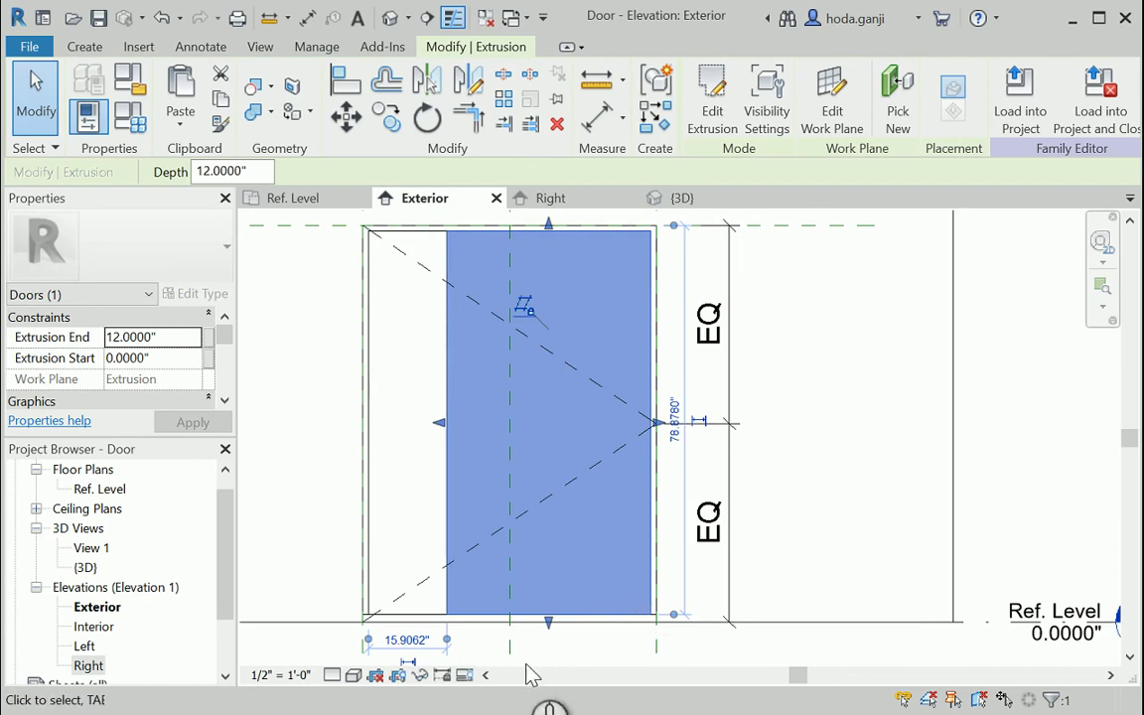
scroll(531, 673, "down", 1)
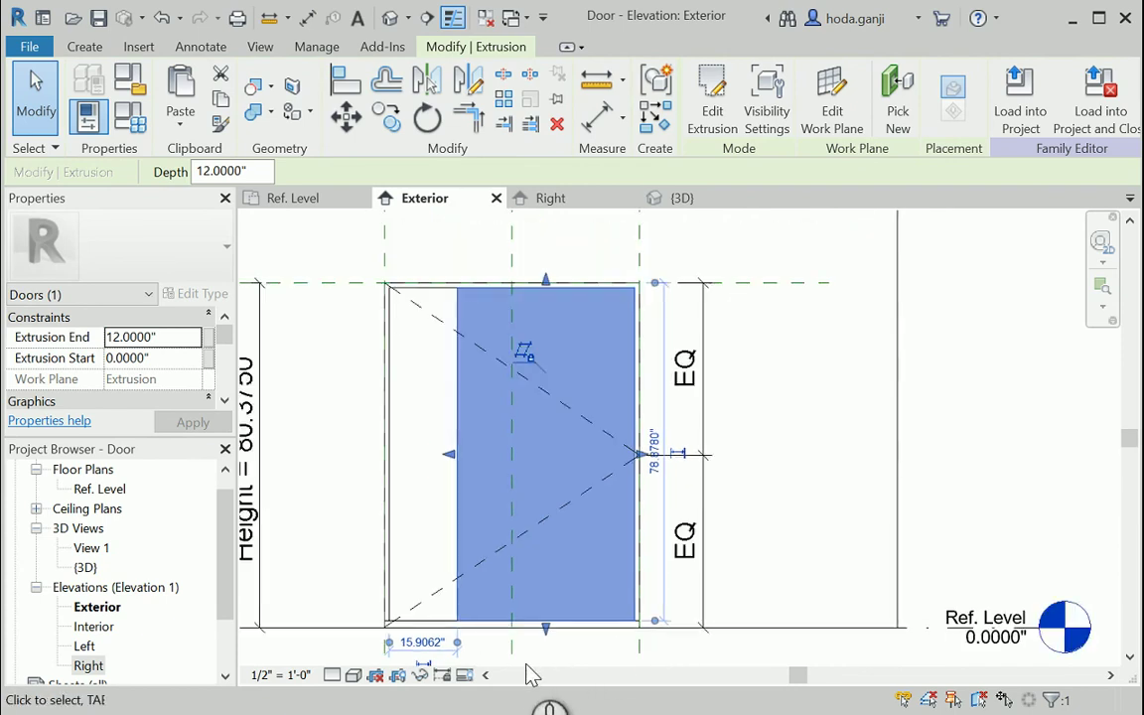
In the Ref. Level plan, set the panel extrusion's end to 0.875" and apply it.
left_click(303, 198)
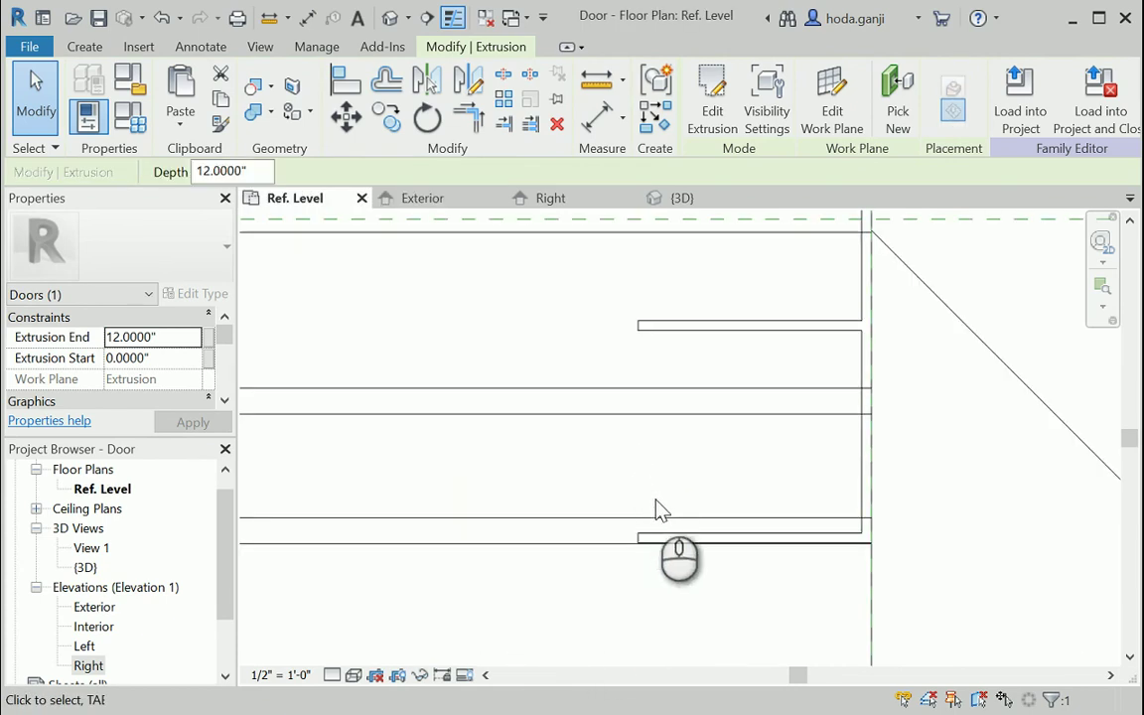
scroll(667, 556, "down", 4)
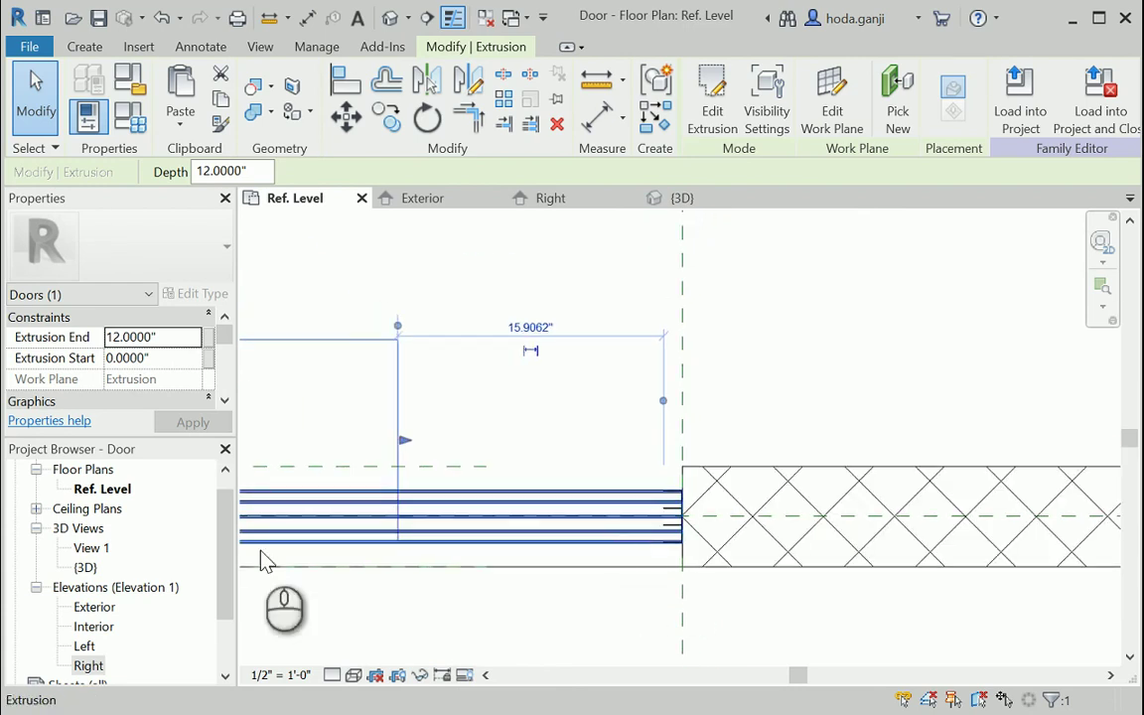
left_click(179, 337)
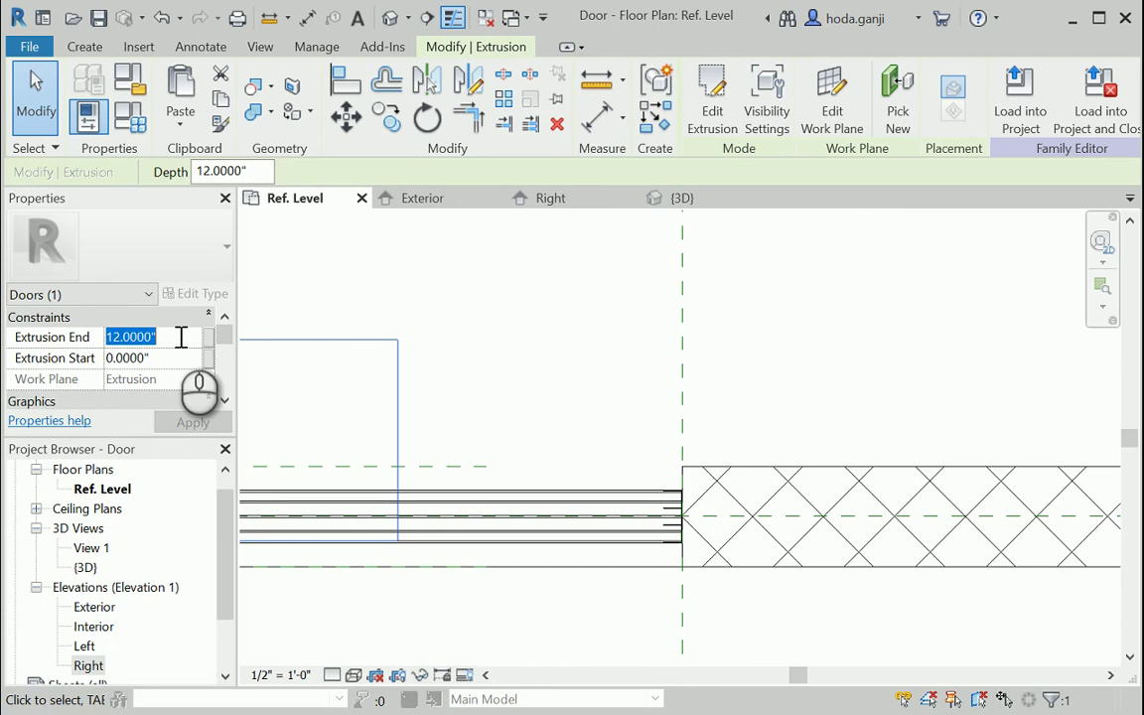
left_click(206, 427)
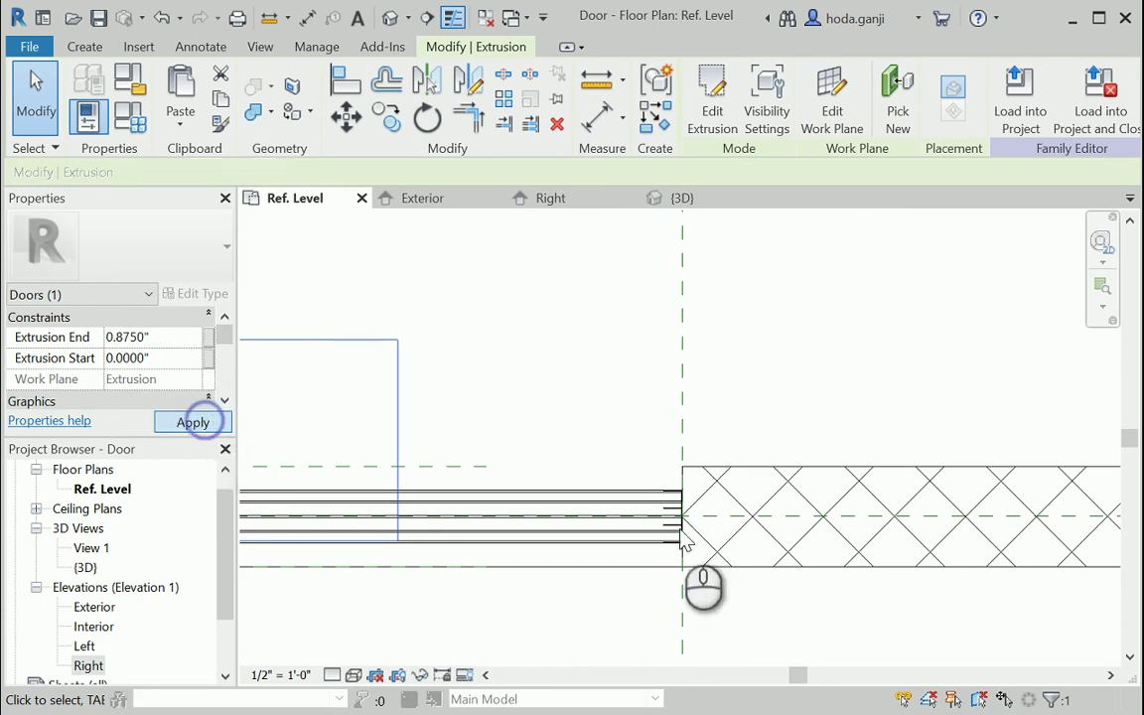
In the Exterior elevation, temporarily isolate the door panel extrusion.
scroll(779, 567, "down", 2)
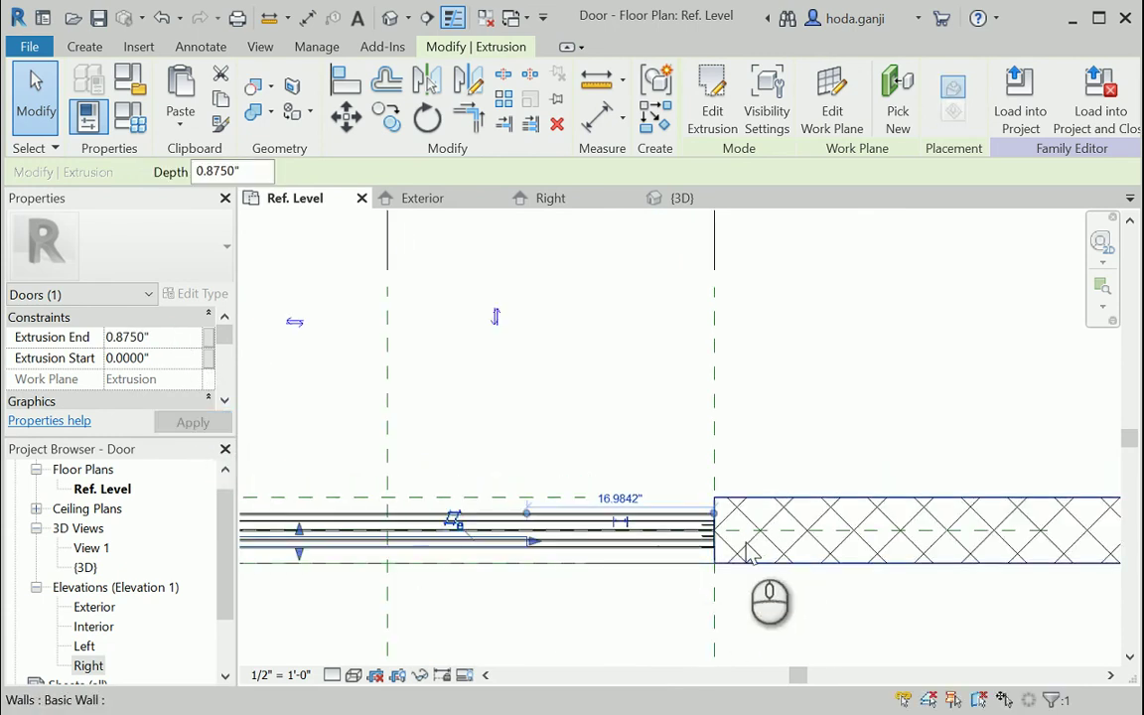
scroll(675, 584, "down", 2)
scroll(621, 584, "up", 1)
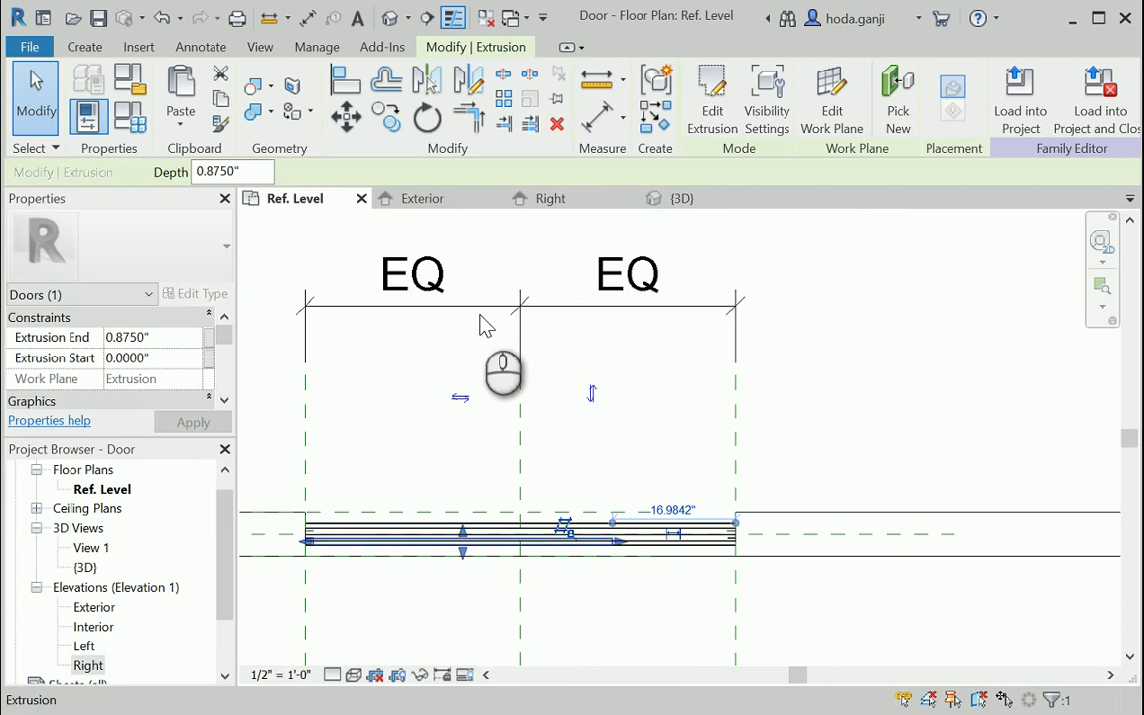
left_click(437, 199)
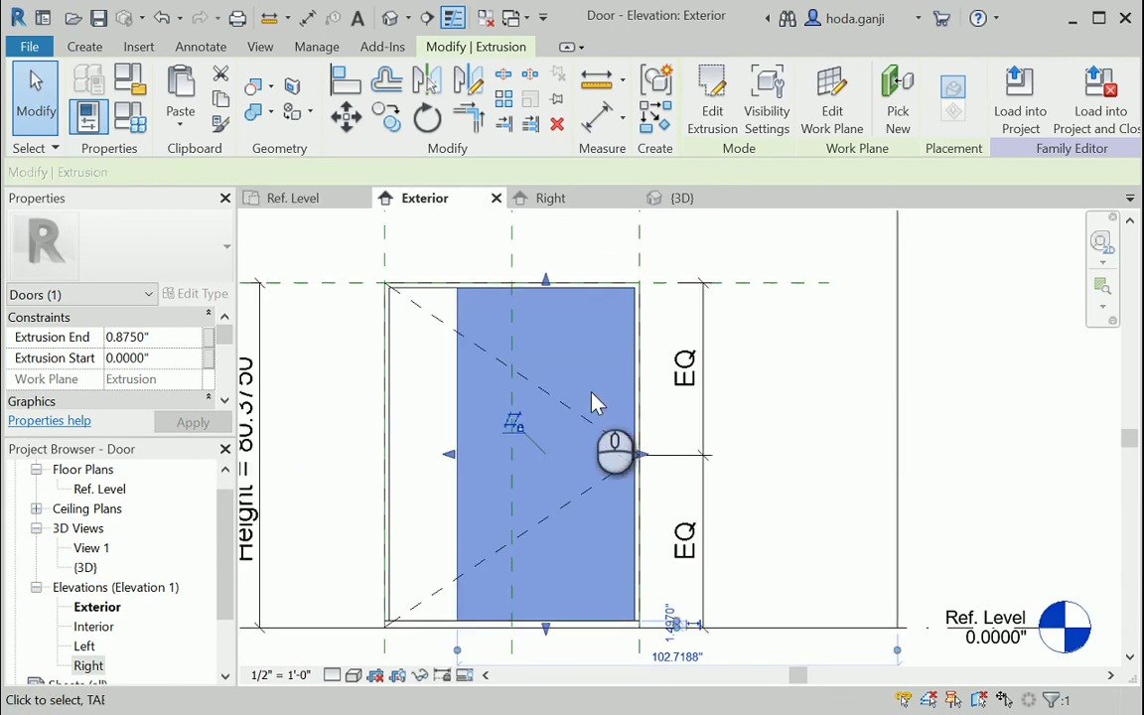
left_click(419, 675)
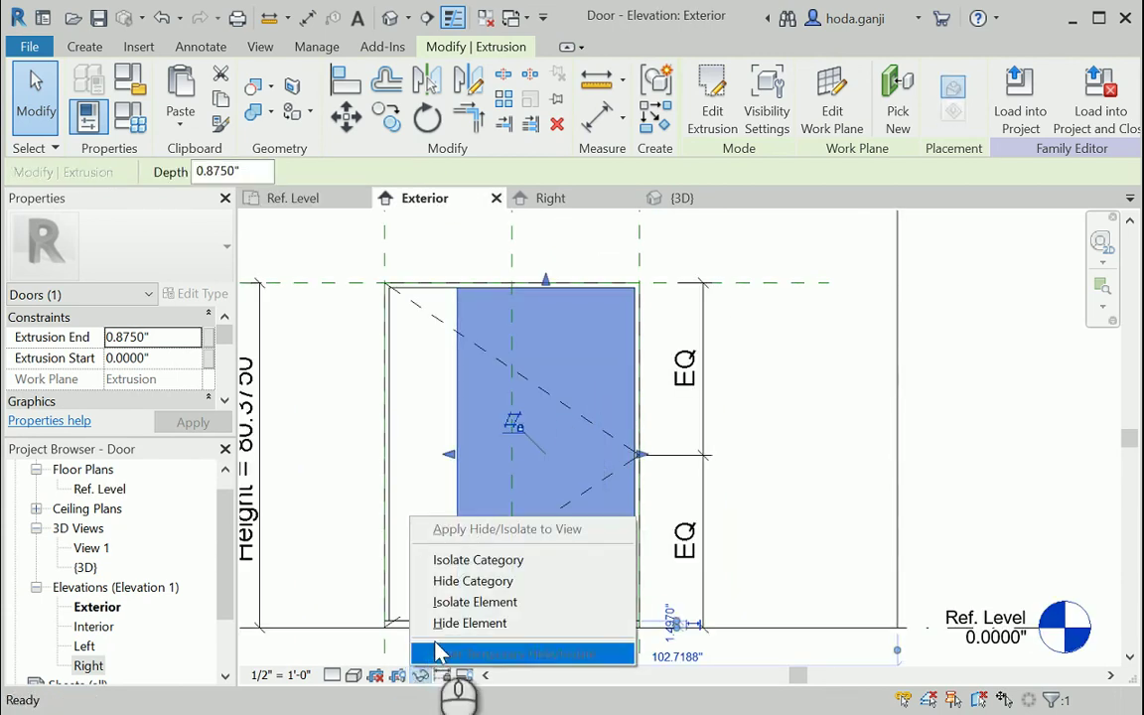
left_click(449, 602)
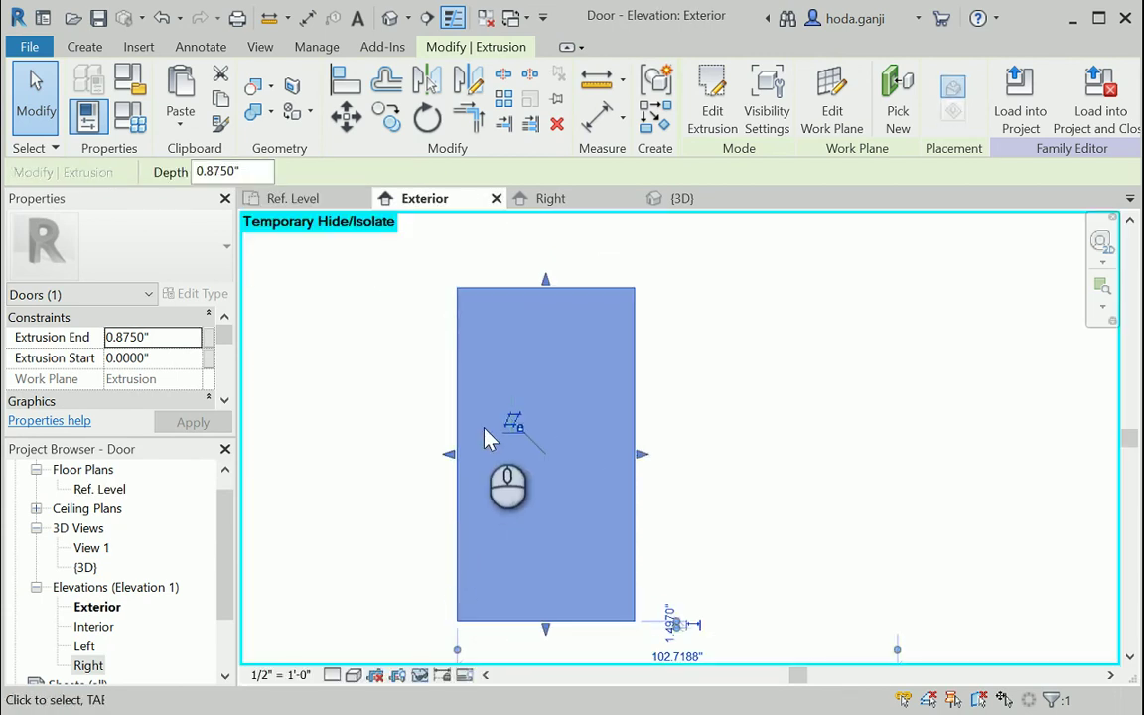
left_click(674, 362)
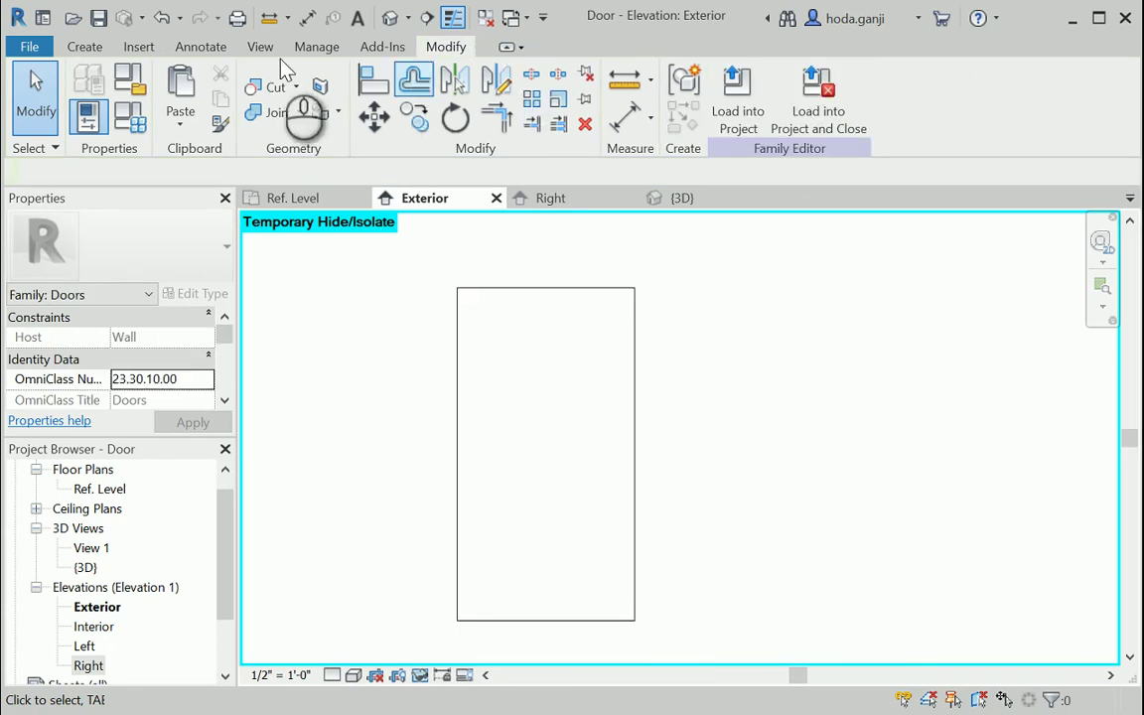
Place aligned dimensions for the panel's height between its top and bottom edges and its width between its side edges.
key("d")
key("i")
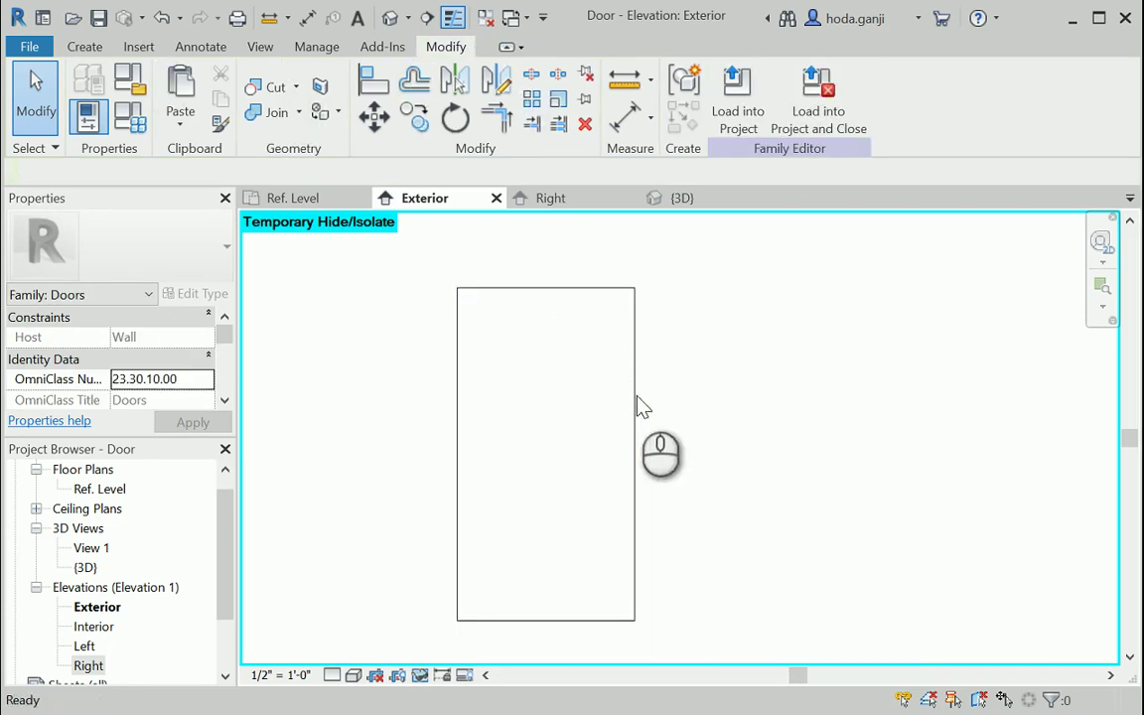
left_click(590, 289)
left_click(597, 620)
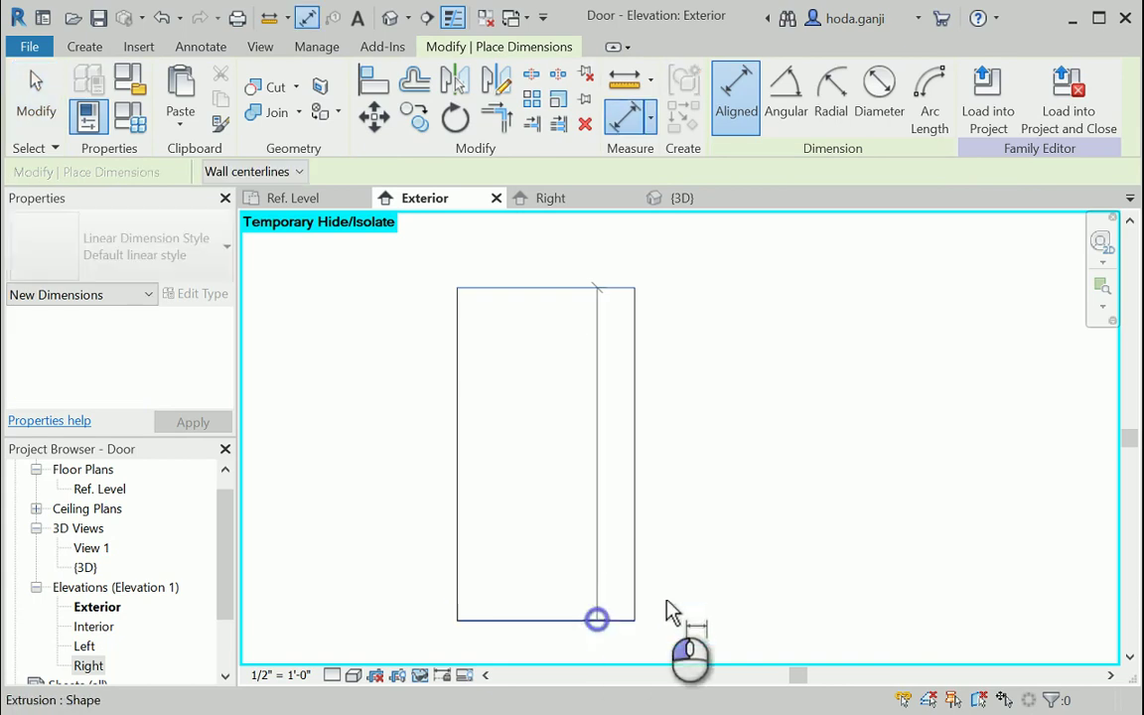
left_click(733, 567)
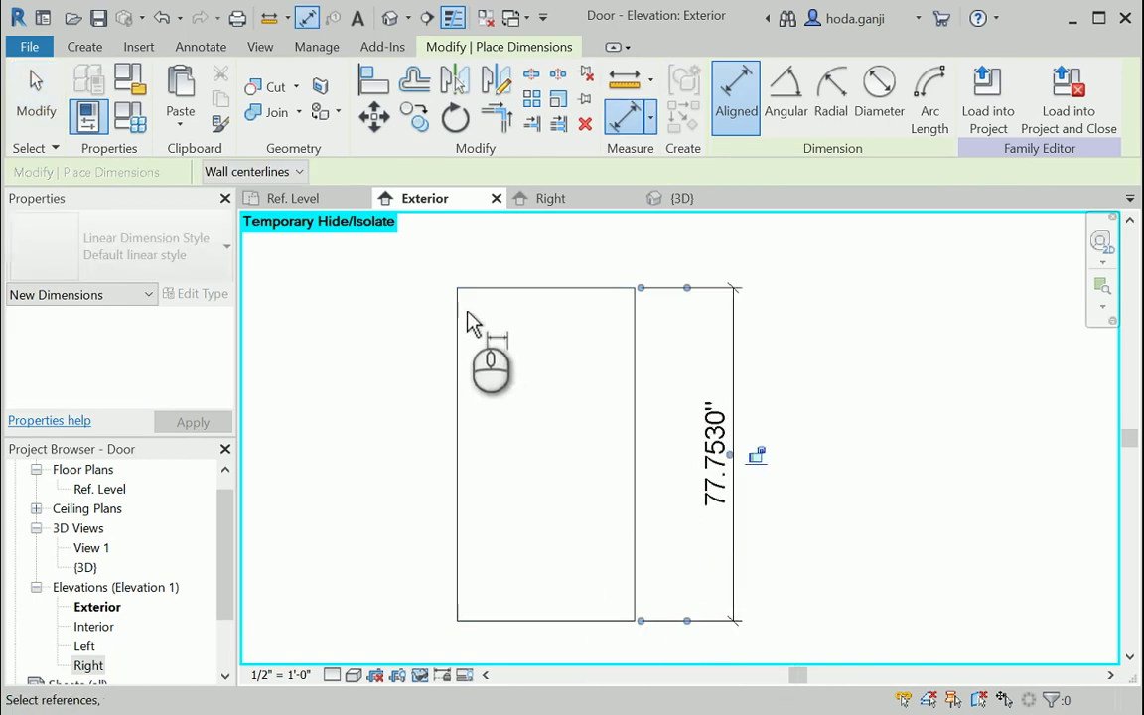
left_click(635, 339)
left_click(458, 357)
scroll(484, 485, "down", 2)
left_click(537, 261)
key("Escape")
key("Escape")
Label the panel's height dimension with a new type family parameter named Height_Panel.
left_click(670, 395)
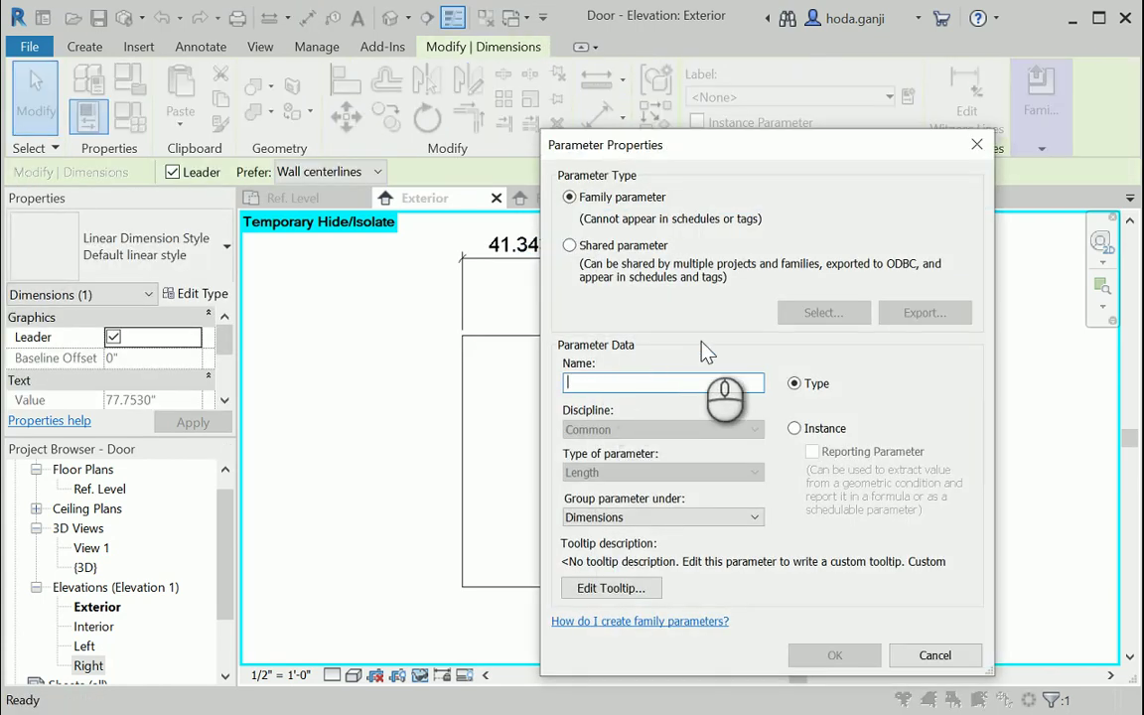
type("Height_Panel")
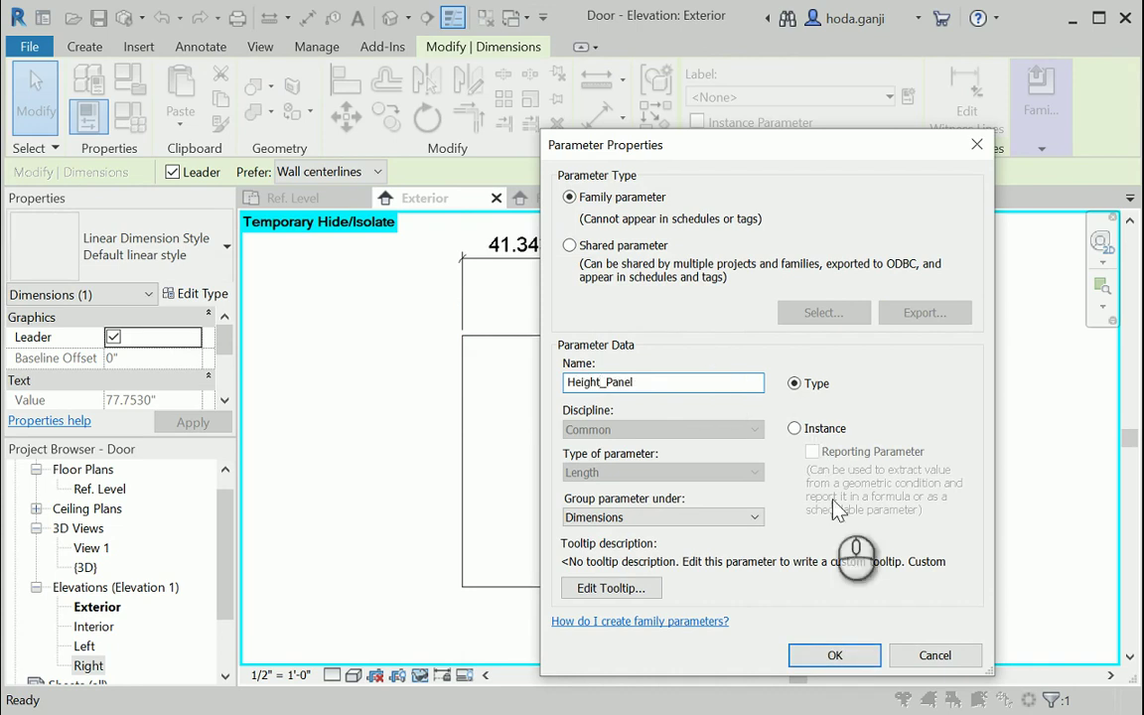
left_click(830, 657)
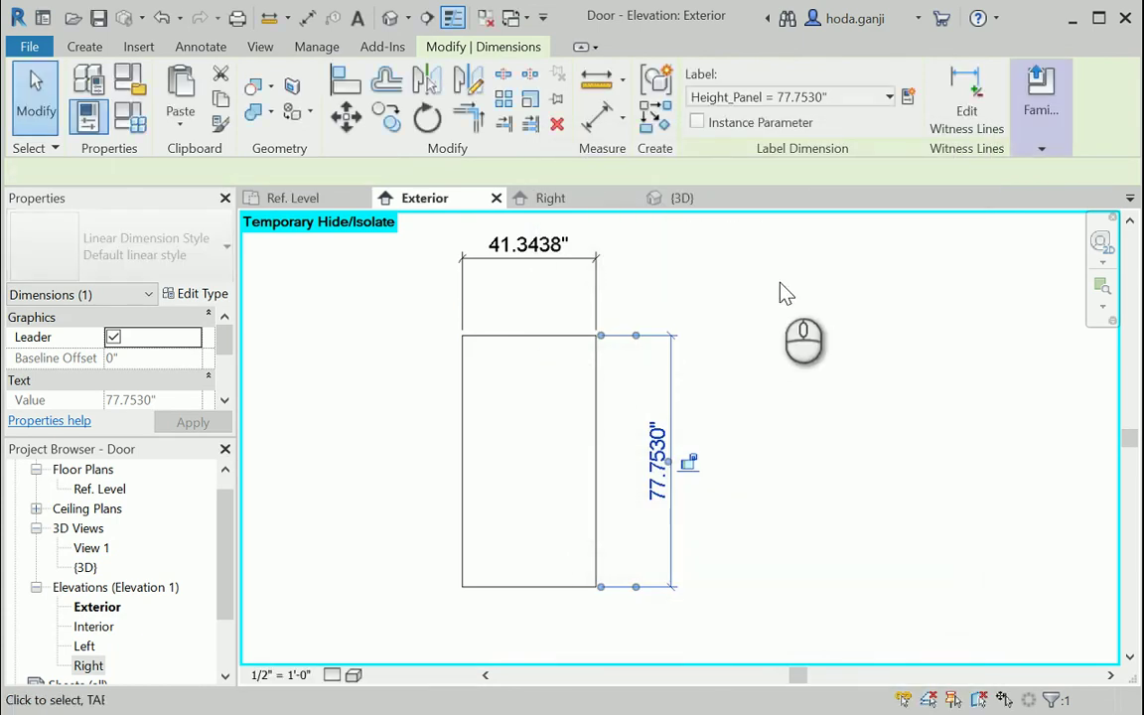
Label the panel's width dimension with a new type family parameter named Width_Panel.
left_click(620, 271)
left_click(573, 258)
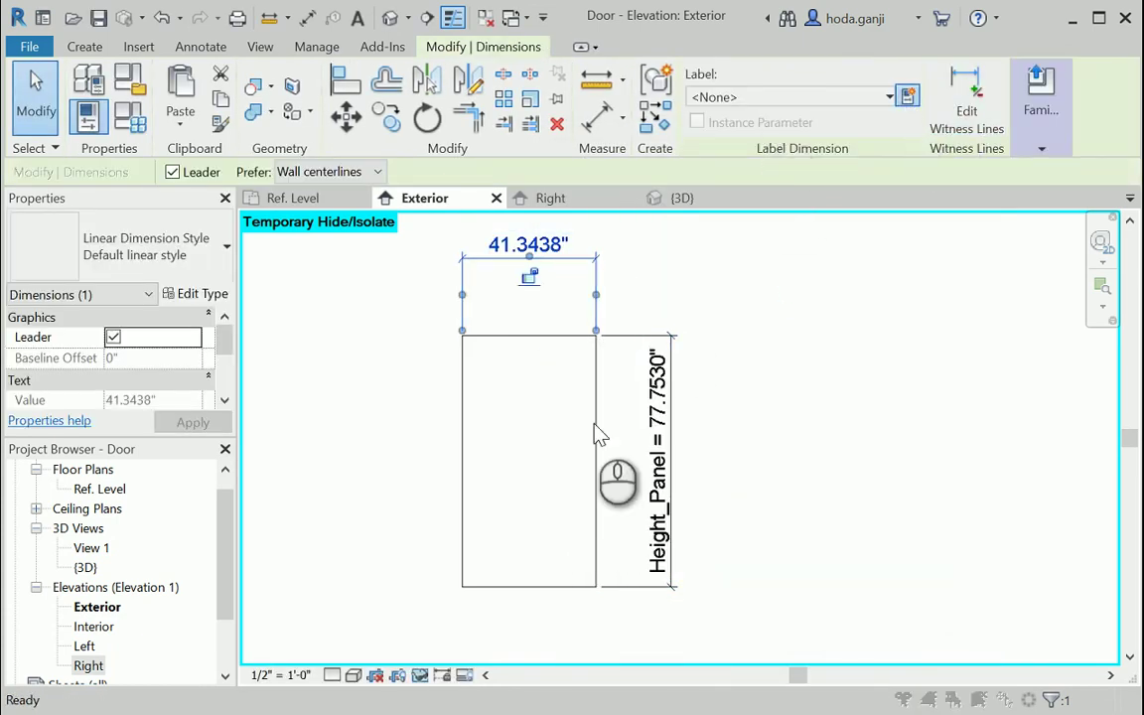
type("Wid")
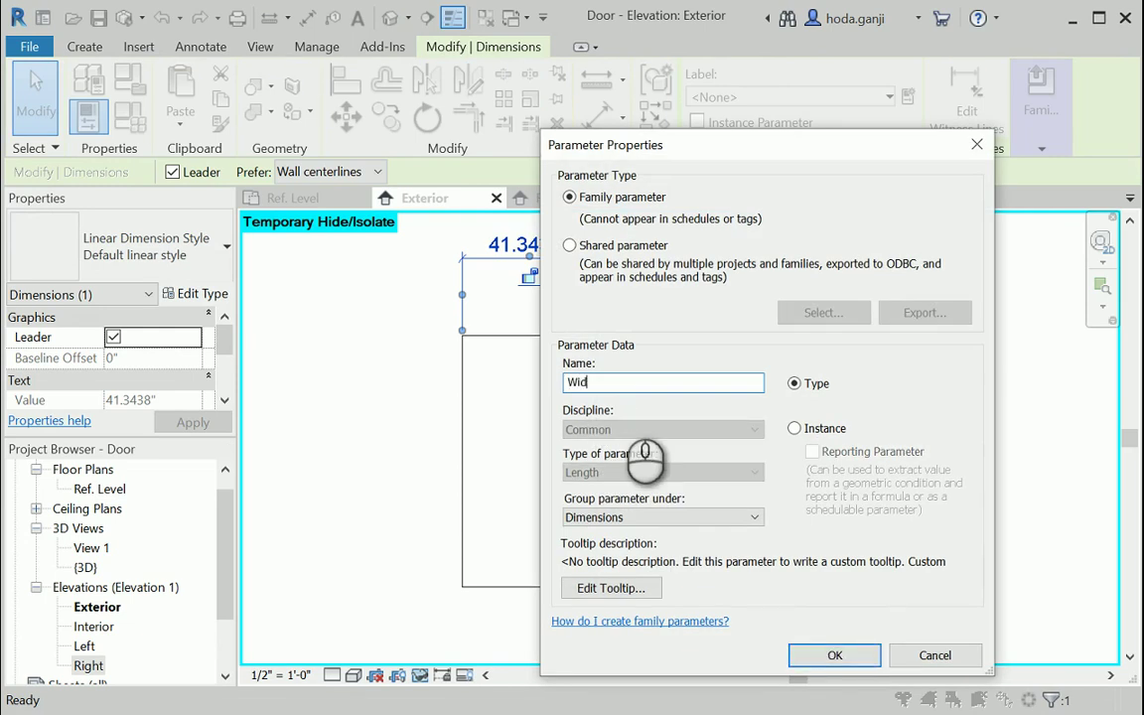
type("th_Panel")
left_click(806, 656)
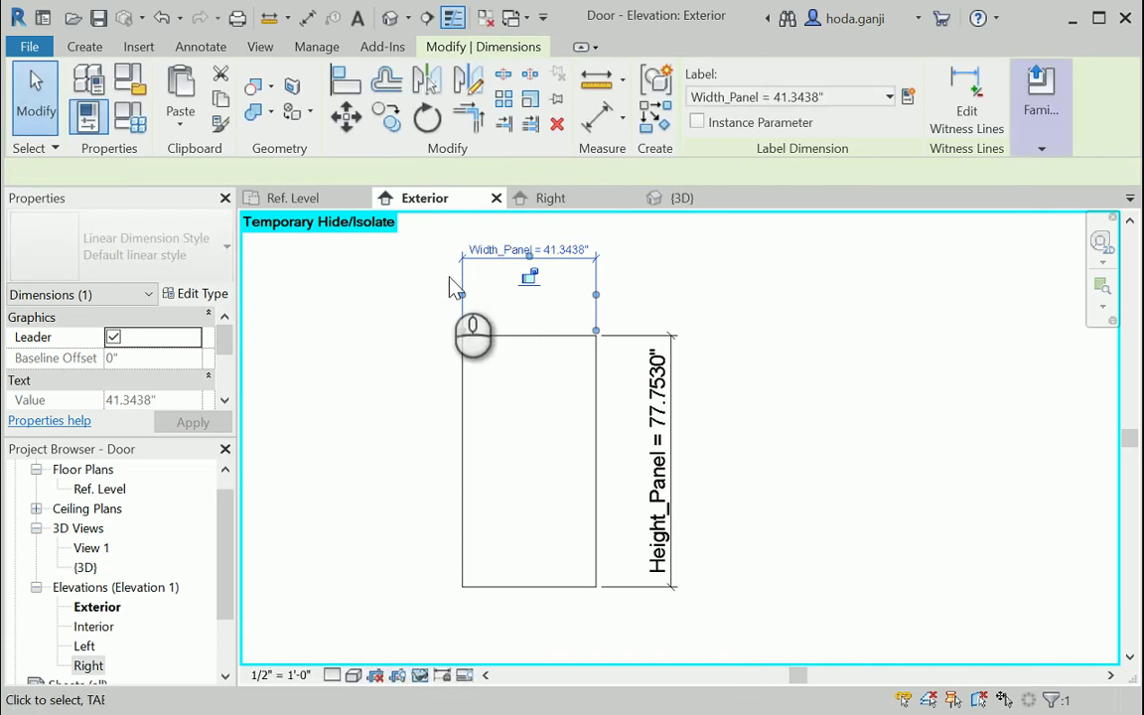
scroll(453, 288, "up", 1)
left_click(777, 290)
Open the family types settings and widen the dialog to show the complete parameter formulas.
scroll(731, 457, "down", 1)
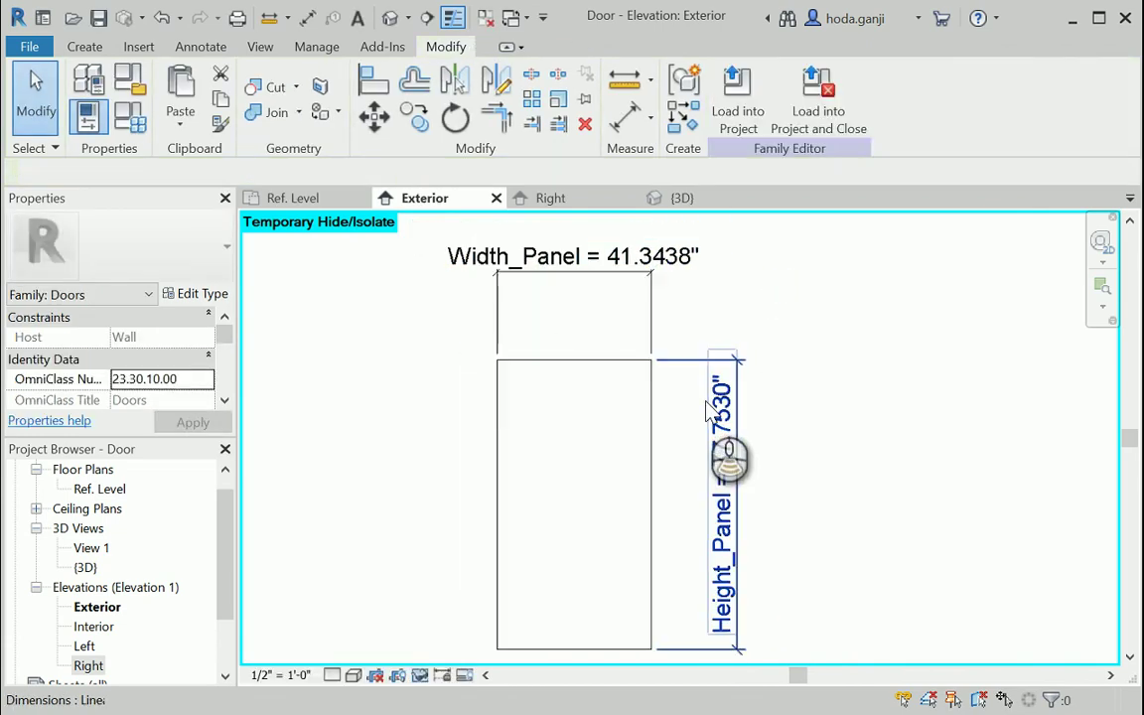
left_click(693, 360)
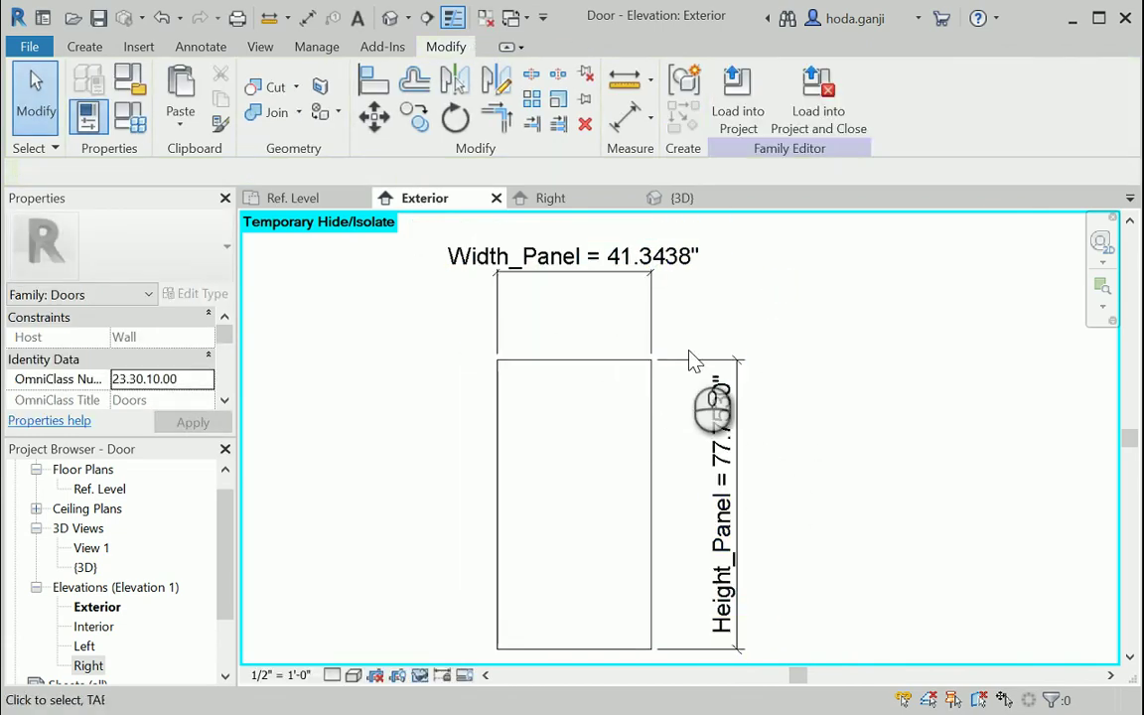
left_click(136, 119)
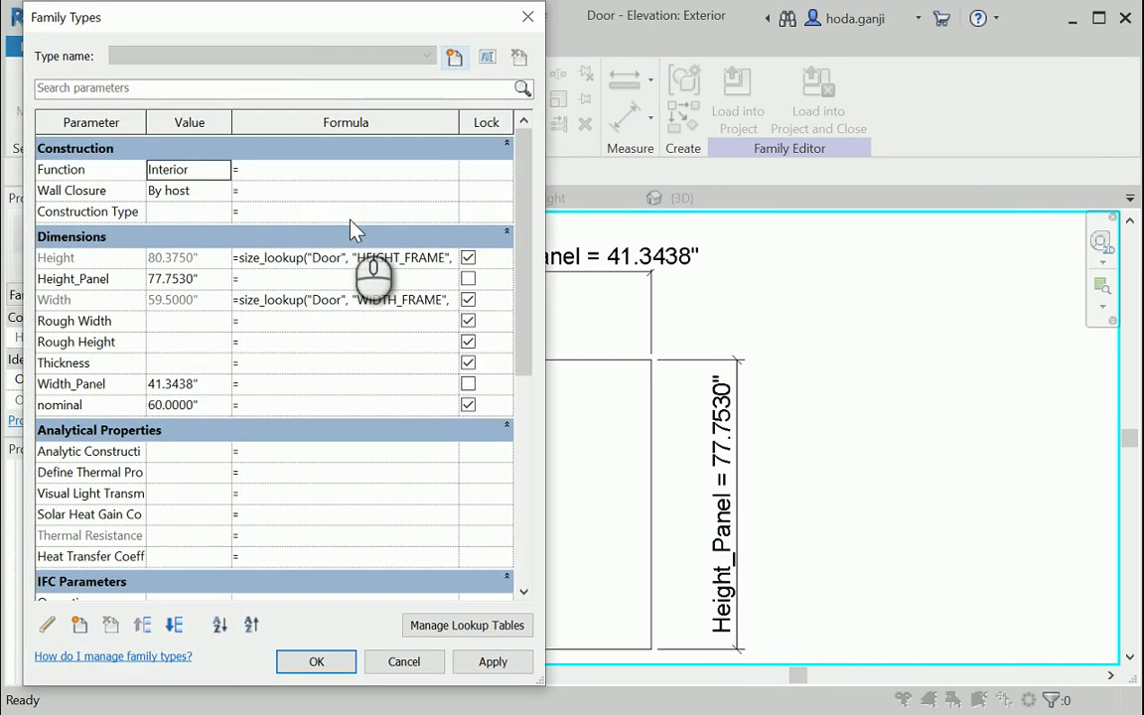
left_click_drag(300, 22, 388, 36)
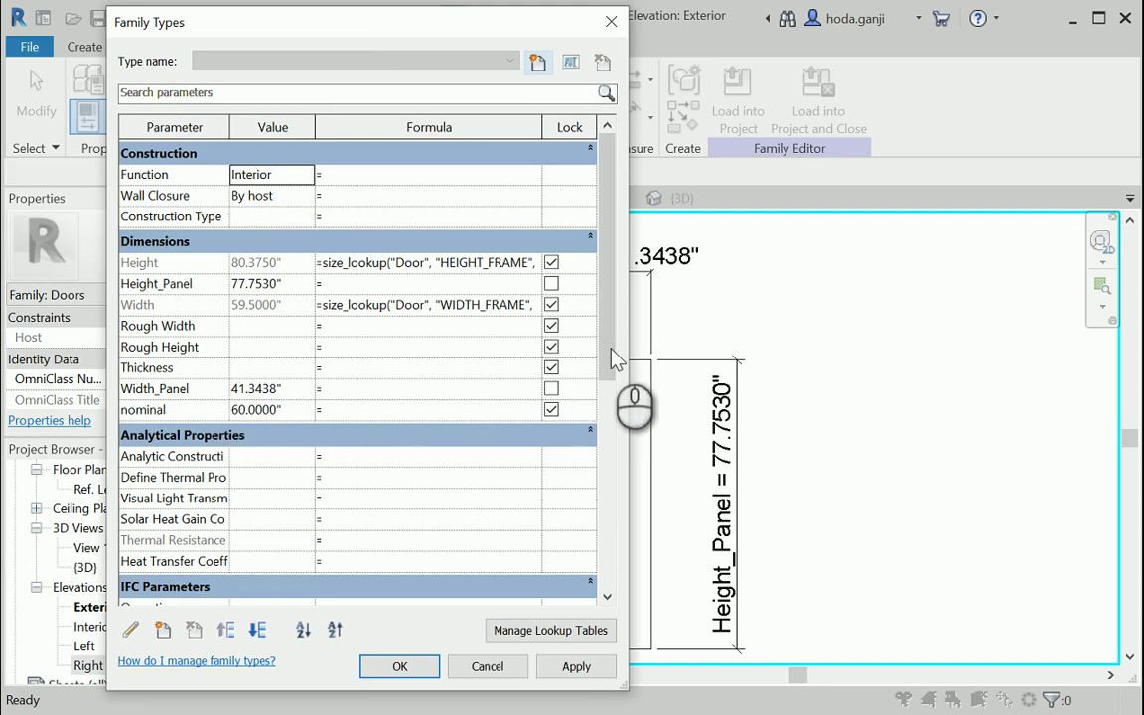
left_click_drag(628, 374, 889, 375)
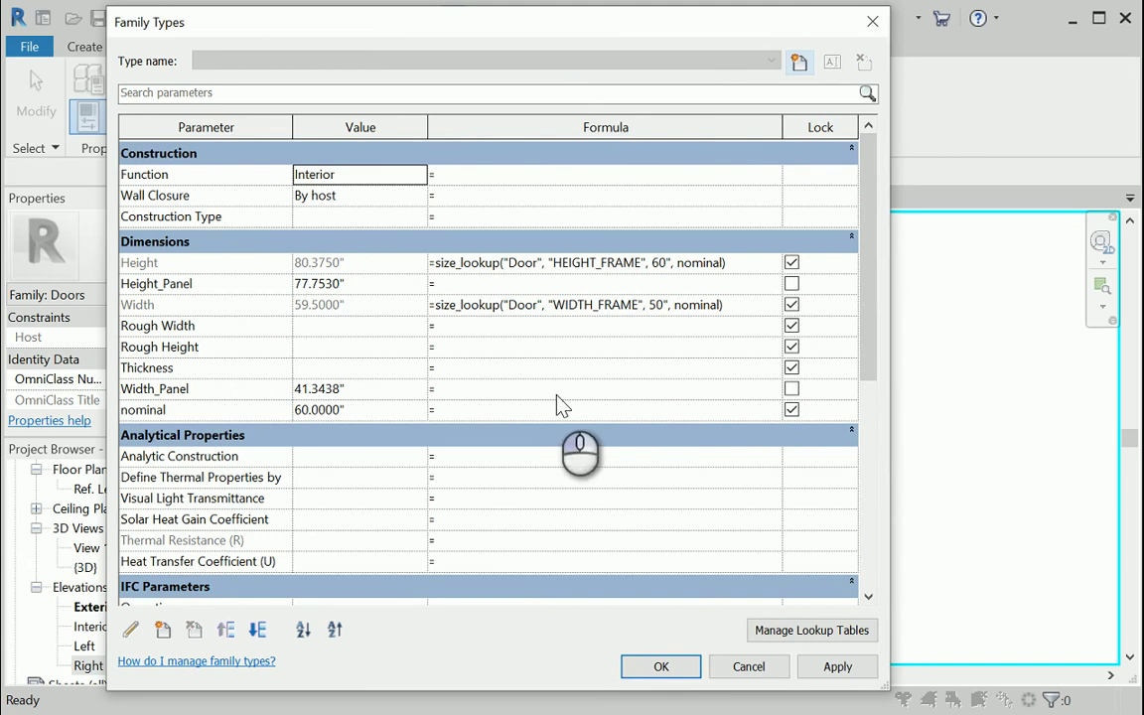
Try to build a size_lookup formula for Height_Panel, copying the HEIGHT_PANEL column name from the Door table in Excel and pasting it into Revit.
left_click(474, 287)
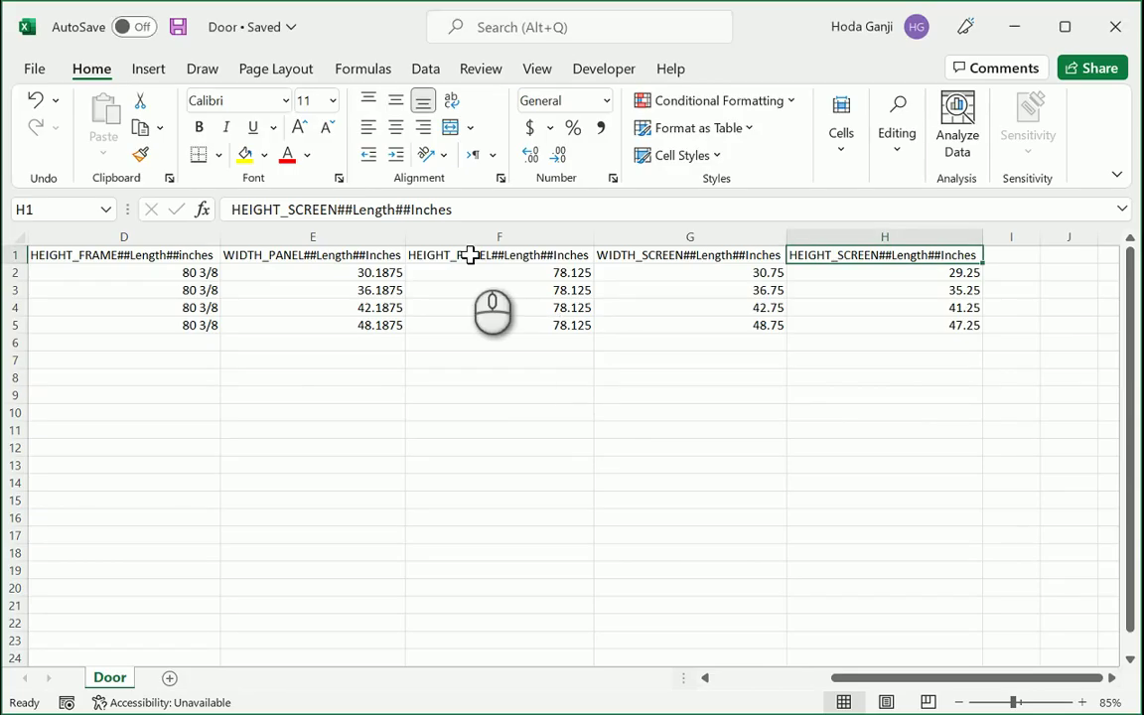
double_click(469, 256)
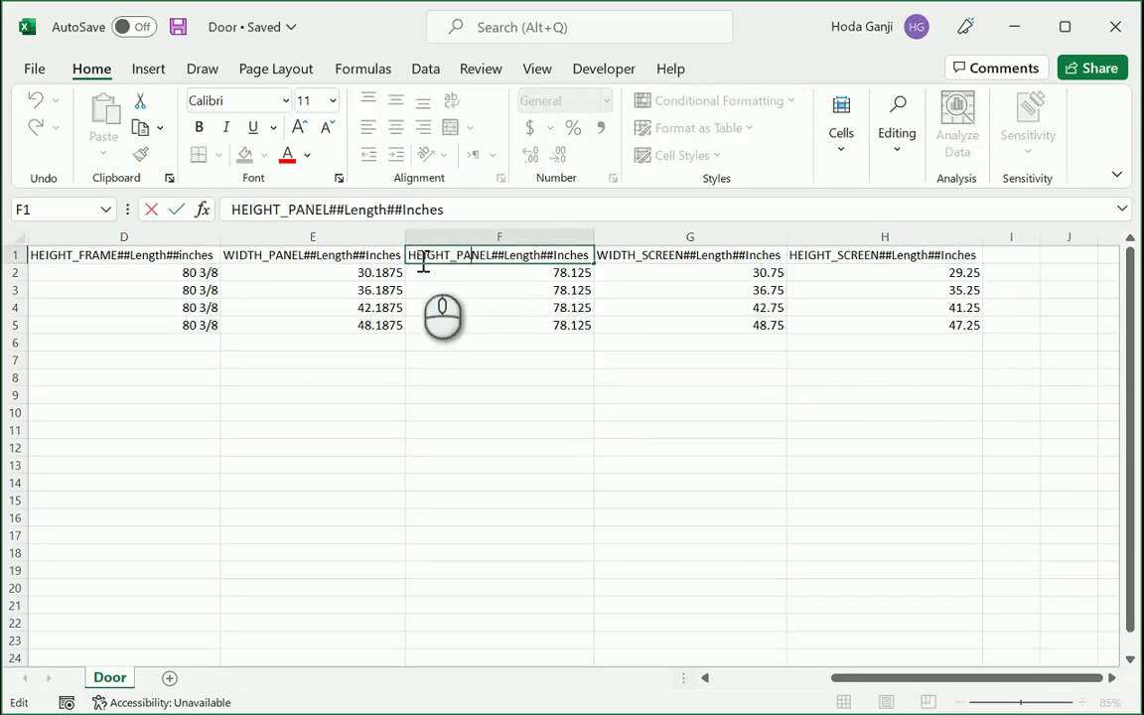
left_click_drag(409, 258, 496, 265)
key("ctrl+c")
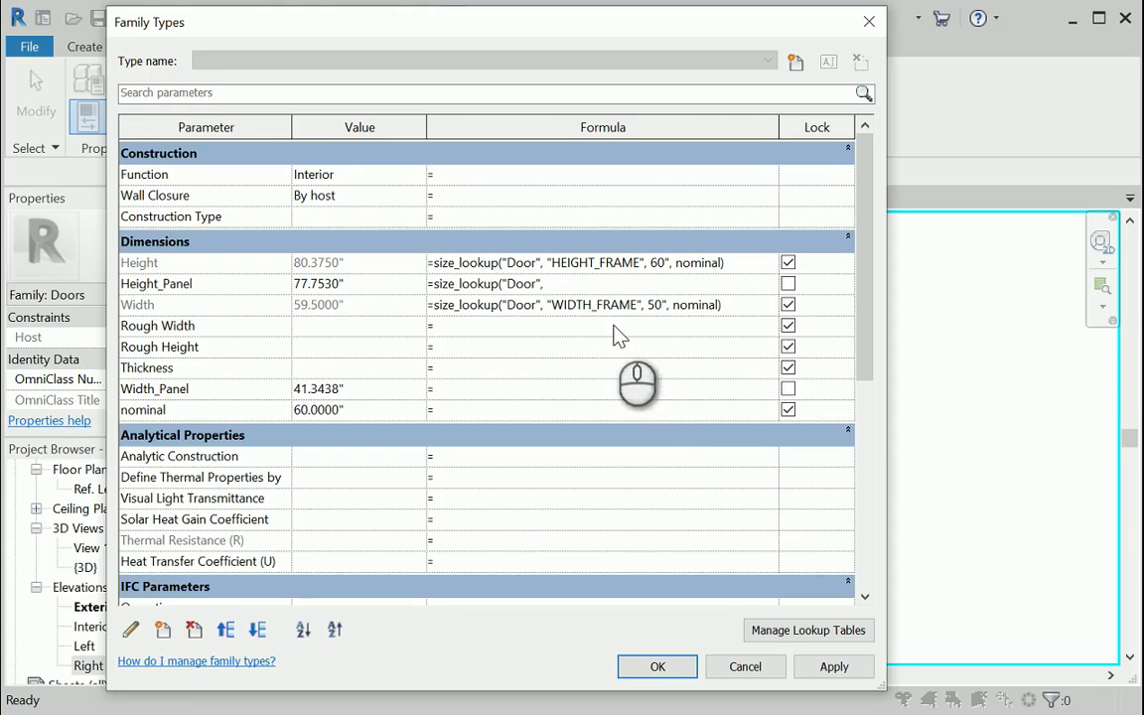
key("ctrl+v")
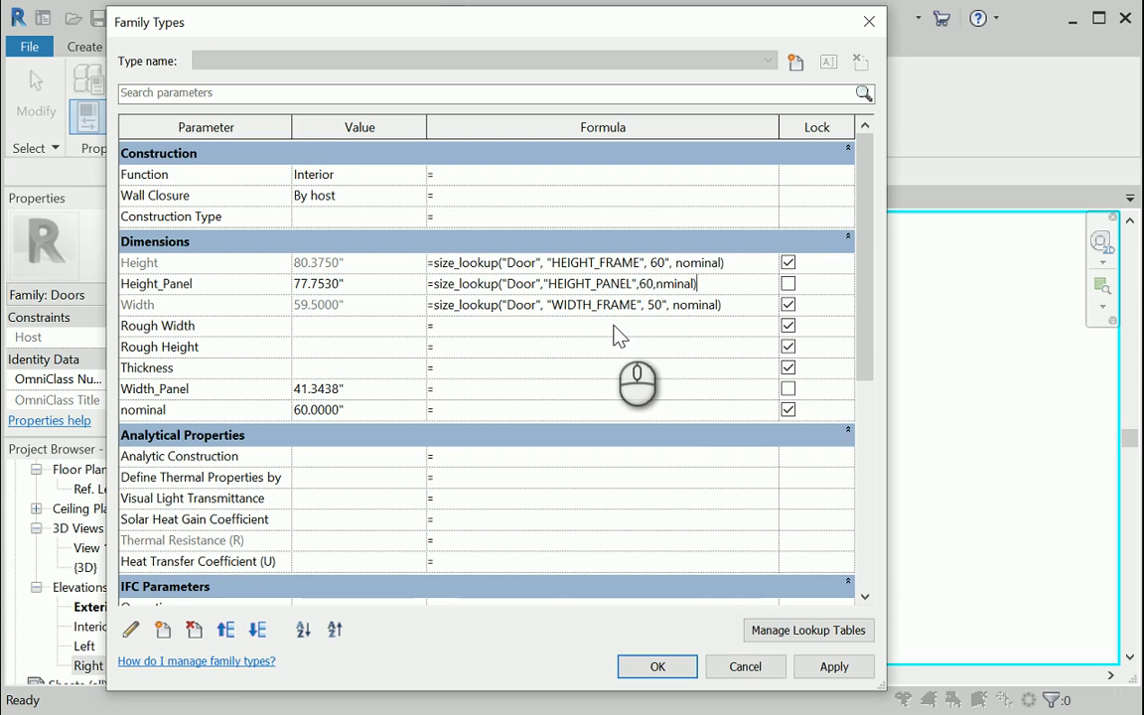
Try the Height_Panel formula size_lookup("Door","HEIGHT_PANEL",60,nominal) with the parameter name corrected, and clear it from the formula cell.
left_click(614, 335)
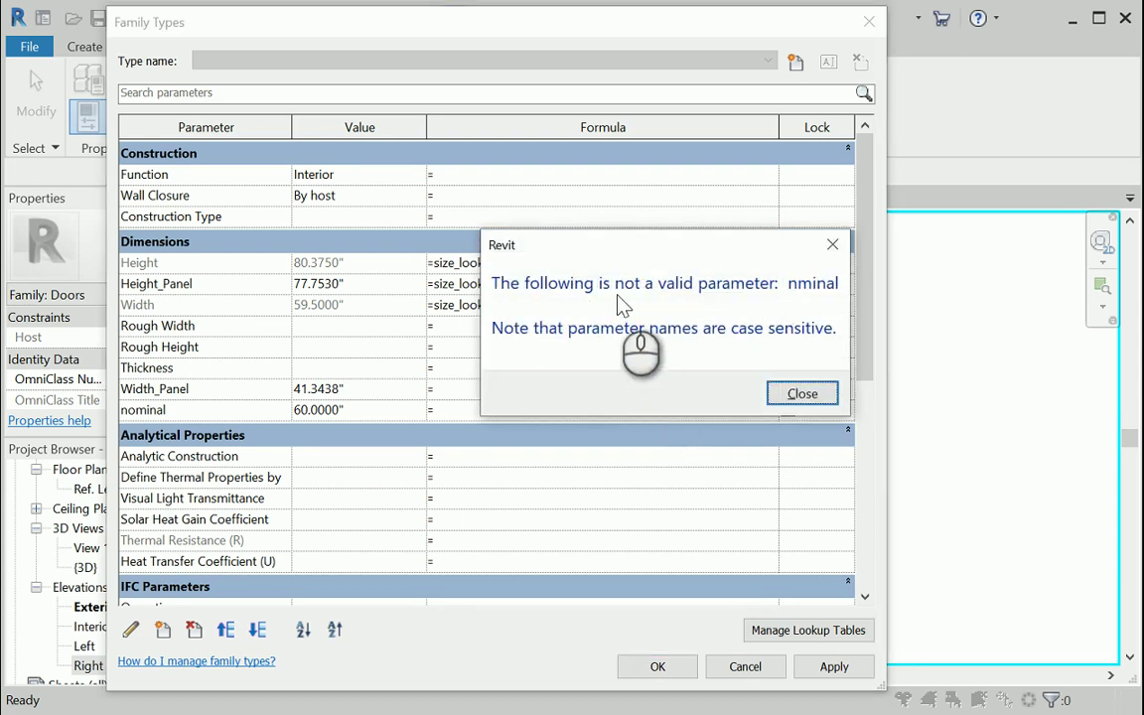
left_click(802, 393)
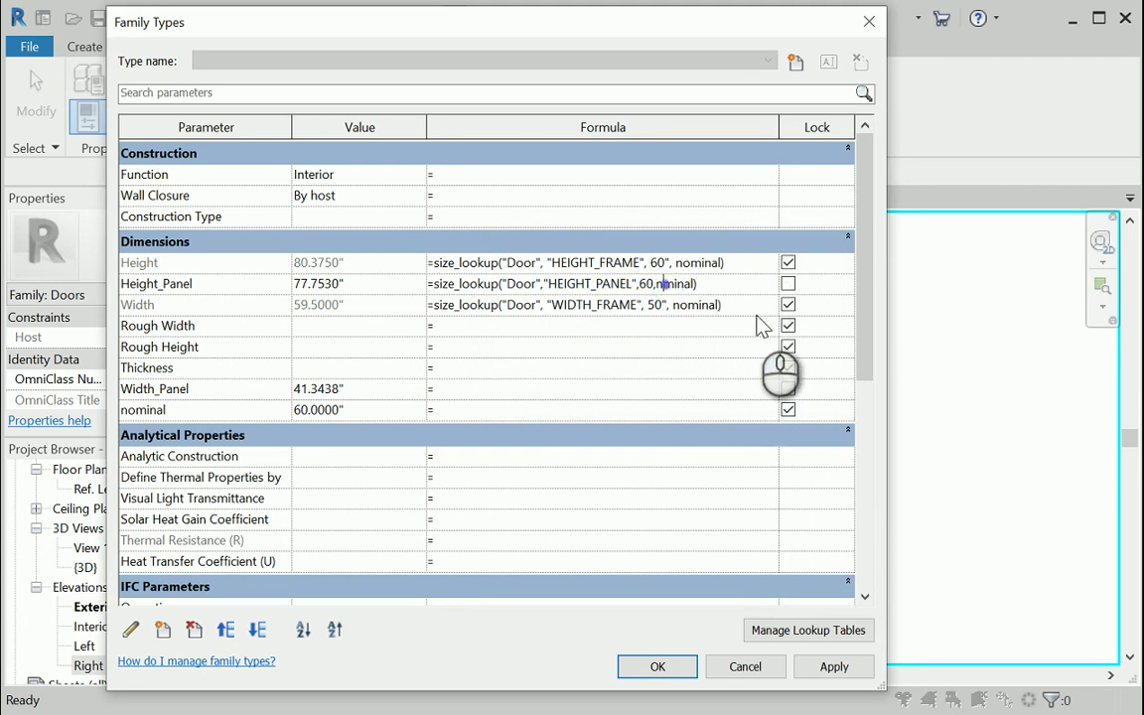
left_click(736, 283)
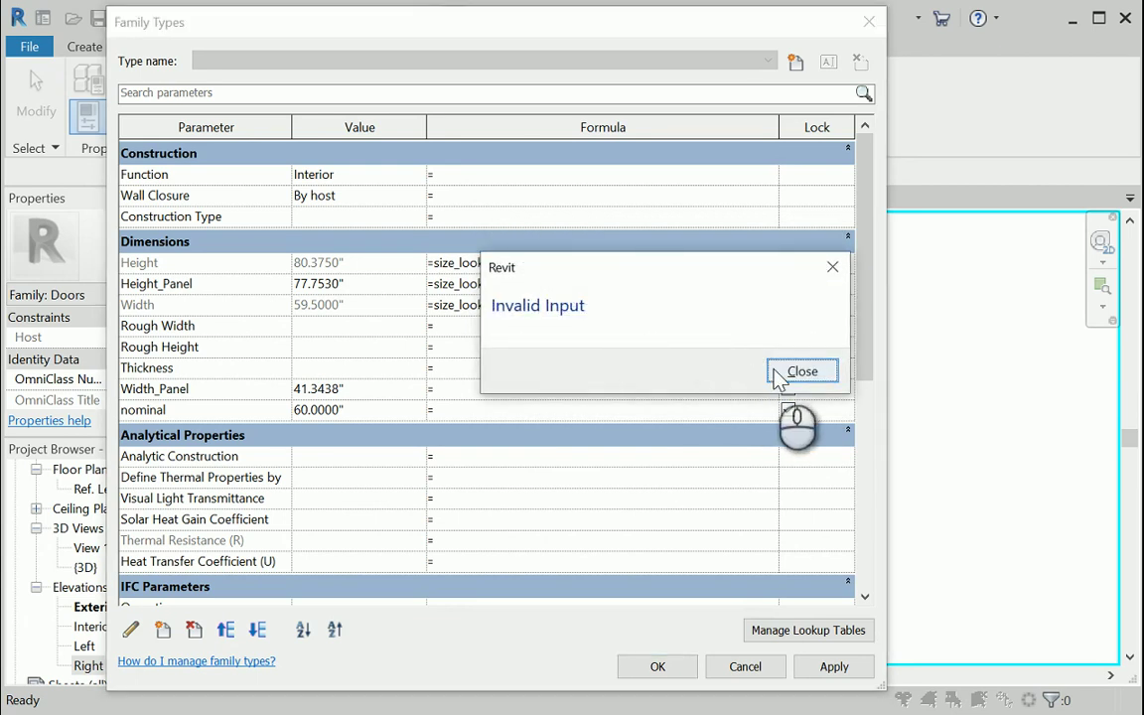
left_click(781, 375)
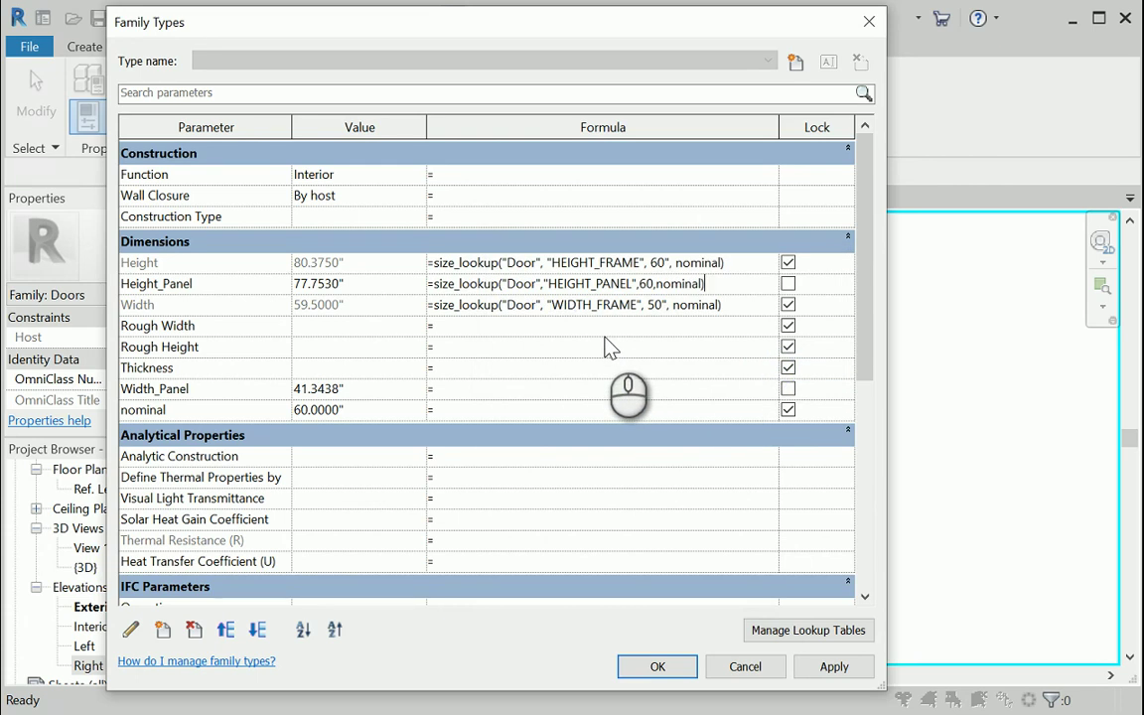
left_click_drag(736, 283, 438, 290)
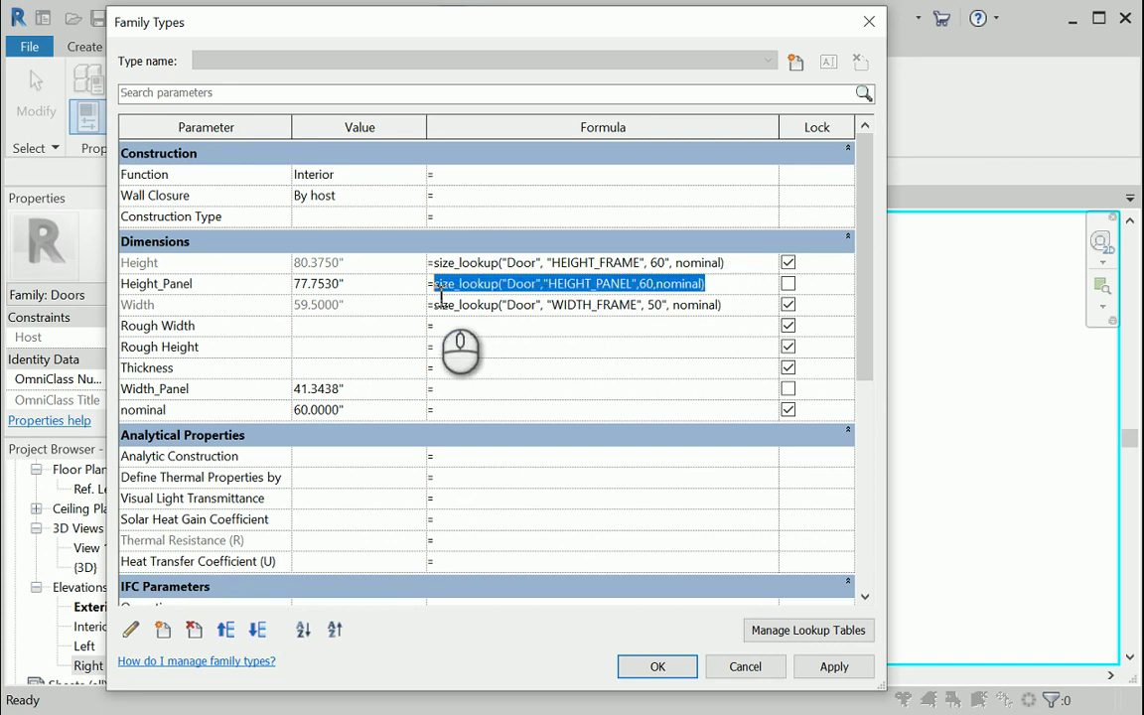
key("Delete")
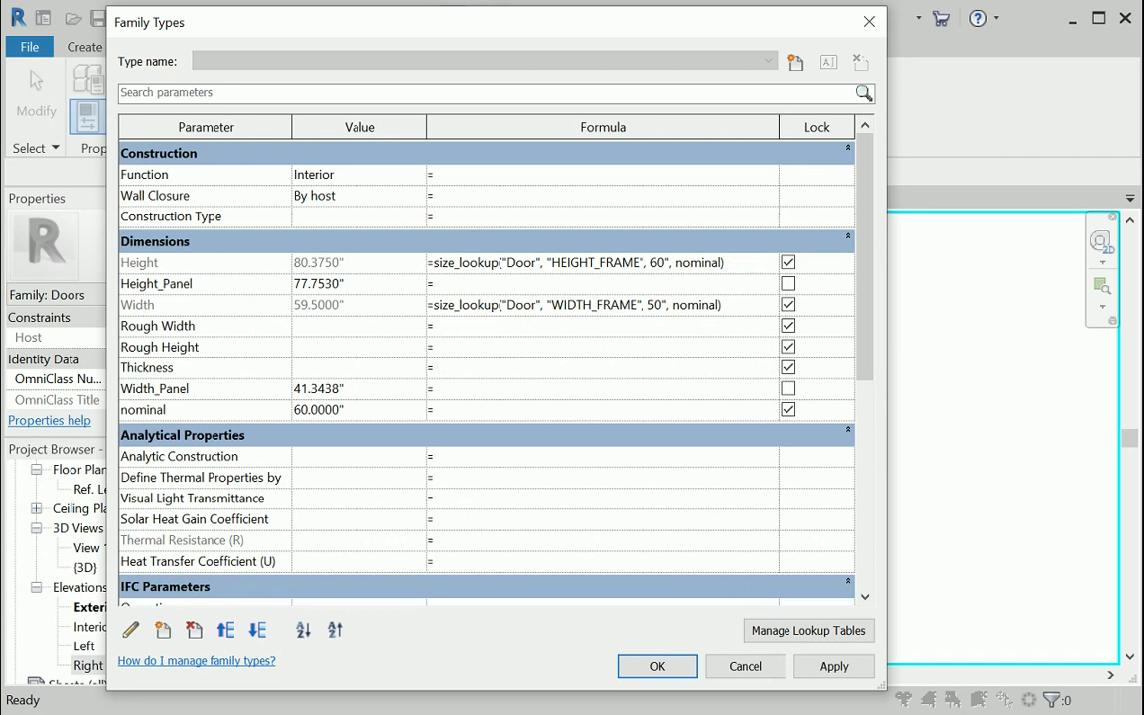
Switch to Excel and close the Door.csv lookup table, saving its changes.
key("alt+Tab")
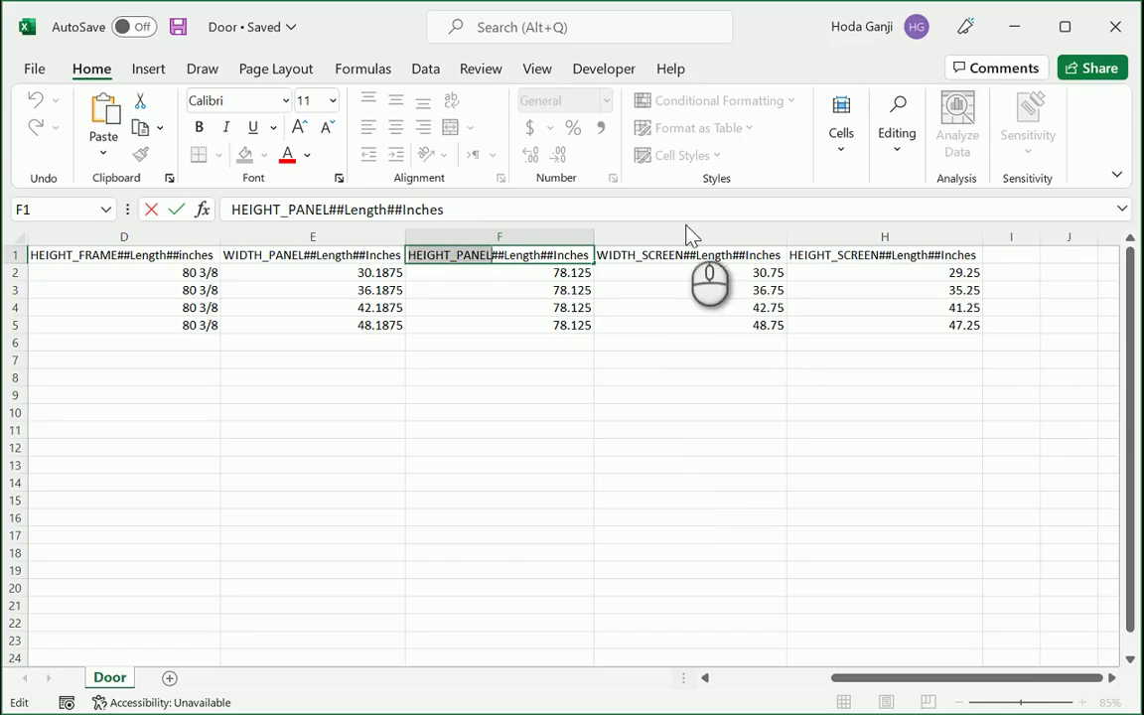
left_click(1116, 28)
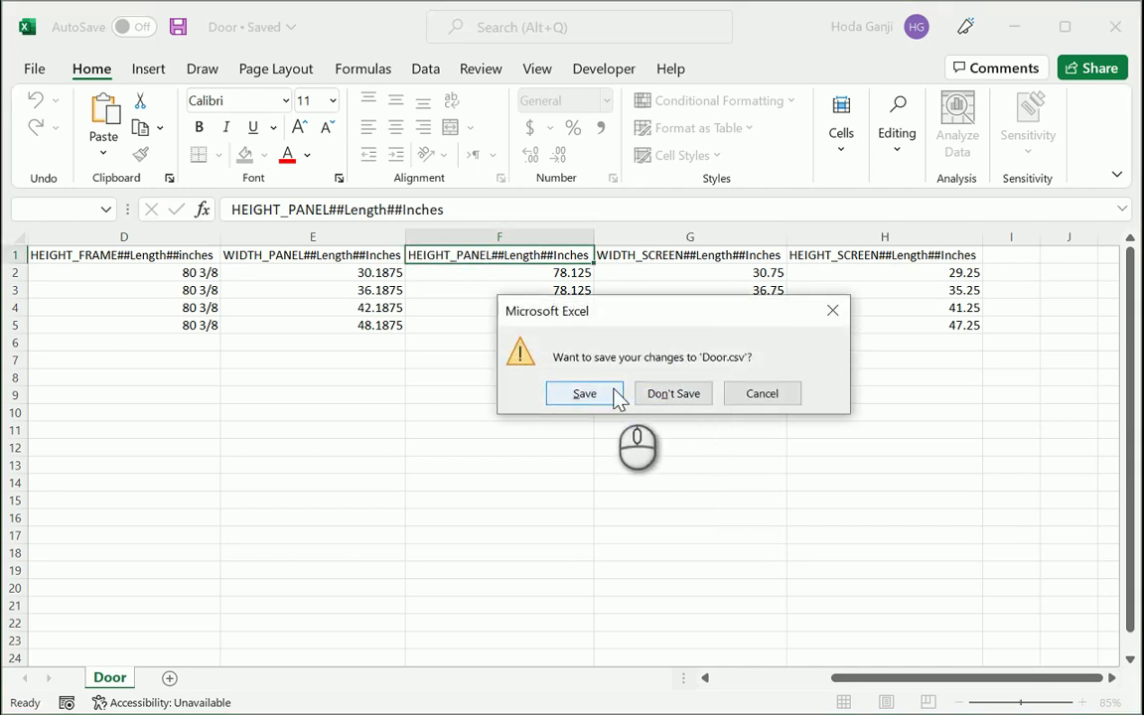
left_click(615, 393)
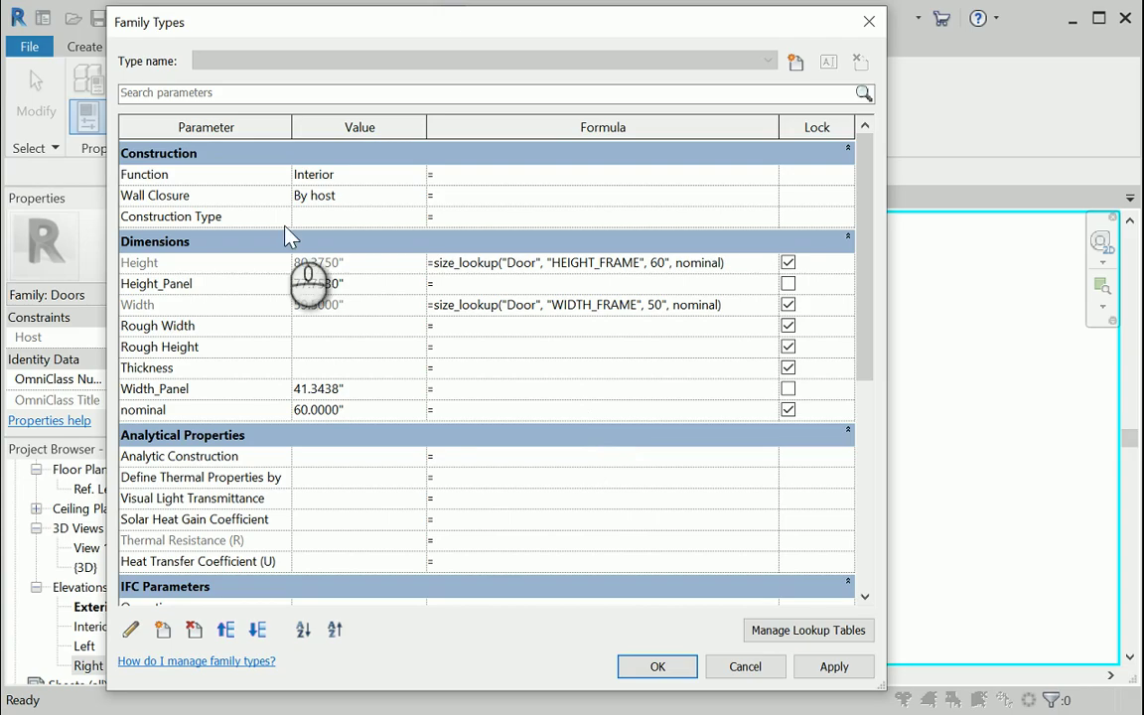
Apply the family type settings and replace the Door lookup table by deleting it and importing the Door CSV file again.
left_click(820, 670)
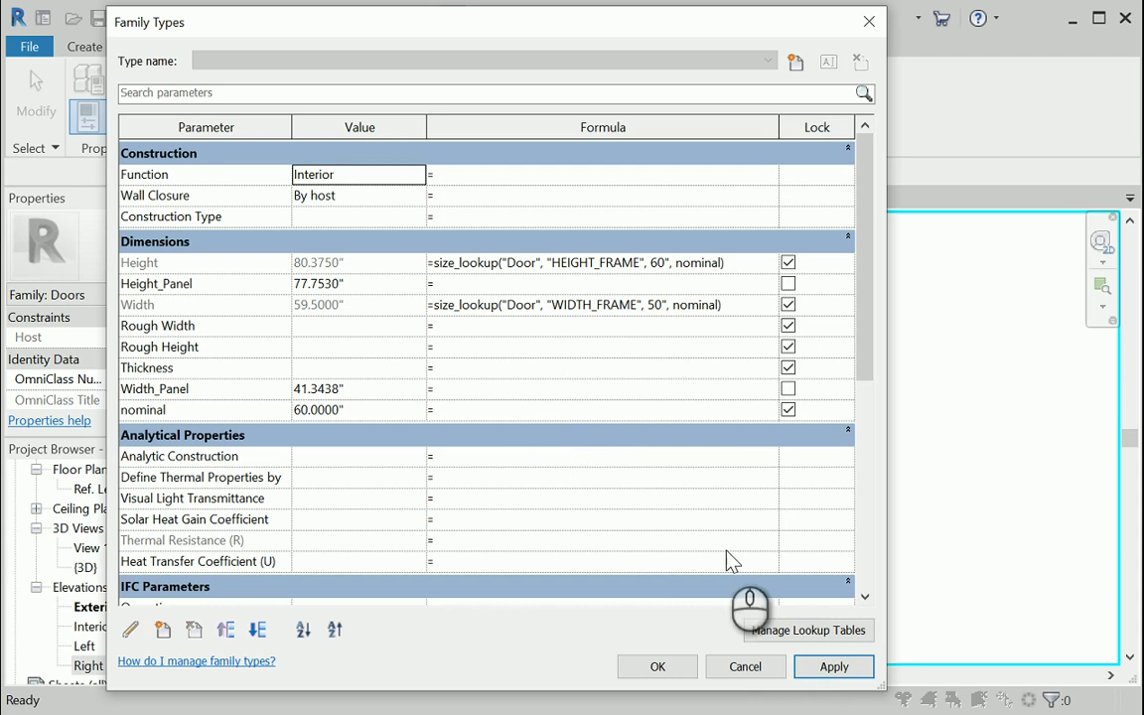
left_click(765, 634)
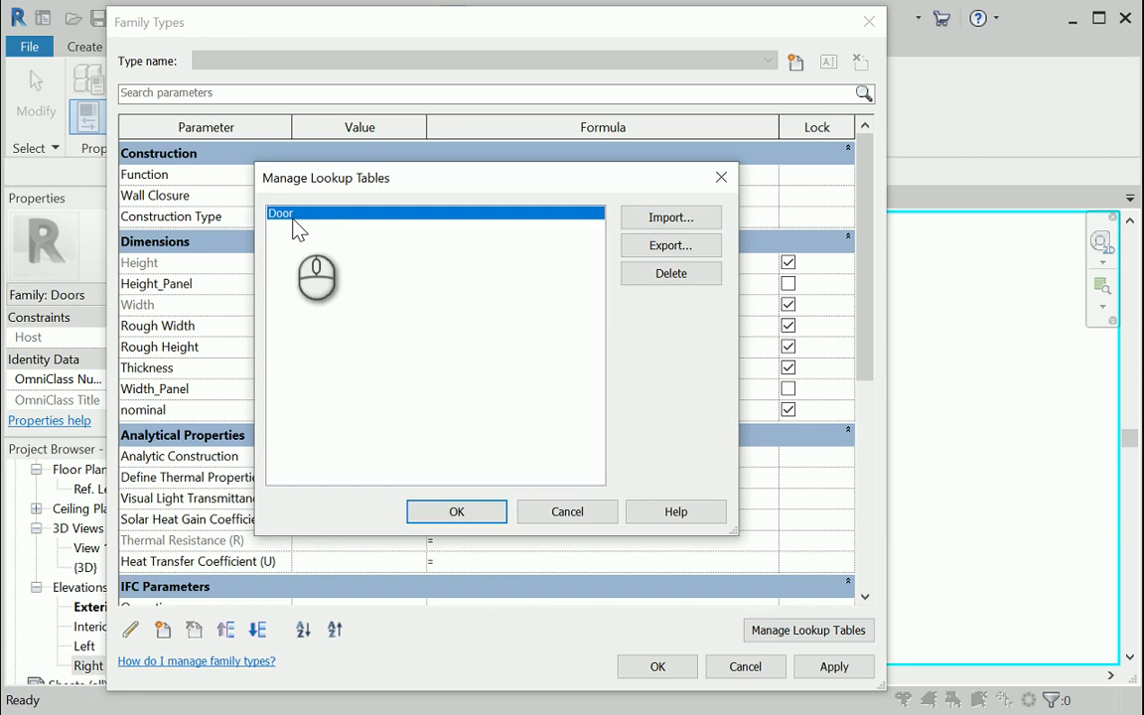
left_click(682, 275)
left_click(696, 434)
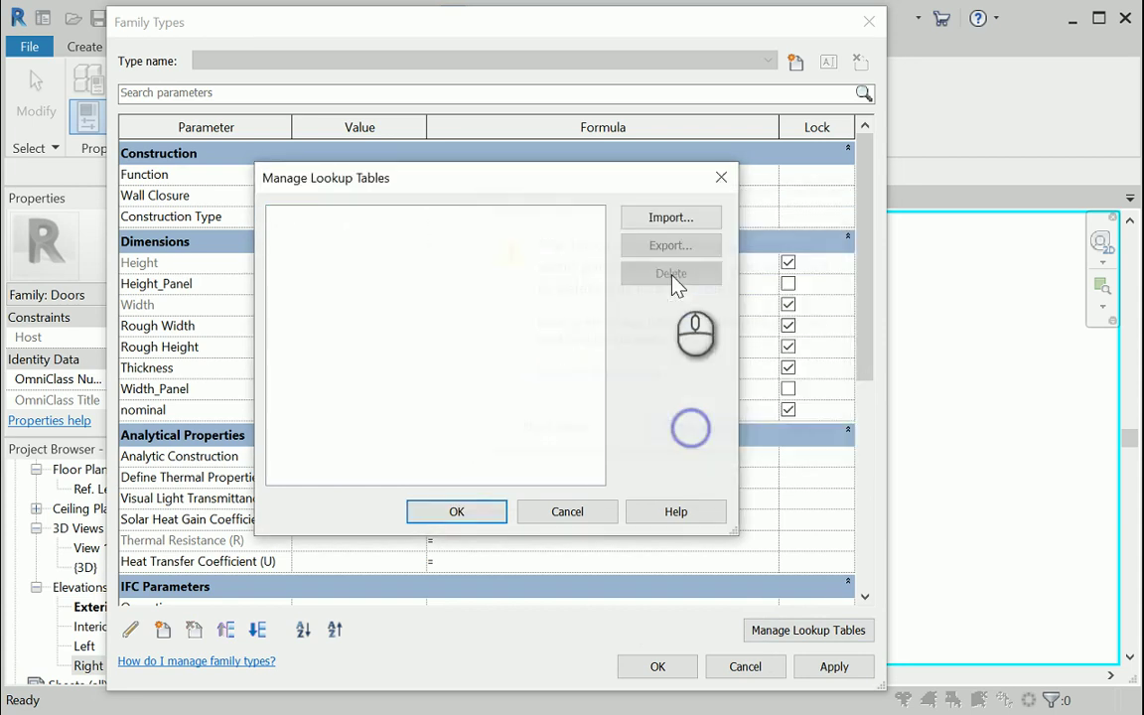
left_click(671, 216)
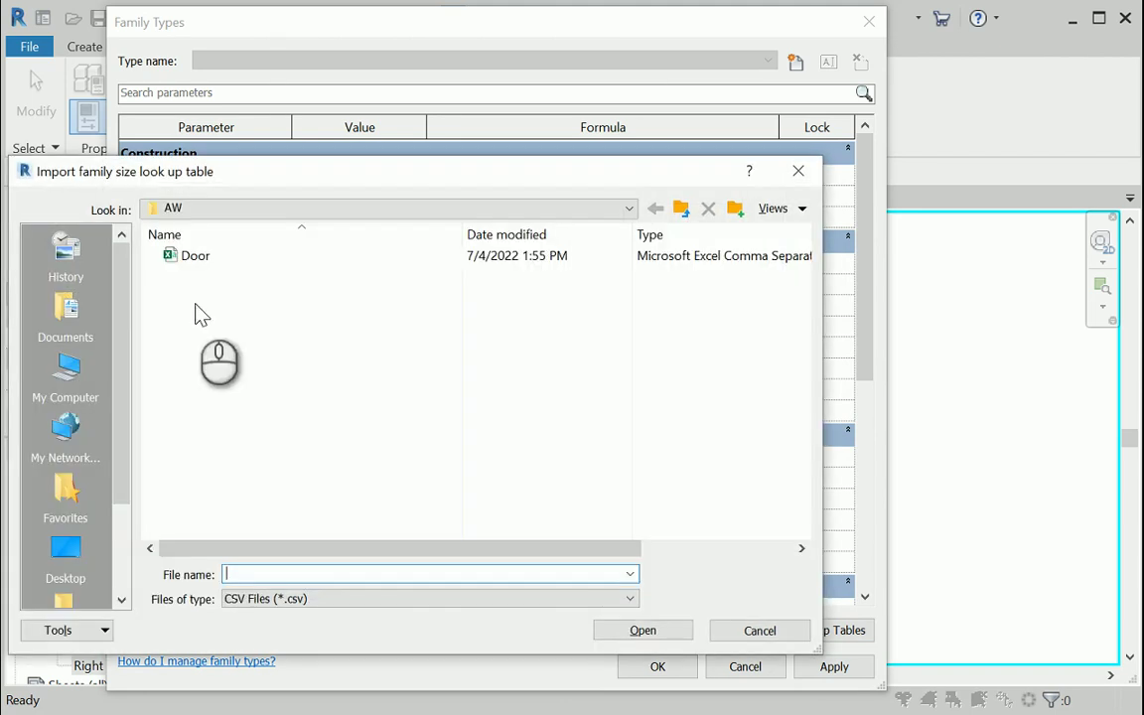
left_click(171, 260)
left_click(636, 632)
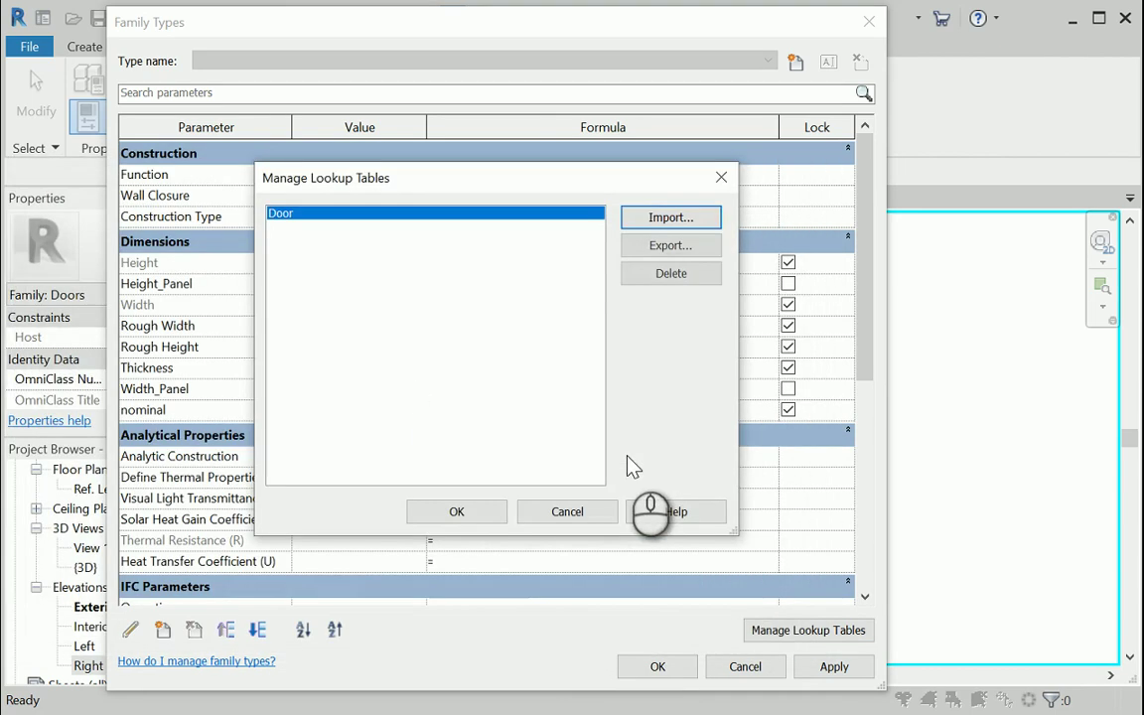
left_click(498, 509)
Start the Height_Panel formula with size_lookup("Door", and paste in the HEIGHT_FRAME column name copied from the Door table in Excel.
left_click(510, 284)
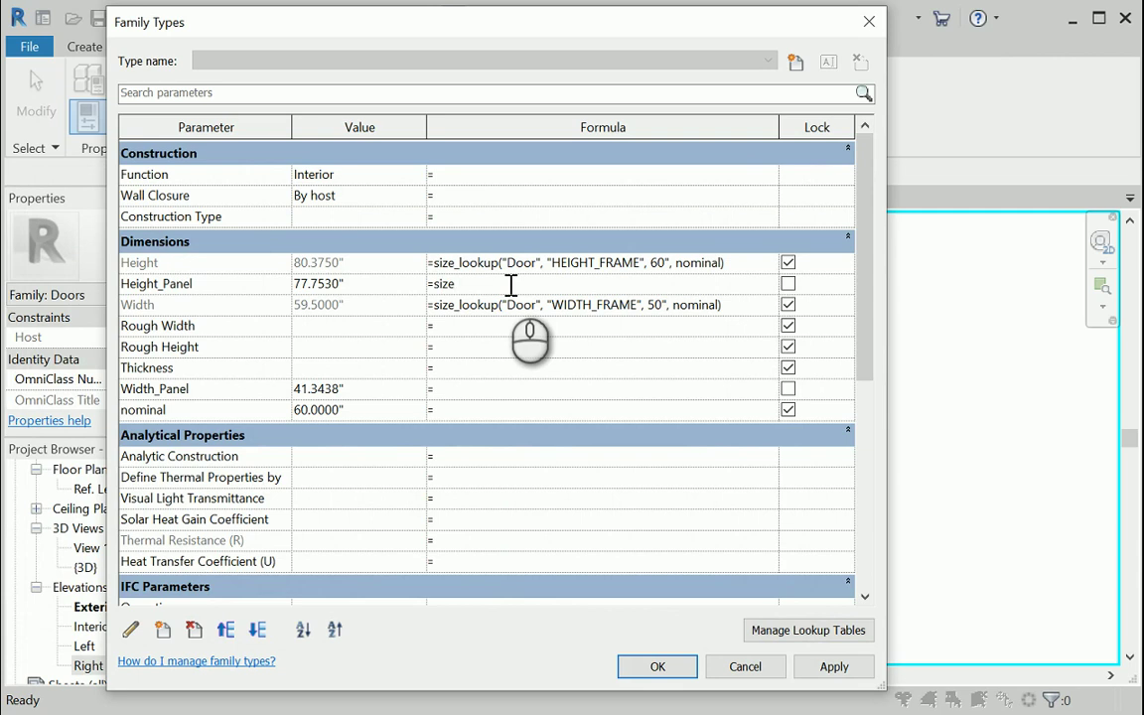
type("size_lookup(\"Door\",")
key("alt+Tab")
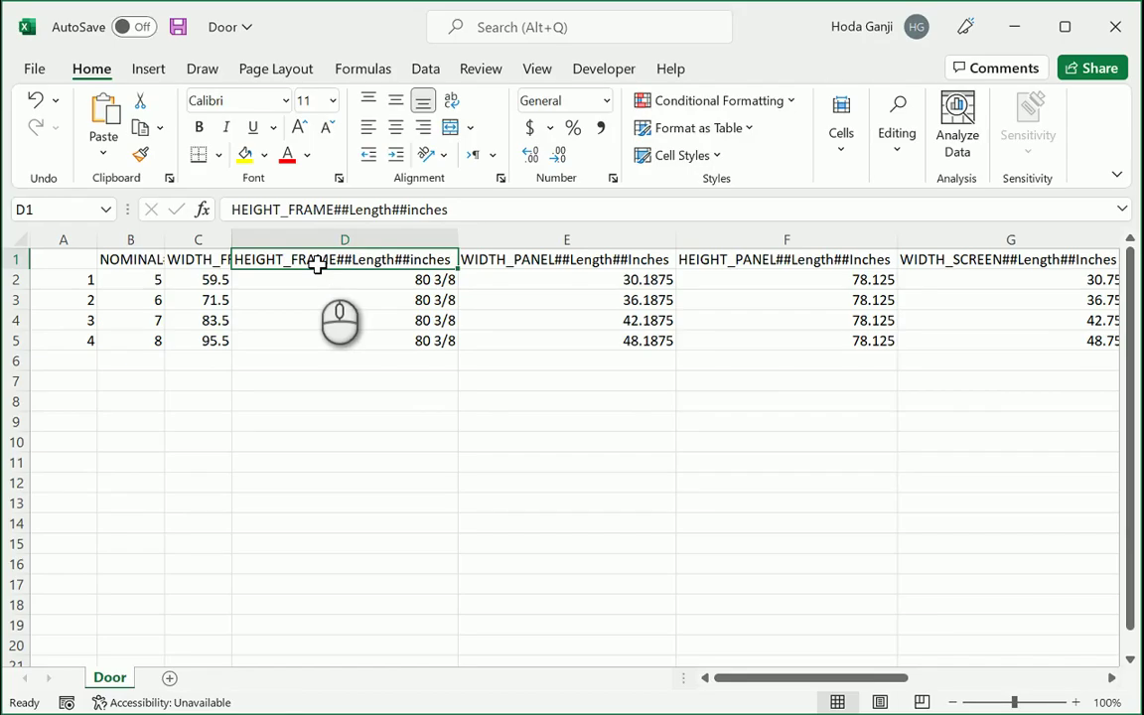
double_click(316, 264)
left_click_drag(338, 262, 253, 288)
key("ctrl+c")
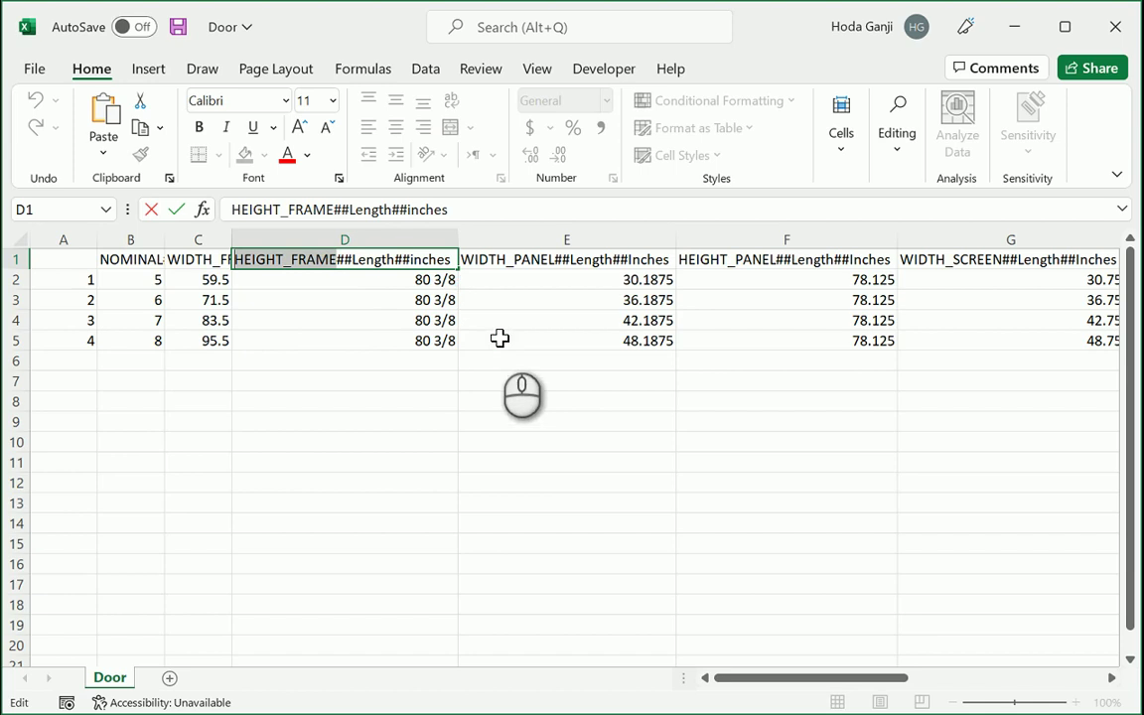
key("alt+Tab")
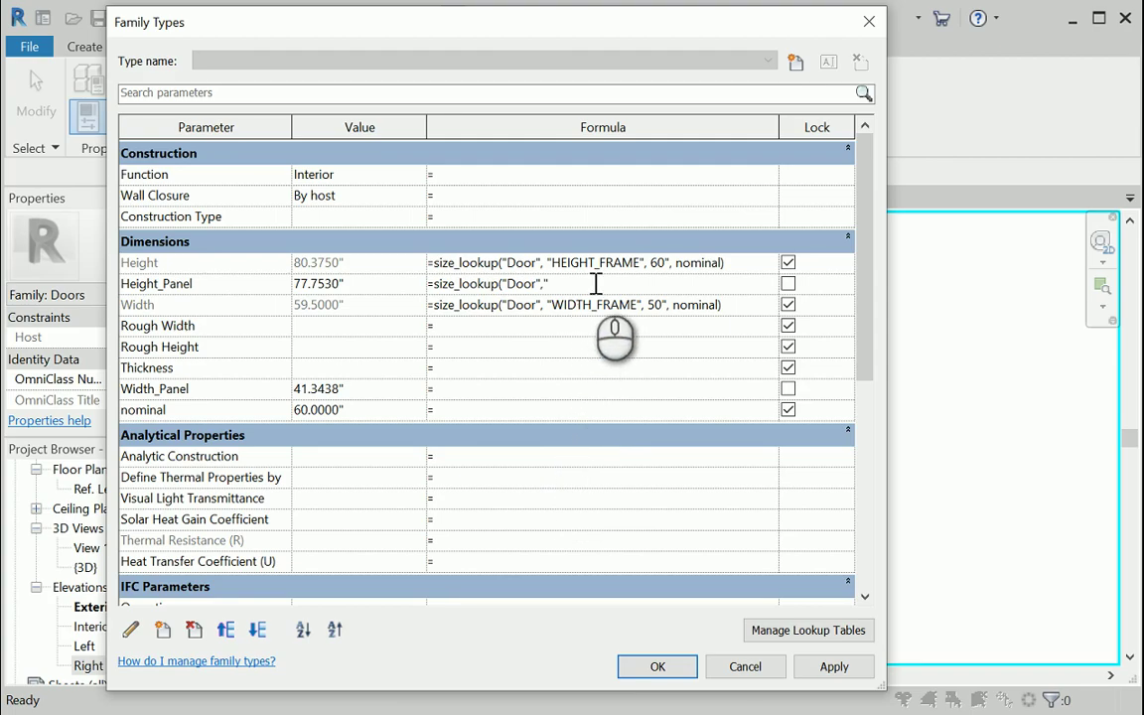
key("ctrl+v")
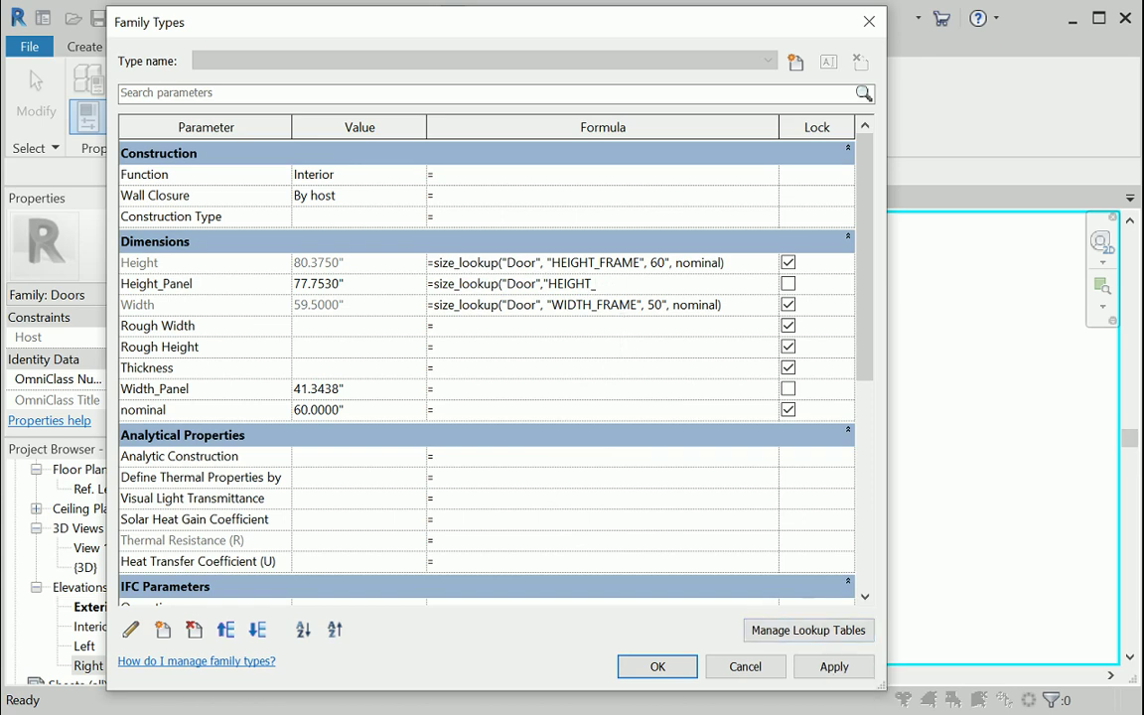
Copy the HEIGHT_PANEL column name from Excel and complete the Height_Panel formula in Revit as size_lookup("Door","HEIGHT_PANEL",60,nominal).
key("alt+Tab")
left_click(548, 338)
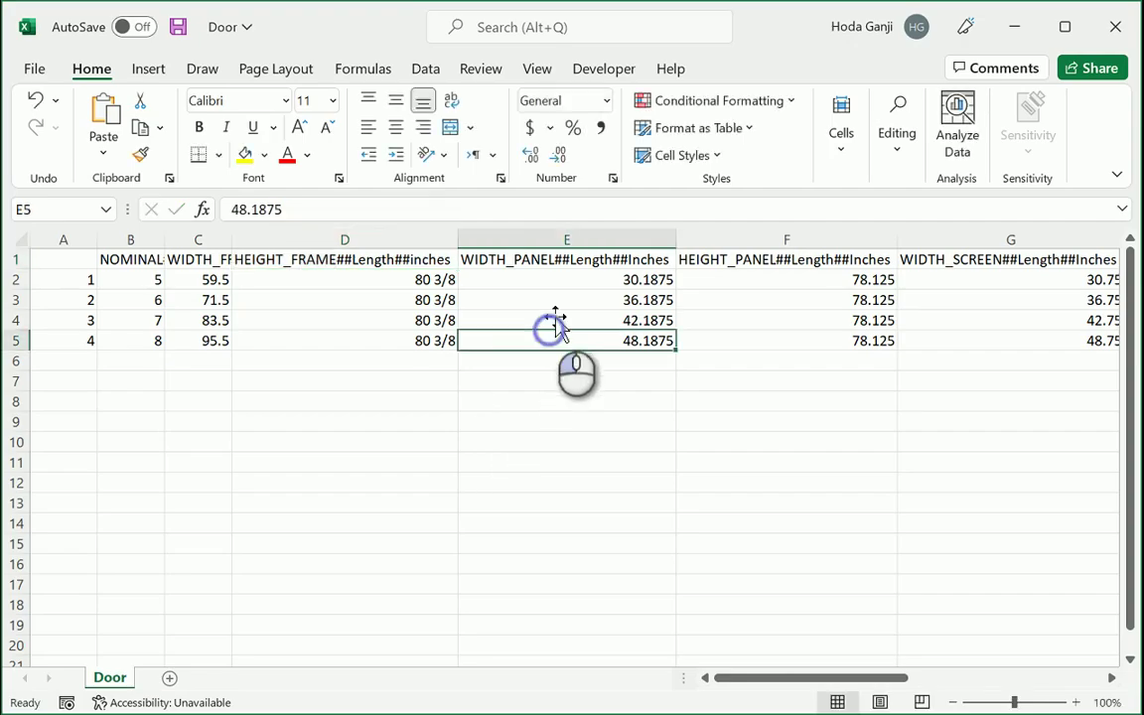
double_click(752, 261)
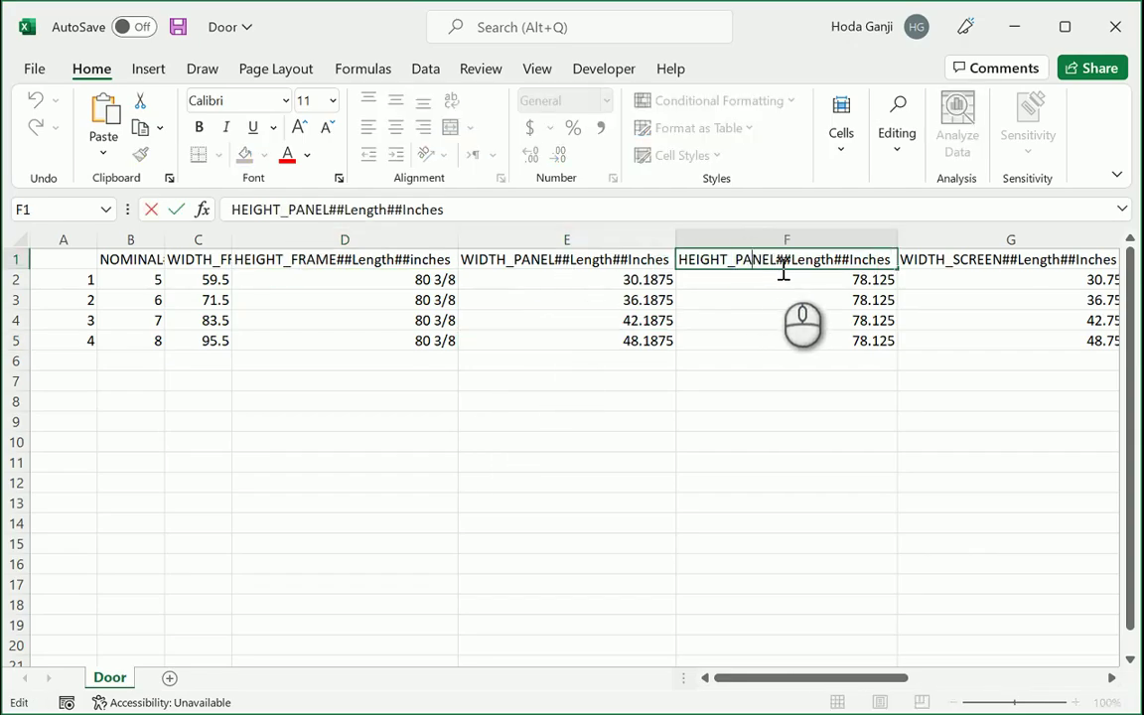
left_click_drag(777, 260, 672, 268)
key("ctrl+c")
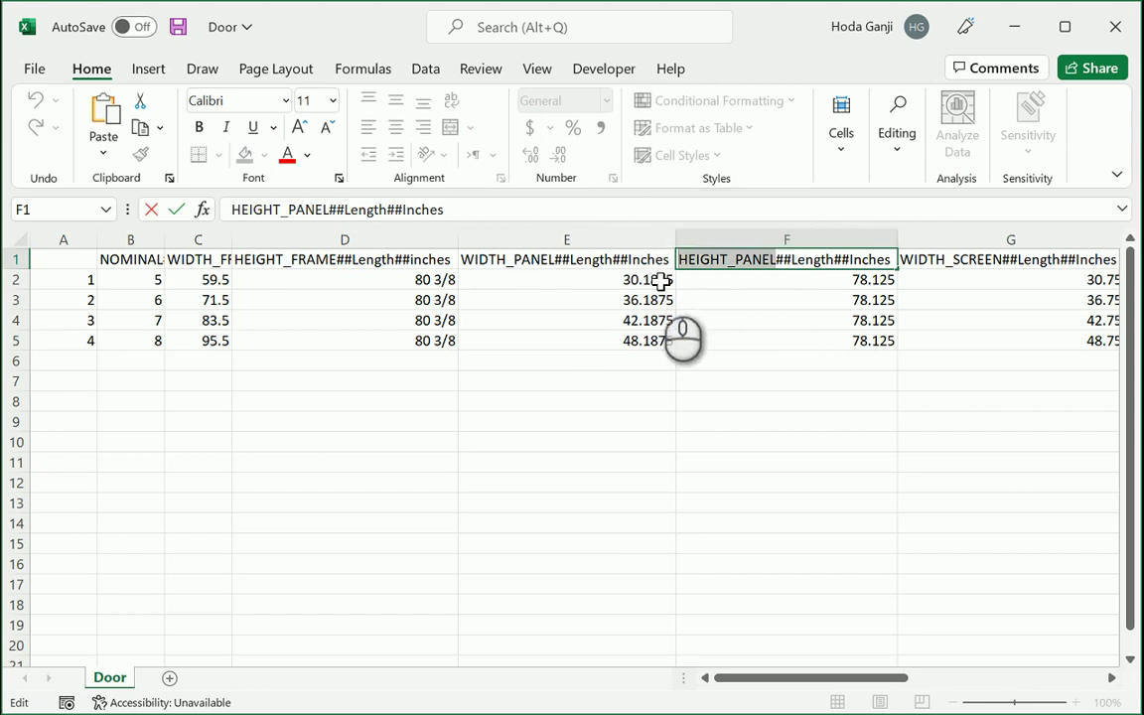
key("alt+Tab")
left_click(605, 285)
double_click(605, 284)
key("ctrl+v")
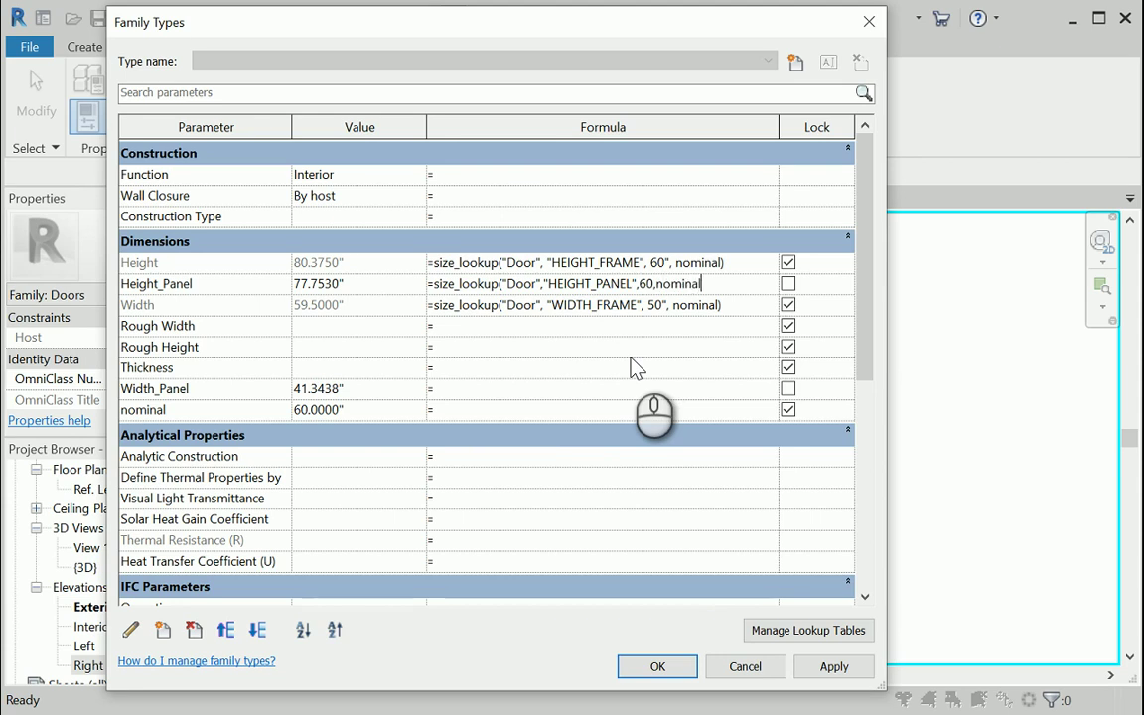
key("Tab")
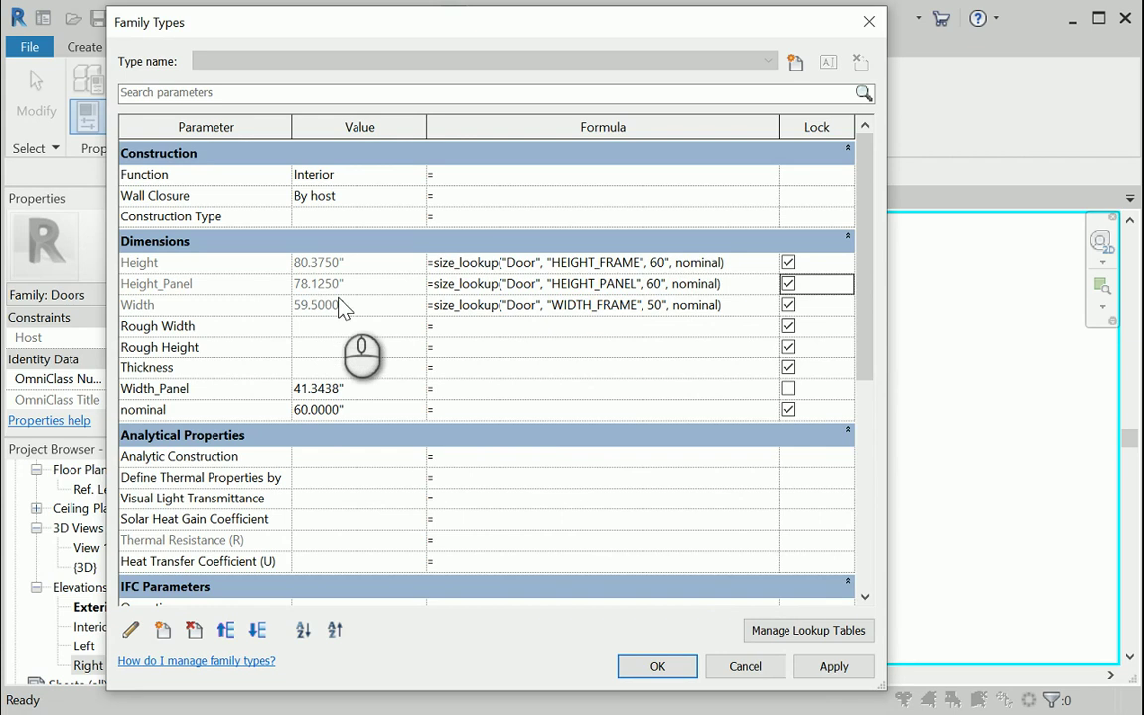
Set the Width_Panel formula to size_lookup("Door","WIDTH_PANEL",50,nominal), copying the column name from the Door table in Excel, and apply it.
left_click(466, 387)
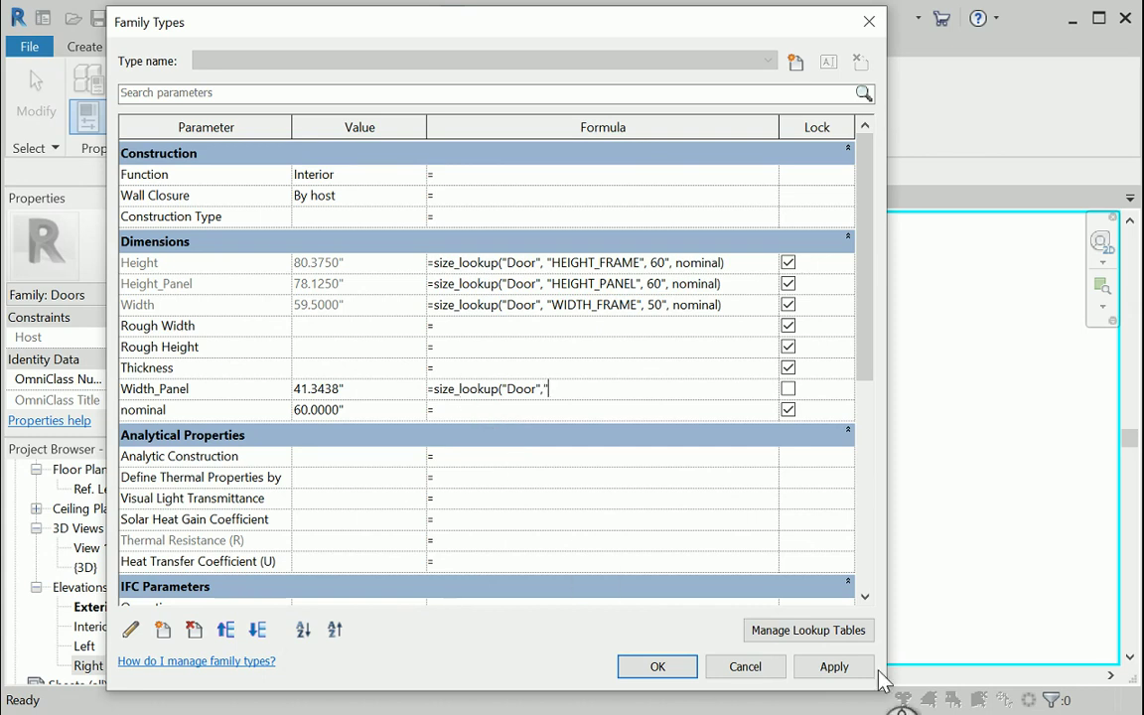
key("alt+Tab")
left_click(520, 262)
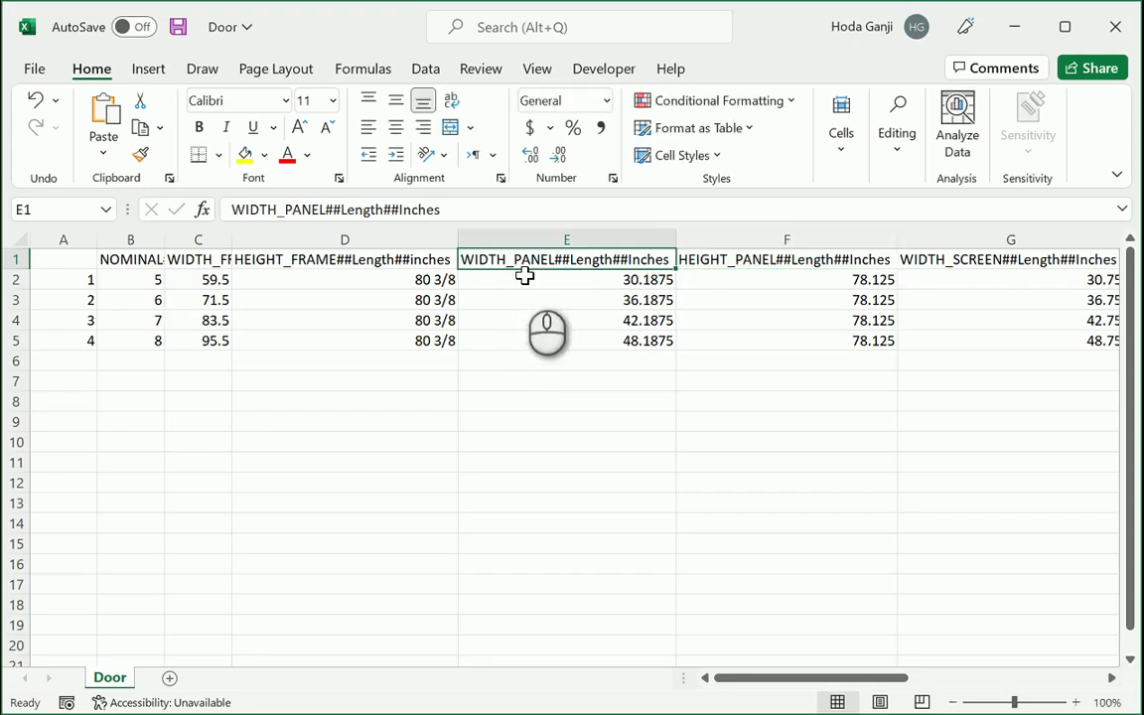
double_click(563, 259)
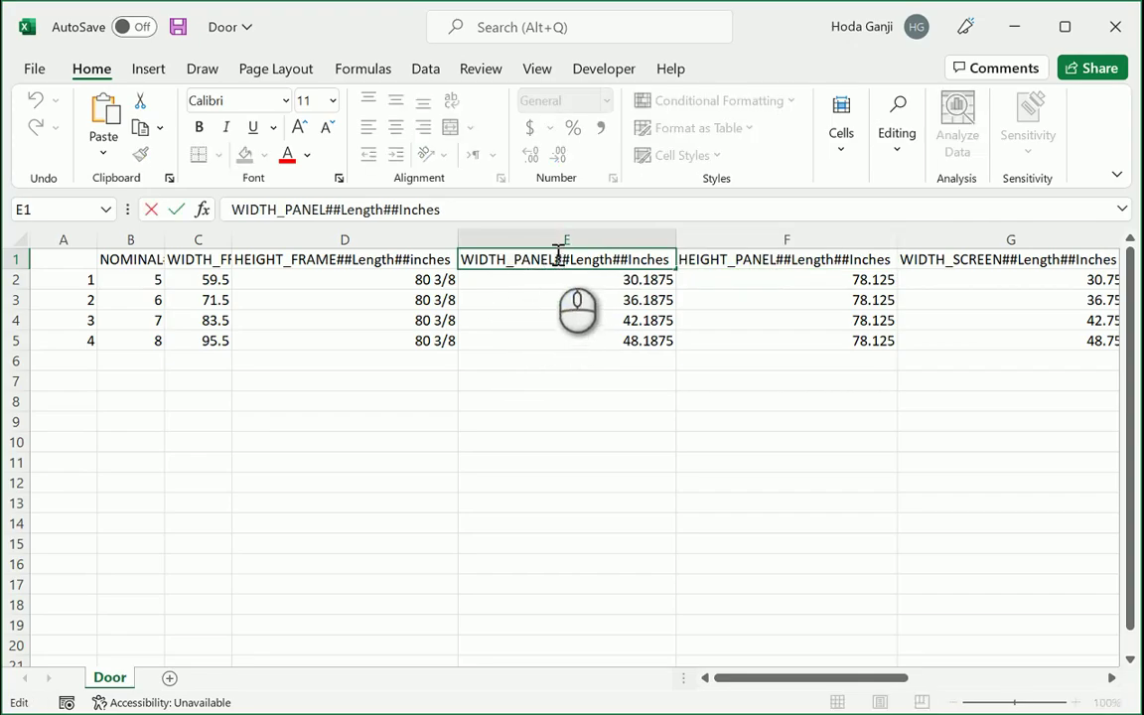
left_click_drag(557, 260, 415, 247)
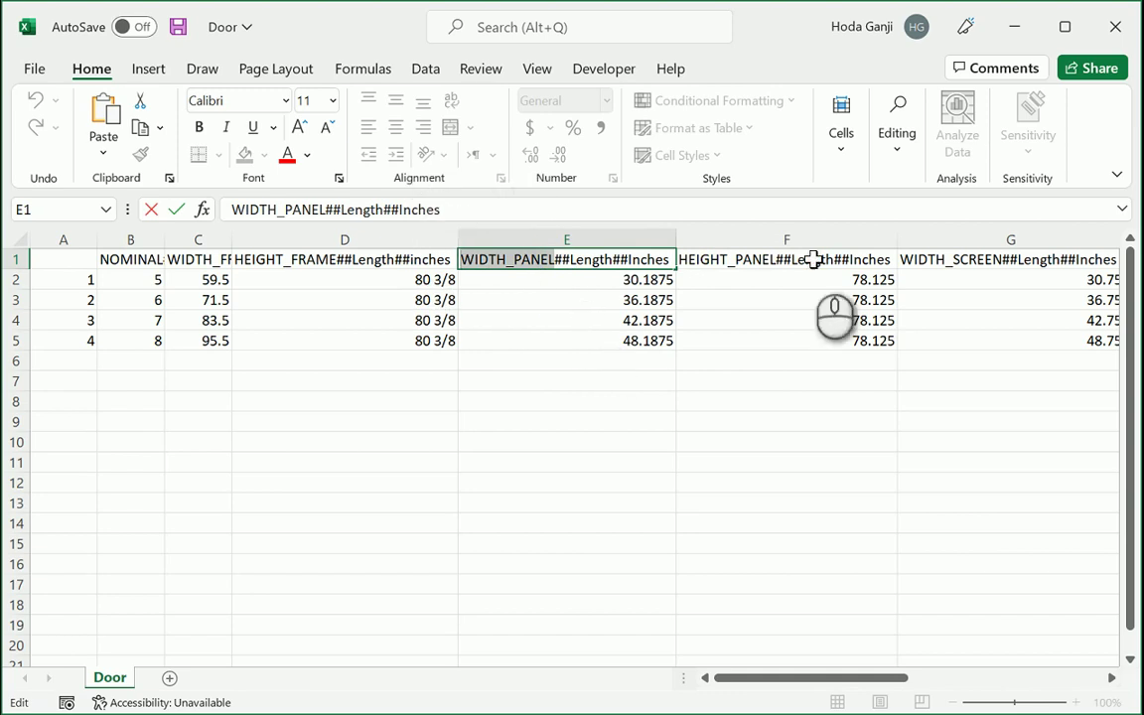
left_click(1013, 32)
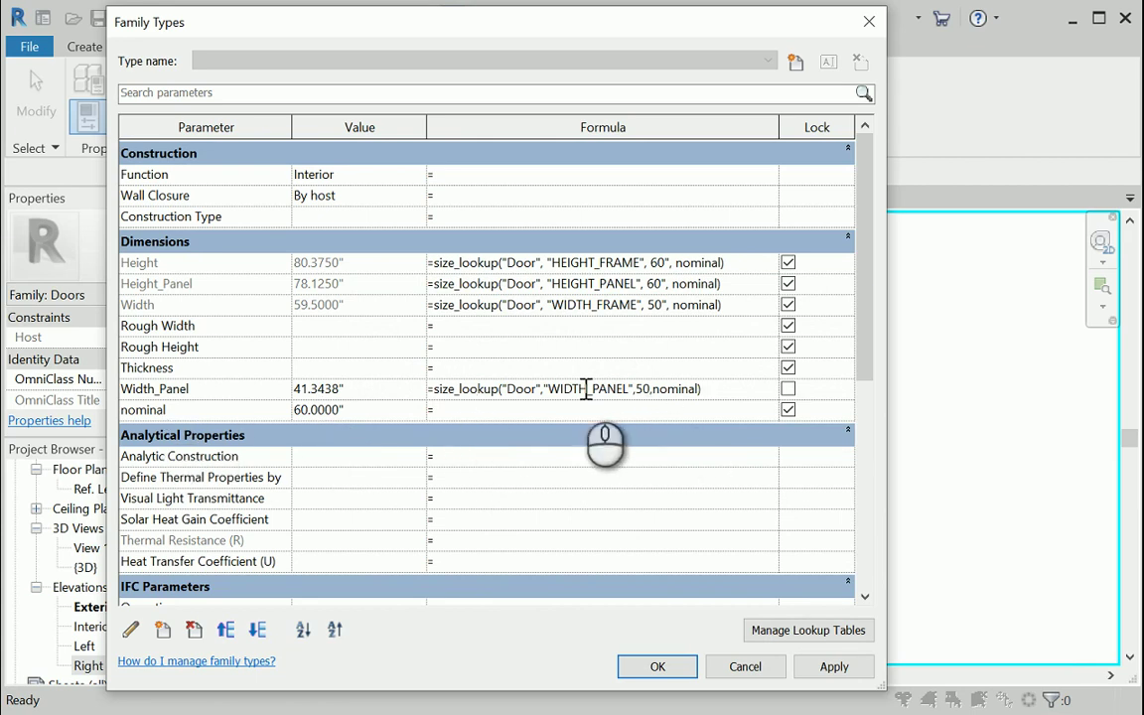
key("Tab")
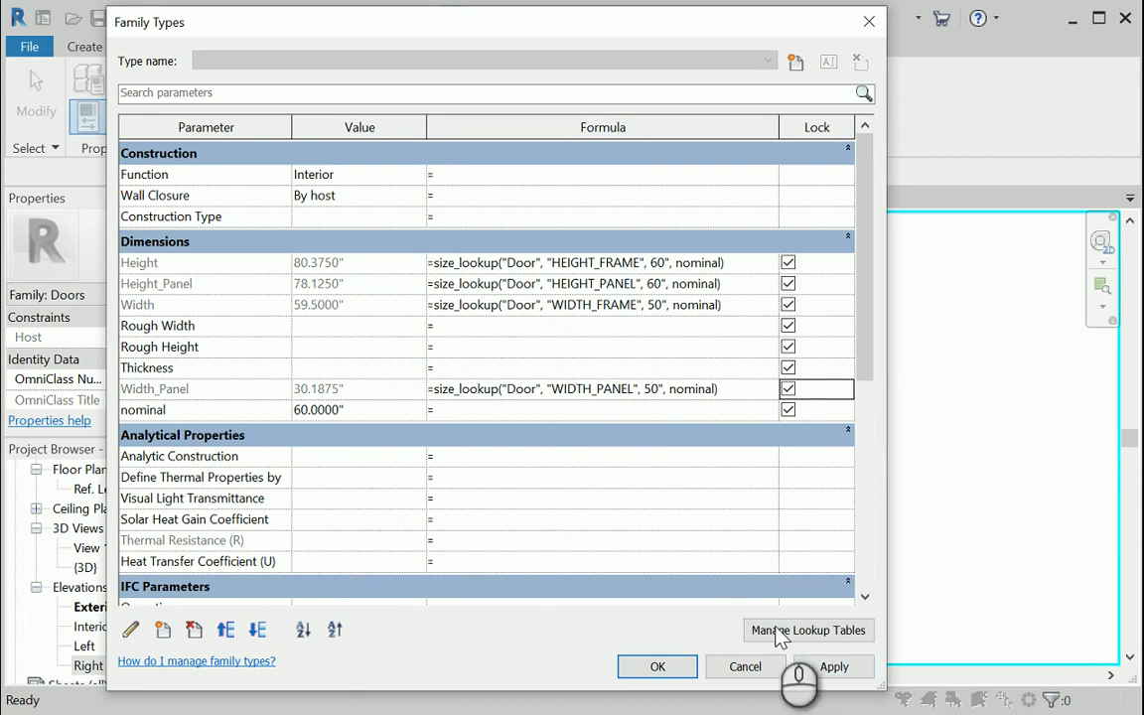
left_click(833, 666)
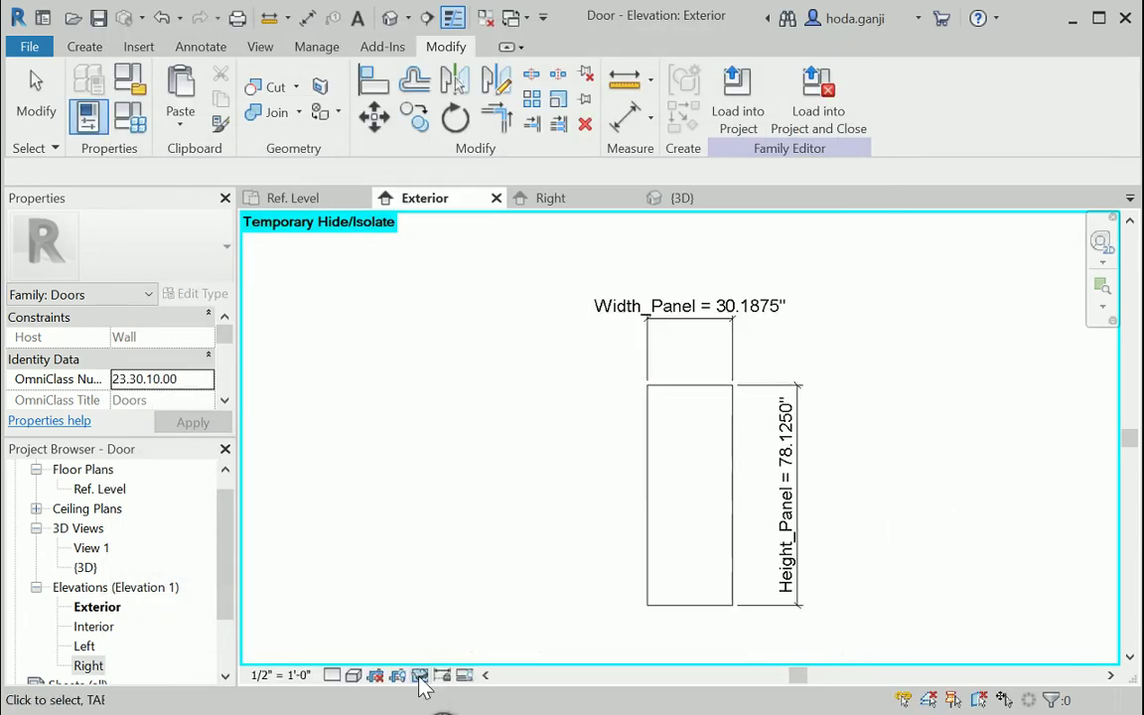
Reset the temporary hide/isolate in the Exterior elevation to show the whole door with its wall and dimensions.
left_click(420, 686)
left_click(509, 652)
scroll(379, 500, "up", 1)
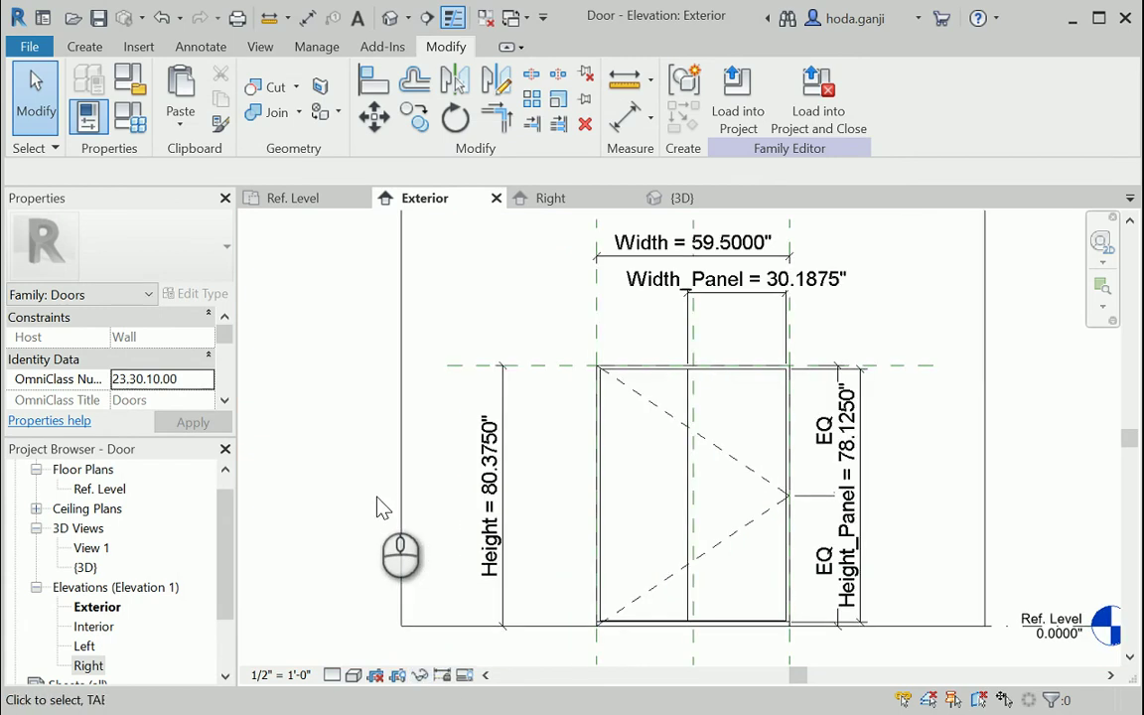
Open the default 3D view and temporarily hide the dimensions category around the door.
left_click(381, 20)
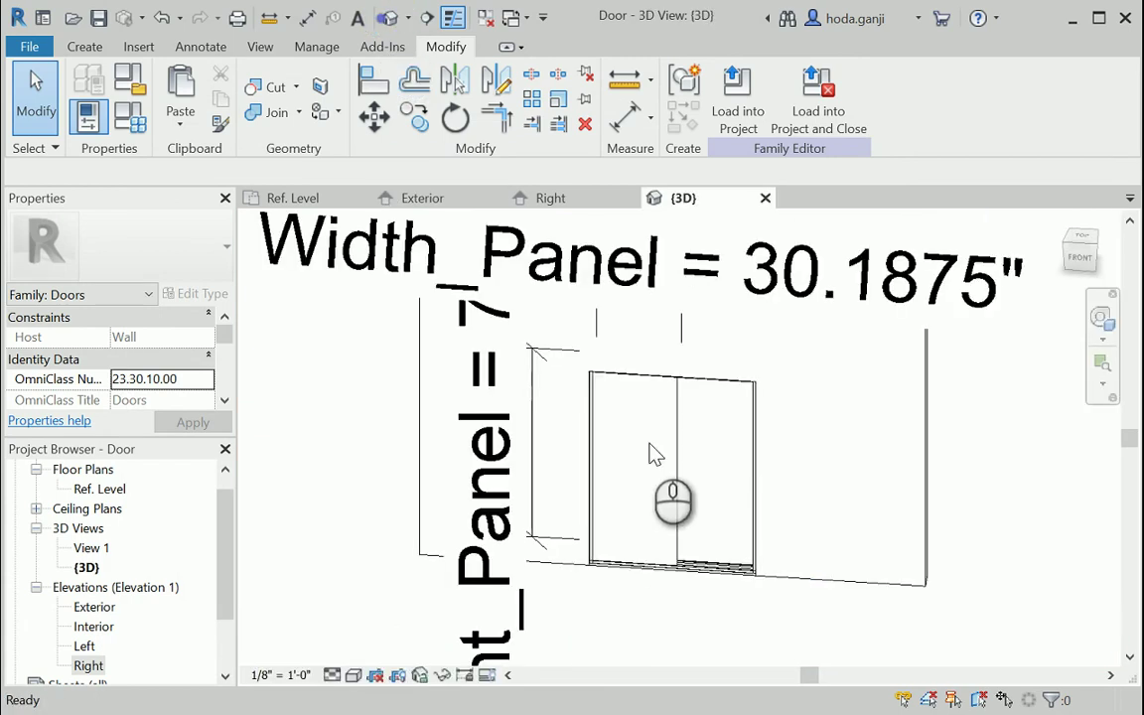
middle_click_drag(690, 467, 826, 606, "shift")
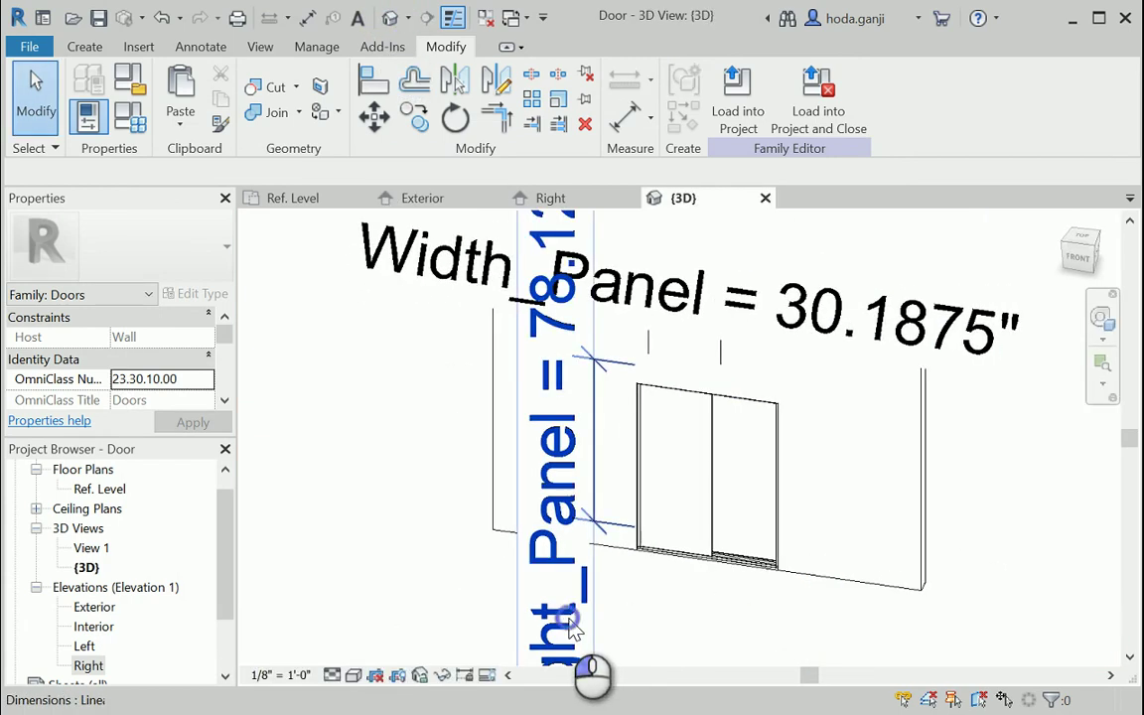
left_click(541, 608)
key("h")
key("c")
scroll(633, 467, "up", 3)
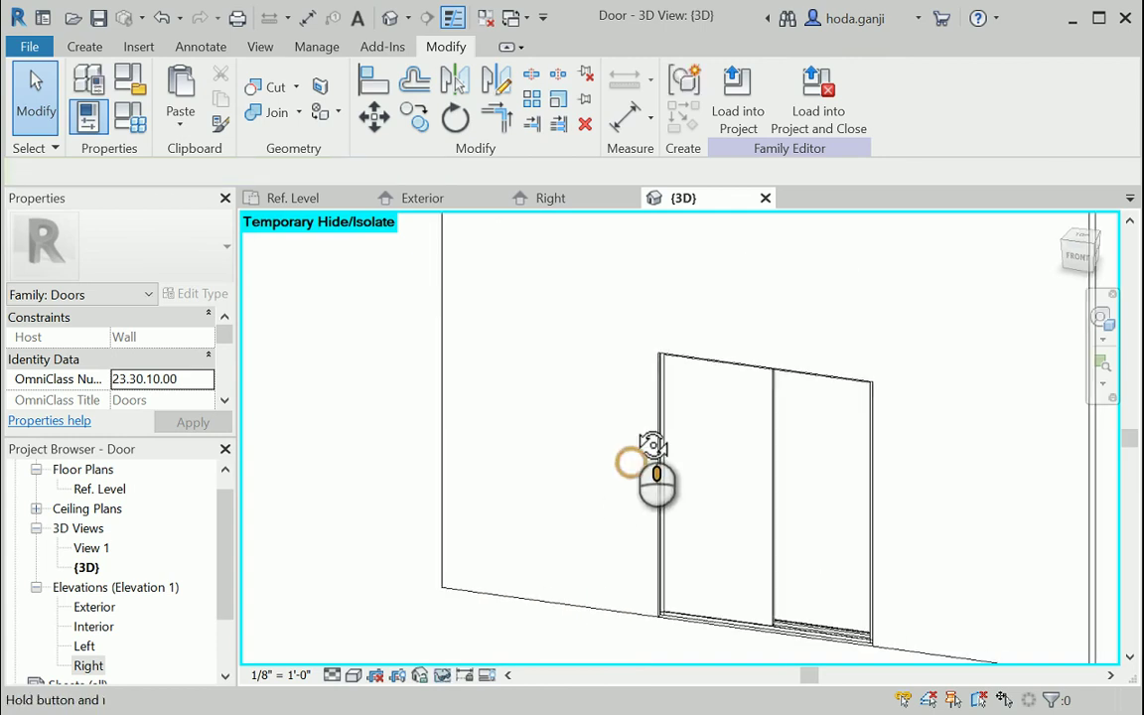
middle_click_drag(684, 479, 716, 449)
scroll(715, 449, "up", 2)
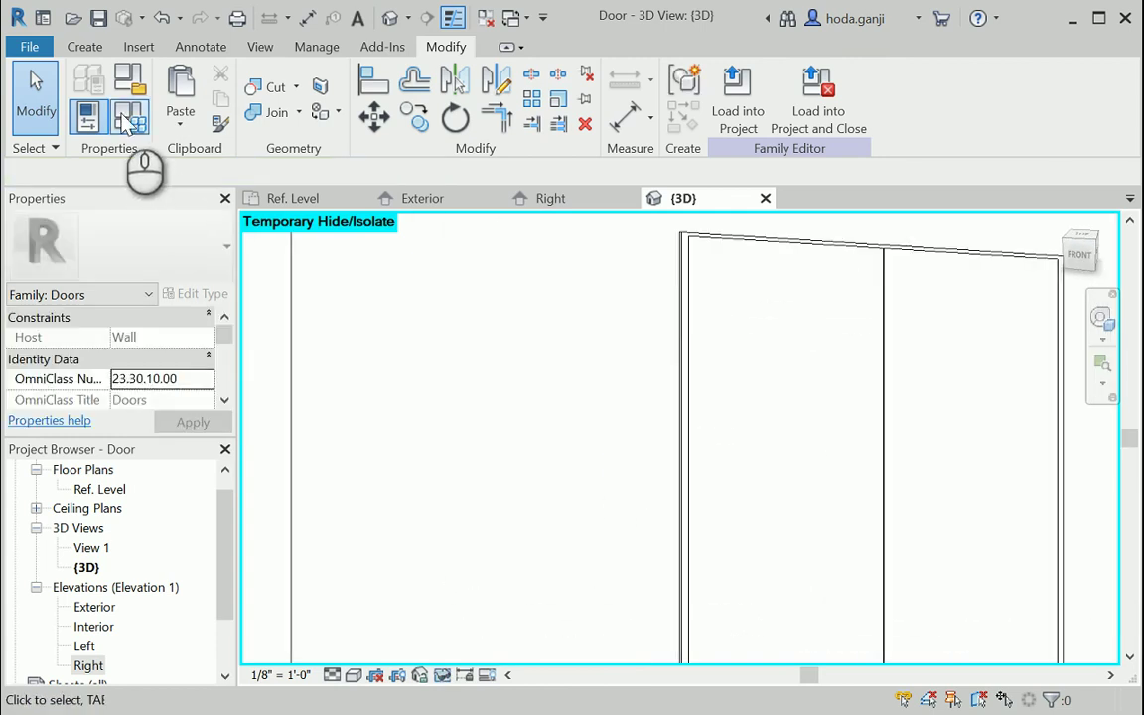
scroll(600, 356, "down", 2)
Test the lookup-driven sizes by setting the nominal parameter to 6' in the family types and applying it with the 3D door in sight.
left_click(129, 117)
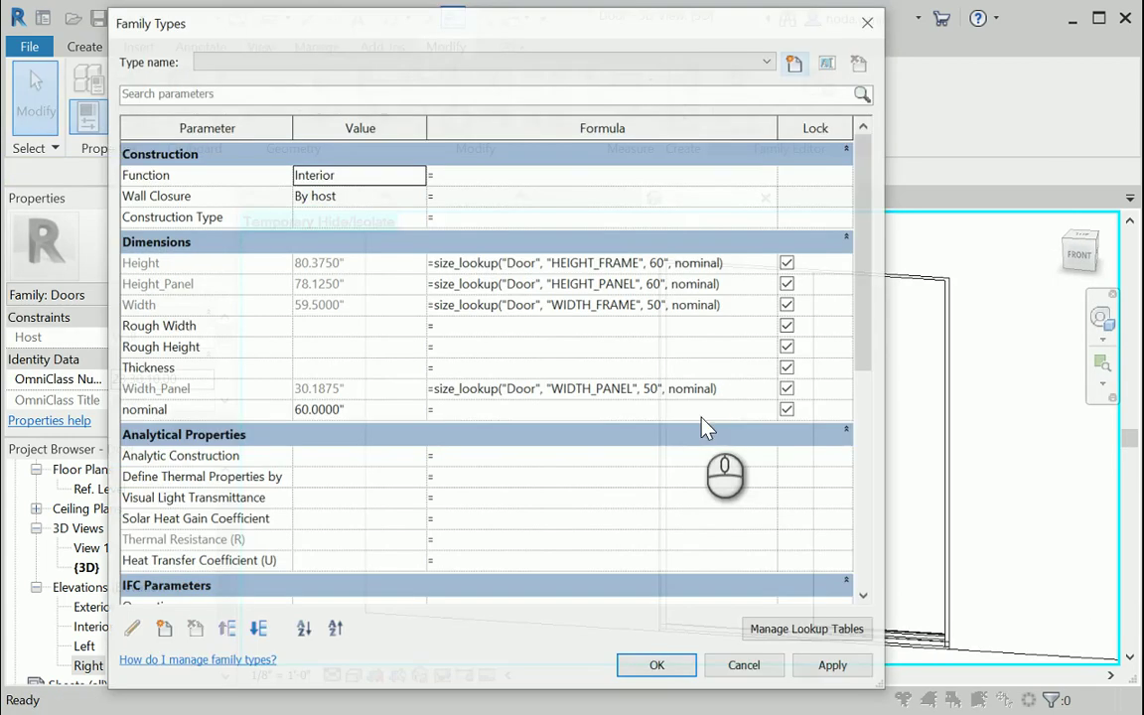
left_click_drag(891, 434, 544, 383)
left_click(297, 410)
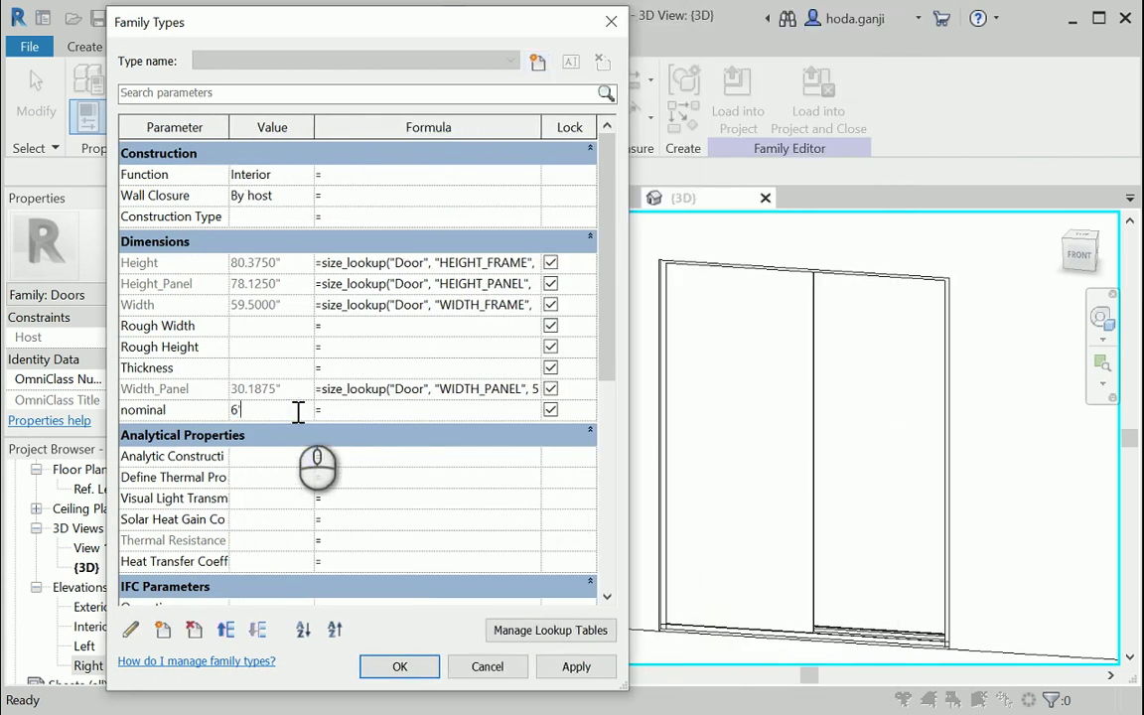
left_click(576, 668)
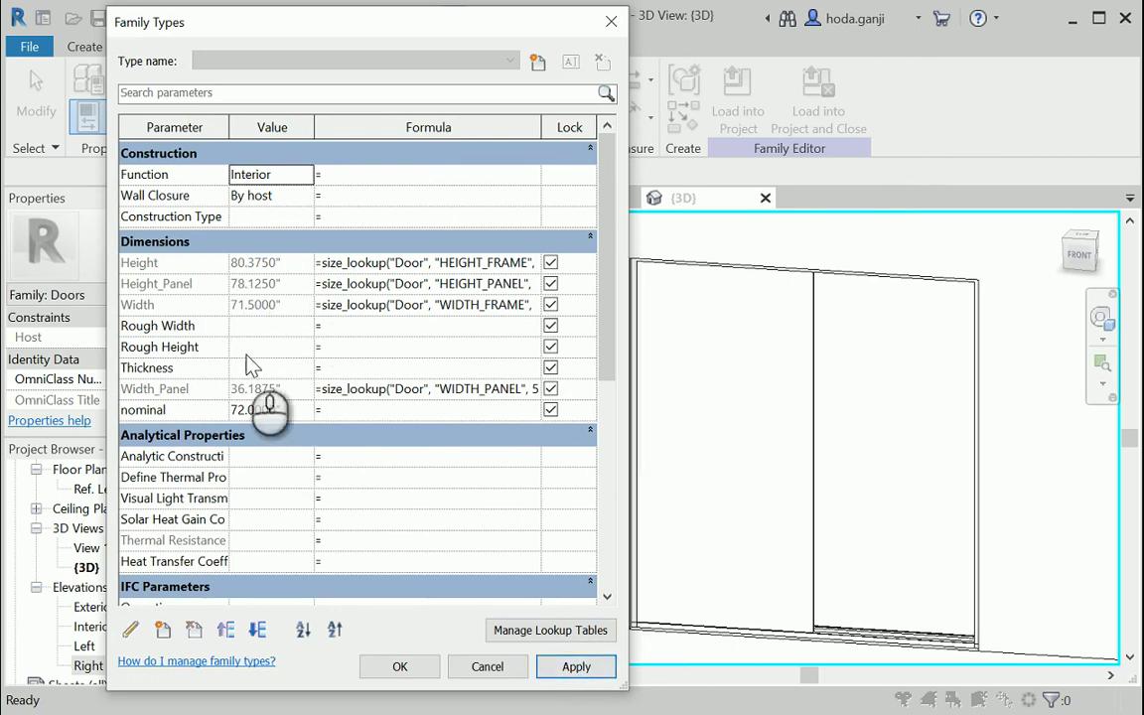
Set the nominal parameter back to 5' and accept the family types settings.
left_click(288, 409)
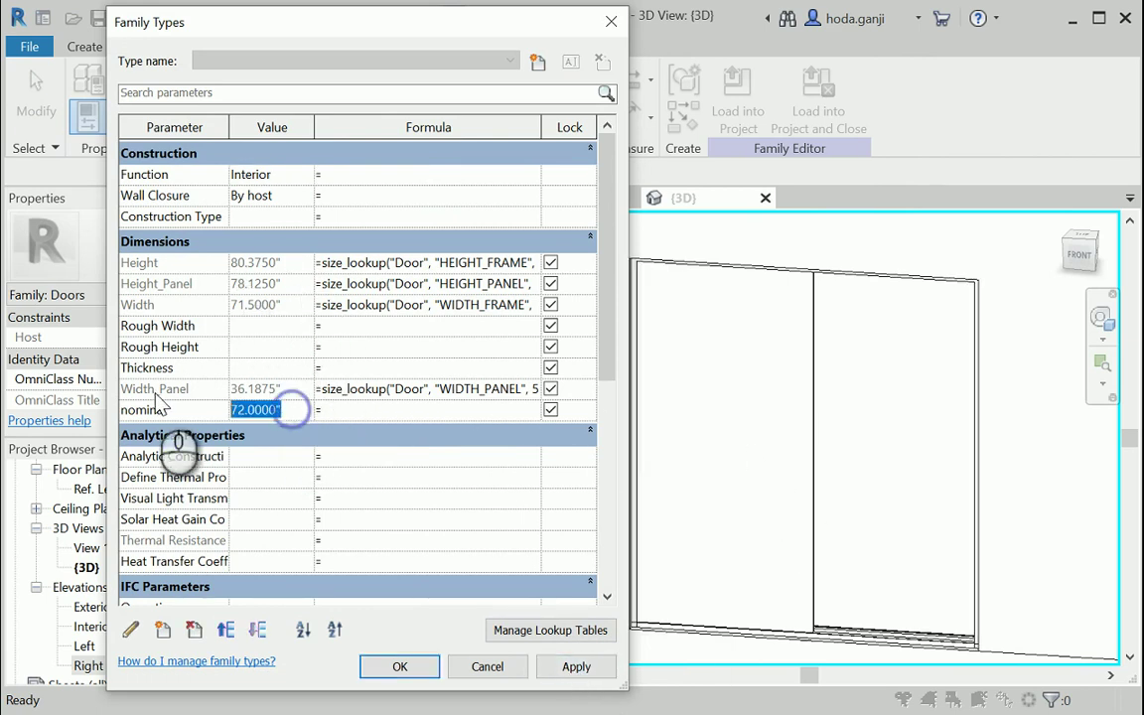
type("5'")
key("Tab")
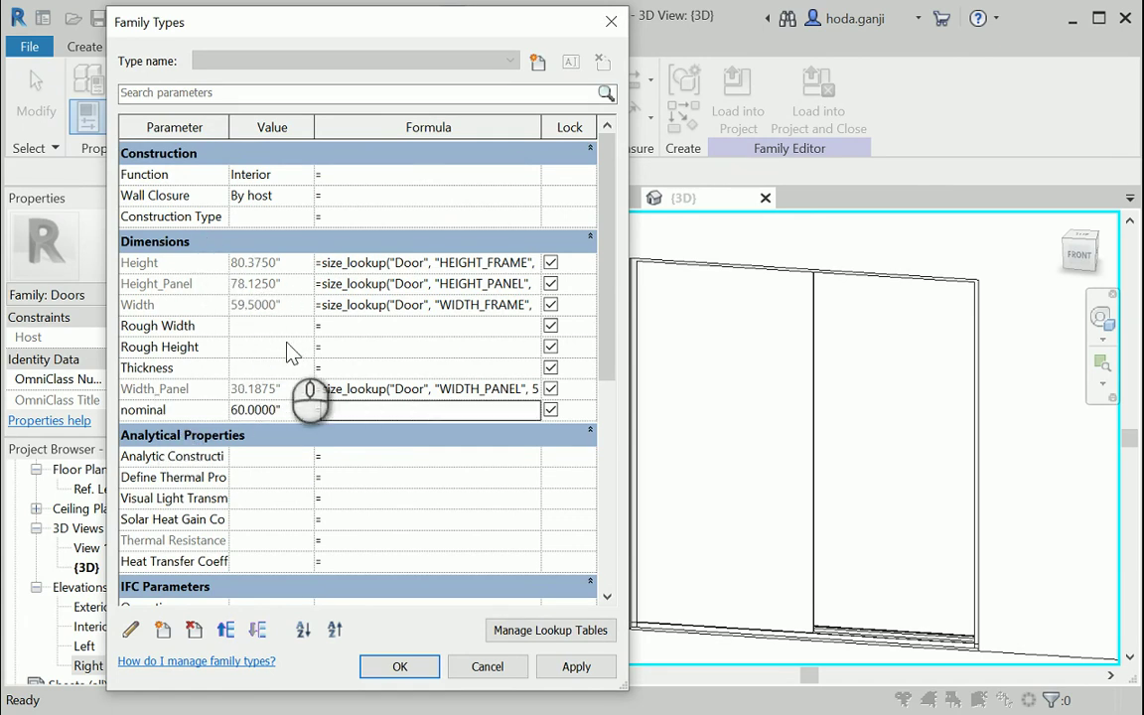
left_click(403, 666)
scroll(467, 433, "down", 1)
scroll(467, 433, "down", 1)
left_click(495, 576)
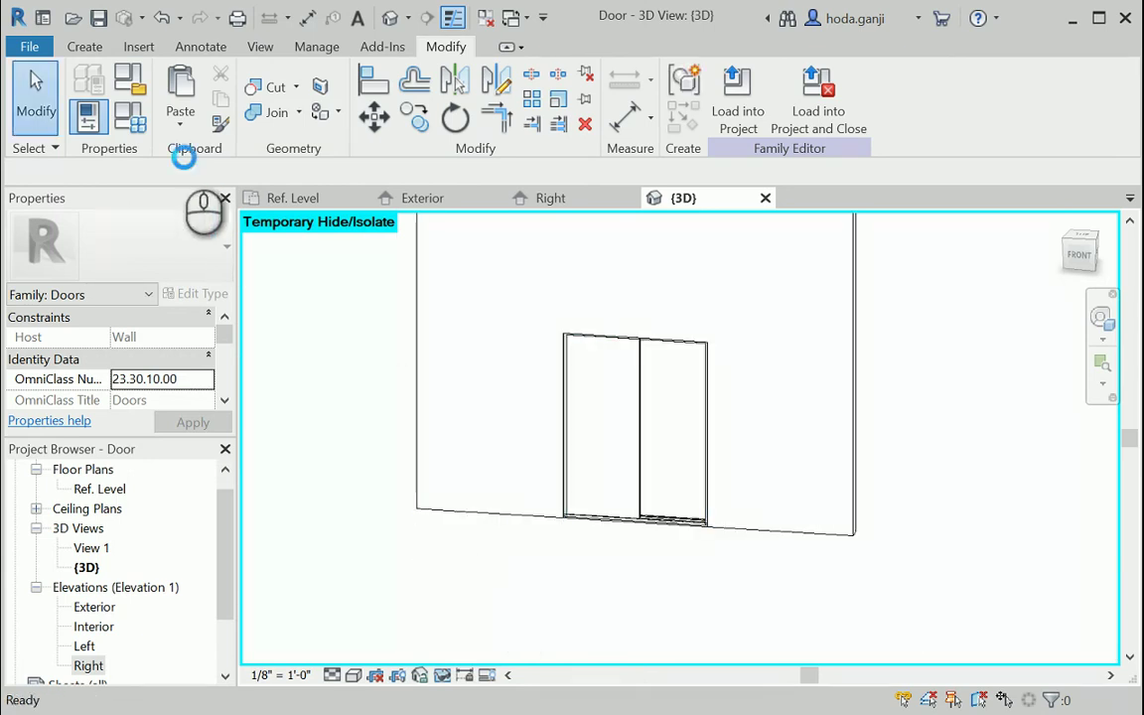
Create a new project from the default.rte template in the English-Imperial folder.
left_click(45, 28)
left_click(18, 18)
left_click(330, 260)
left_click(42, 17)
left_click(142, 310)
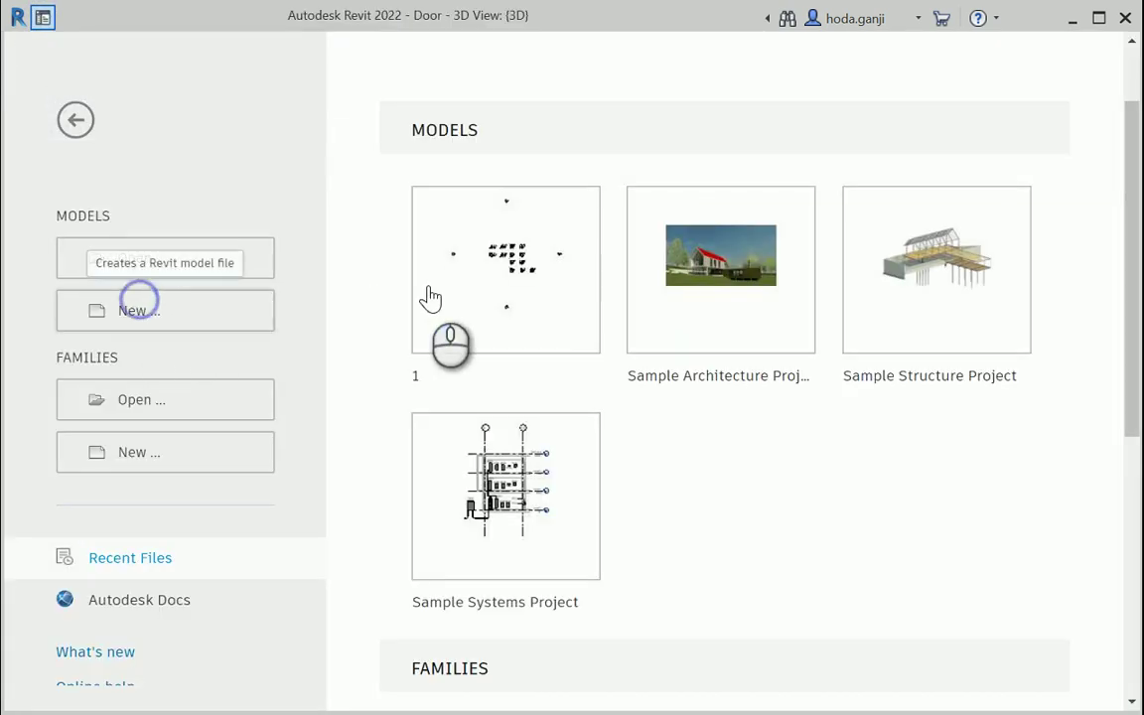
left_click(622, 321)
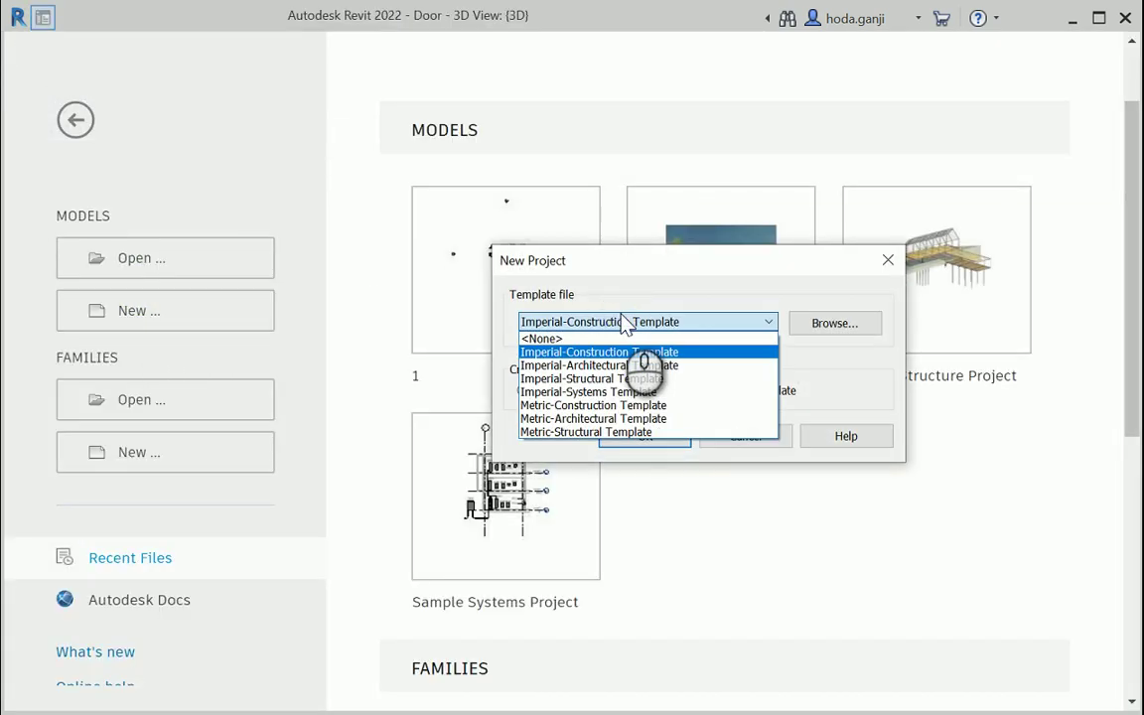
left_click(612, 360)
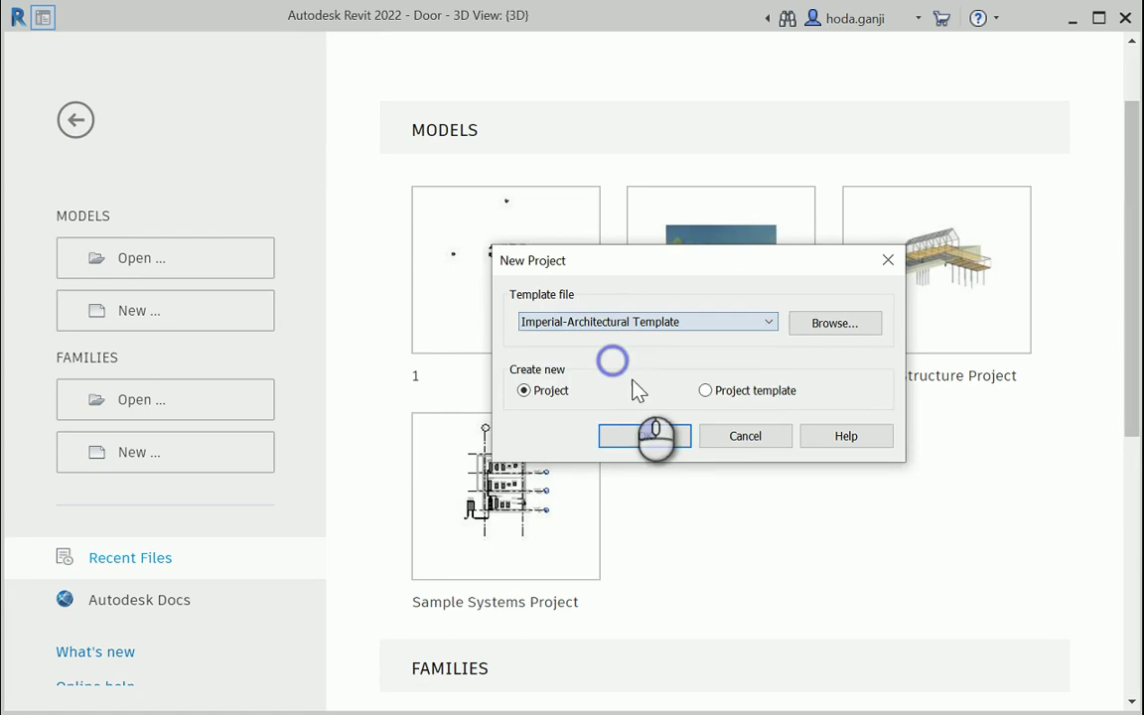
left_click(817, 327)
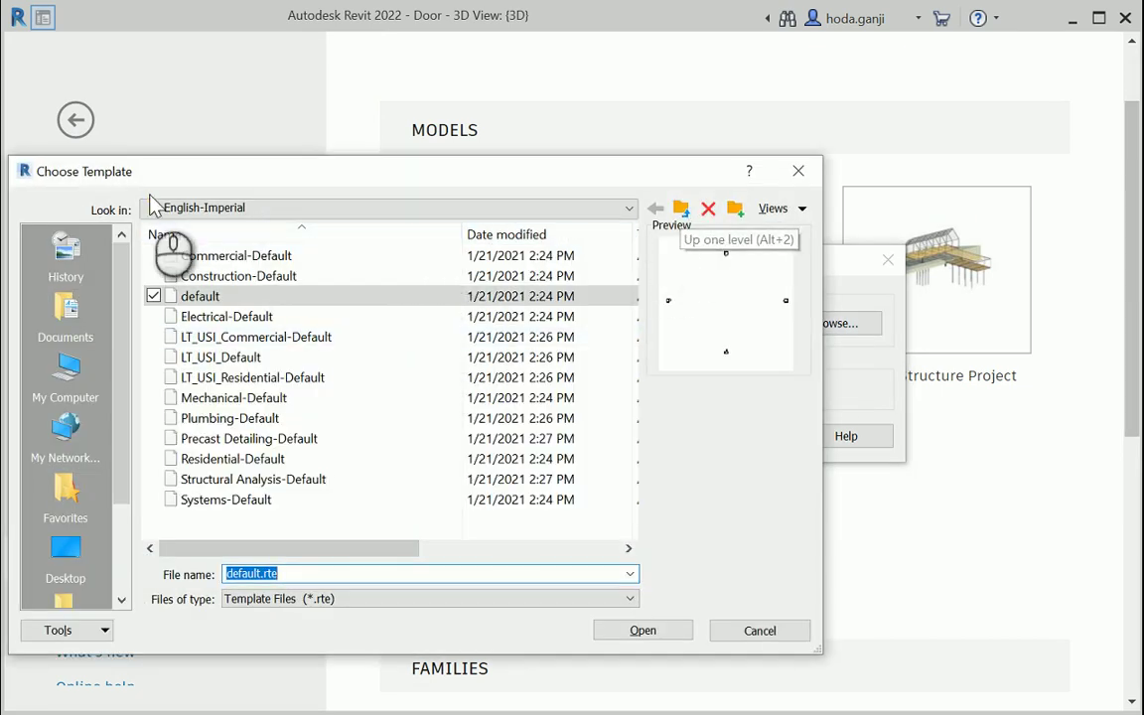
left_click(638, 632)
left_click(668, 440)
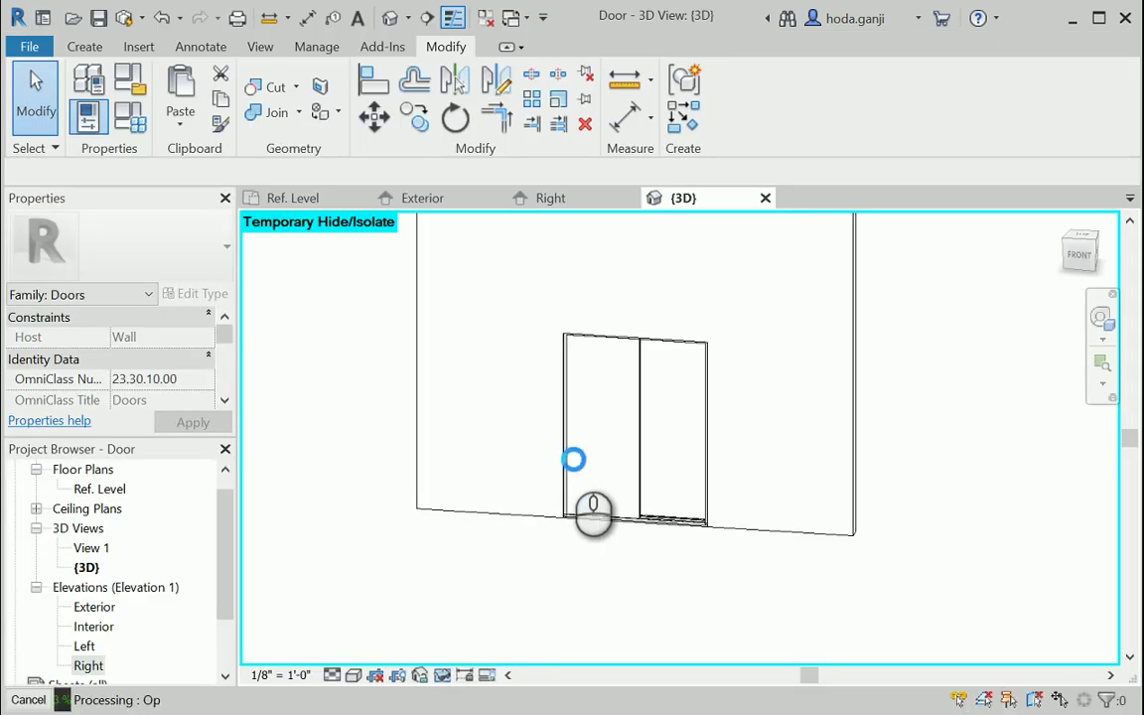
Draw a horizontal Generic - 8" wall about 32' long near the middle of the Level 1 plan.
left_click(91, 95)
left_click(634, 434)
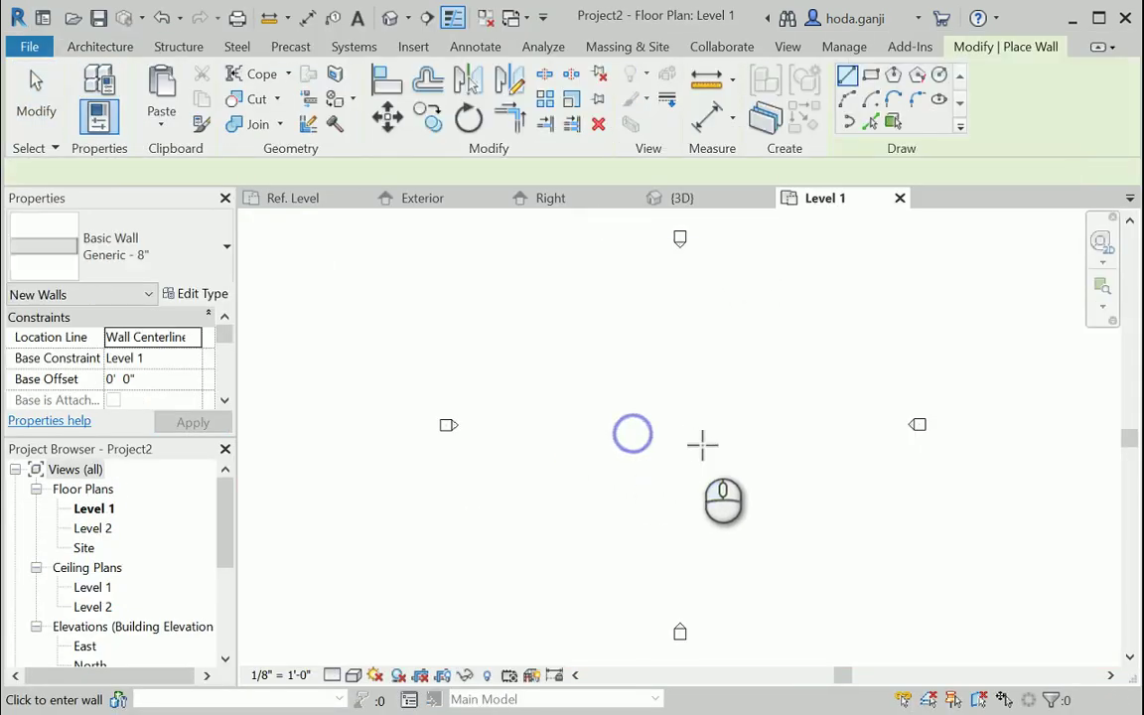
left_click(723, 434)
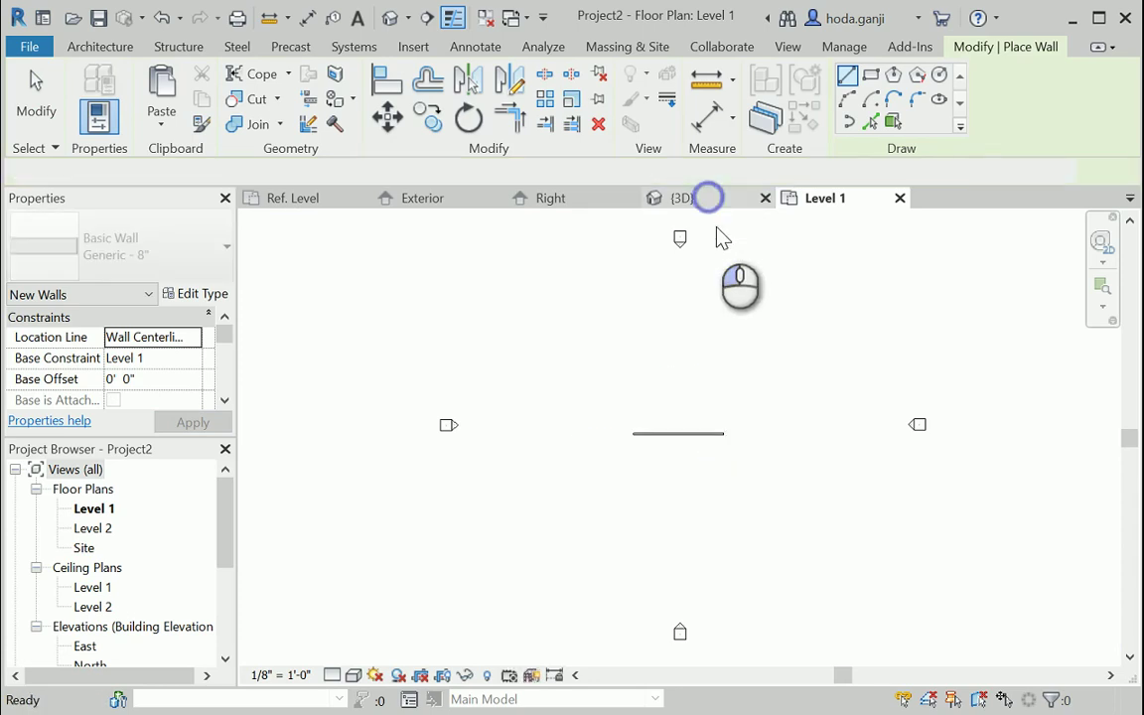
Load the Door family into the new project and place it in the Level 1 wall, 13' from its west end.
left_click(707, 197)
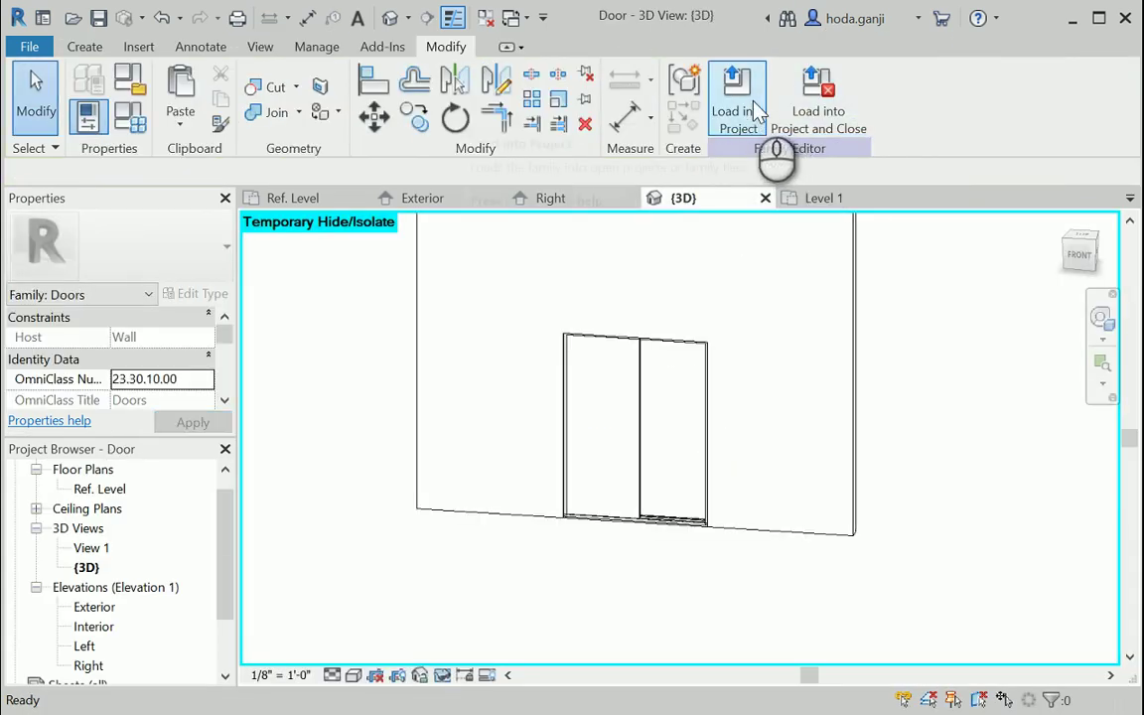
left_click(745, 108)
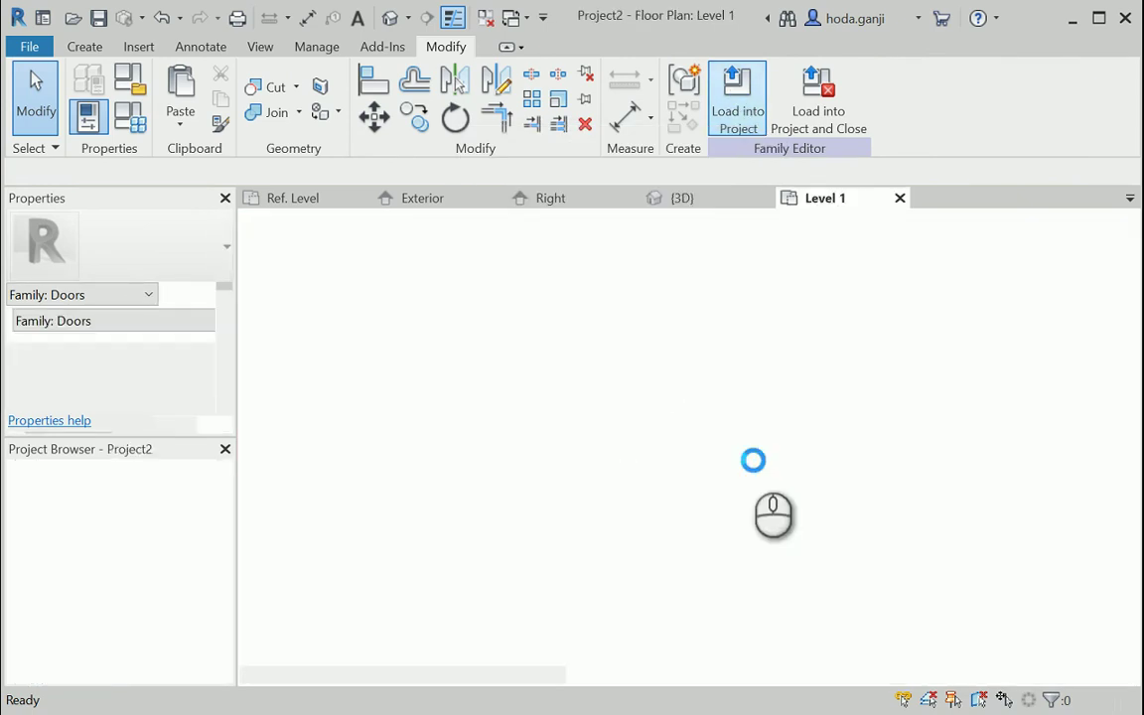
scroll(686, 457, "up", 4)
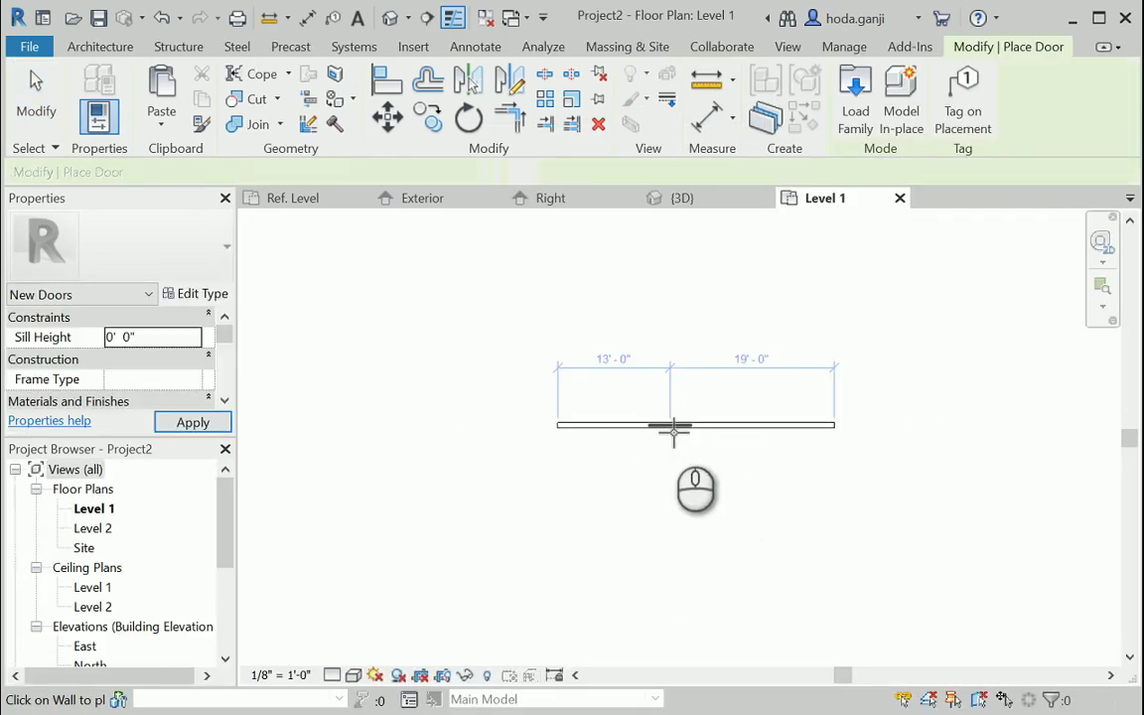
left_click(640, 465)
Open the project's default 3D view and select the placed sliding door in the wall.
left_click(390, 18)
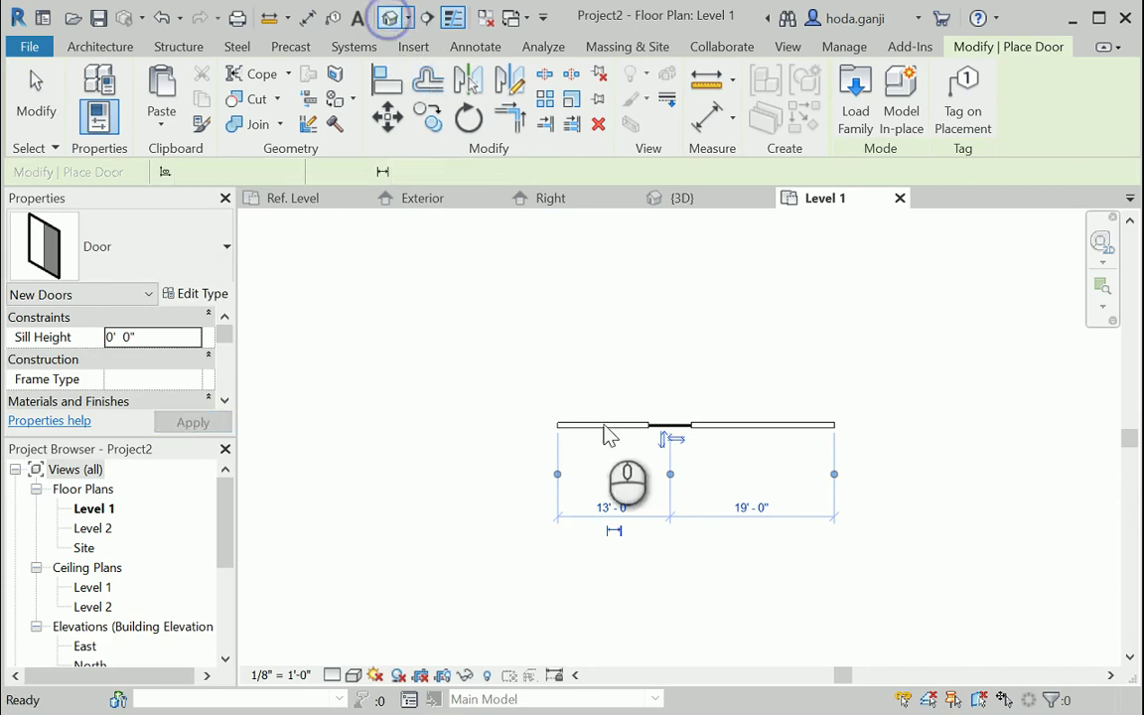
scroll(658, 475, "down", 3)
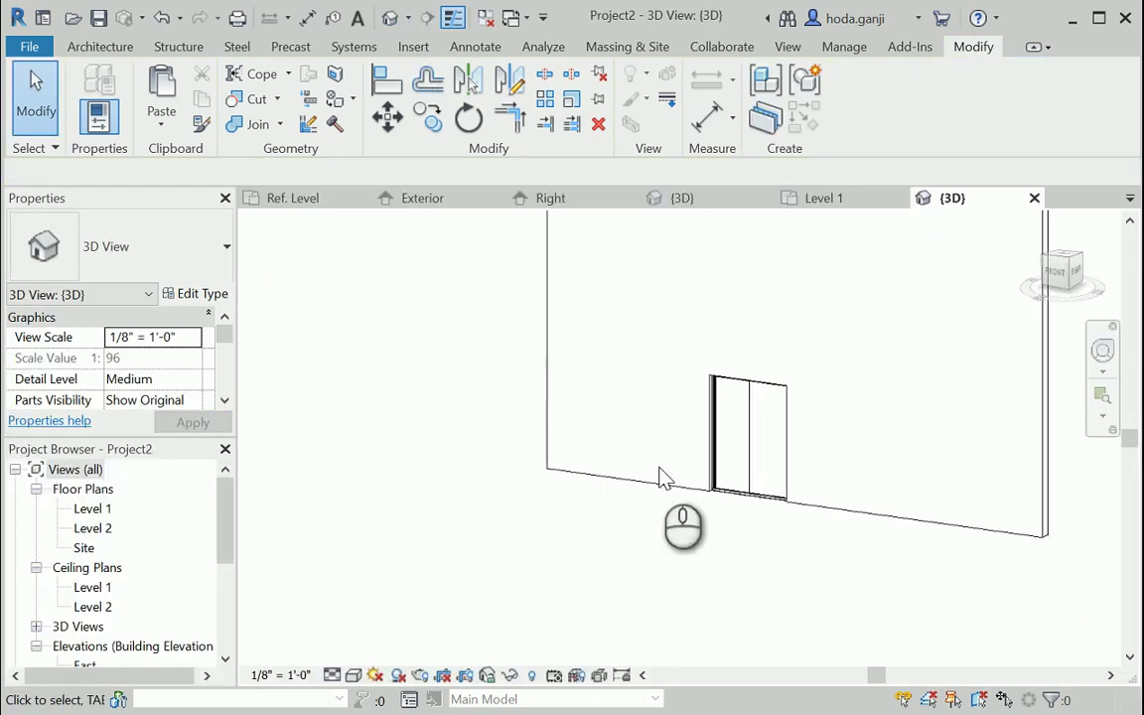
left_click(755, 482)
left_click(752, 477)
scroll(781, 452, "up", 3)
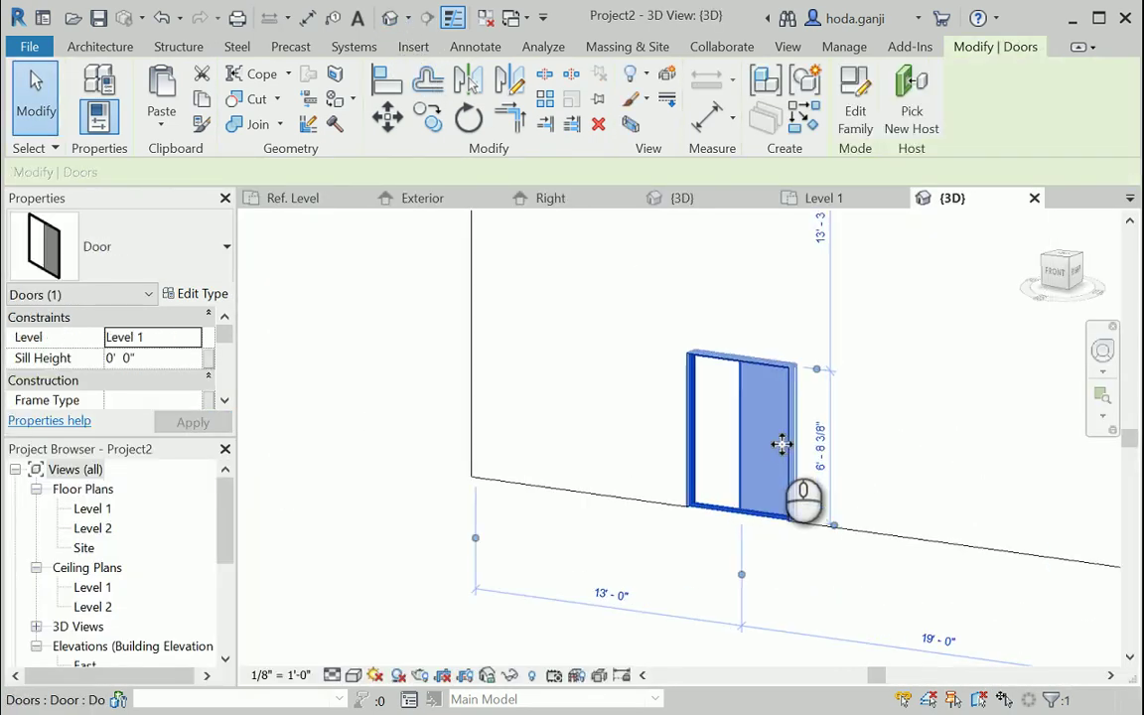
scroll(129, 372, "down", 3)
scroll(134, 372, "up", 3)
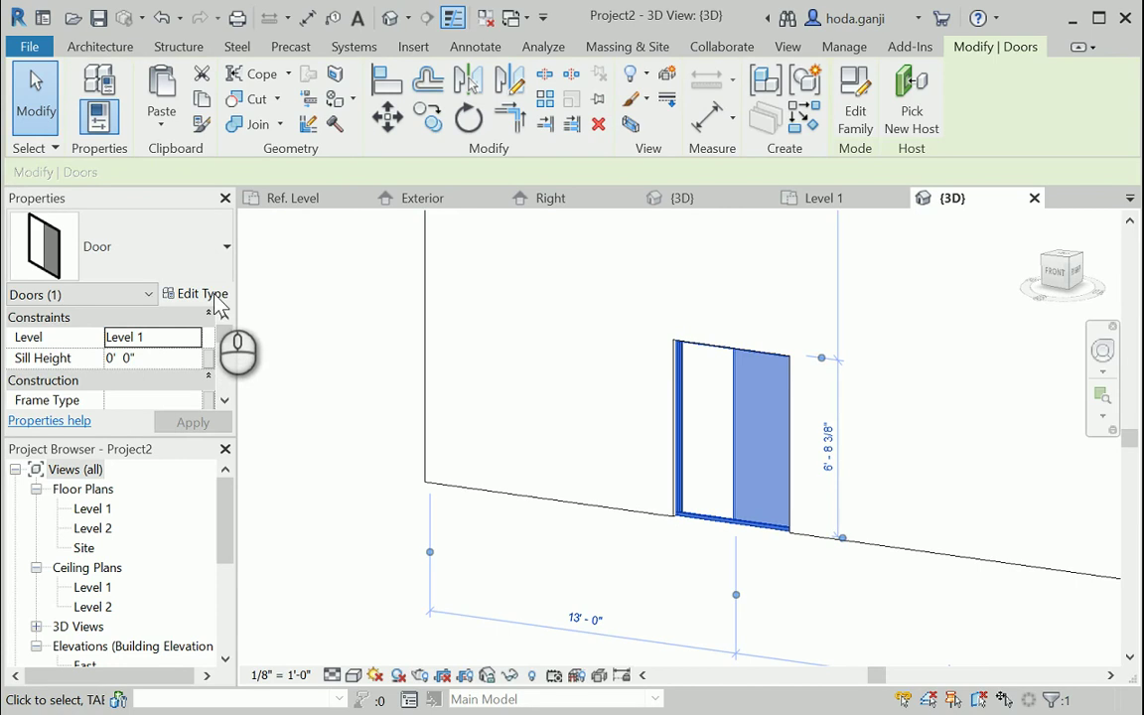
Test the door's lookup-driven sizes in its type properties by setting nominal to 7' and applying it.
left_click_drag(978, 79, 210, 84)
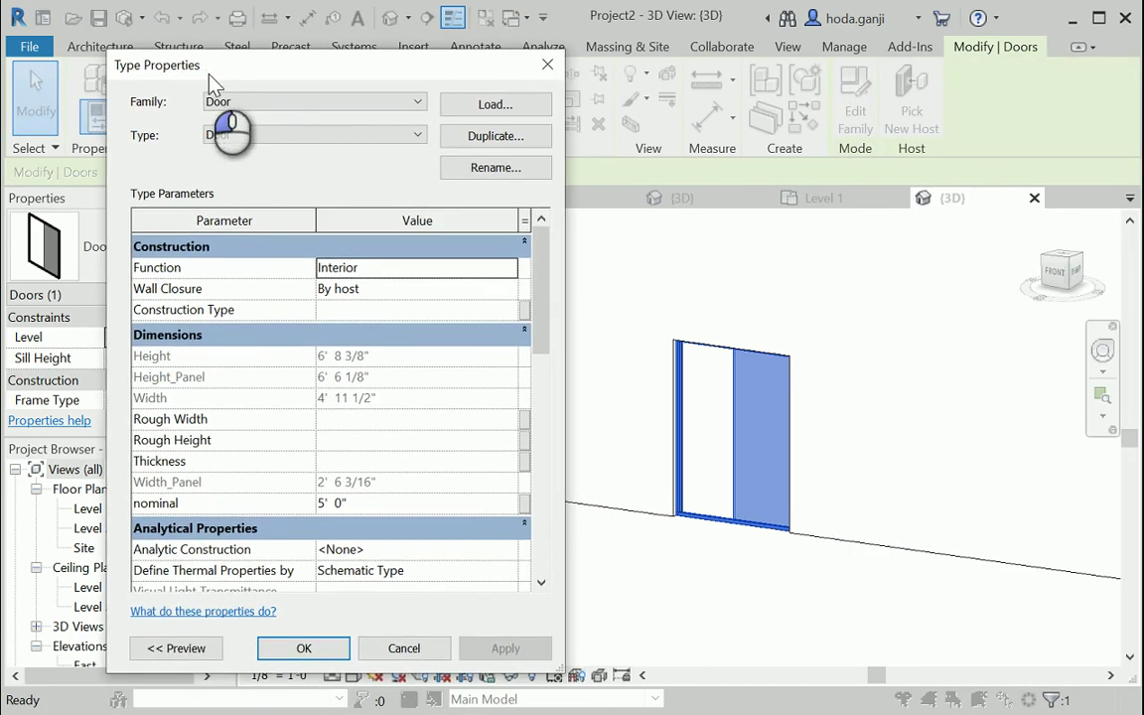
left_click(435, 505)
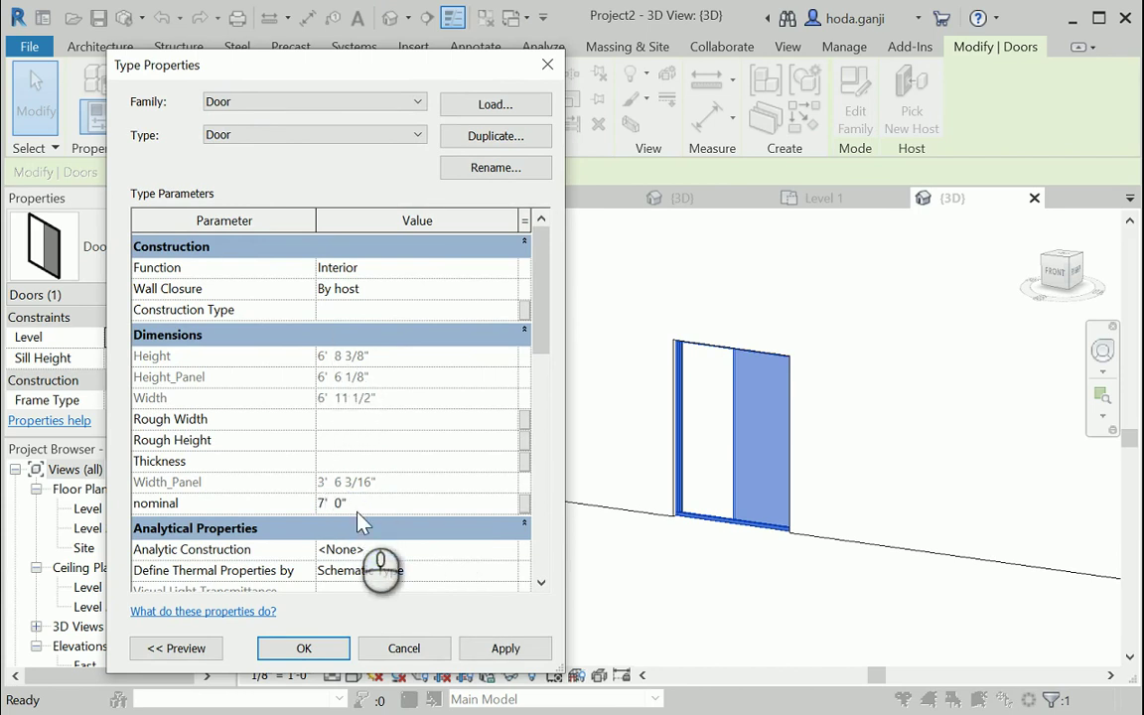
left_click(486, 651)
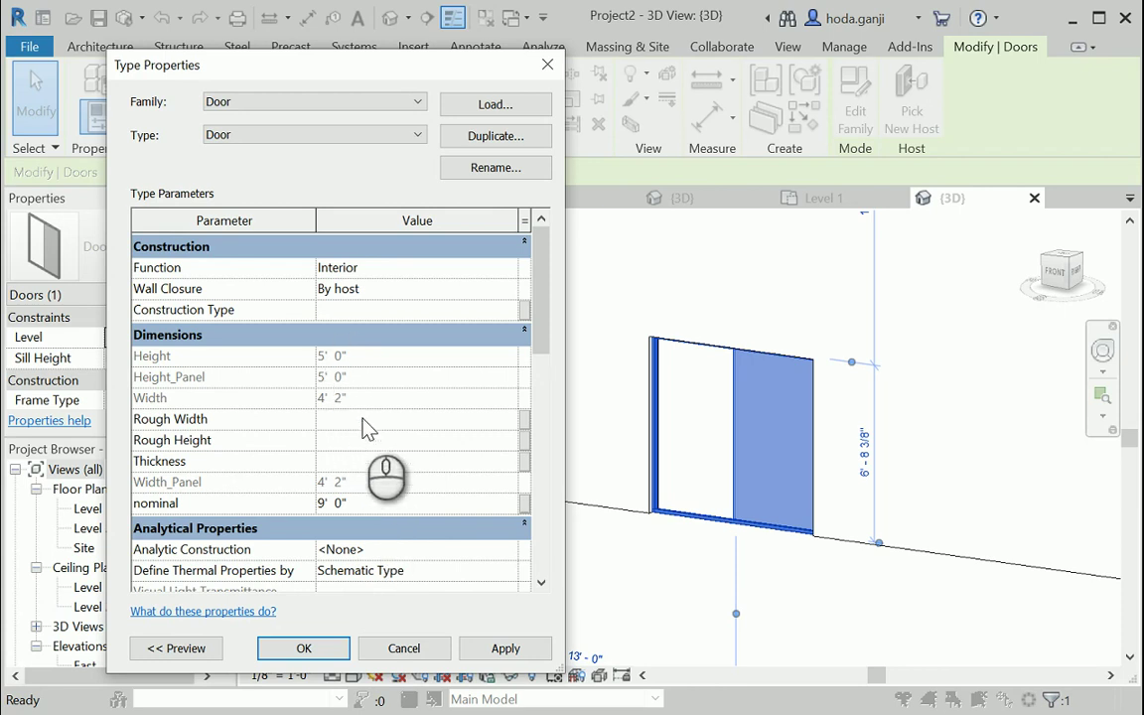
Set the door type's nominal parameter to 8', apply and accept it, and deselect the door to inspect it in 3D.
left_click(370, 505)
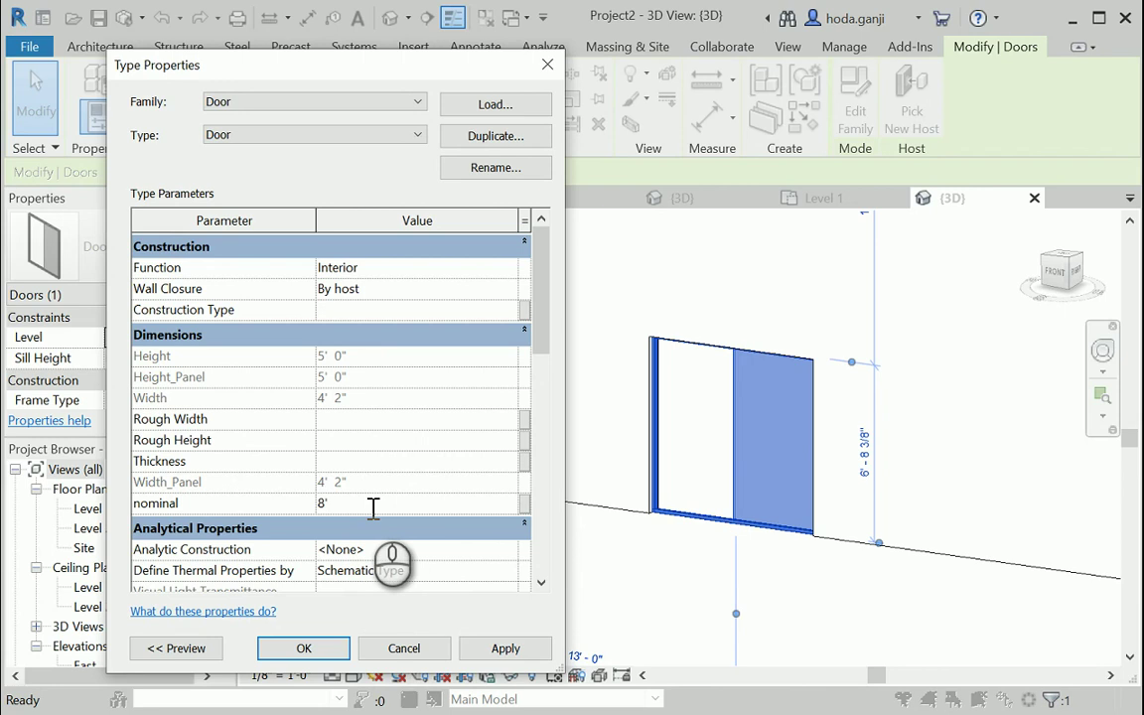
type("8'")
key("Return")
left_click(506, 648)
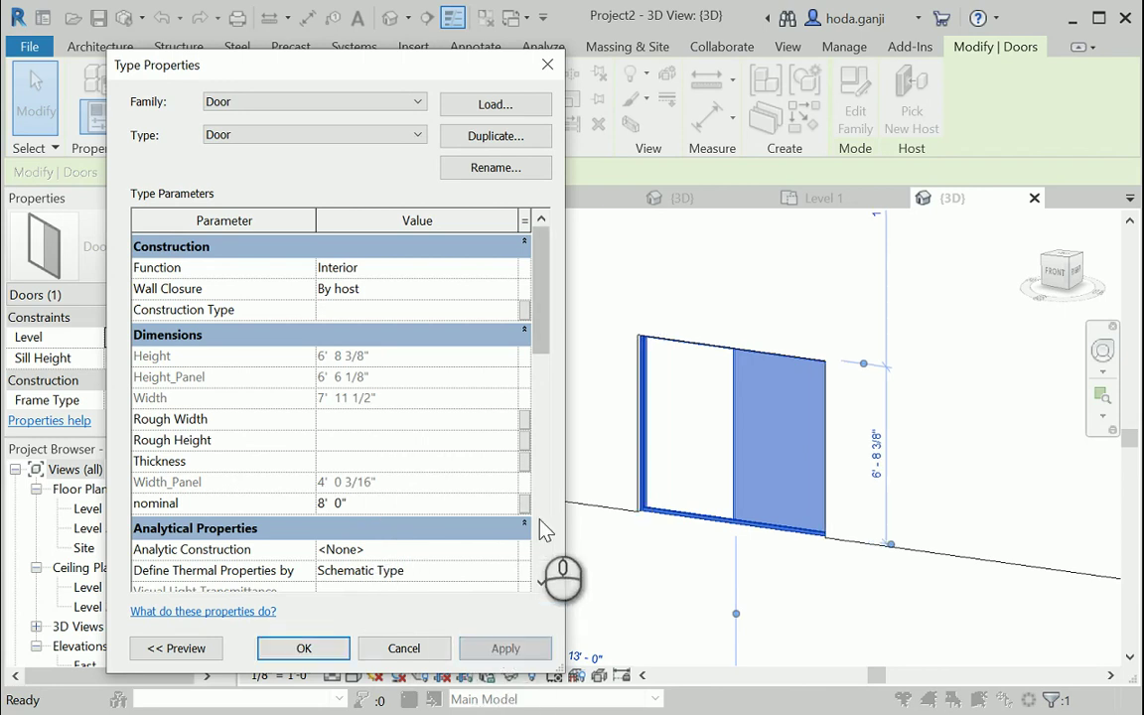
left_click(304, 649)
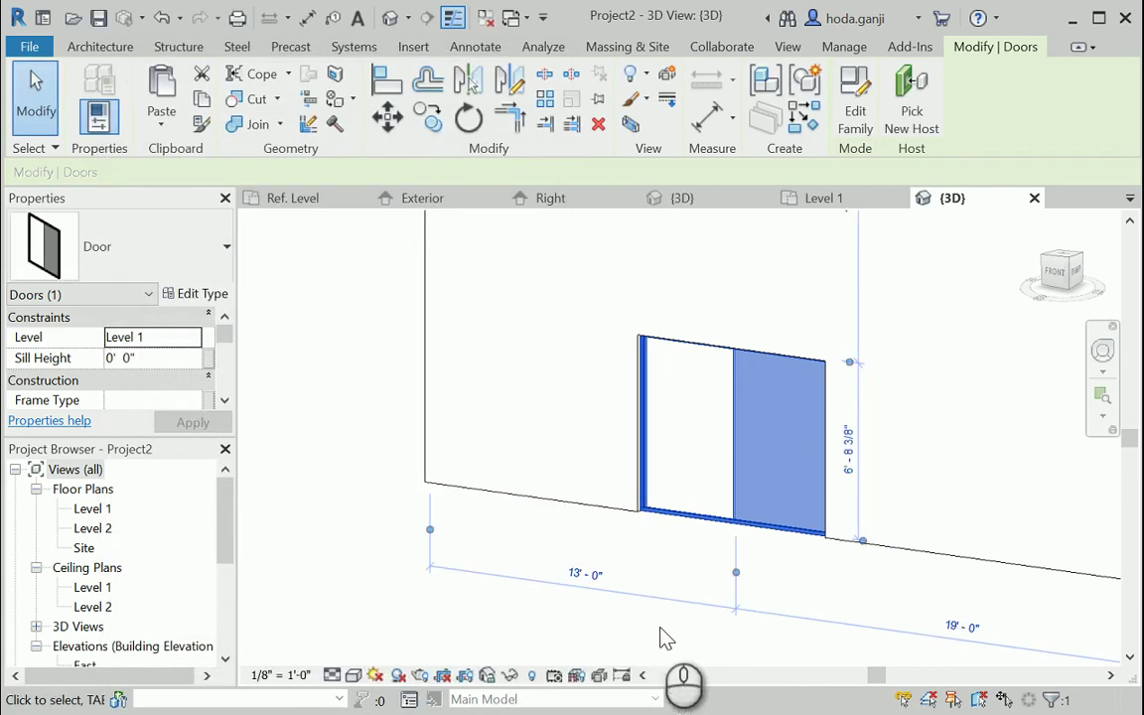
scroll(556, 658, "down", 2)
left_click(513, 587)
scroll(745, 452, "up", 1)
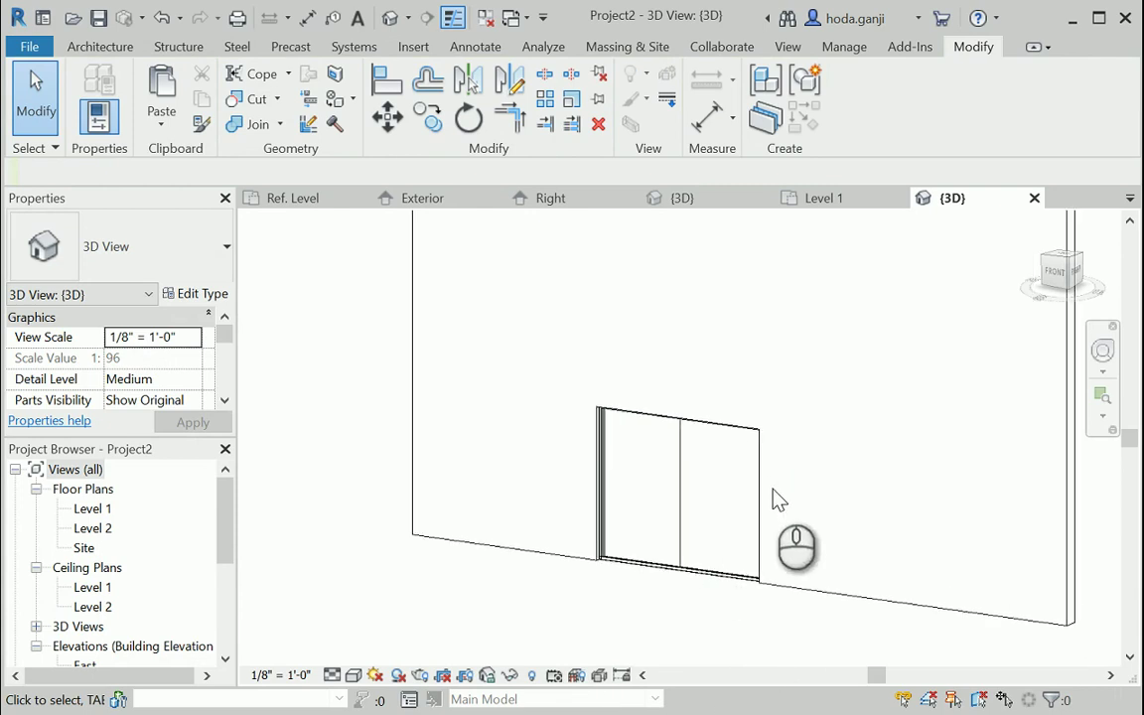
scroll(773, 490, "up", 1)
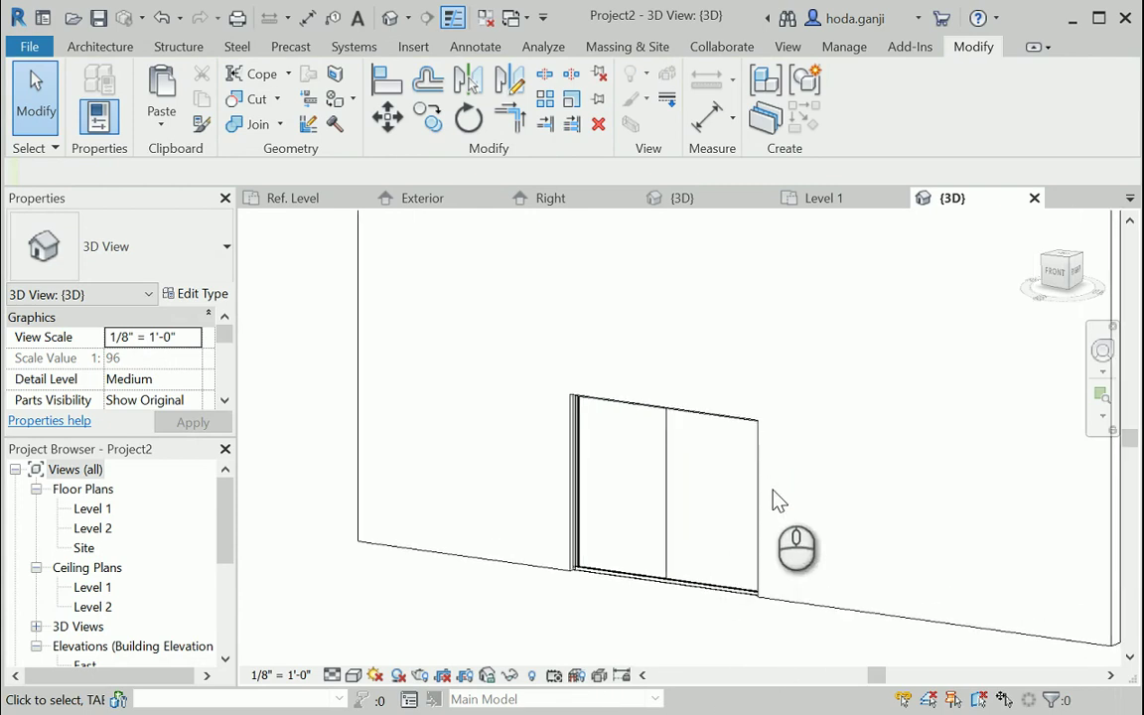
Return to the Door family's 3D view and open its family types, widened to show the full size_lookup formulas.
left_click(679, 197)
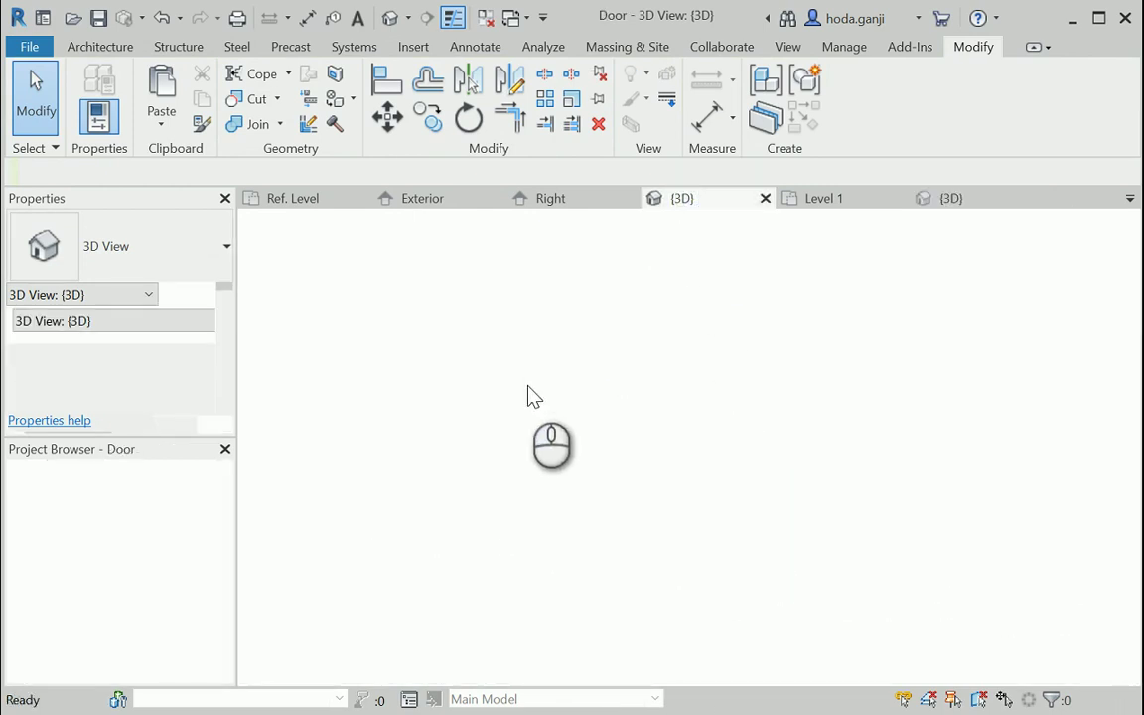
scroll(586, 306, "up", 1)
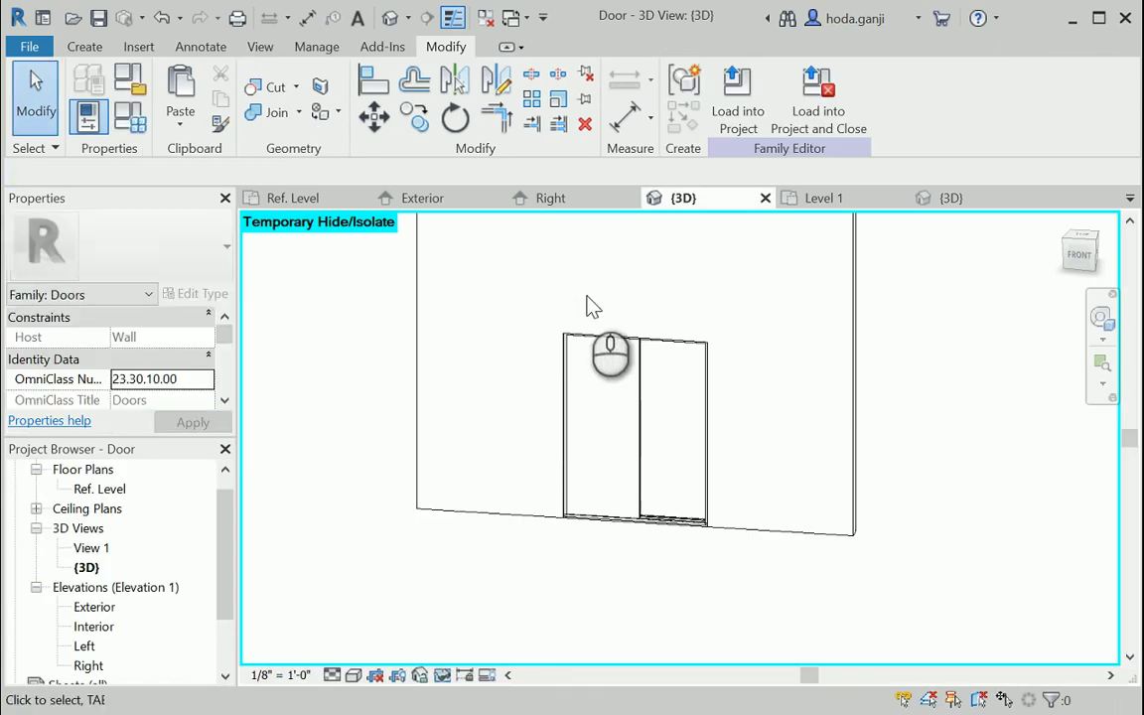
left_click(129, 116)
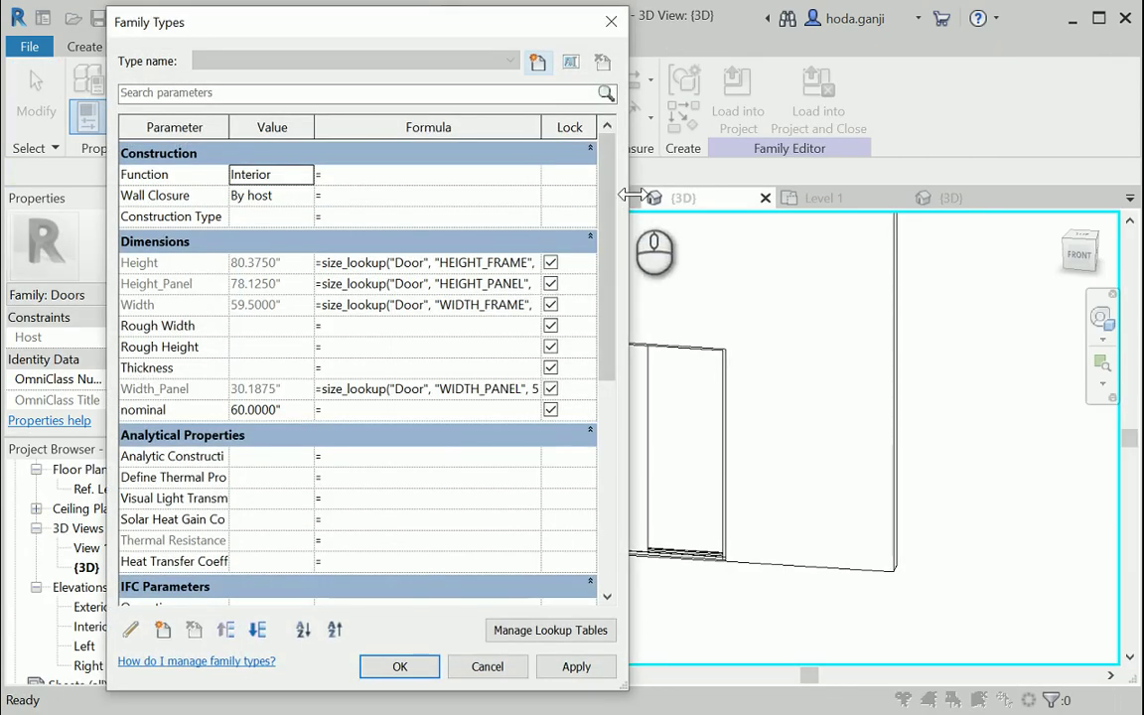
left_click_drag(630, 196, 934, 196)
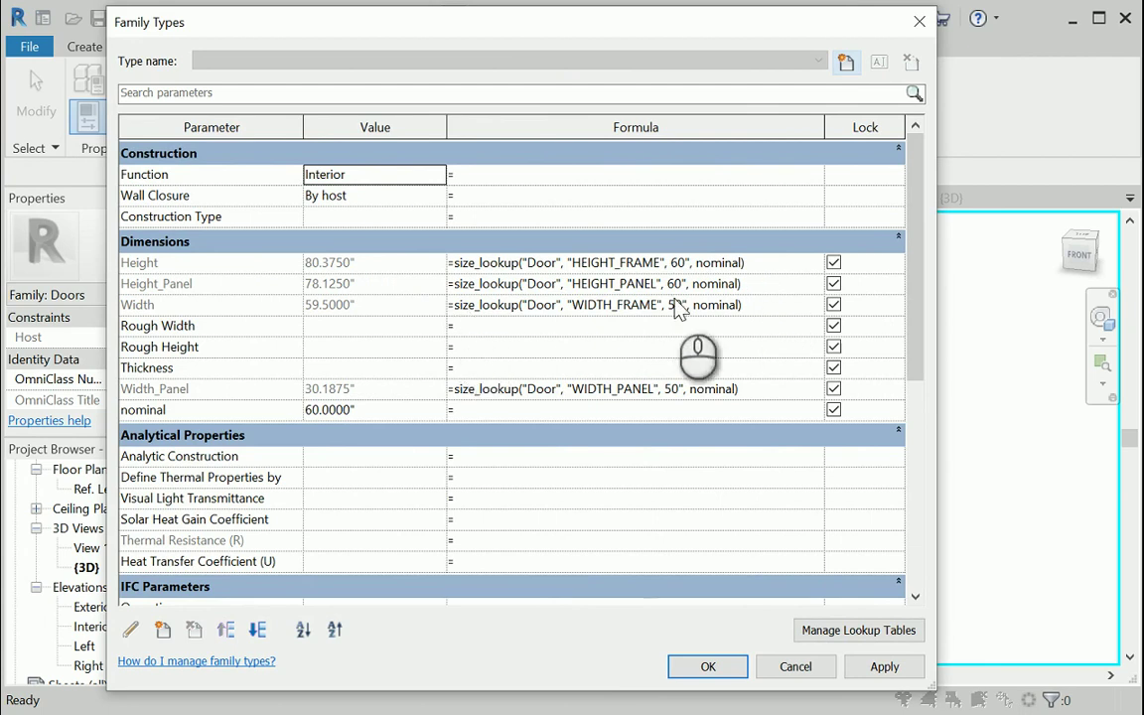